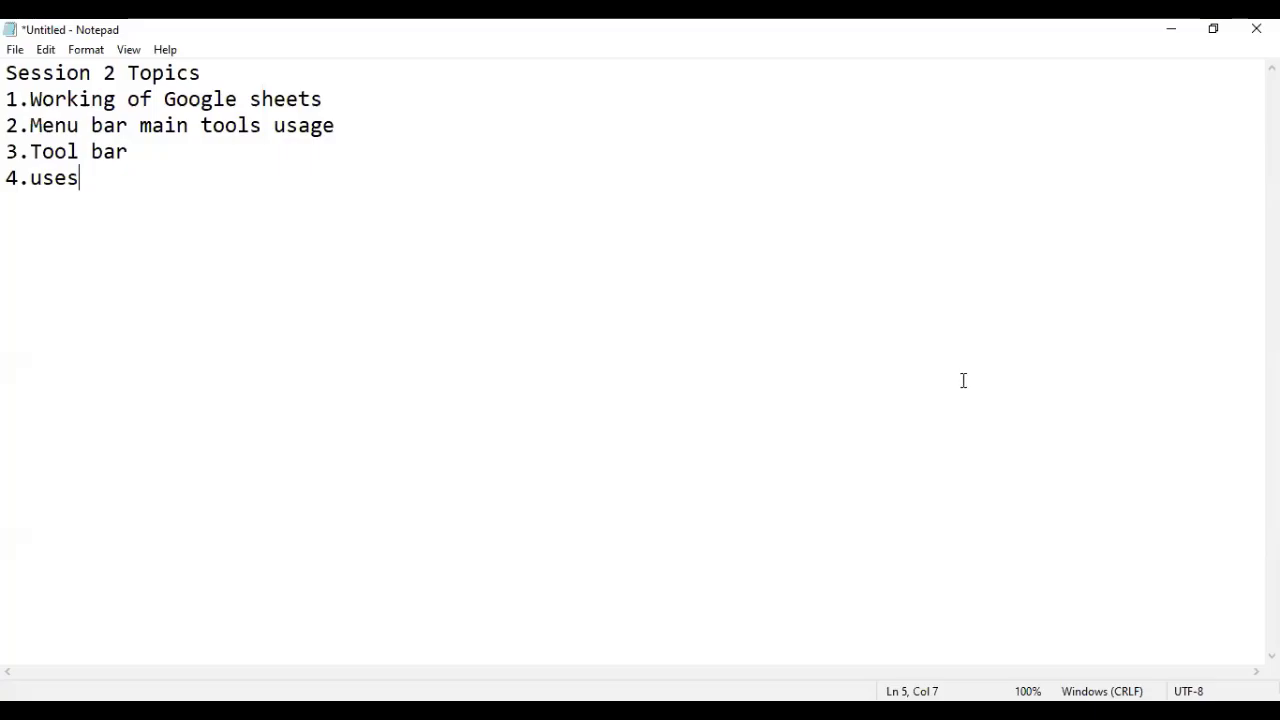
Switch from the Notepad session notes to the blank Google Sheets spreadsheet in Chrome.
key("alt+Tab")
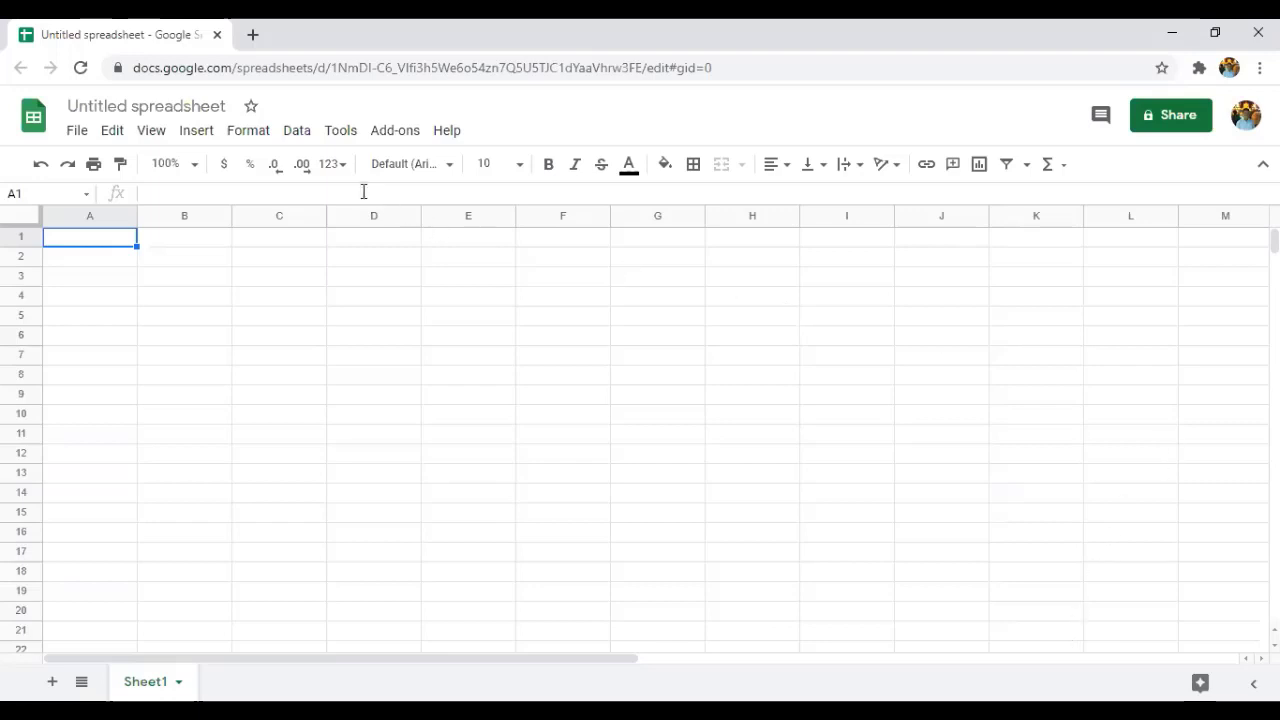
Replace the 'Untitled spreadsheet' title with 'Workspace1'.
left_click(228, 112)
key("BackSpace")
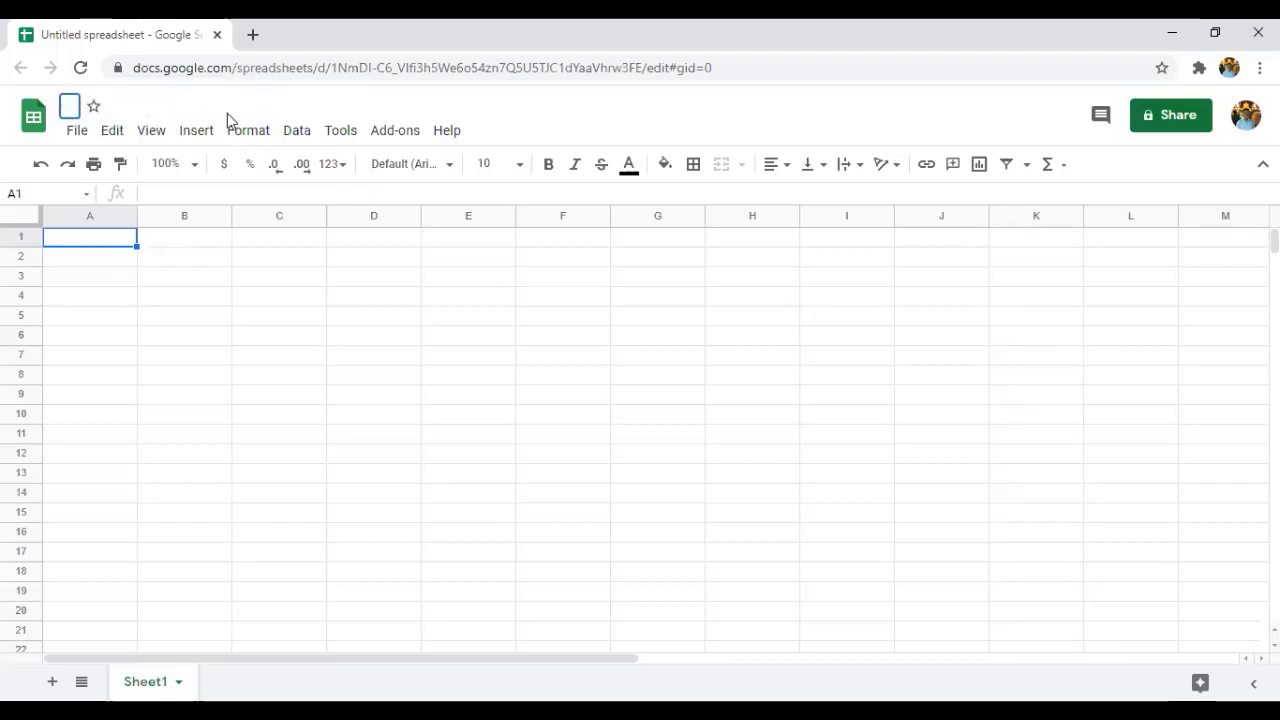
type("Work")
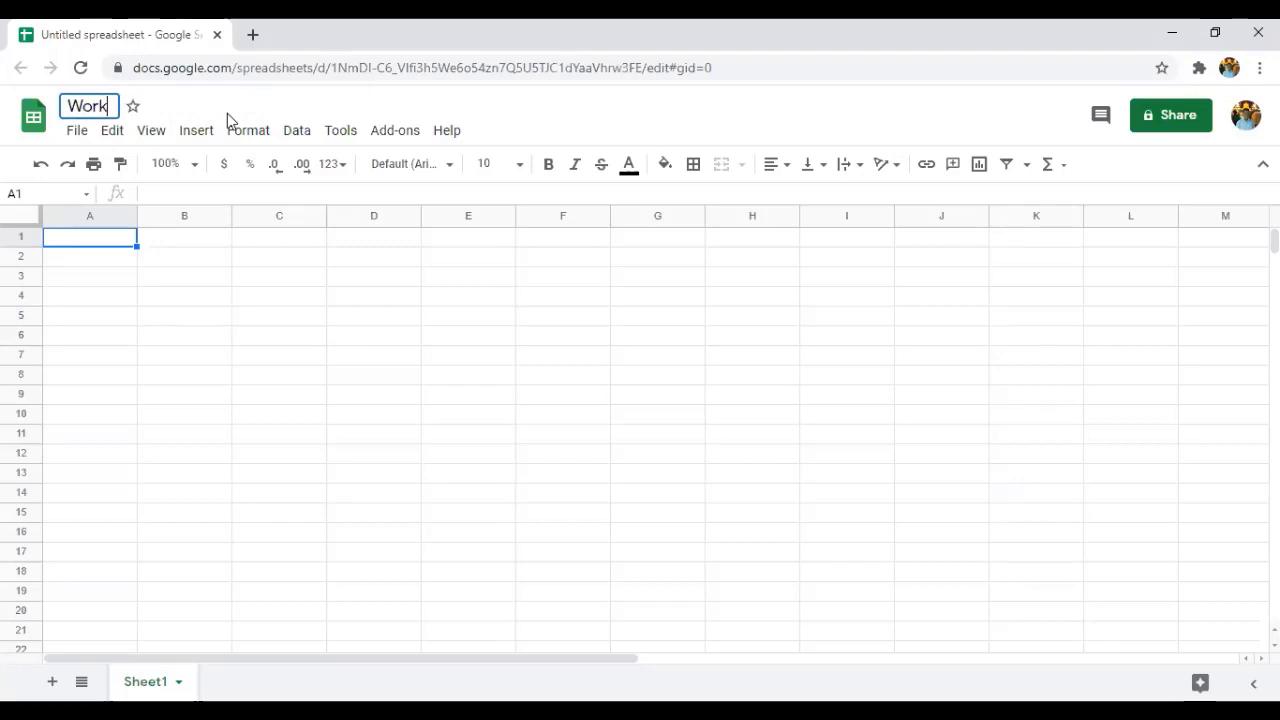
type("space1")
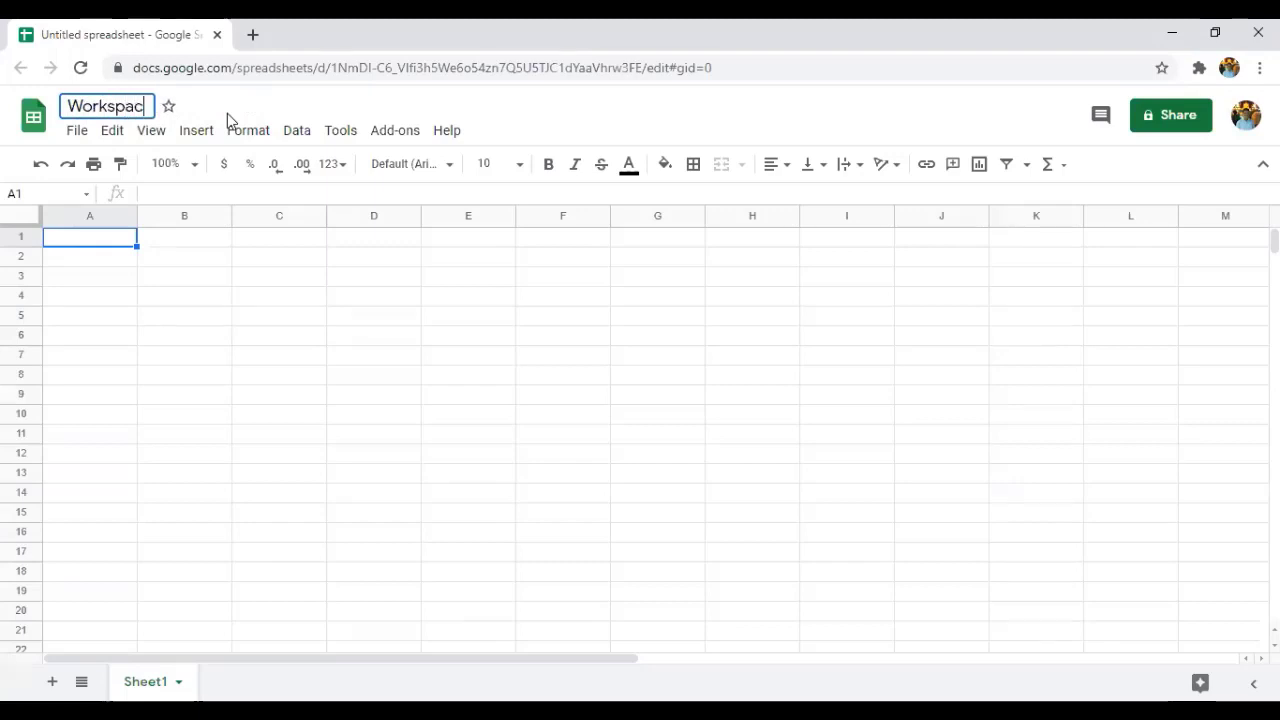
left_click(215, 319)
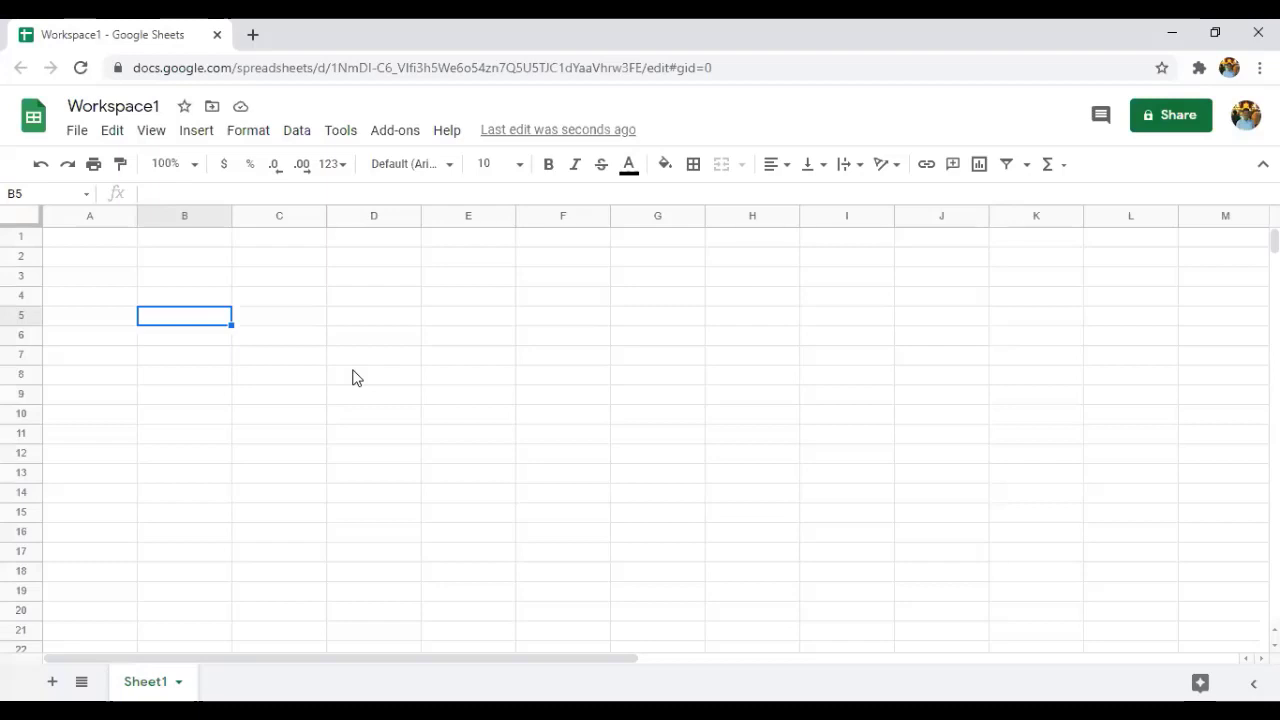
Edit the spreadsheet title so it reads 'Workspace22'.
left_click(165, 107)
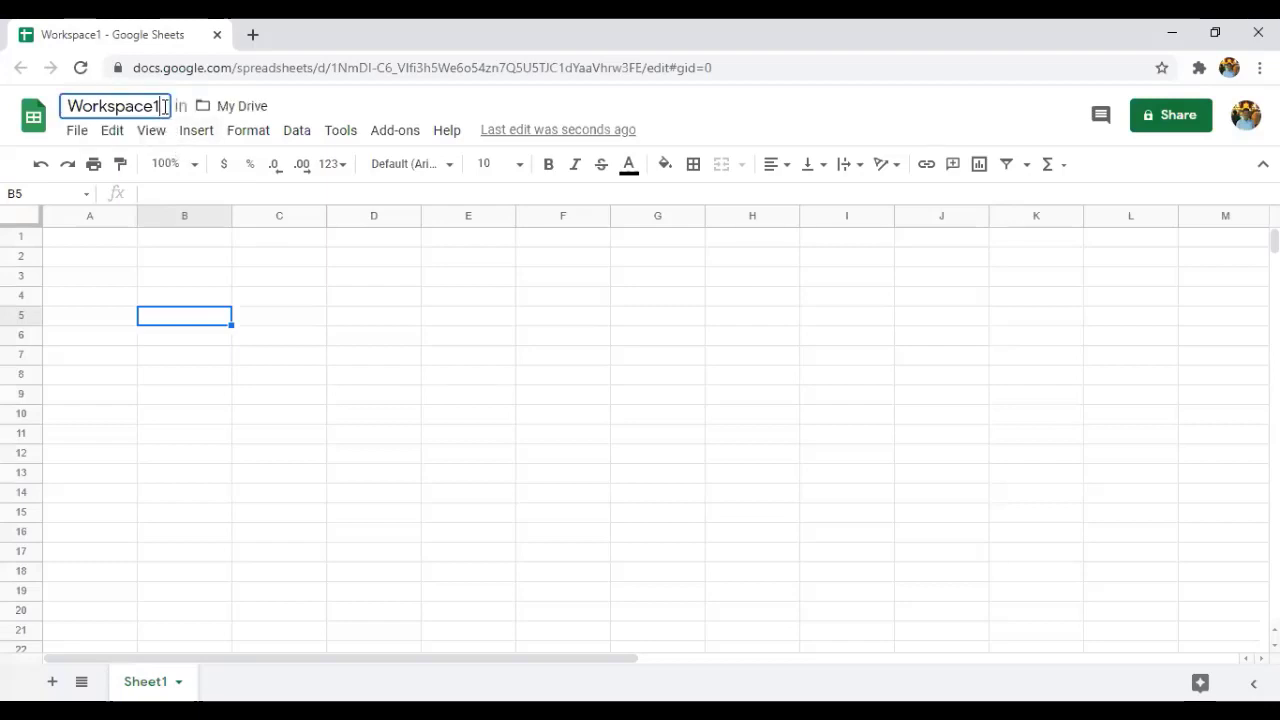
key("BackSpace")
type("22")
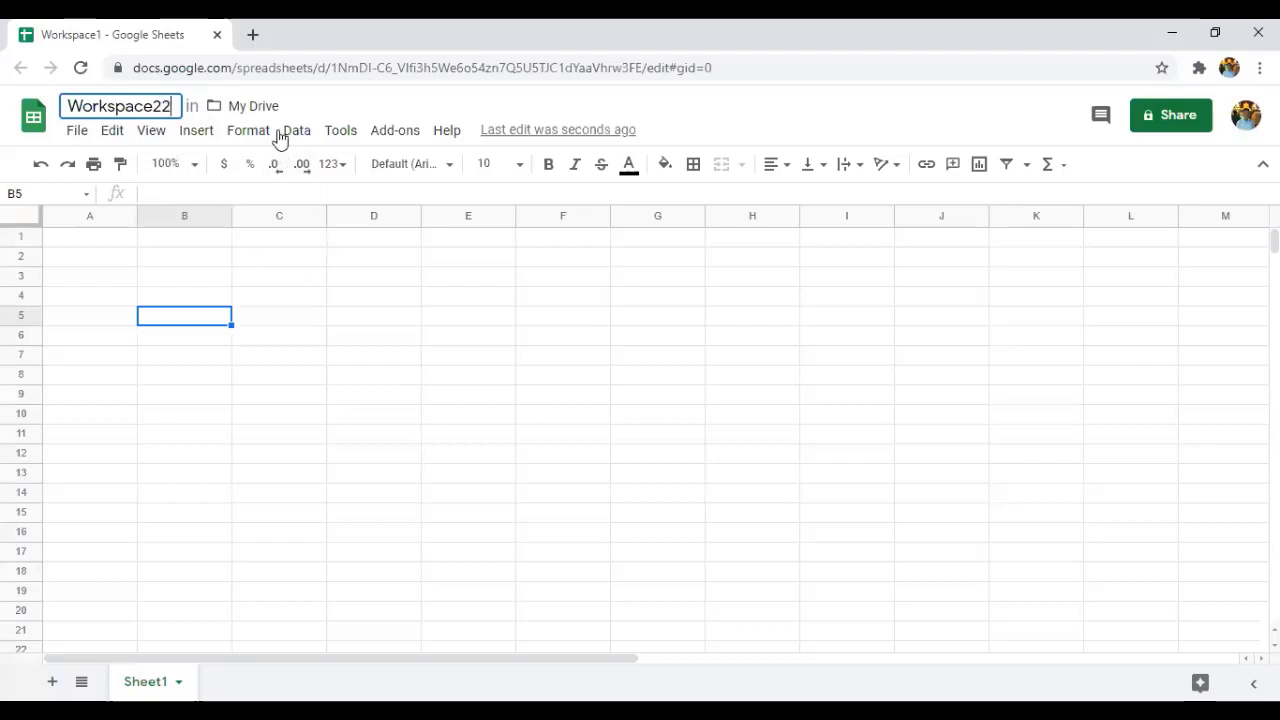
left_click(297, 276)
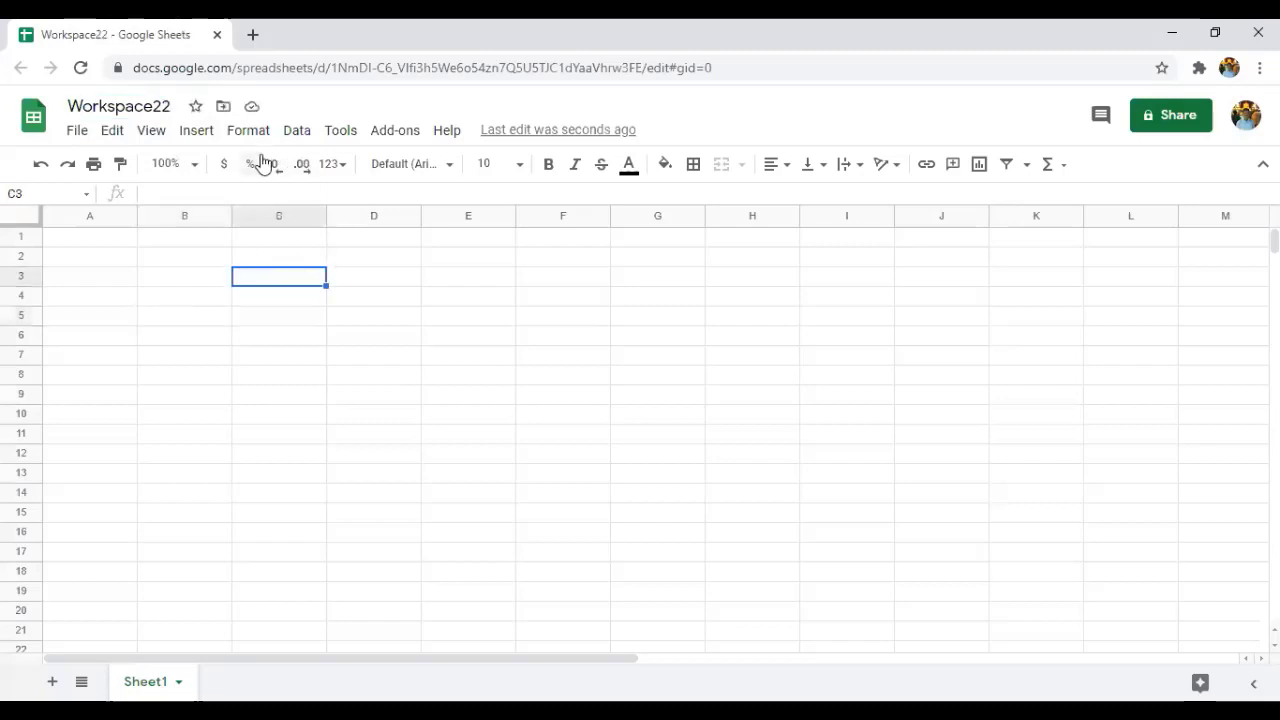
left_click(176, 109)
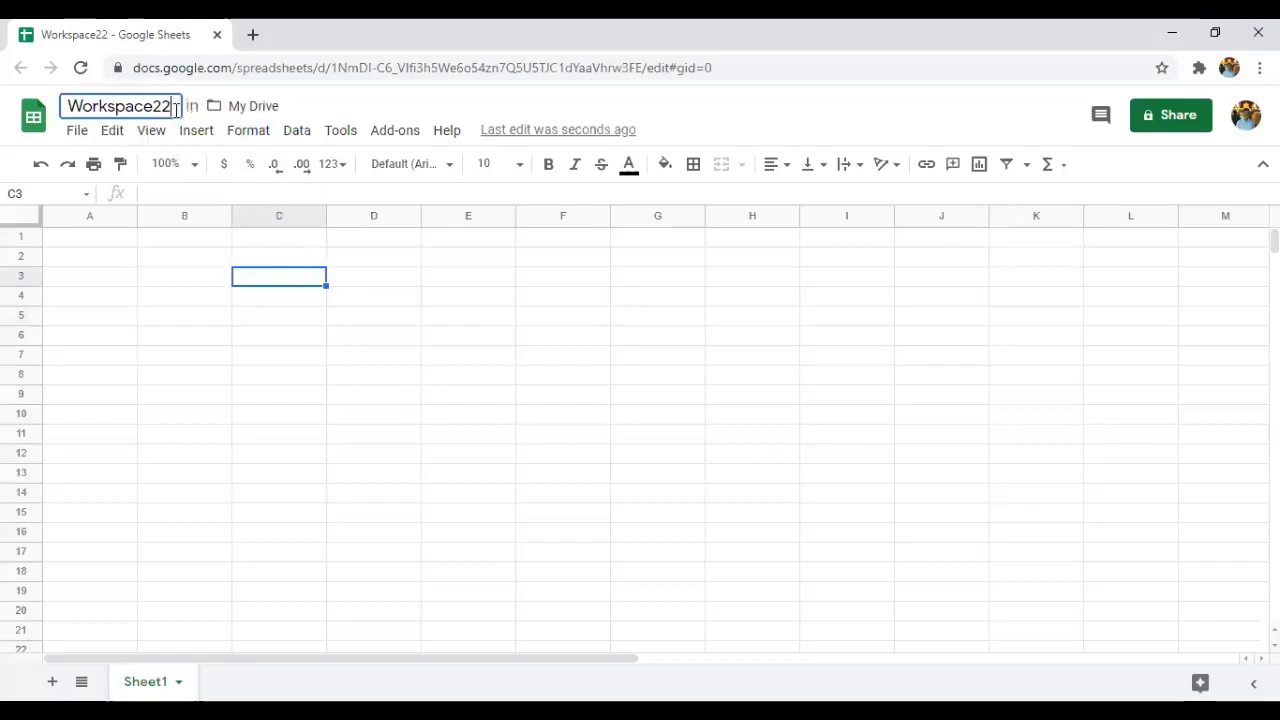
left_click(120, 244)
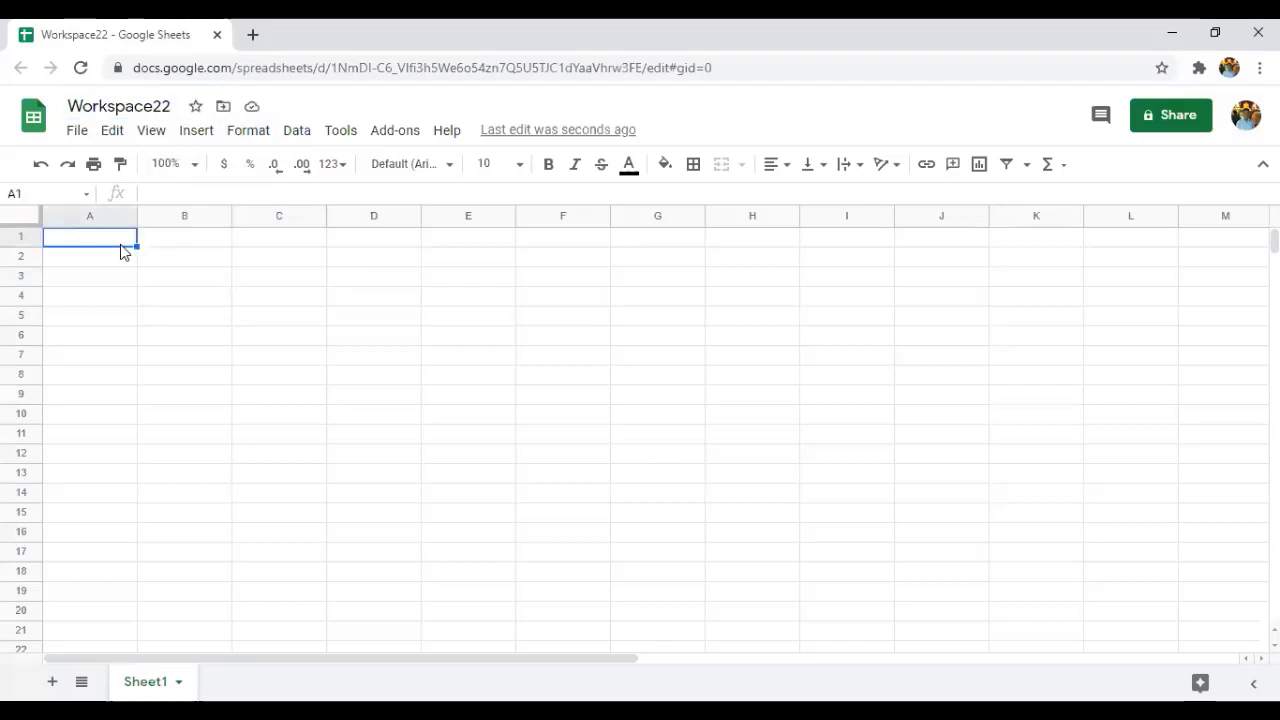
type("dog")
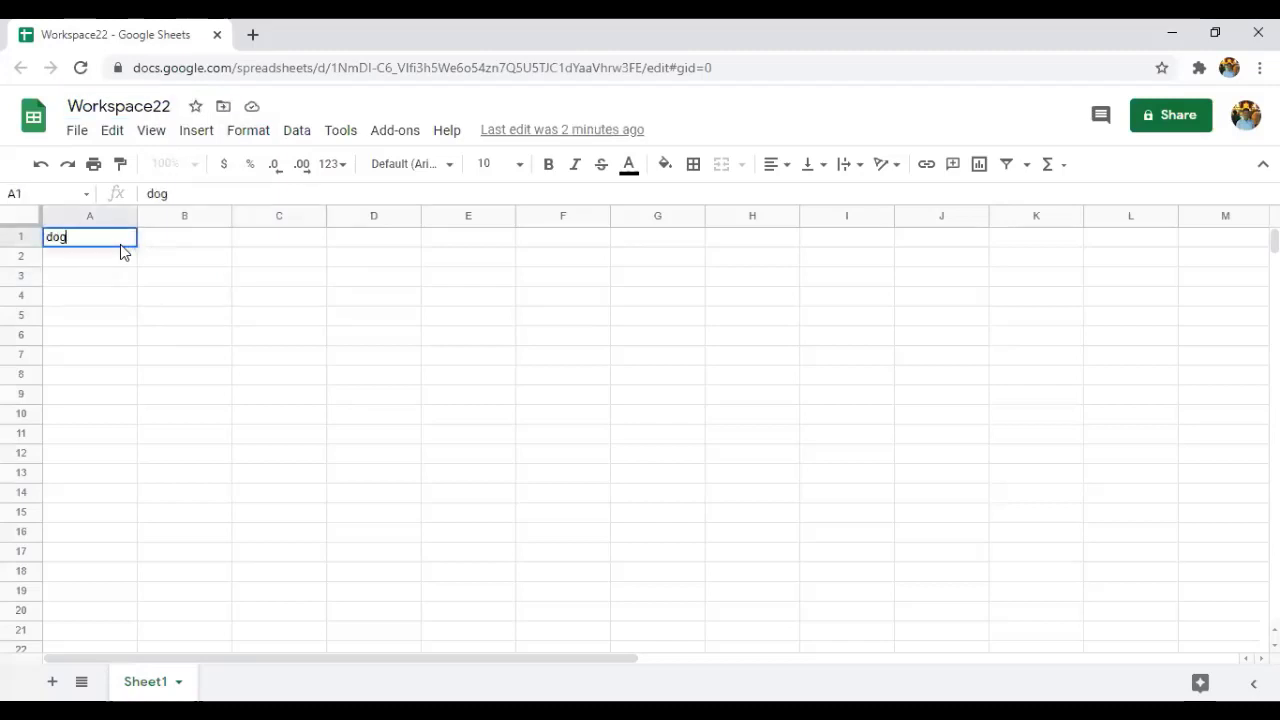
left_click(170, 259)
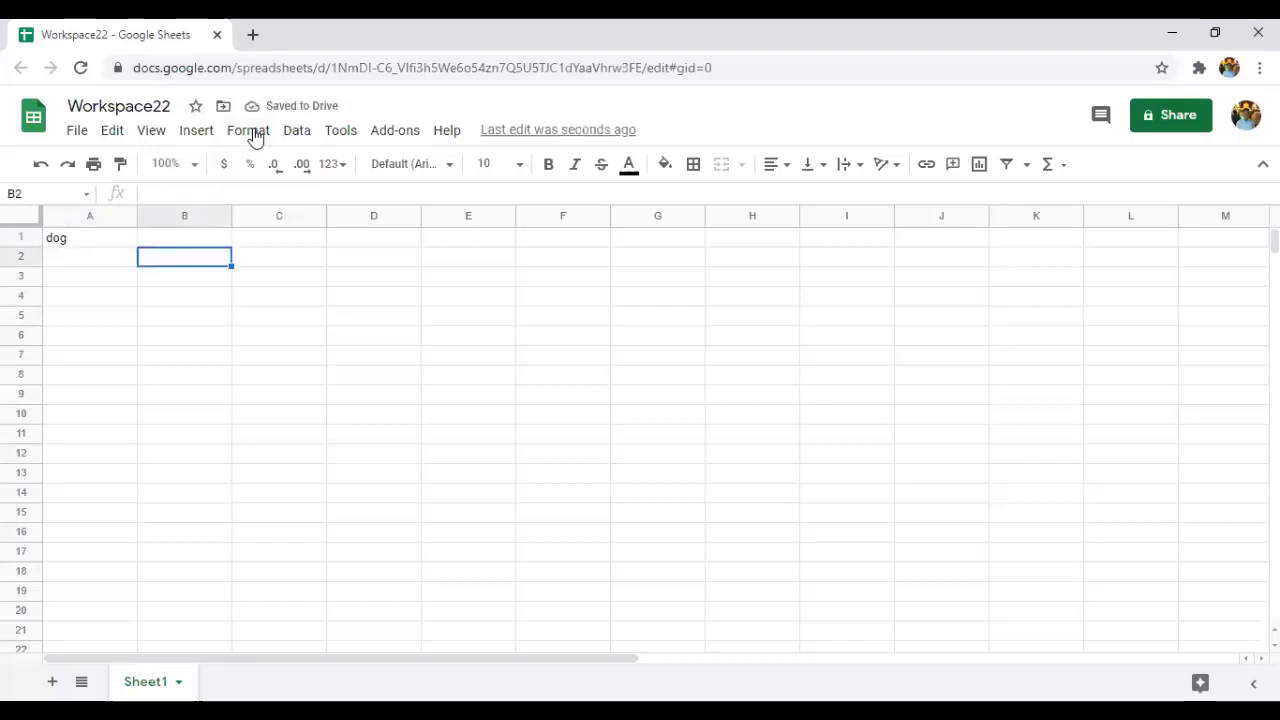
left_click(94, 242)
double_click(95, 238)
key("BackSpace")
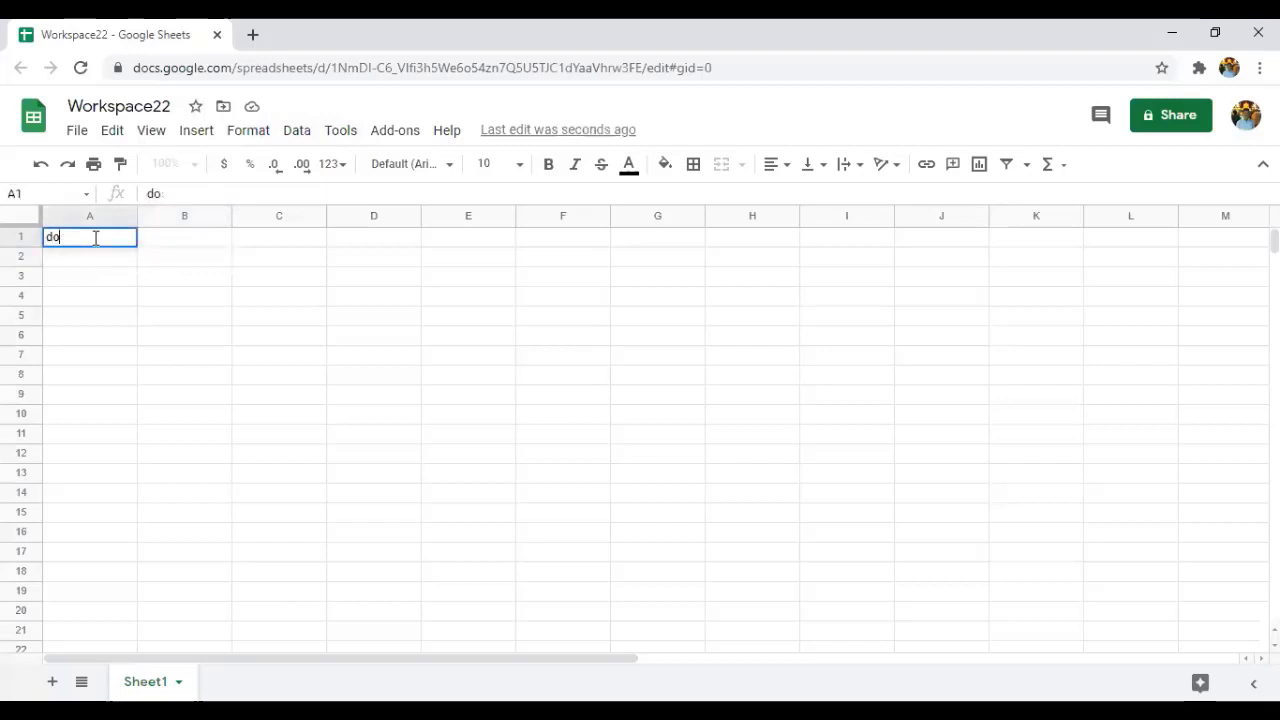
key("BackSpace")
key("BackSpace")
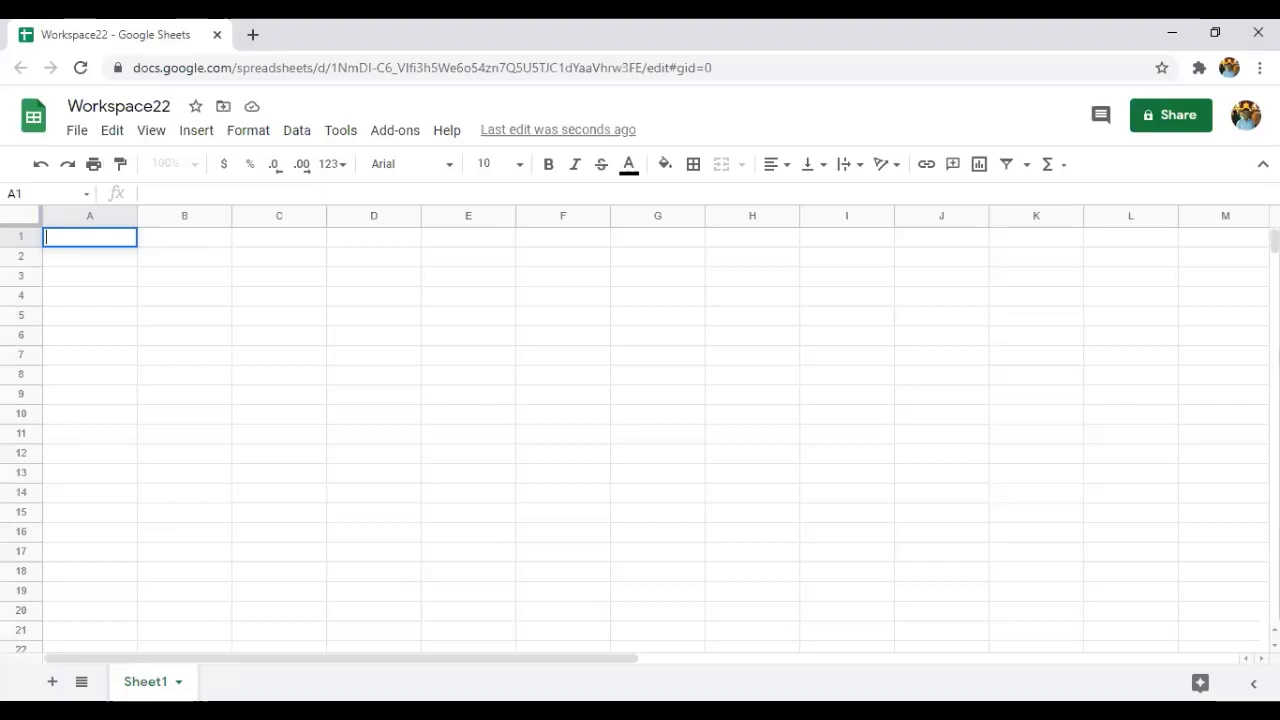
left_click(85, 533)
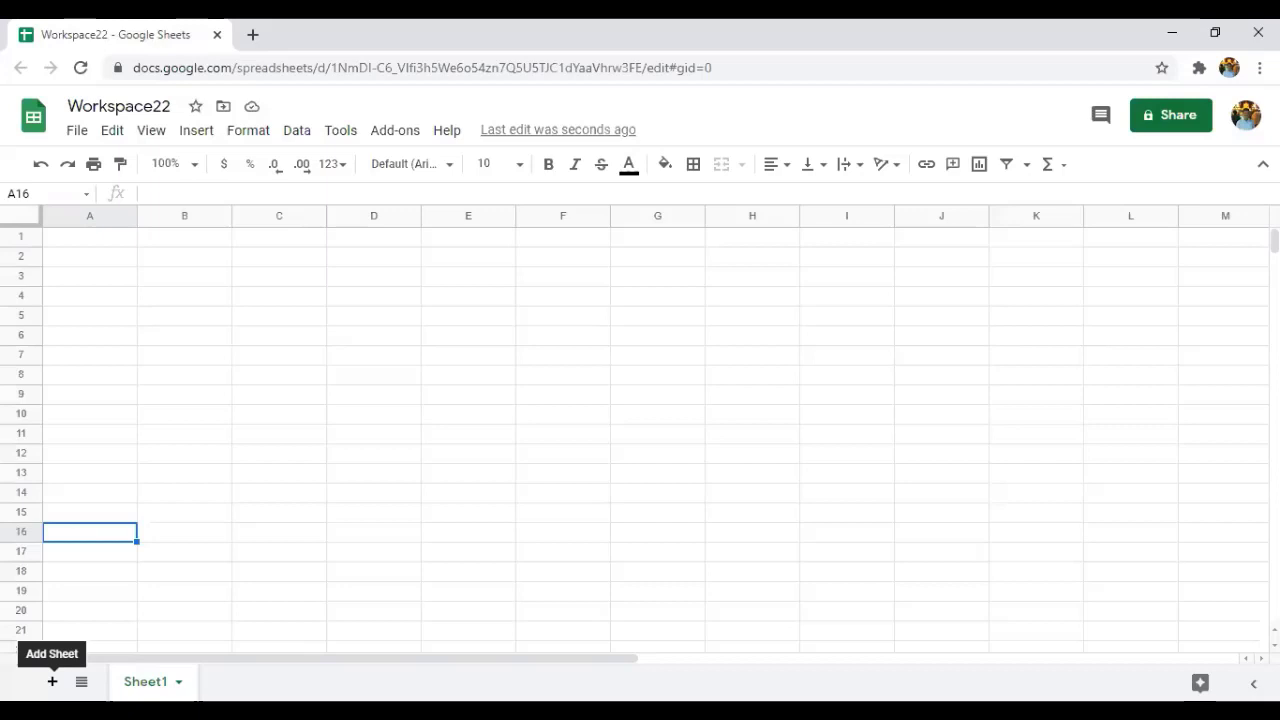
Add a blank Sheet2 tab and bring up the Sheet1 tab menu.
left_click(52, 681)
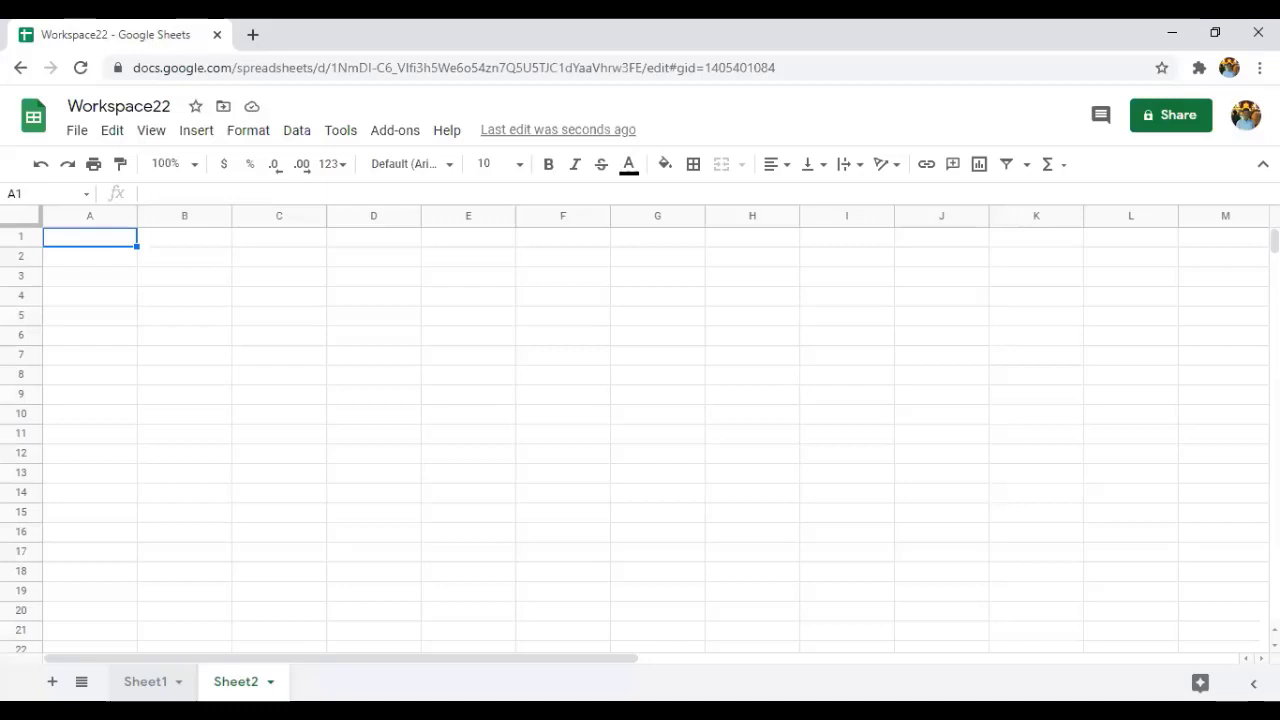
left_click(179, 682)
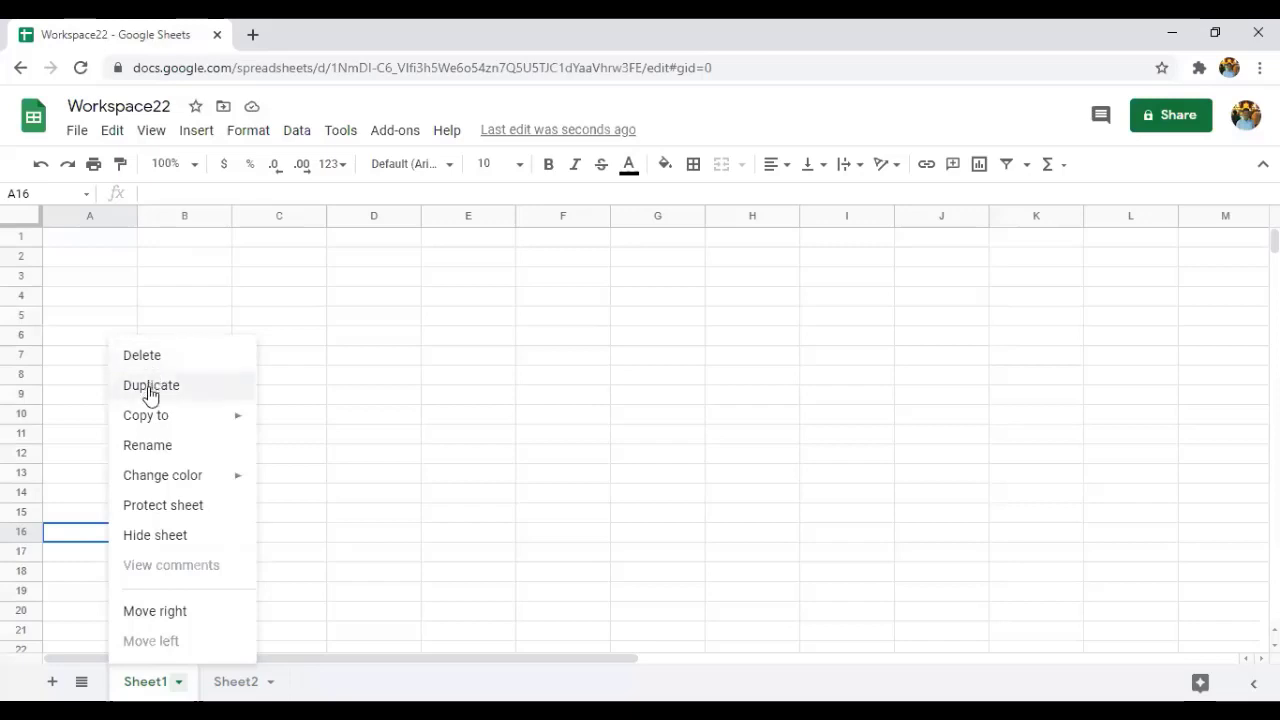
Choose Rename from the Sheet1 tab menu to make its name editable.
mouse_move(150, 418)
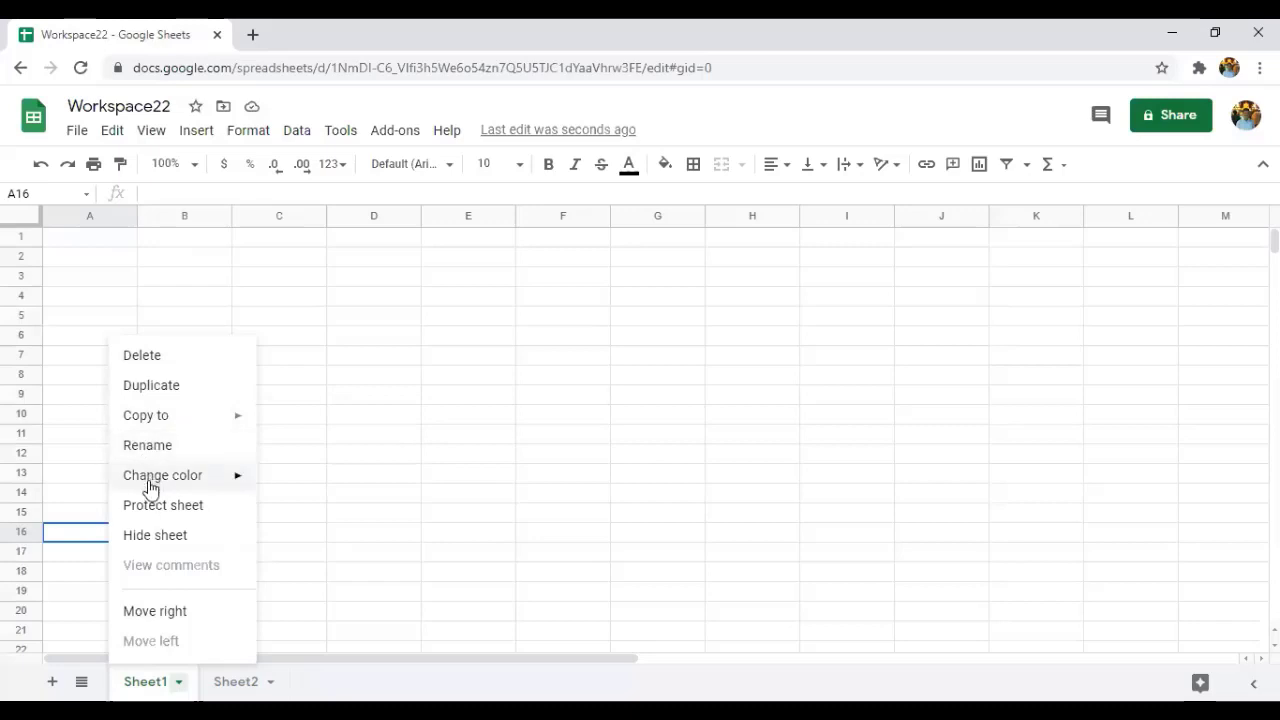
mouse_move(150, 488)
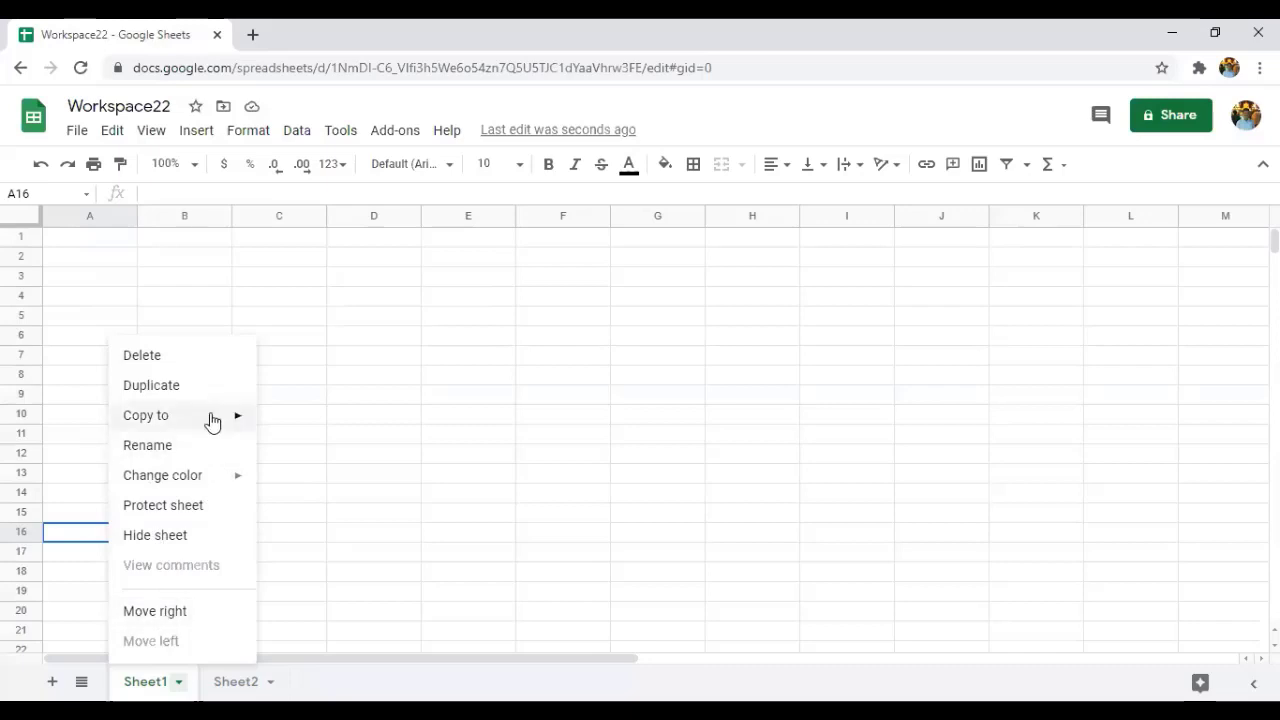
mouse_move(210, 418)
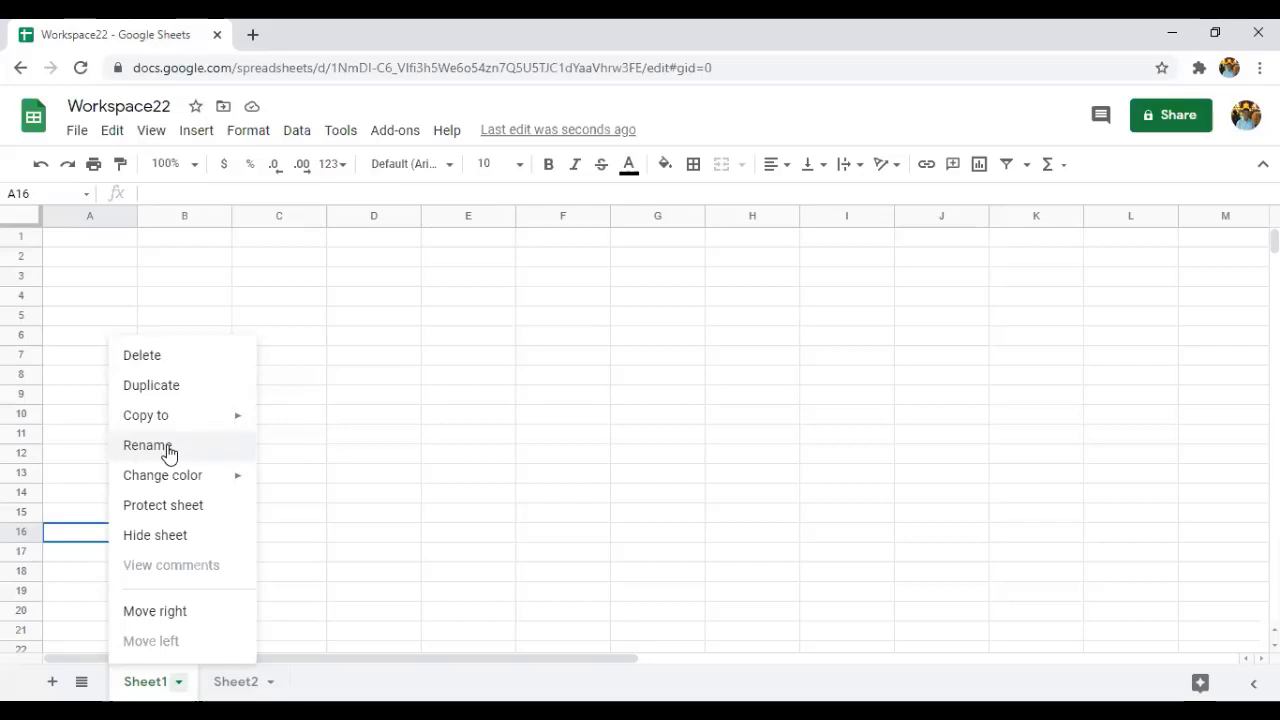
left_click(167, 450)
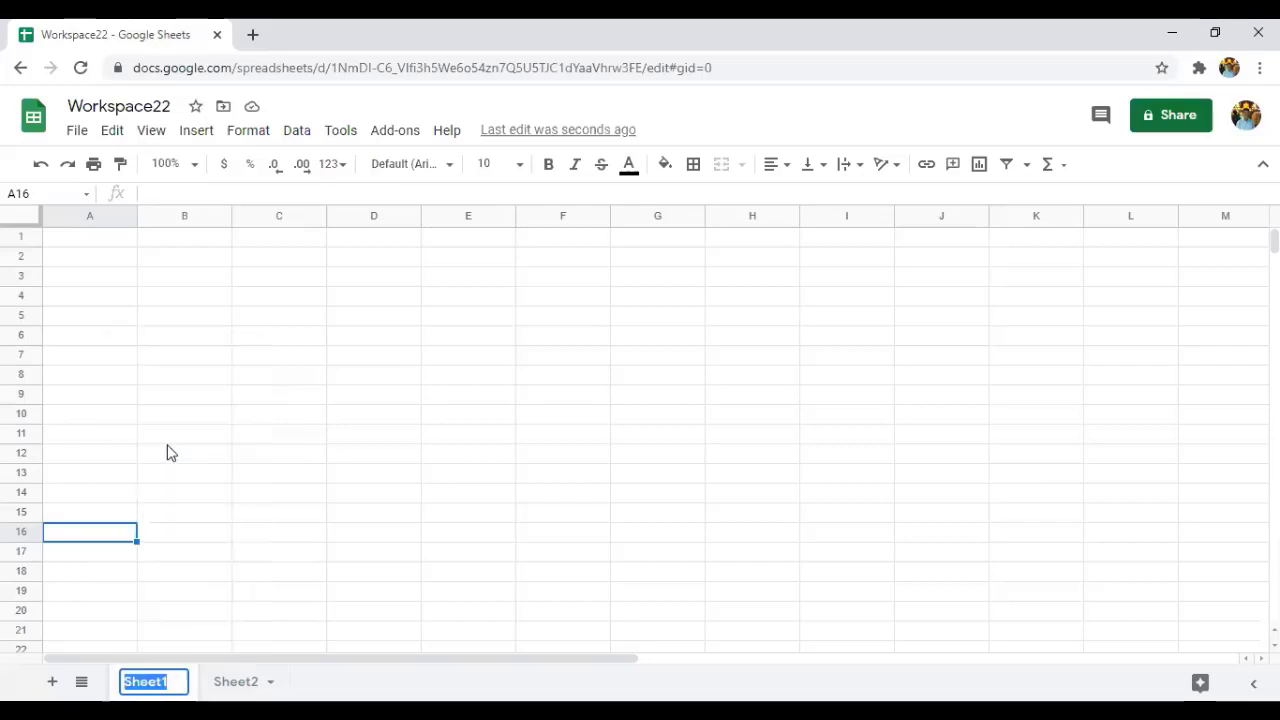
Rename the Sheet1 tab to 'sample1'.
left_click(172, 682)
key("BackSpace")
key("BackSpace")
key("BackSpace")
key("BackSpace")
key("BackSpace")
key("BackSpace")
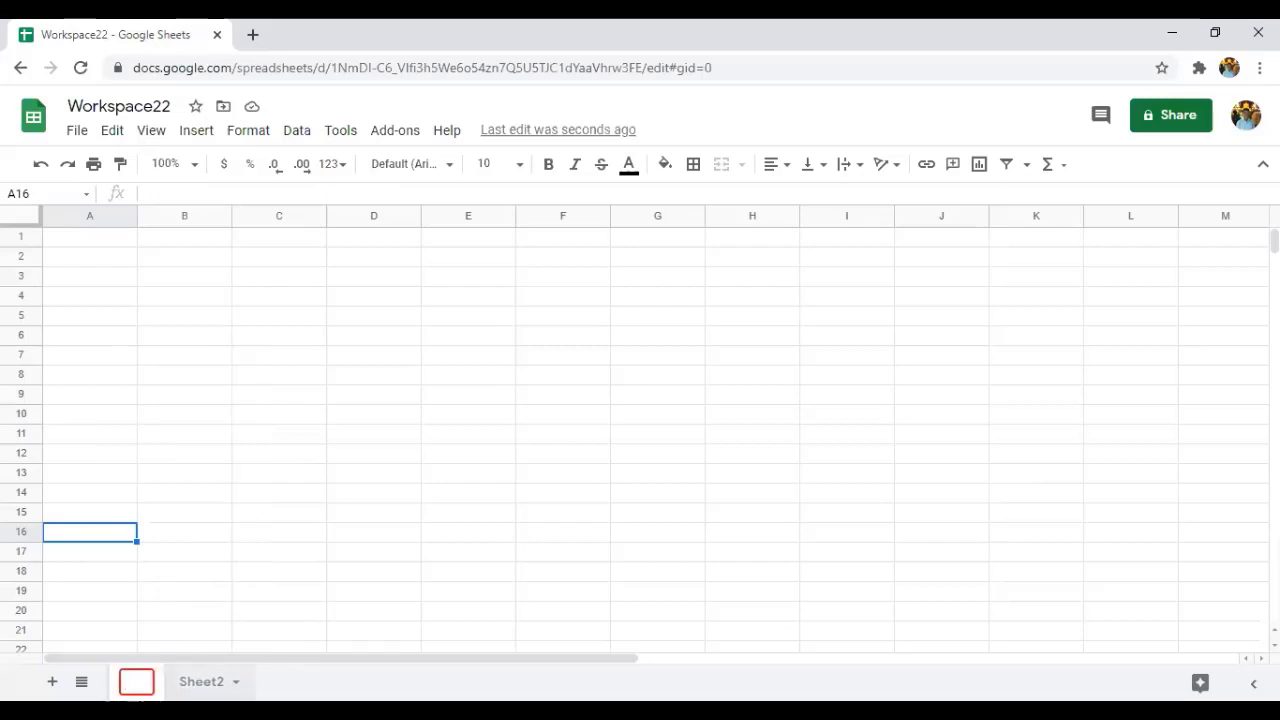
type("s")
key("BackSpace")
type("sa")
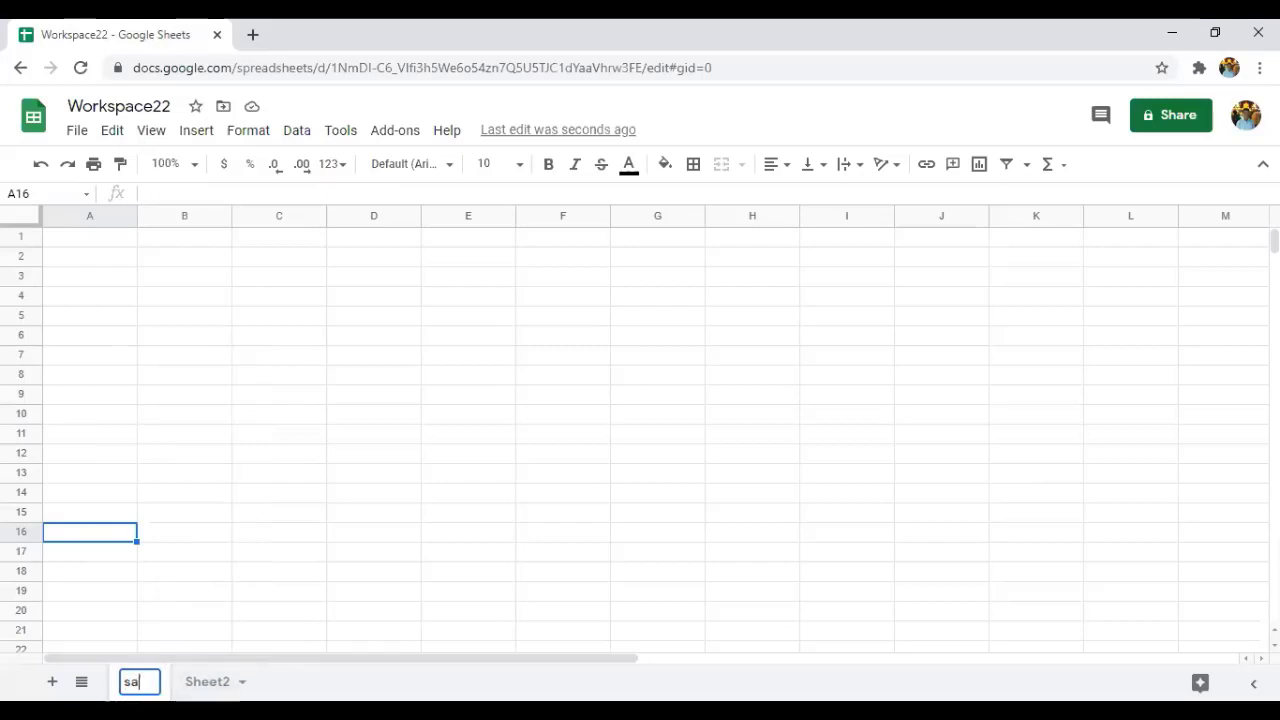
type("mple1")
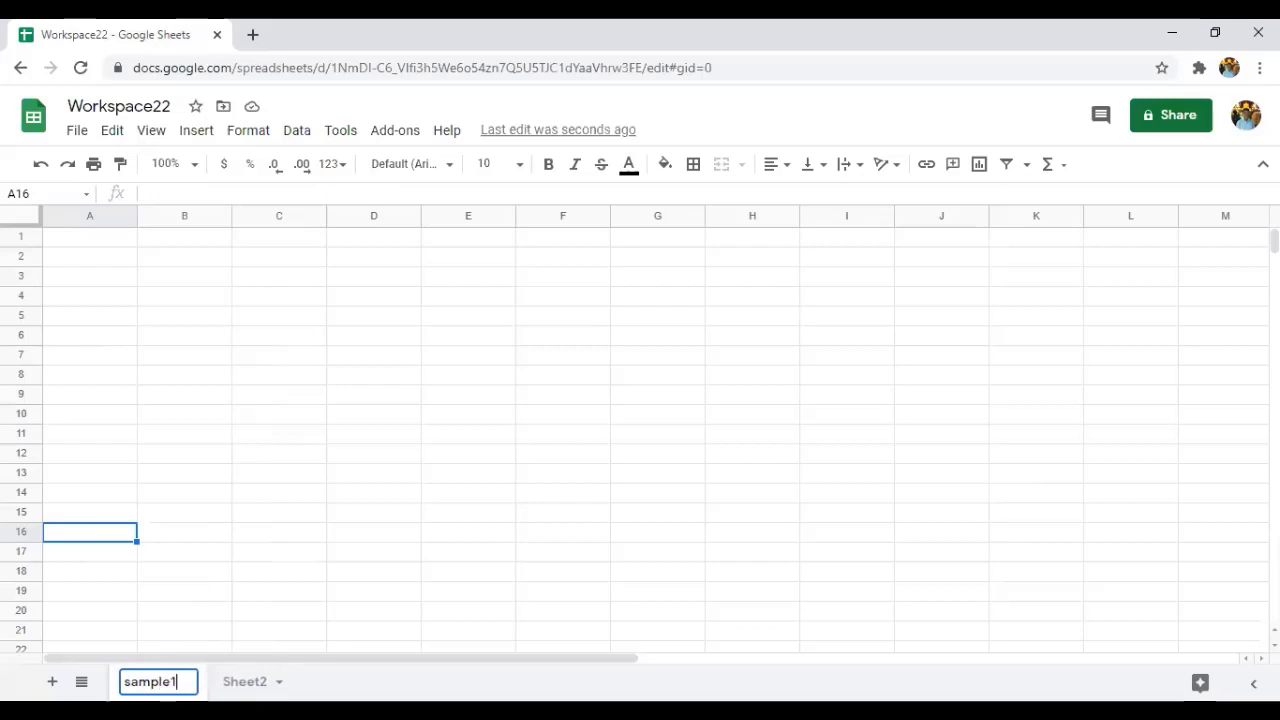
left_click(280, 600)
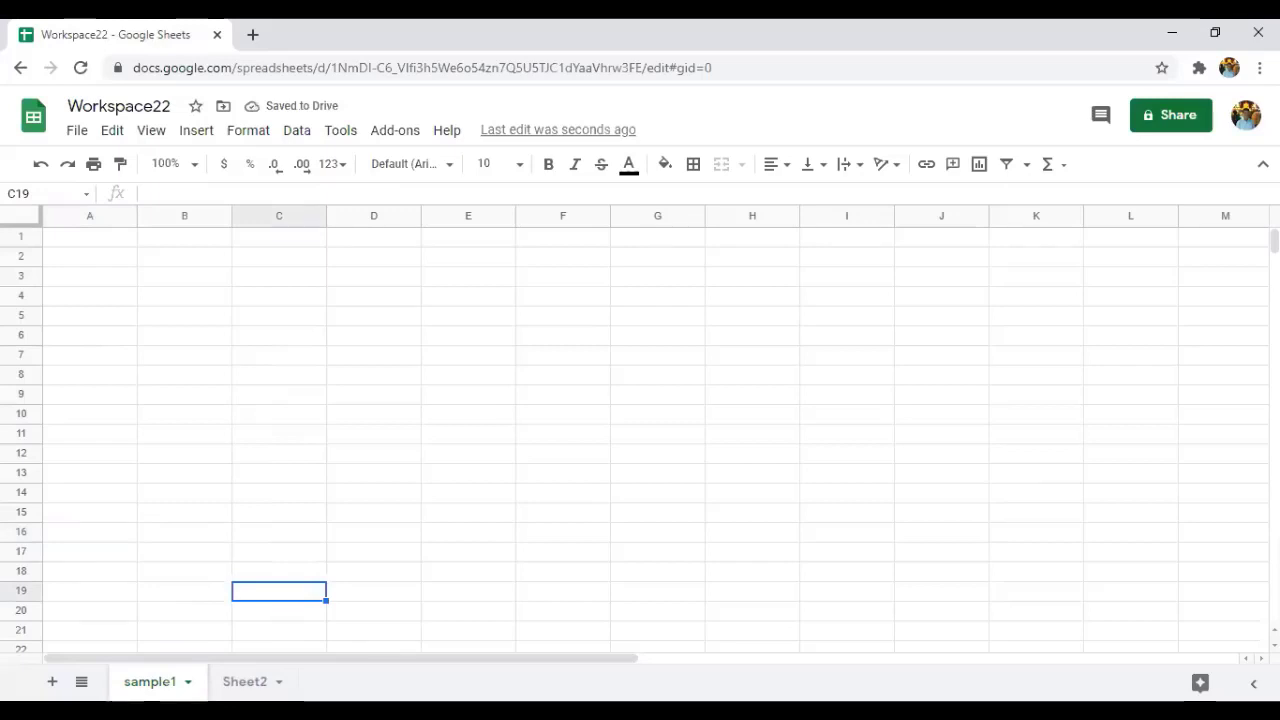
left_click(188, 682)
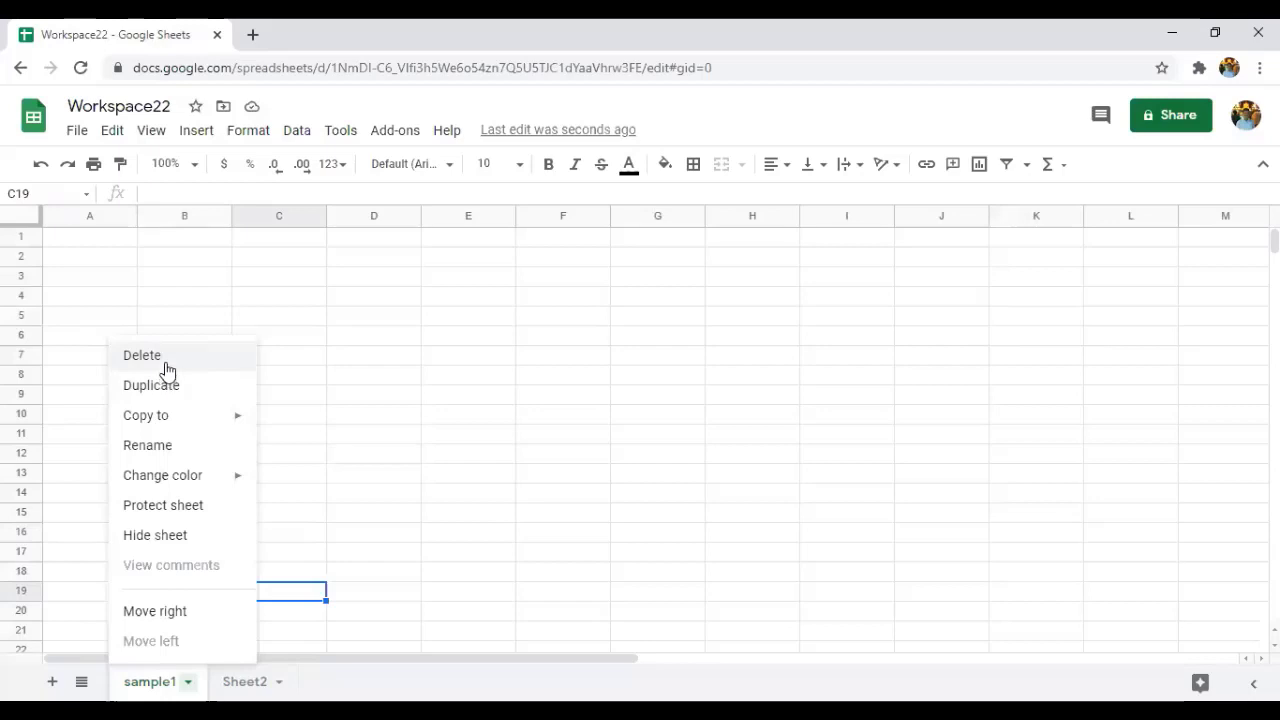
Delete the sample1 sheet, confirming the Heads up warning.
left_click(165, 362)
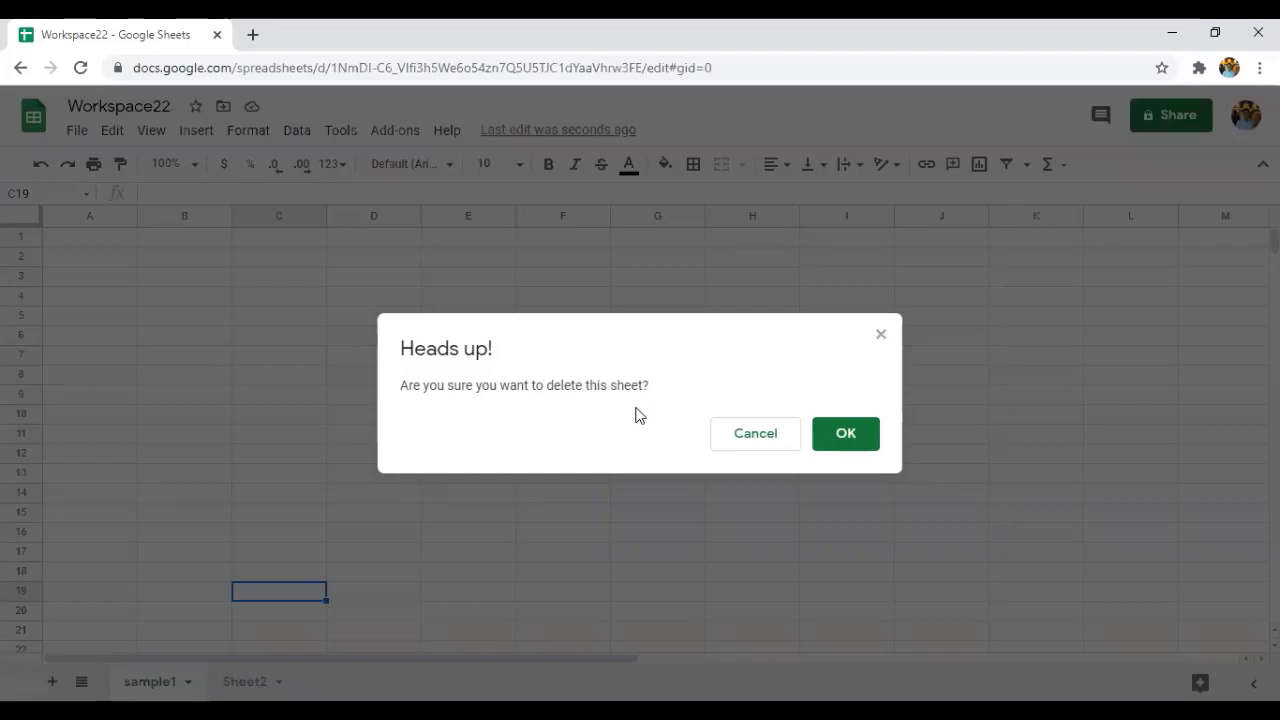
left_click(843, 452)
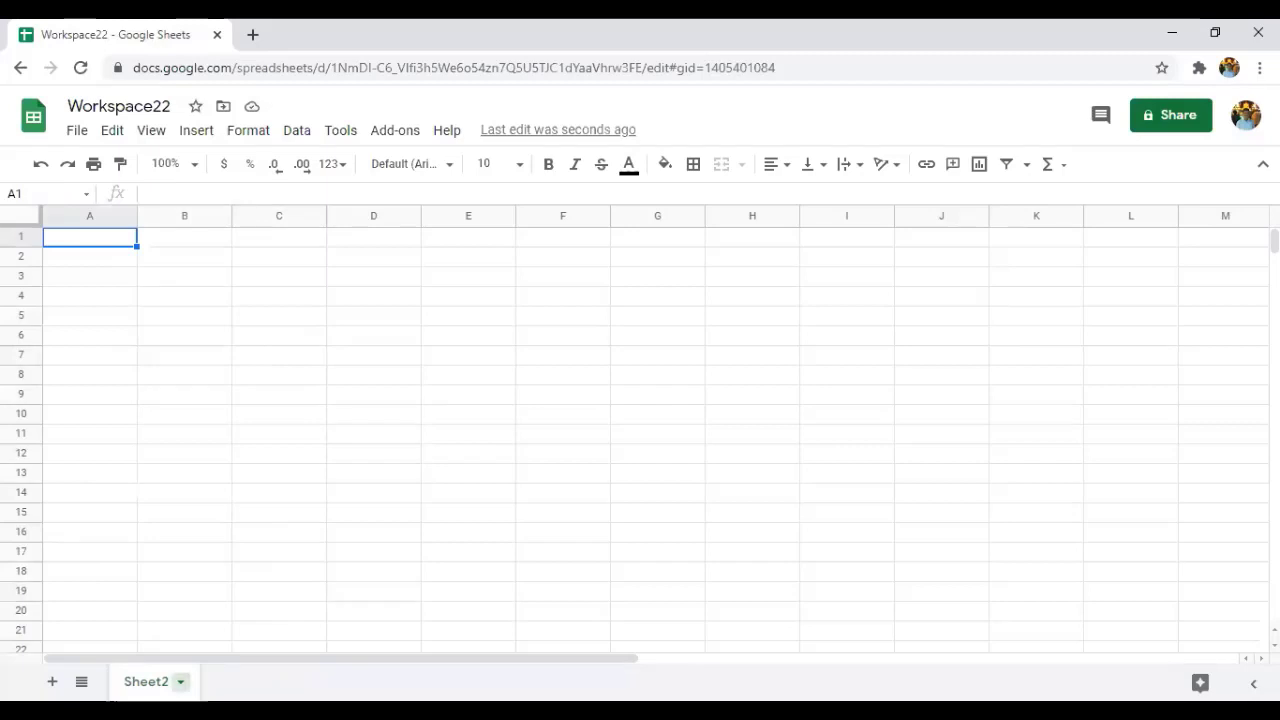
left_click(180, 681)
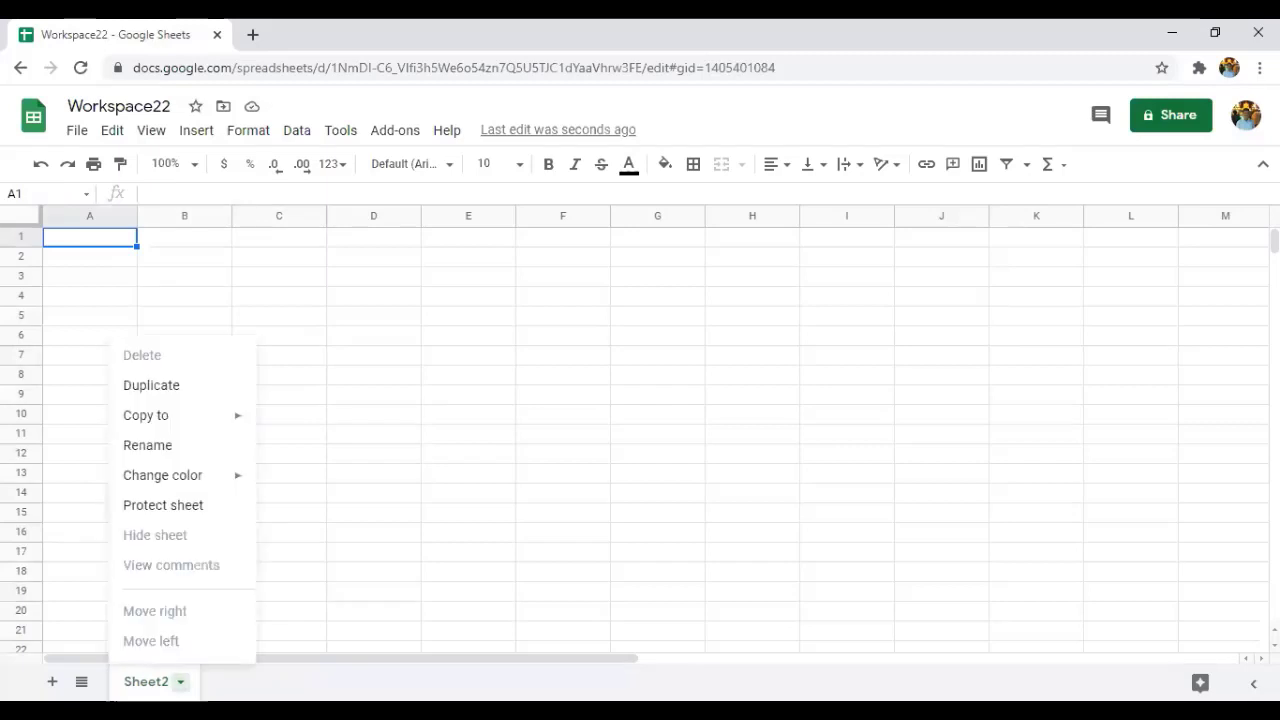
Duplicate Sheet2, then delete the resulting 'Copy of Sheet2' tab.
left_click(167, 393)
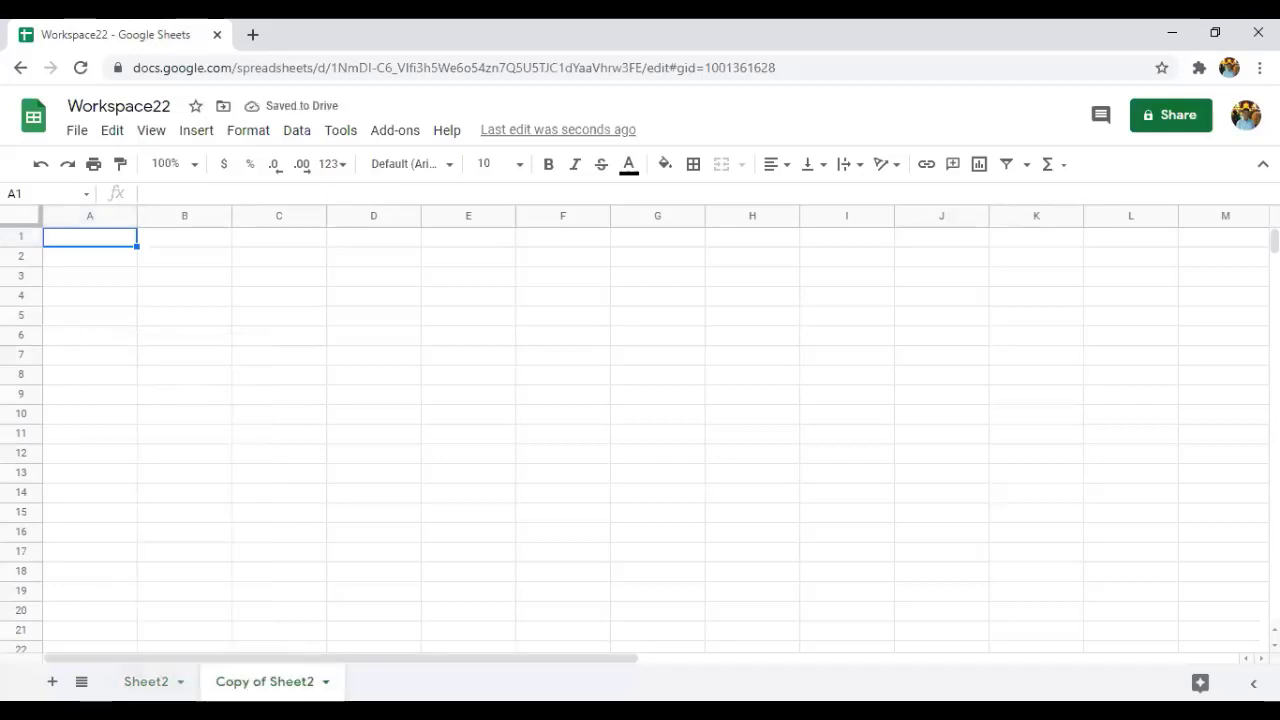
right_click(270, 681)
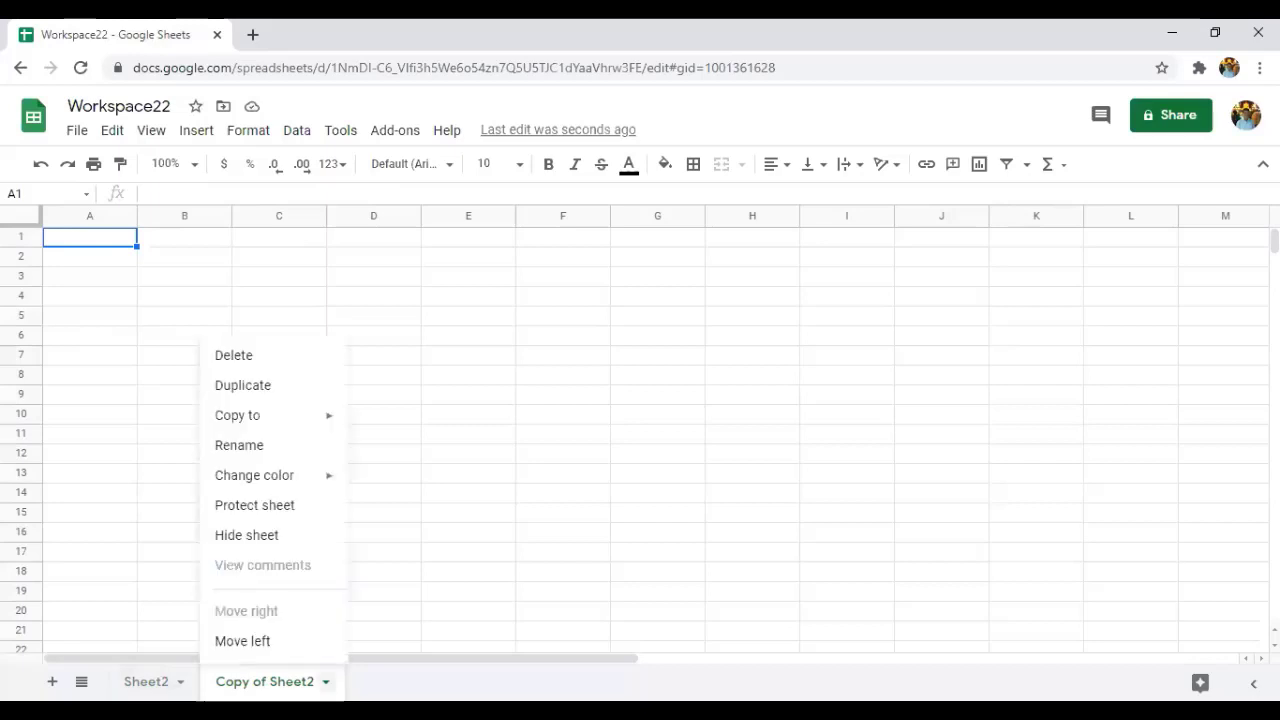
left_click(262, 363)
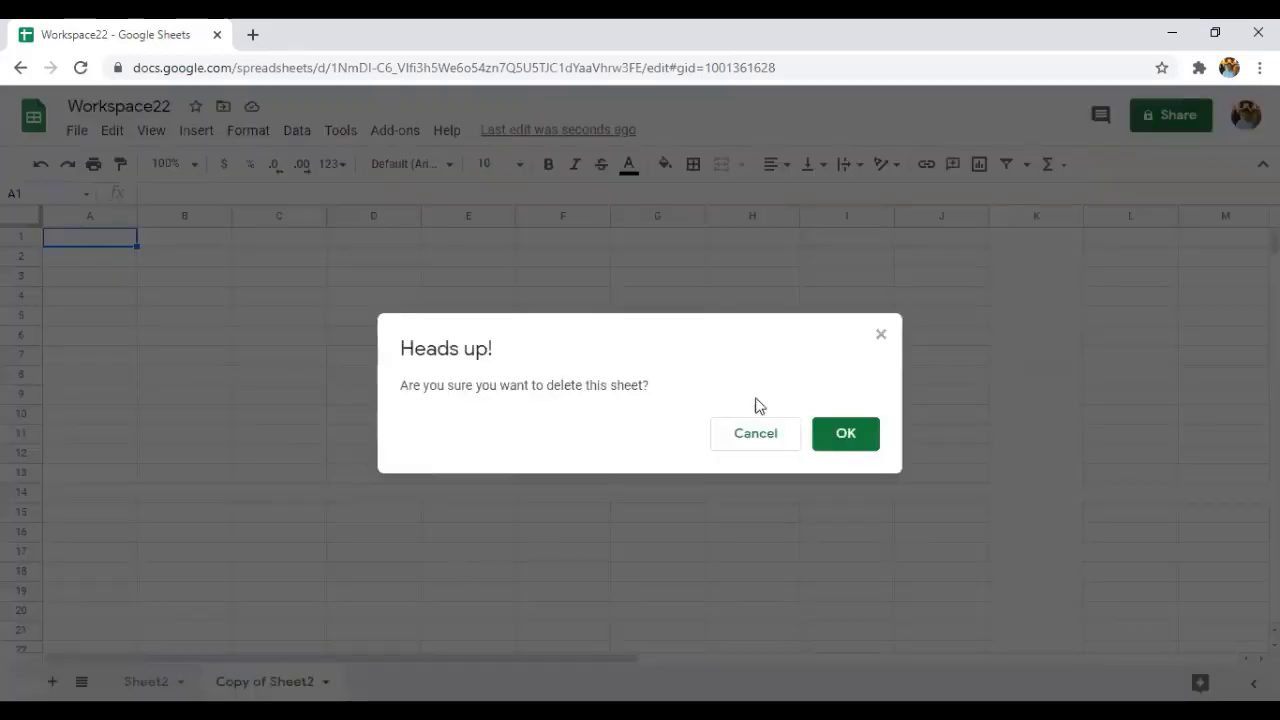
left_click(846, 434)
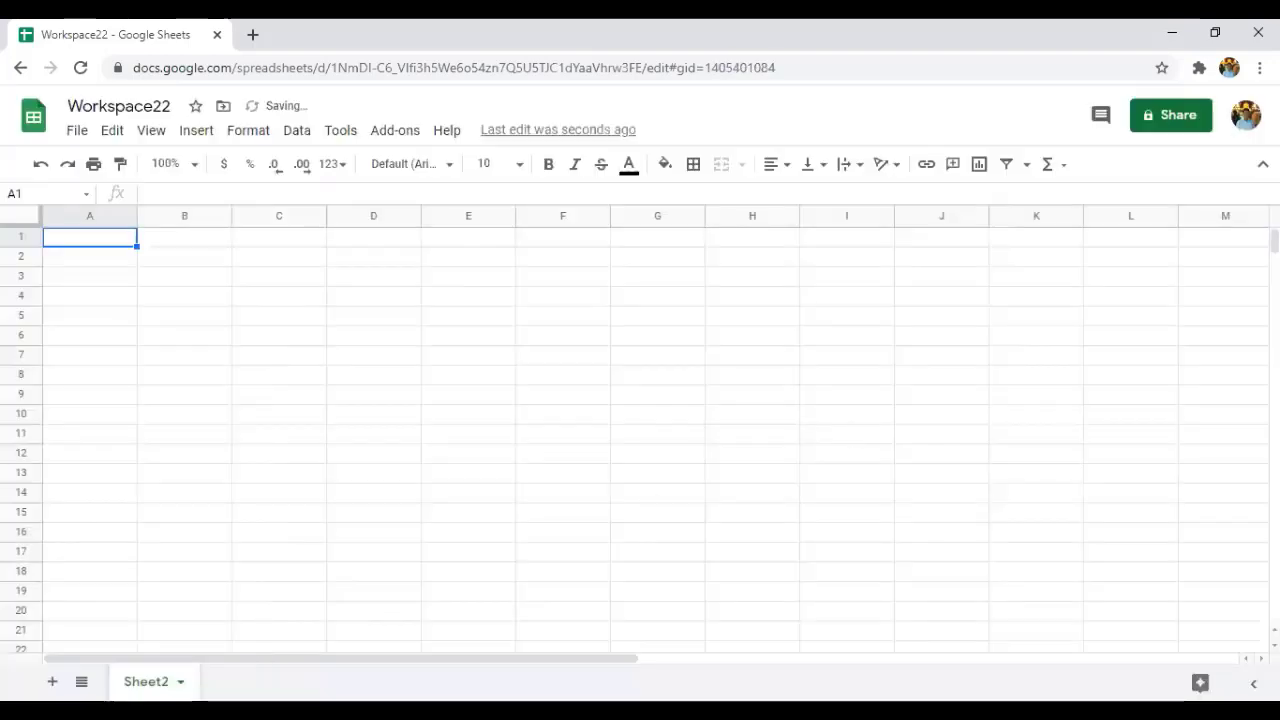
left_click(181, 682)
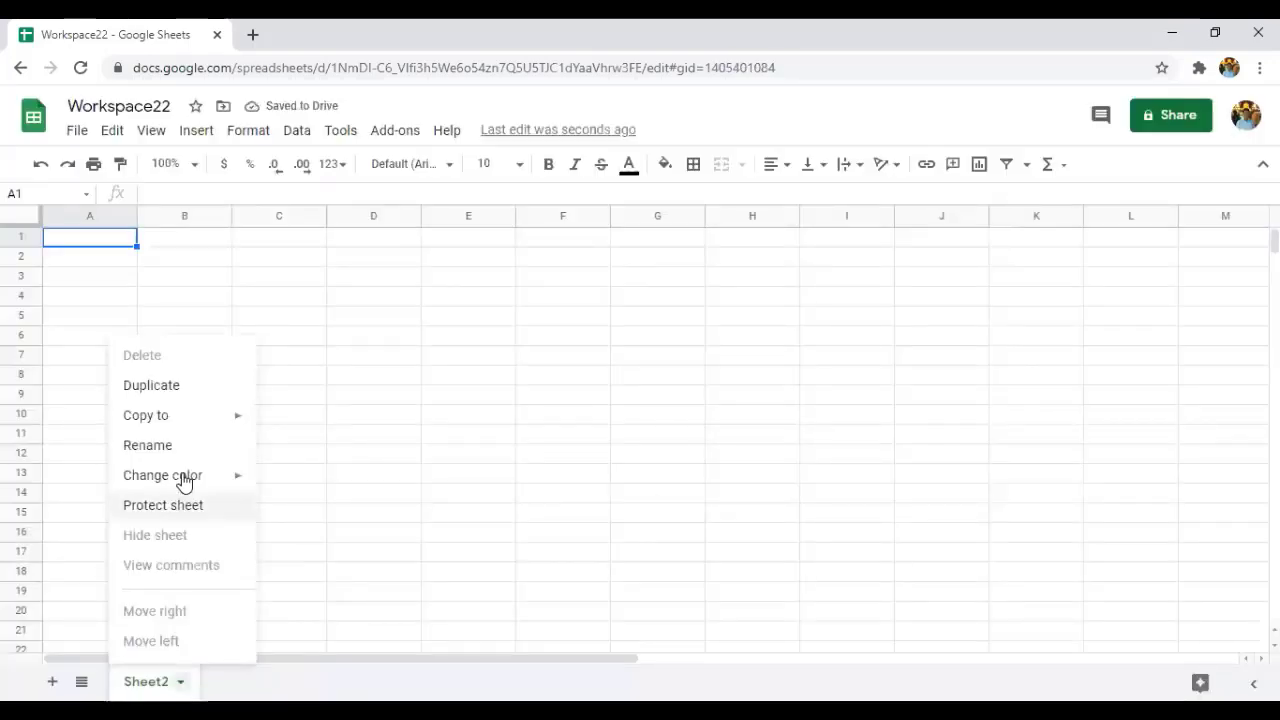
Copy Sheet2 to a new spreadsheet and dismiss the success message.
mouse_move(188, 418)
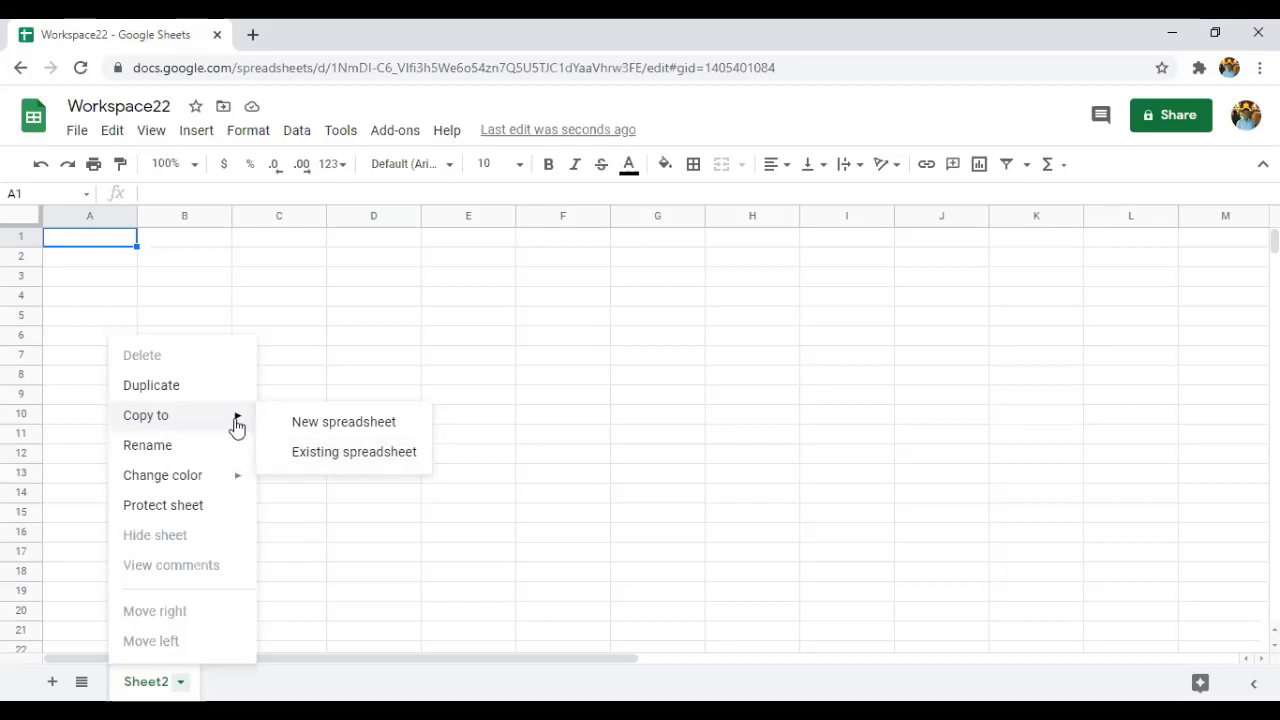
left_click(324, 425)
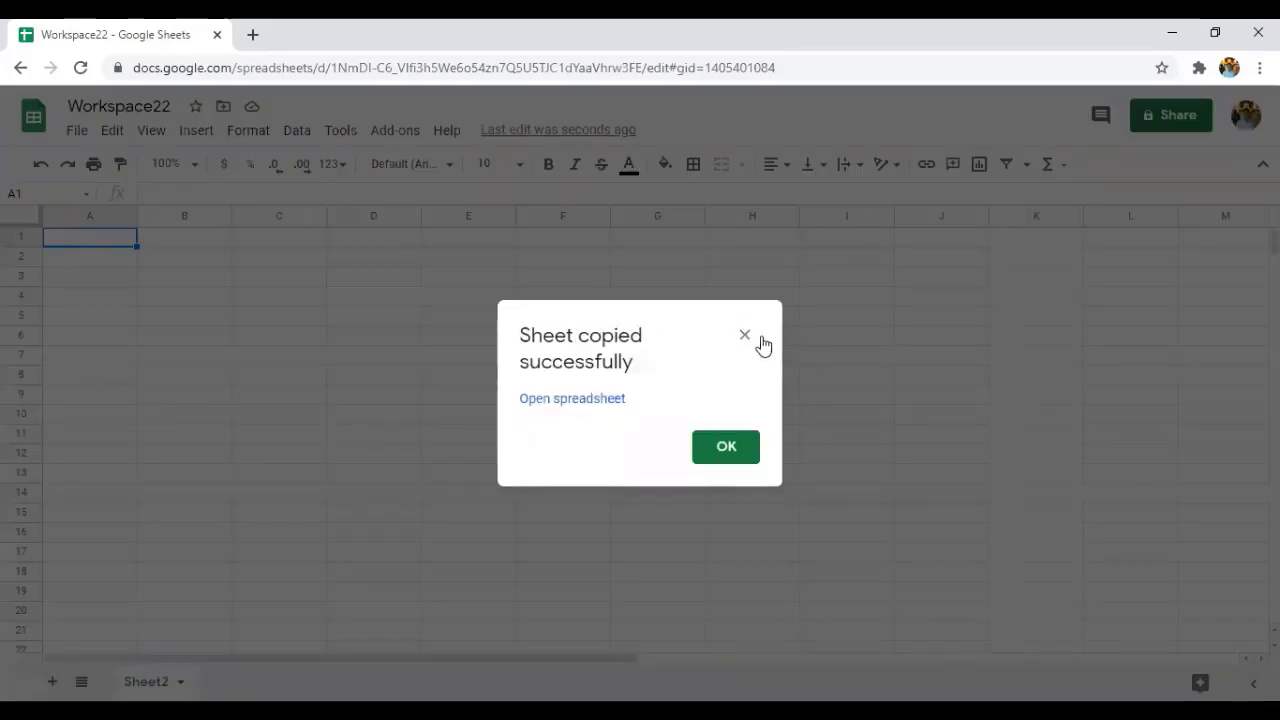
left_click(742, 459)
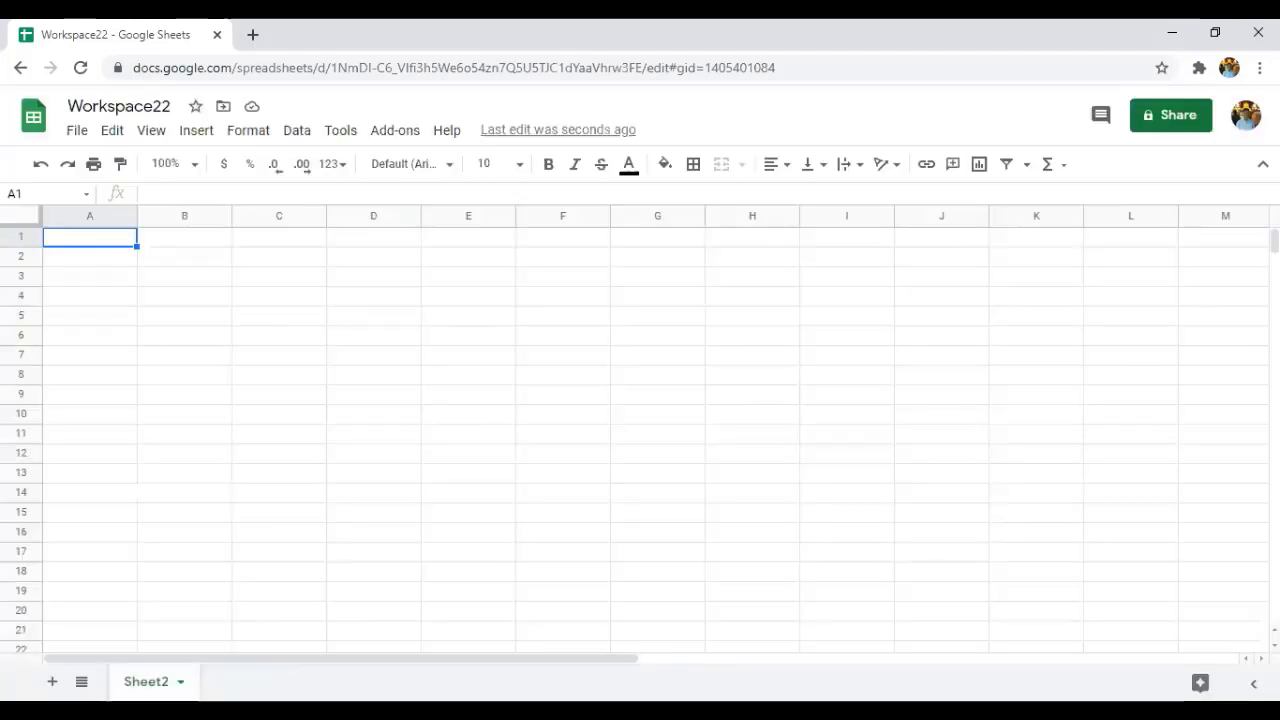
left_click(180, 681)
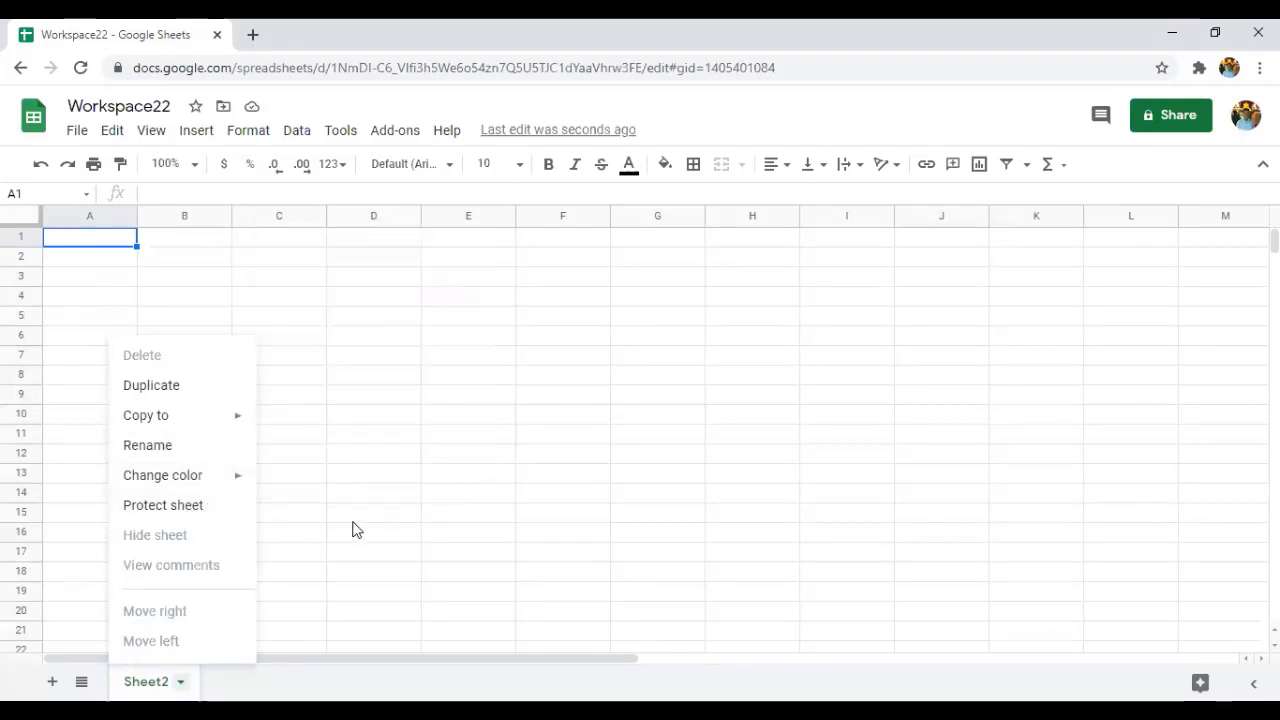
mouse_move(231, 420)
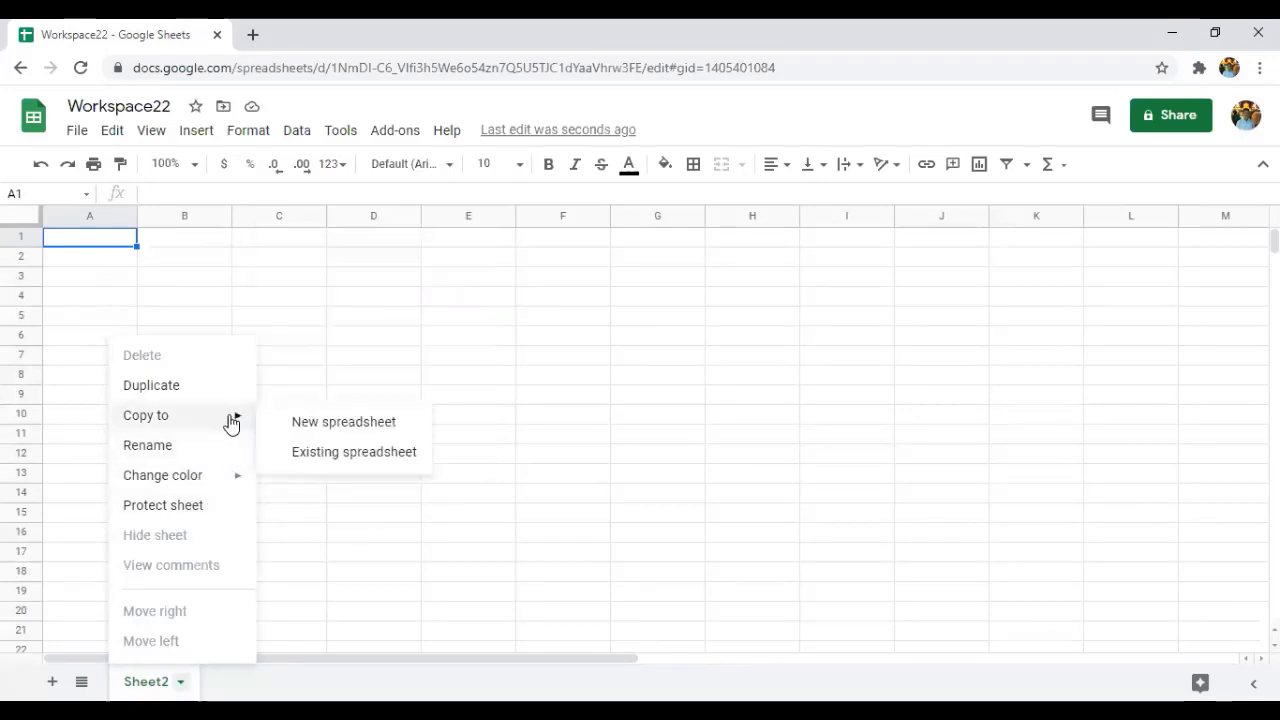
left_click(305, 455)
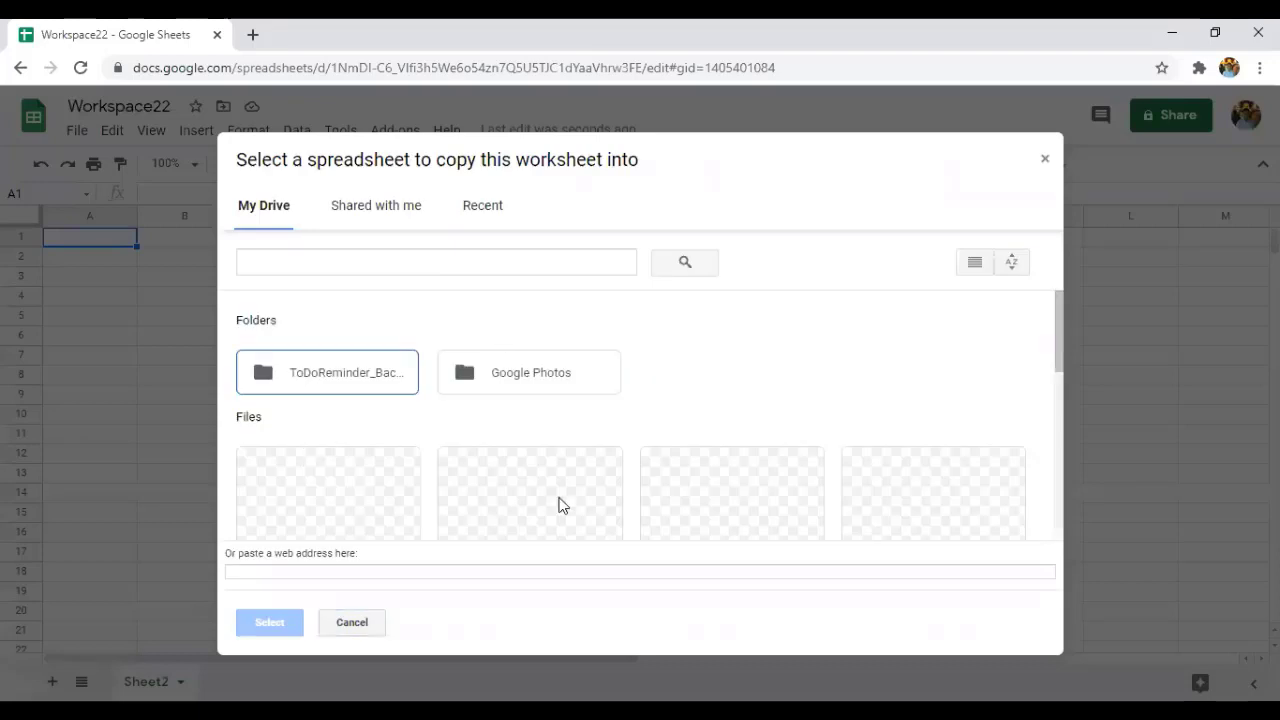
scroll(546, 466, "down", 4)
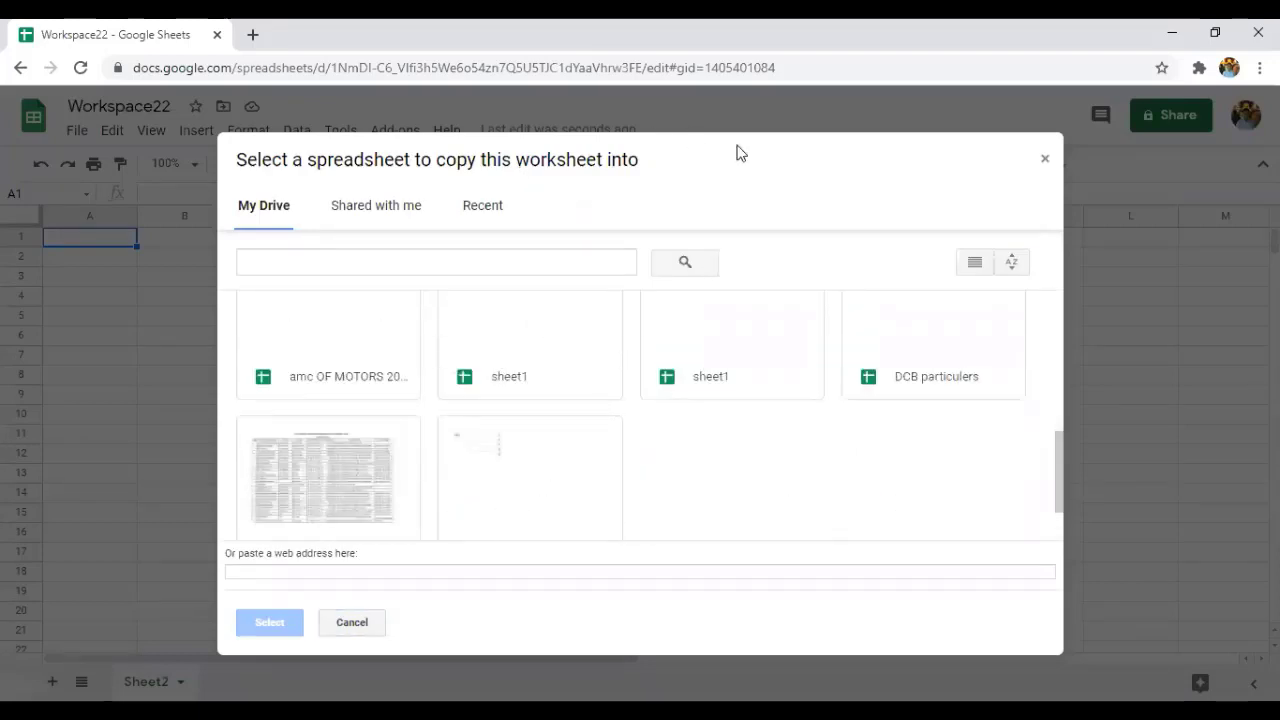
left_click(531, 489)
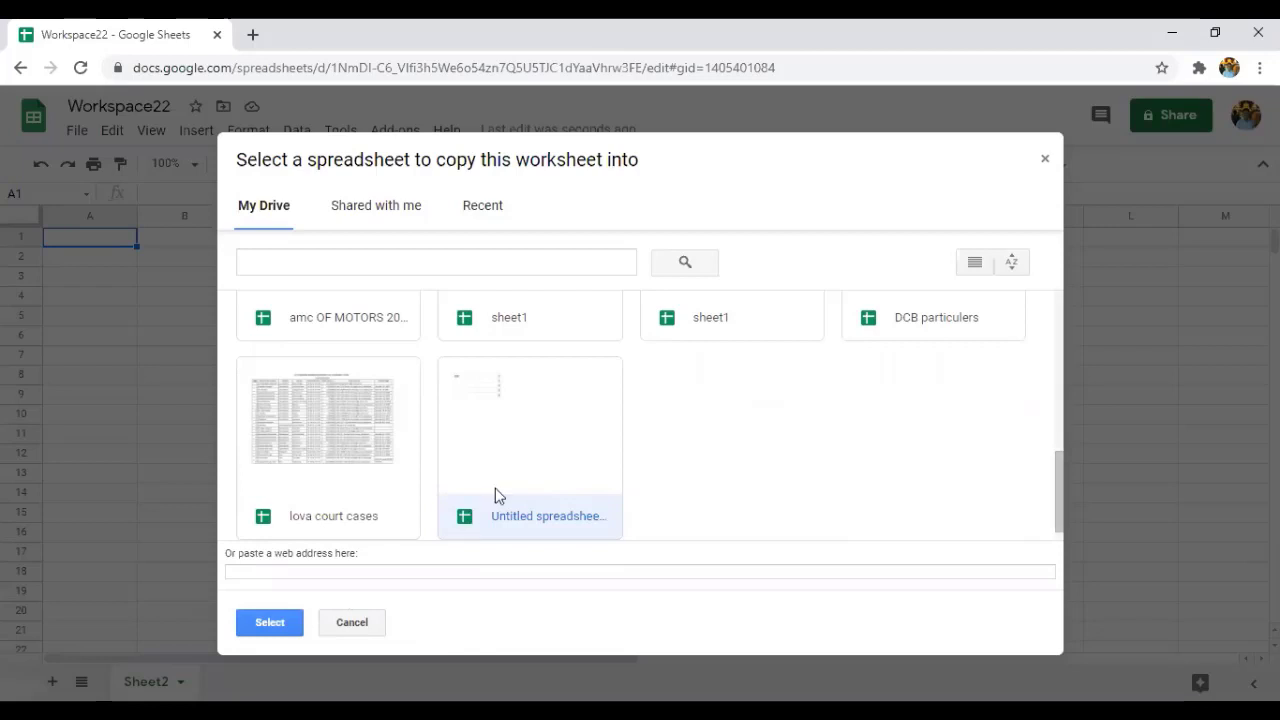
scroll(737, 323, "up", 5)
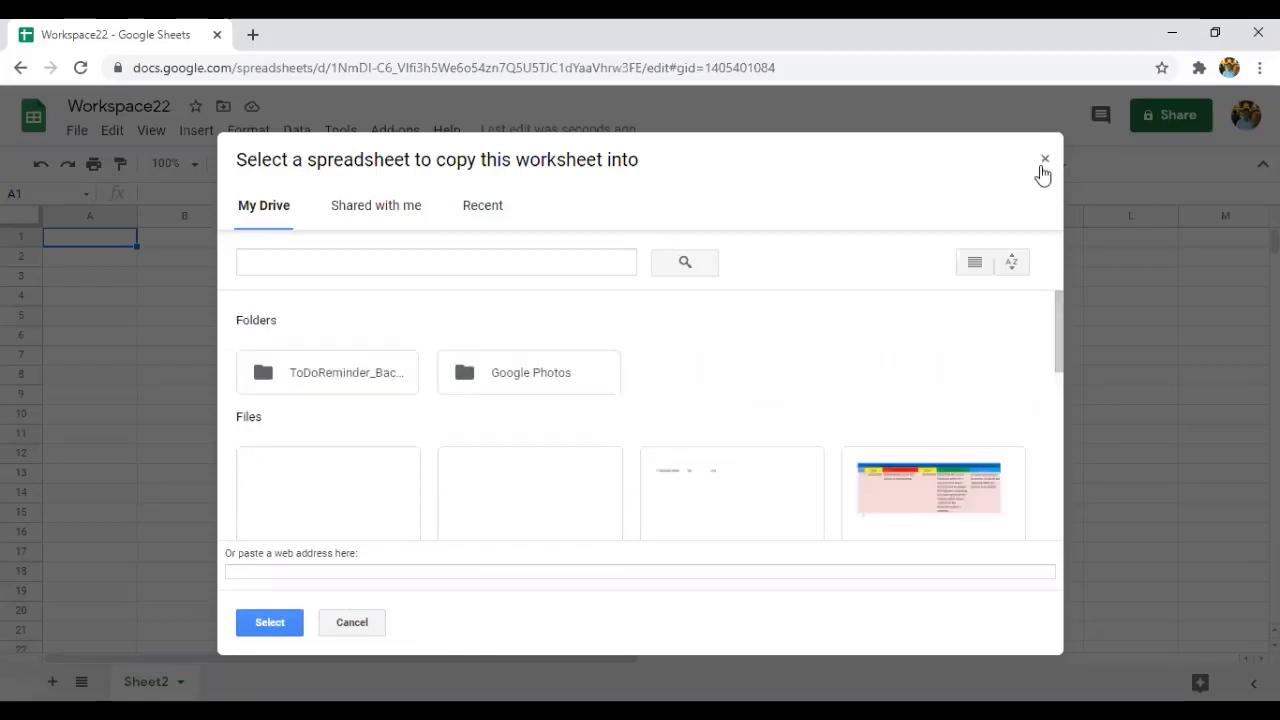
left_click(1046, 163)
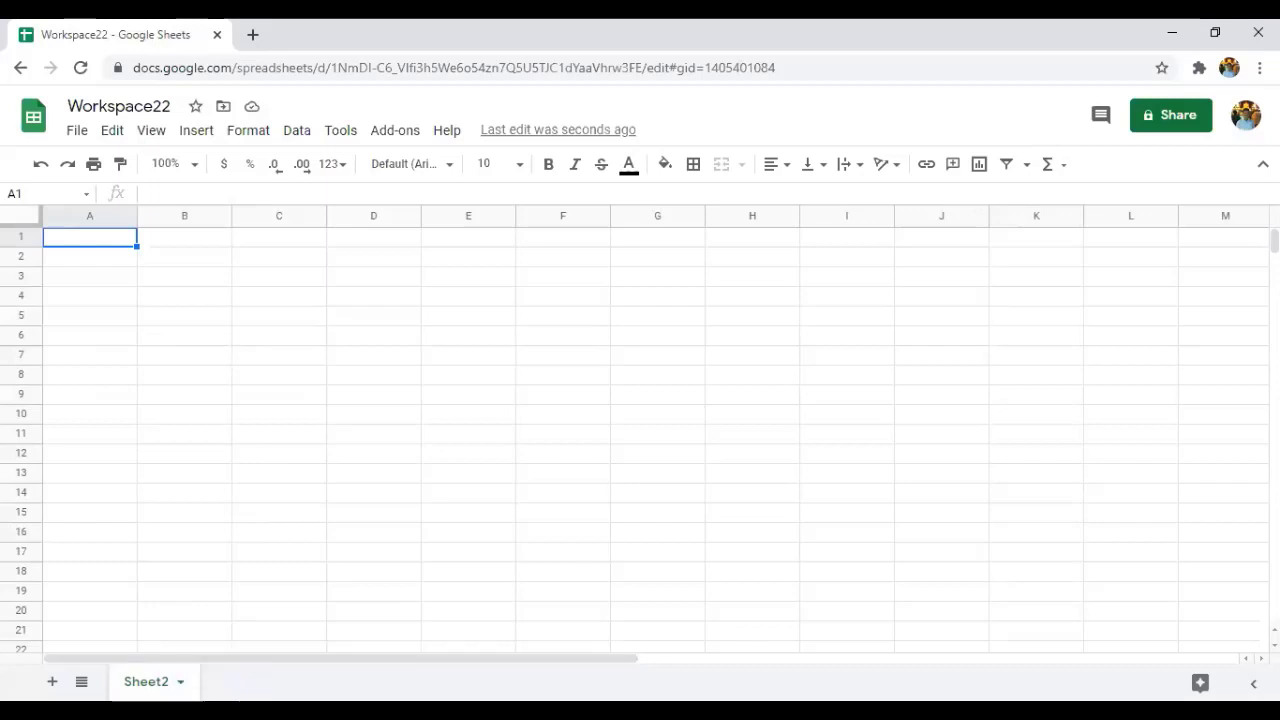
Set the Sheet2 tab colour to red.
left_click(180, 681)
mouse_move(193, 490)
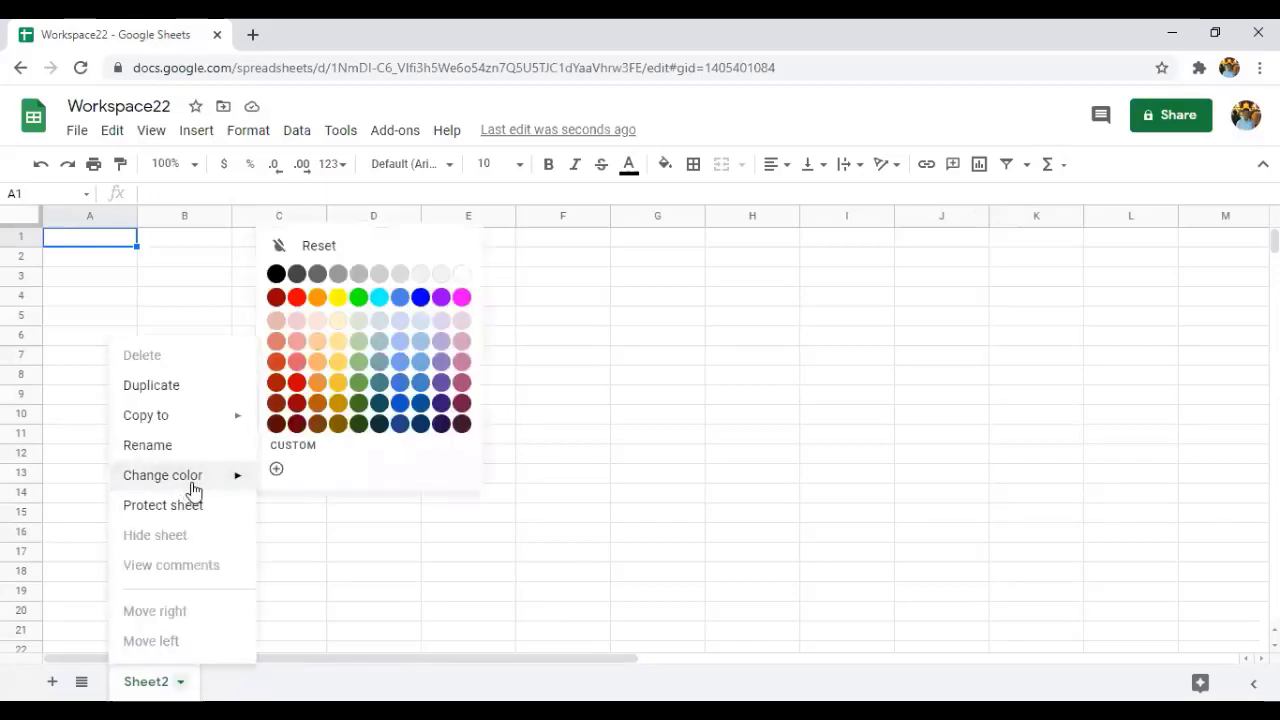
left_click(274, 365)
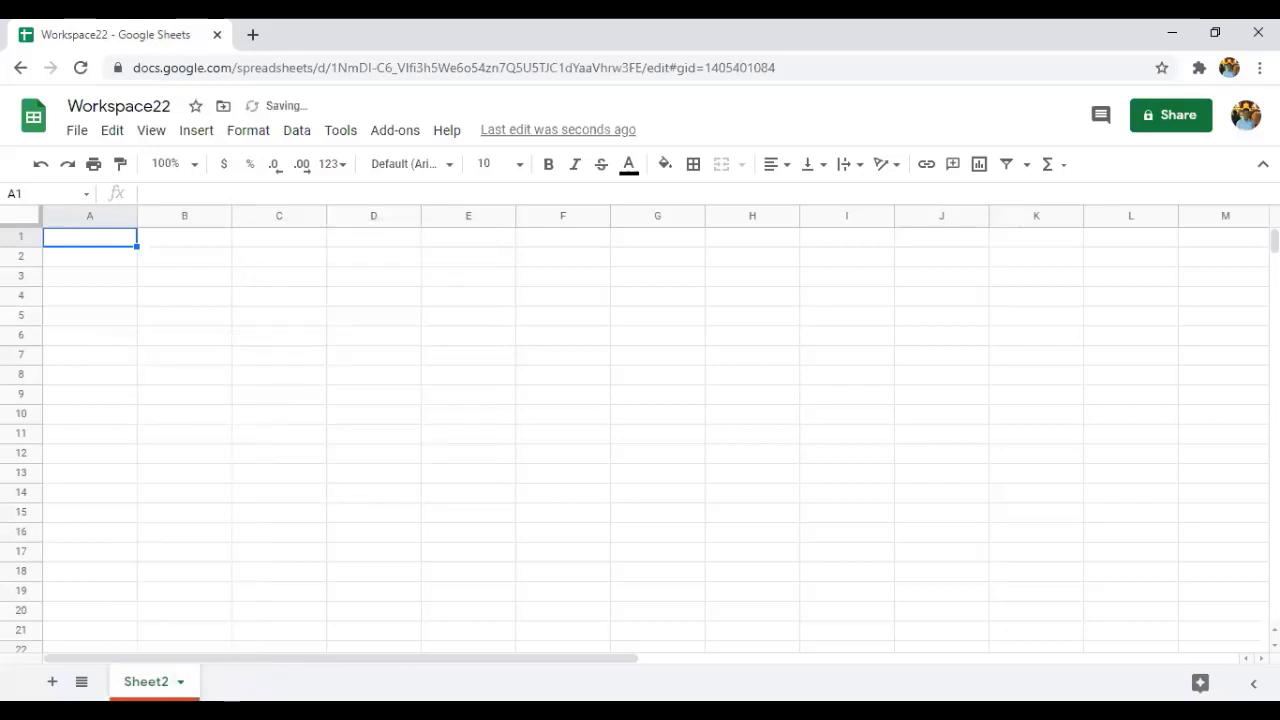
left_click(180, 682)
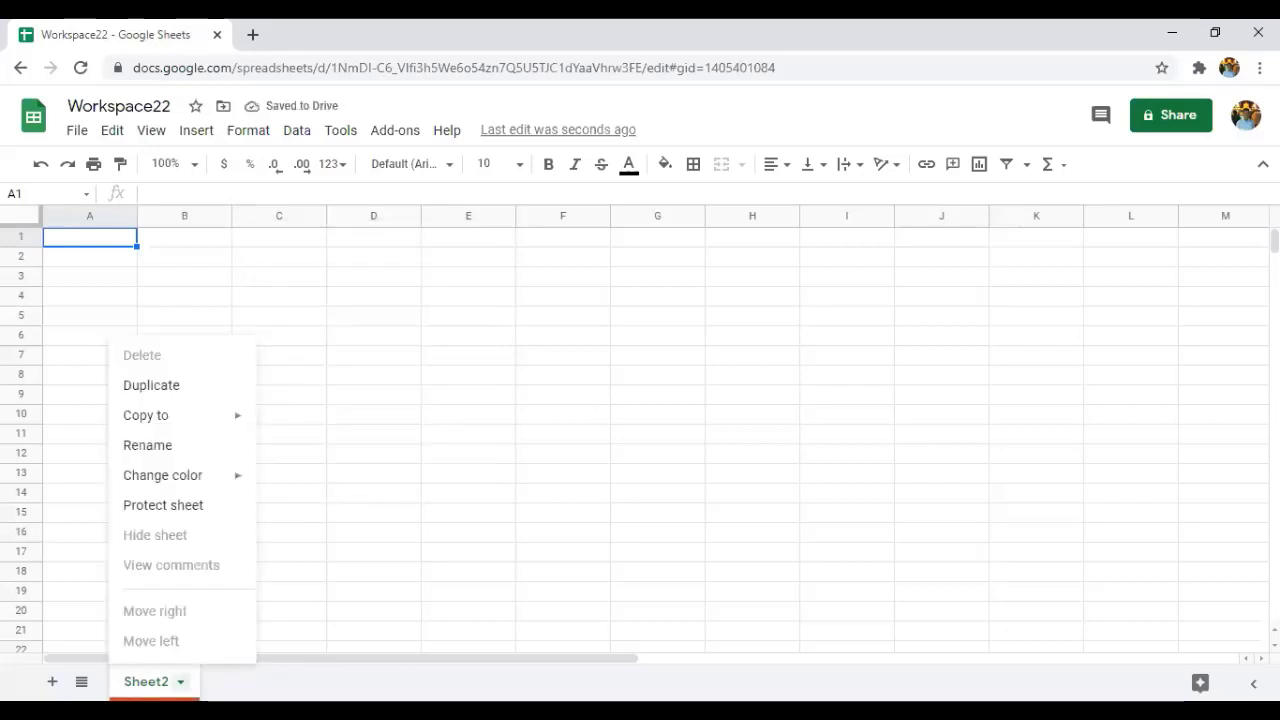
Protect Sheet2 with 'Restrict who can edit this range' set to Only you, then select cell B10.
left_click(195, 510)
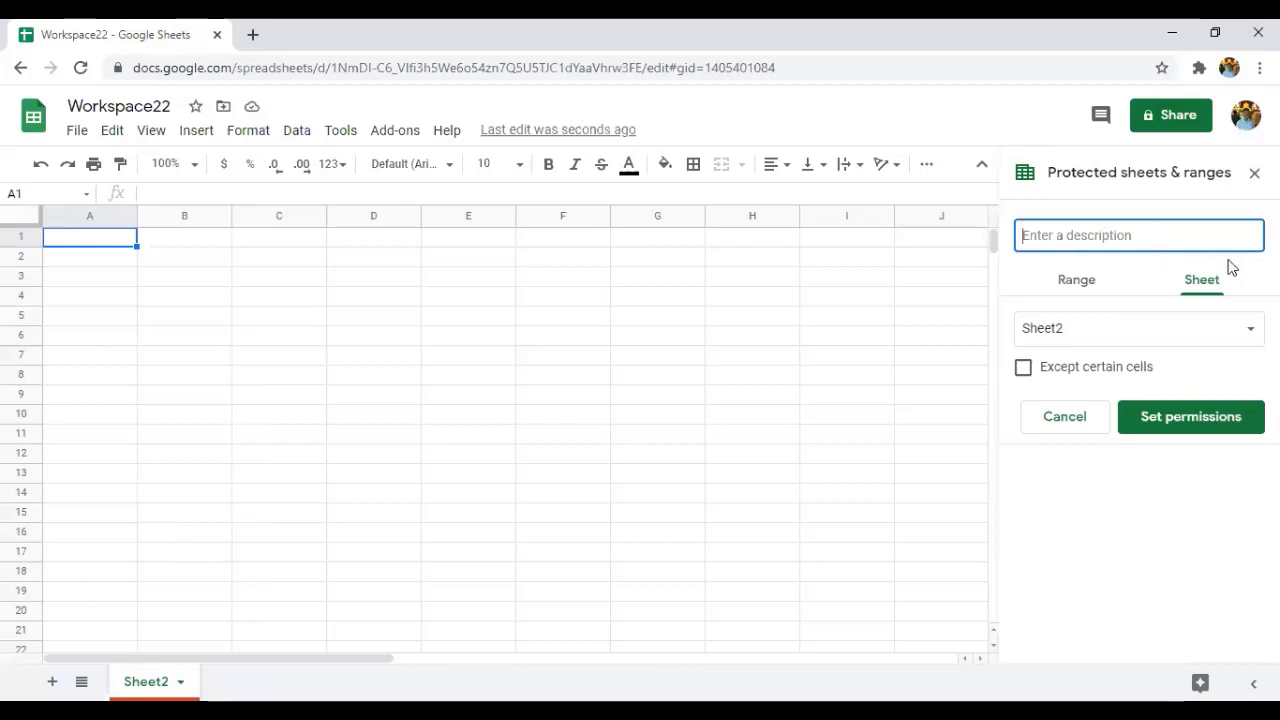
left_click(1164, 418)
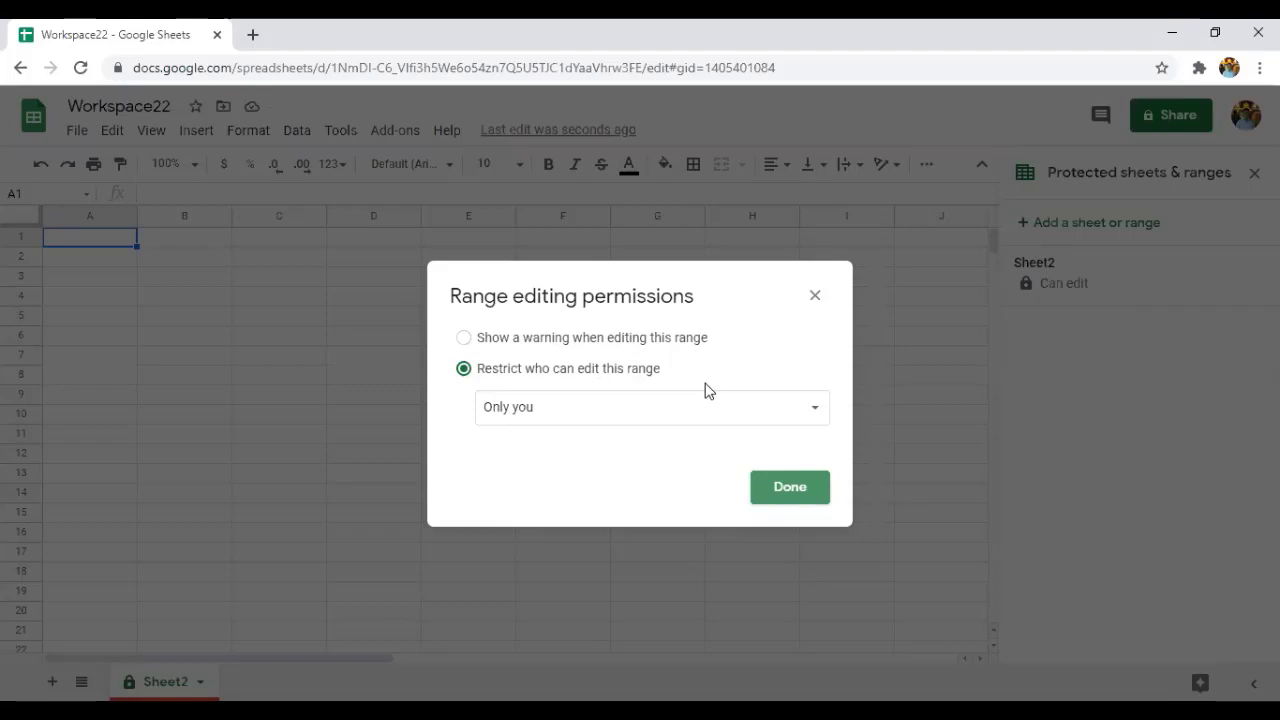
left_click(784, 498)
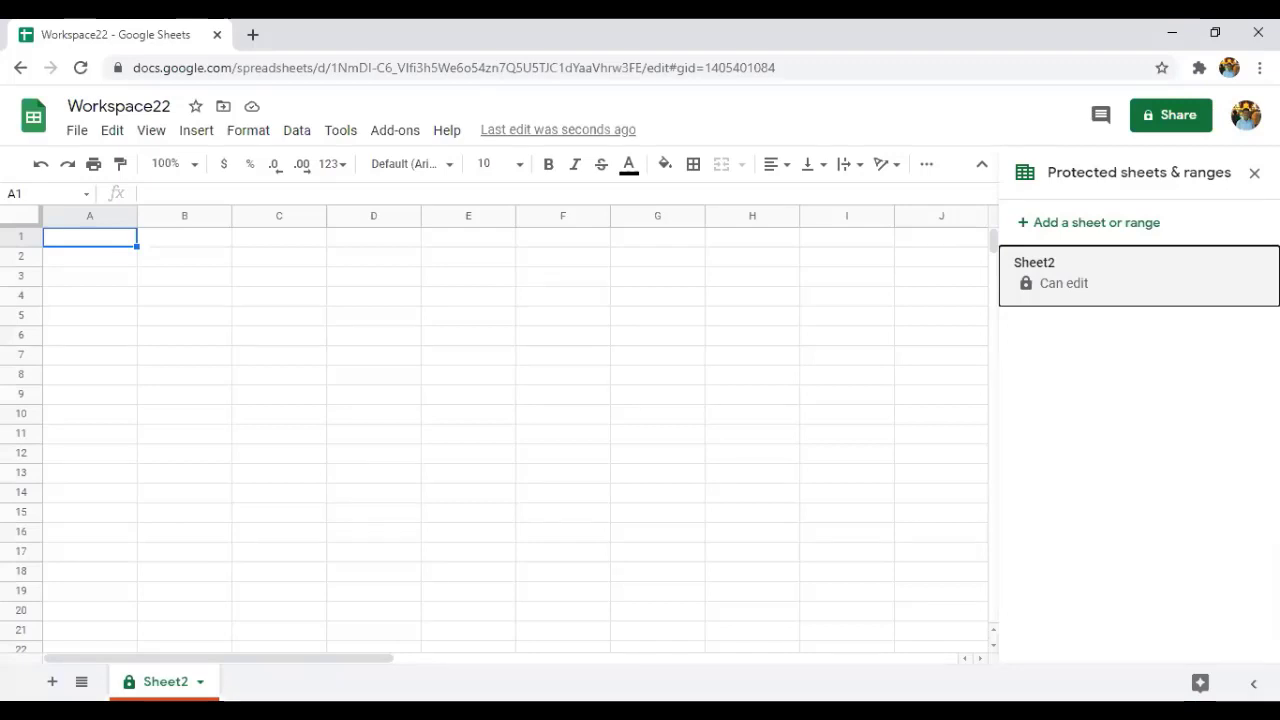
left_click(211, 410)
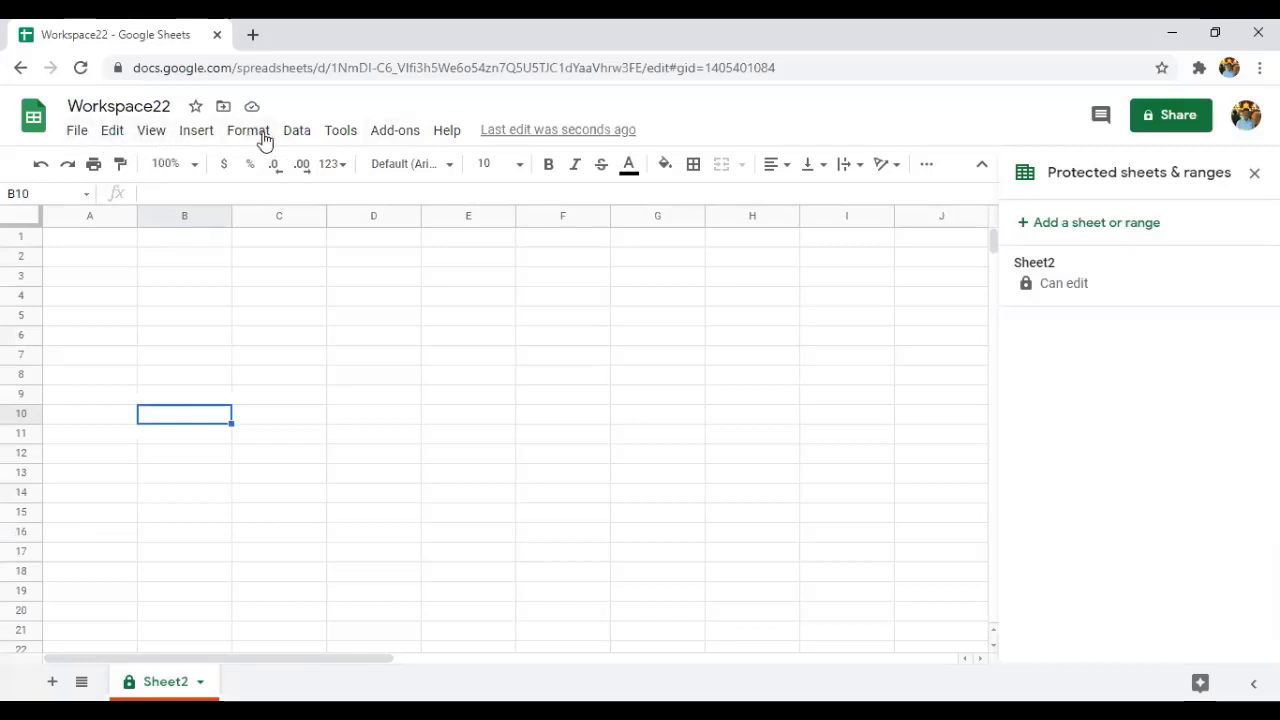
Open the File menu and look at the Email and Download submenus.
left_click(77, 131)
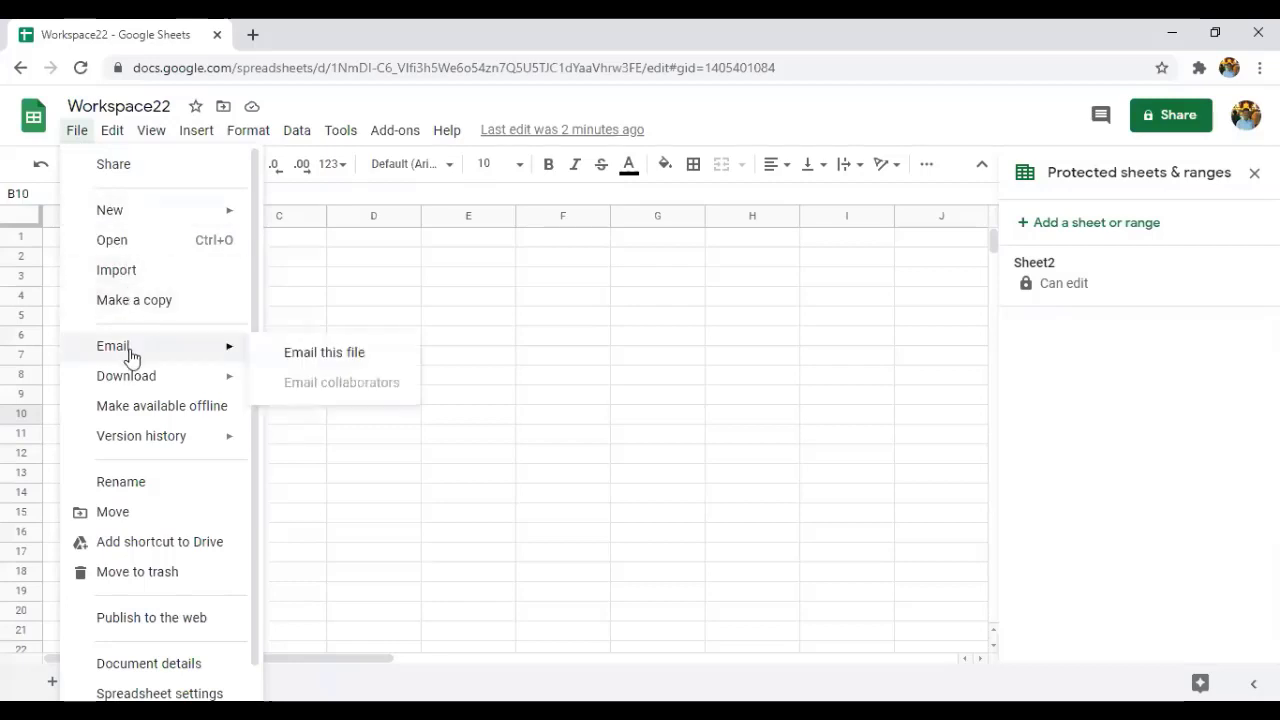
mouse_move(135, 384)
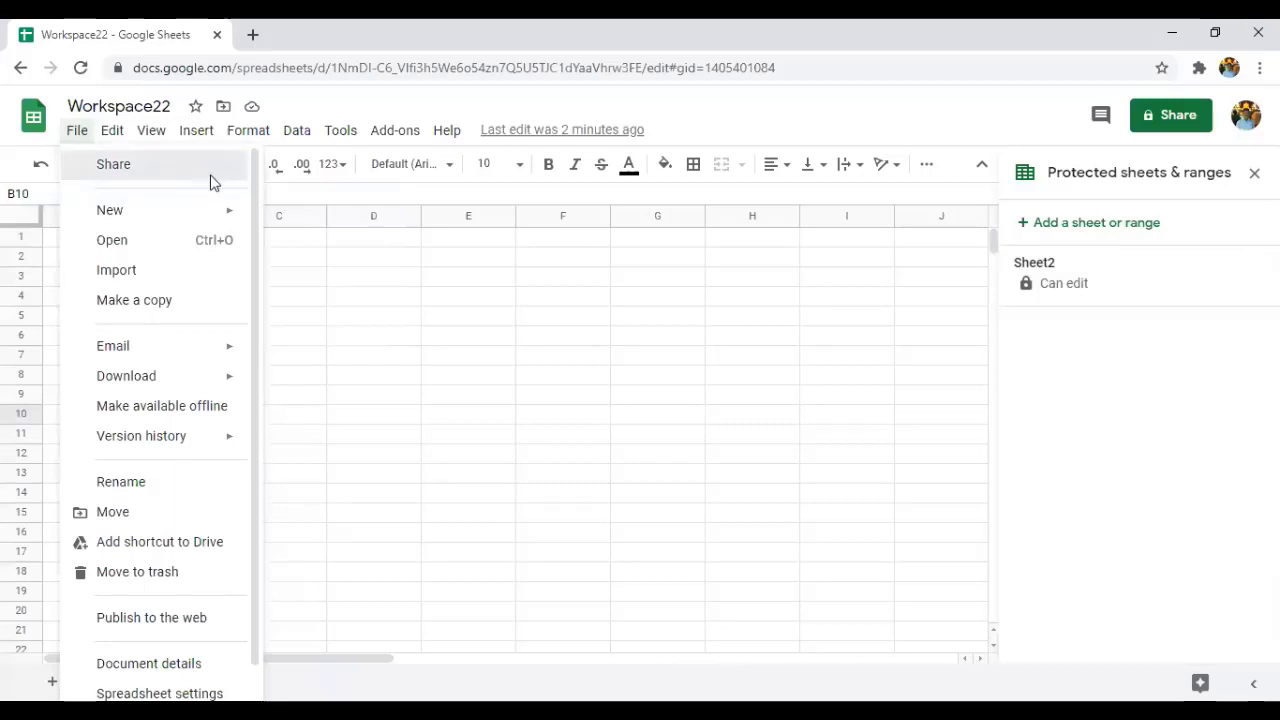
In the Share dialog, add the contact as a collaborator from the suggestions.
left_click(211, 180)
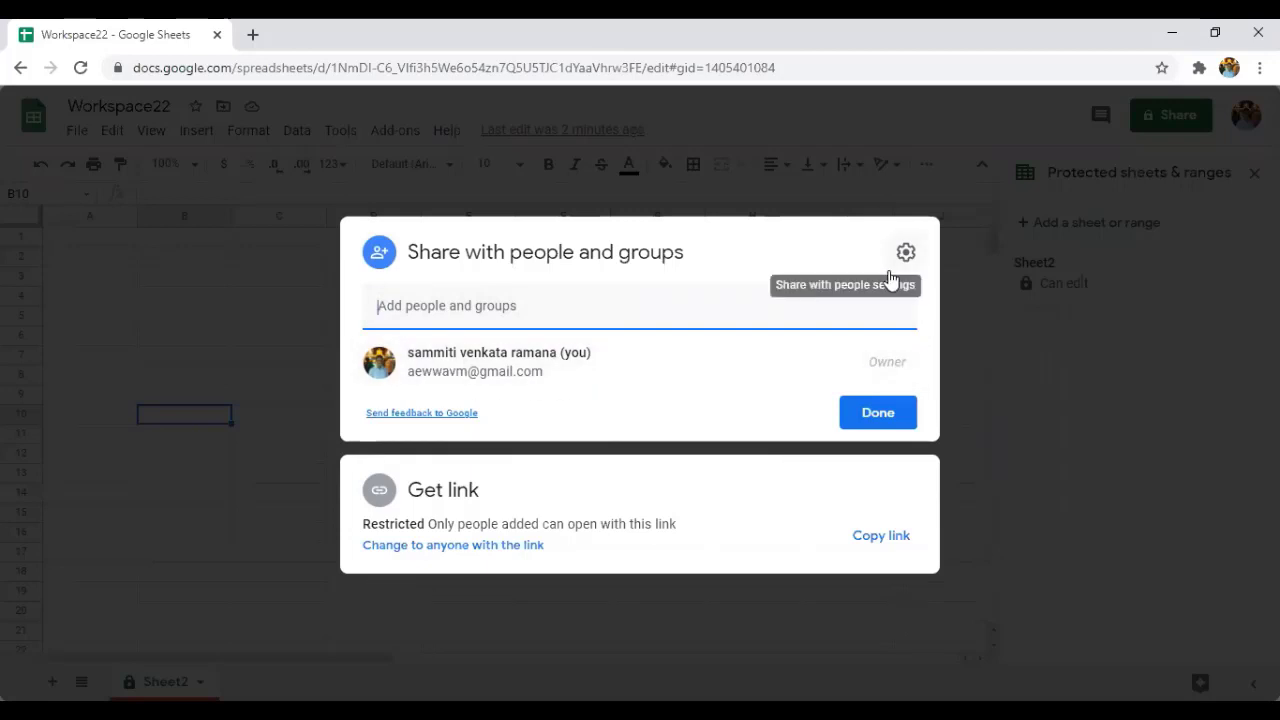
left_click(610, 315)
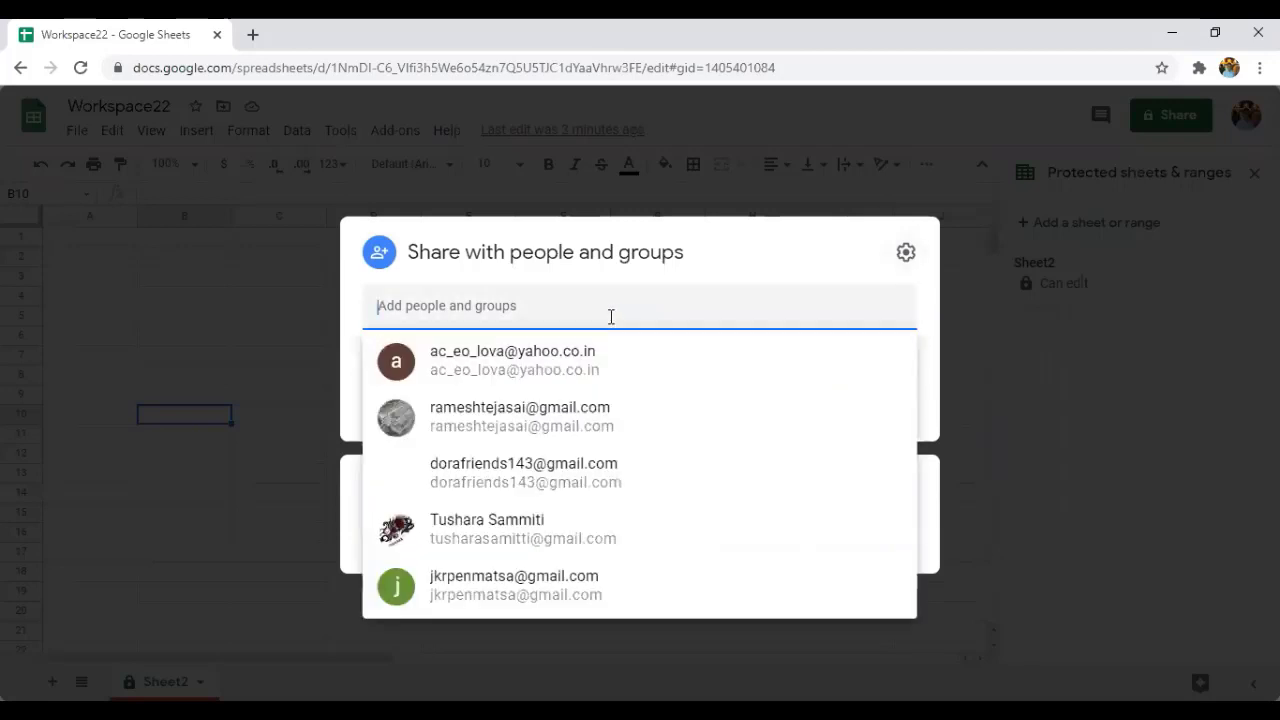
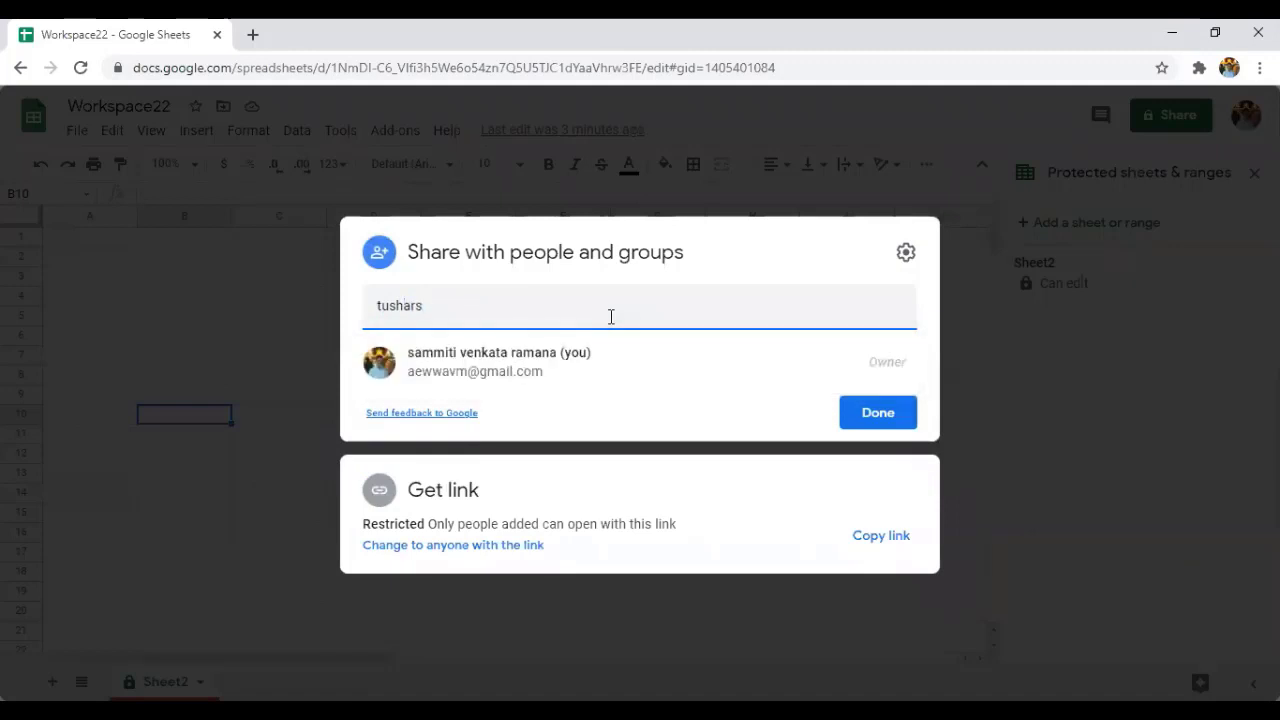
key("BackSpace")
left_click(571, 366)
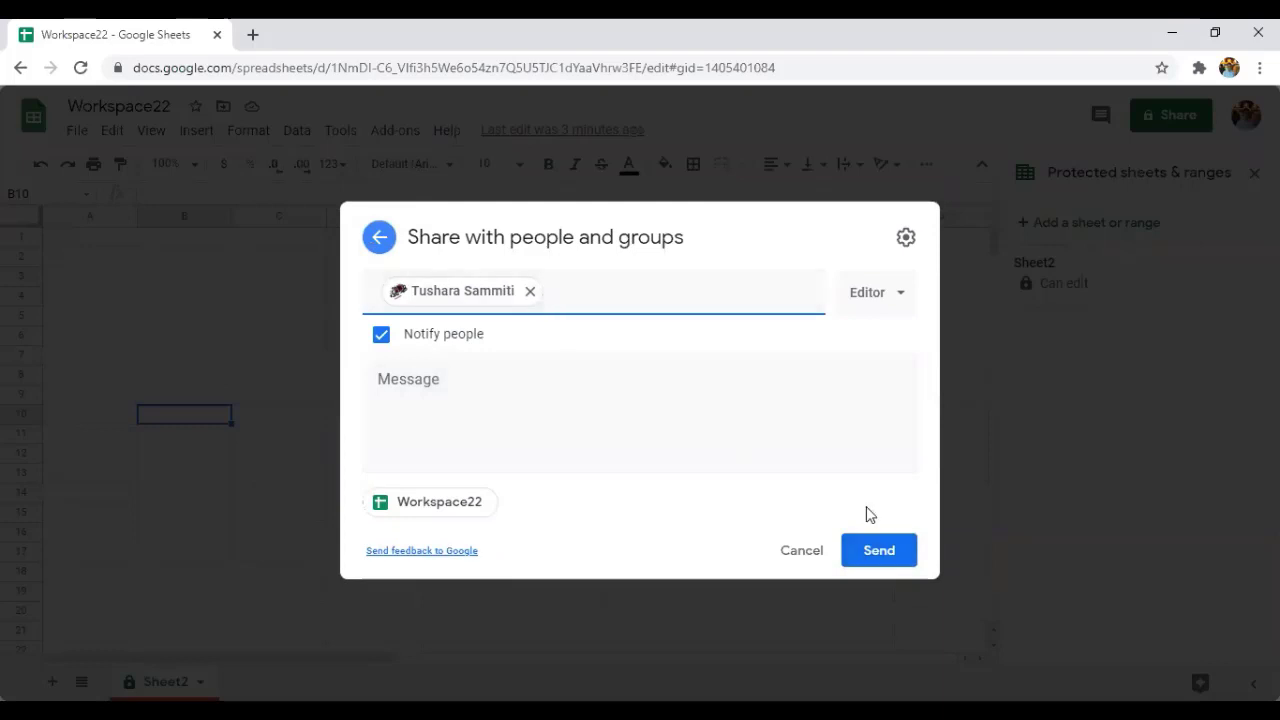
Write the message 'modify' and send the share invitation.
left_click(551, 391)
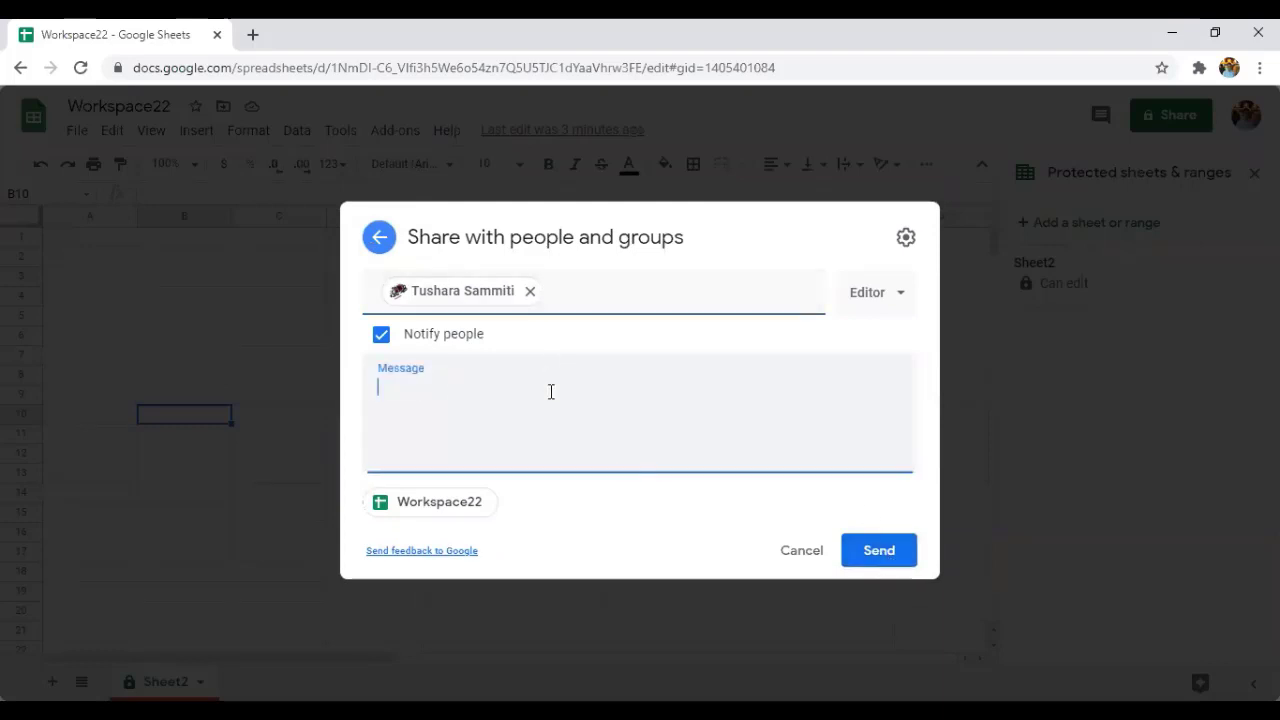
type("modi")
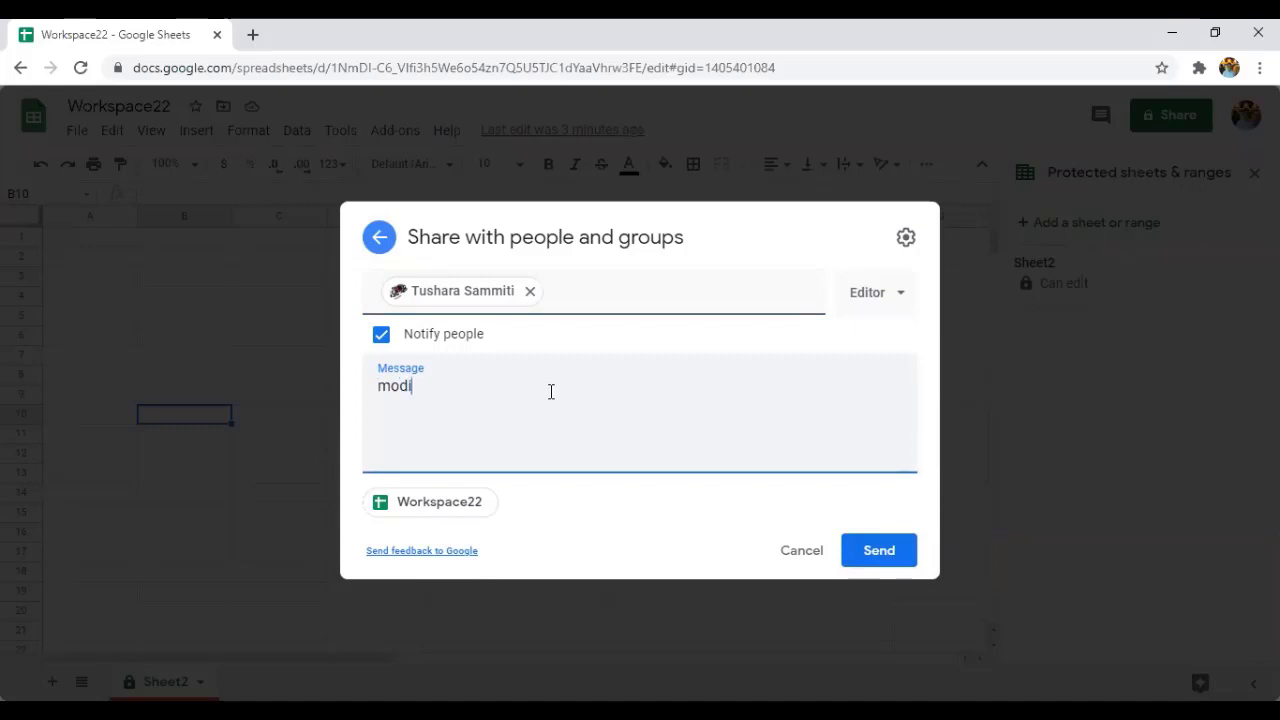
type("ft")
key("BackSpace")
type("y")
left_click(881, 563)
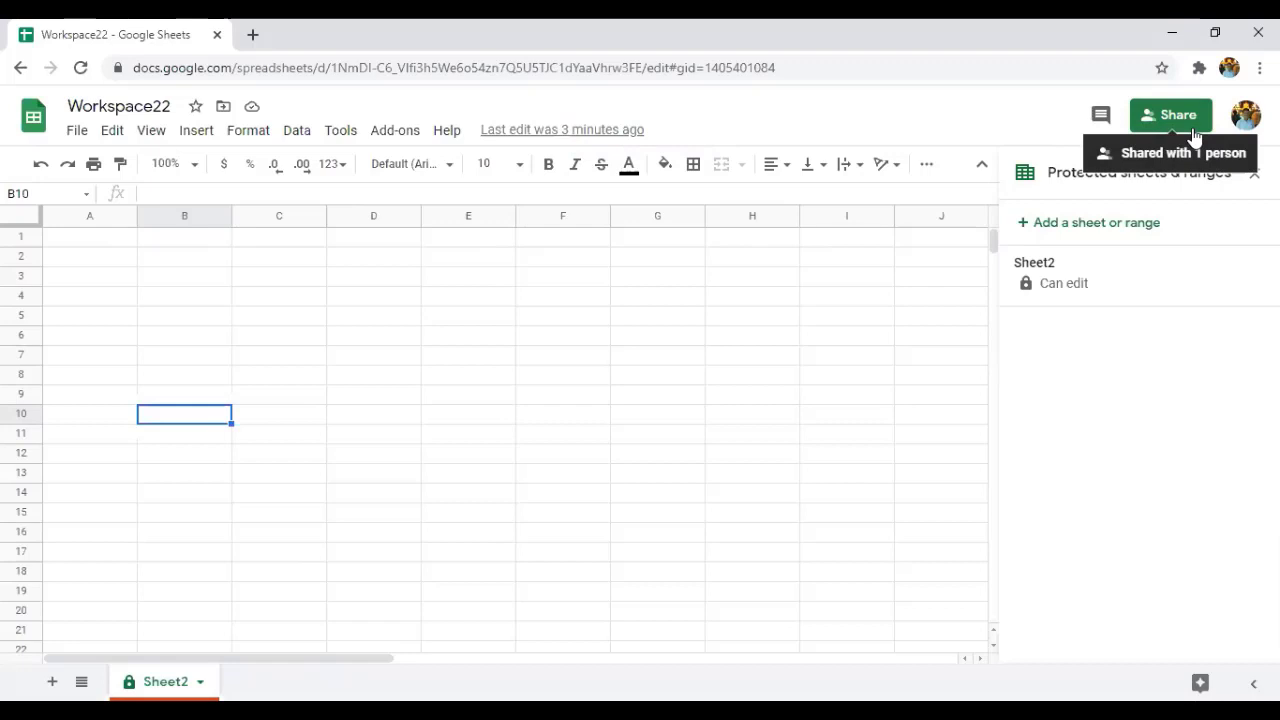
Confirm in the Share dialog that the added contact holds Editor access, then close it.
left_click(77, 138)
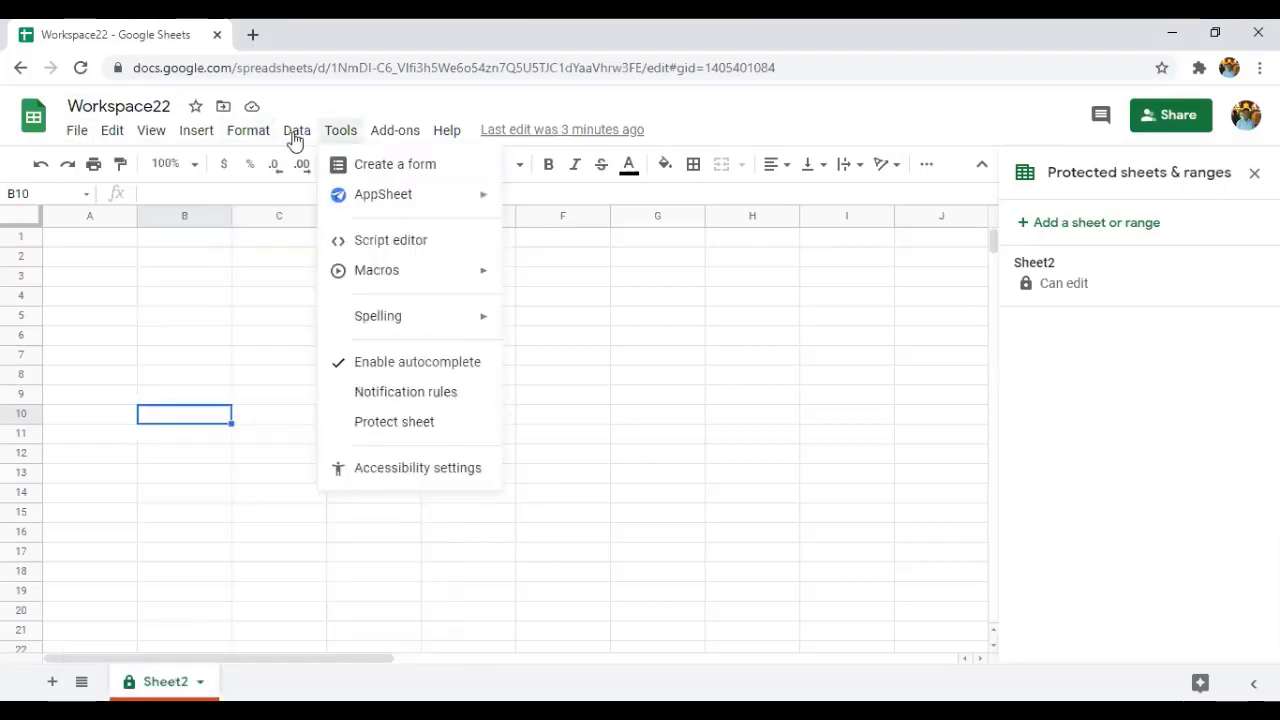
left_click(1165, 118)
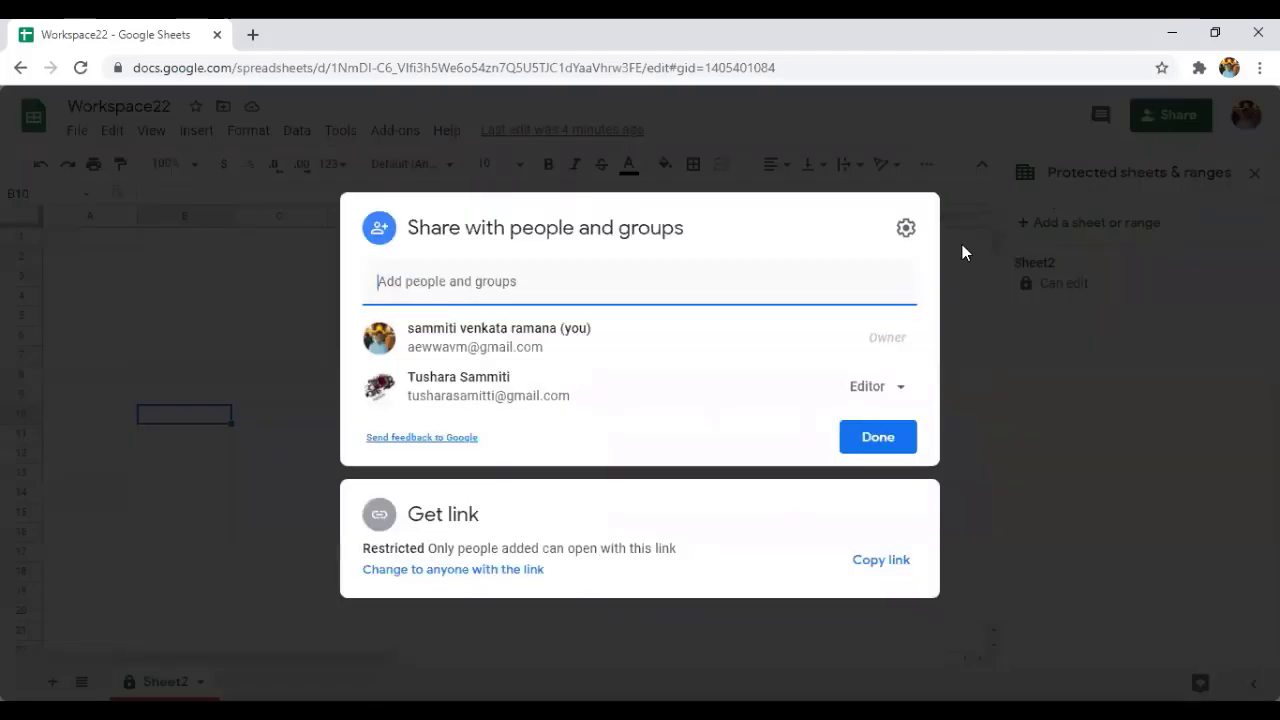
left_click(963, 250)
left_click(78, 133)
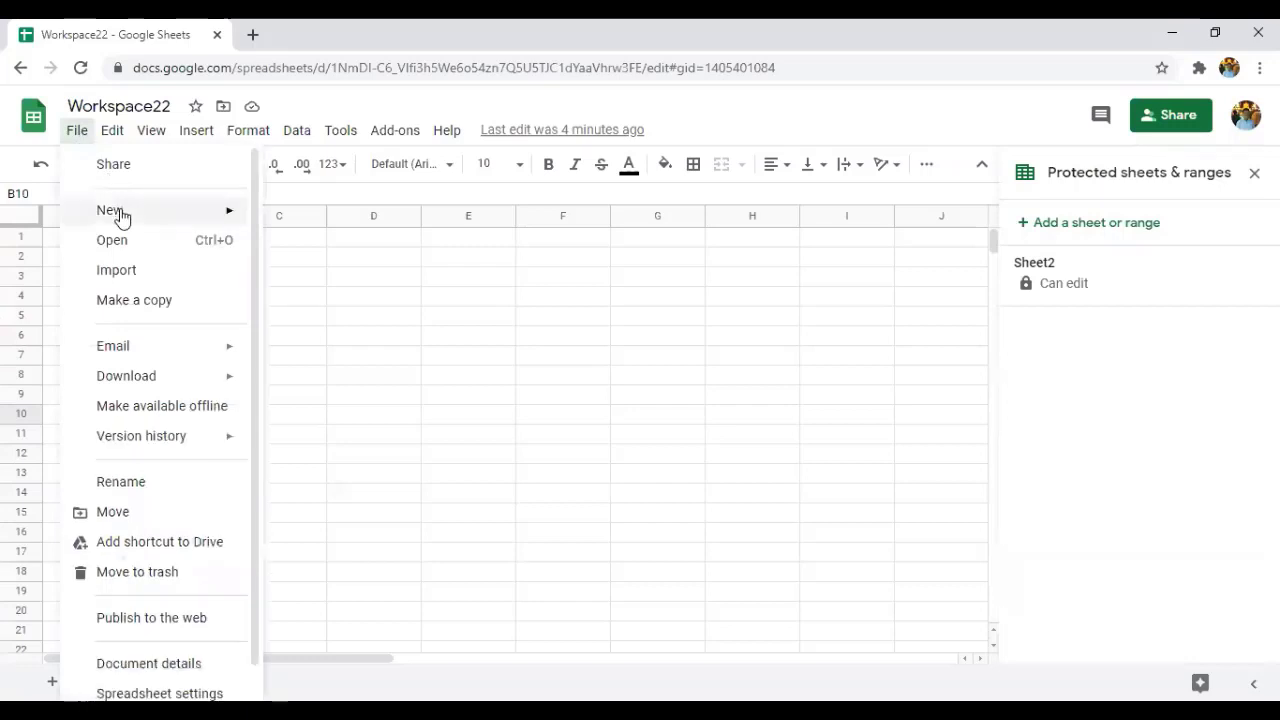
Create a blank Untitled spreadsheet with File > New > Spreadsheet, then switch back to the Workspace22 tab.
mouse_move(121, 216)
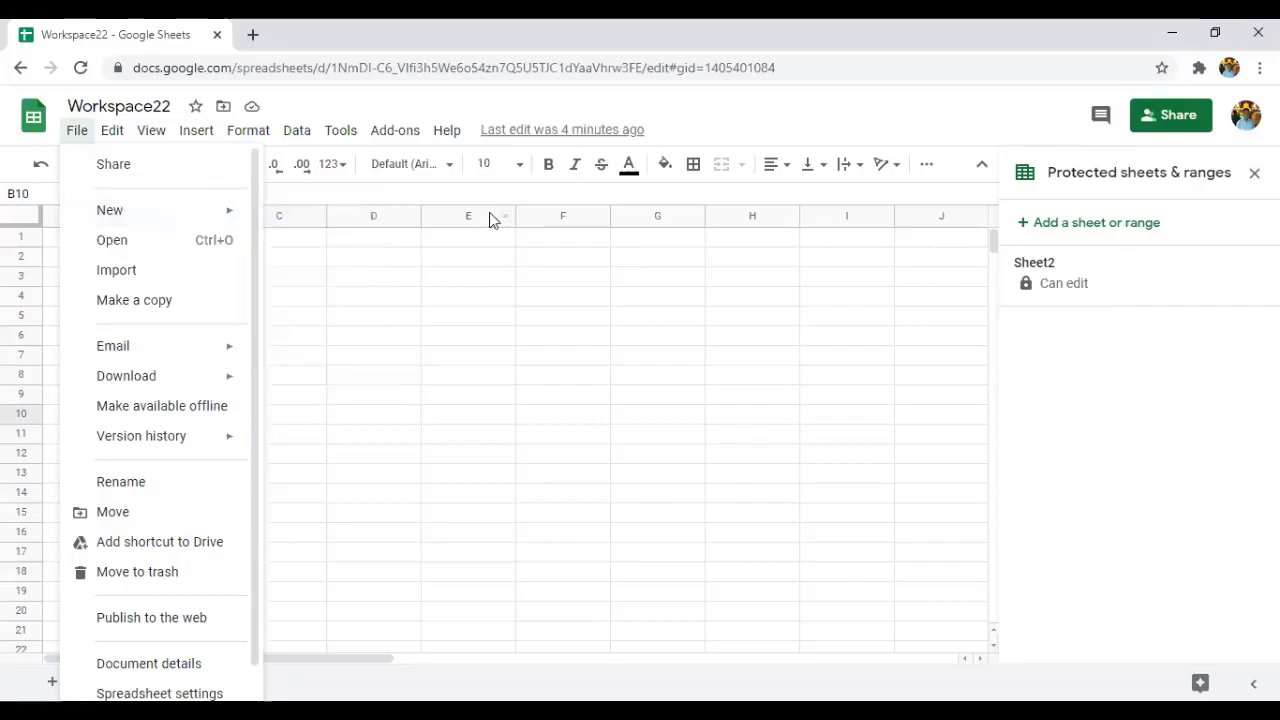
left_click(468, 276)
left_click(77, 133)
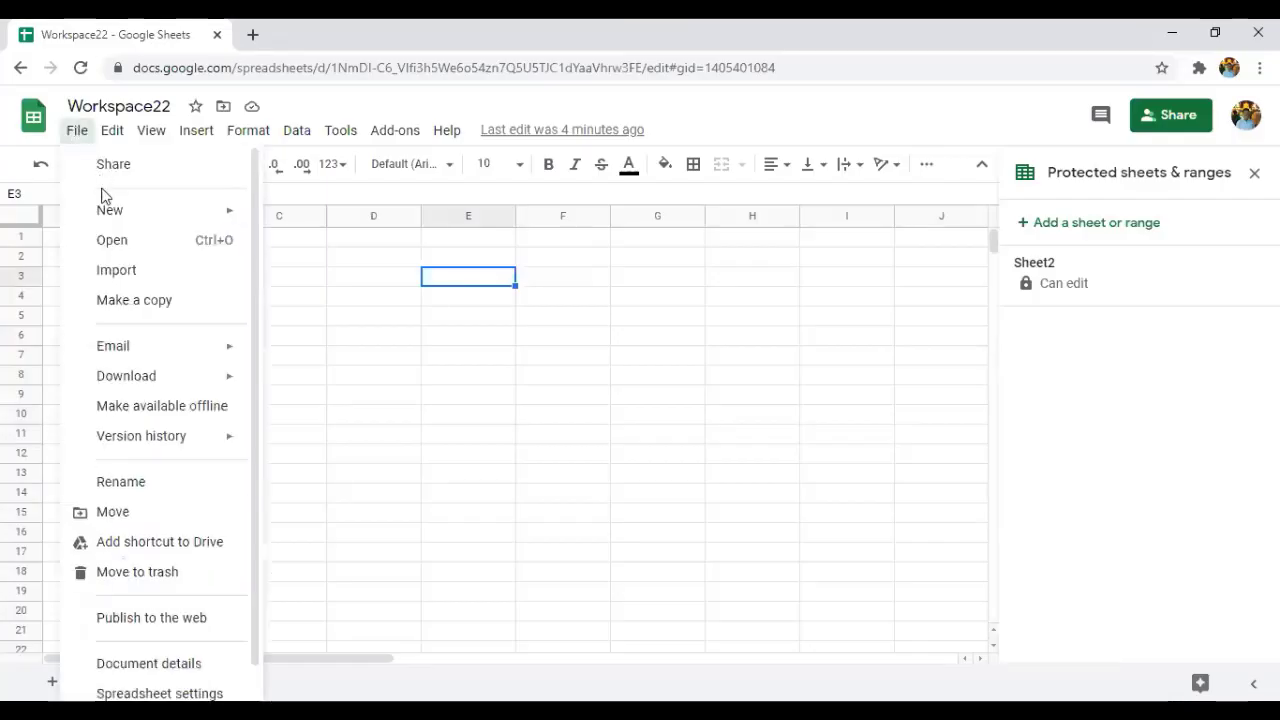
mouse_move(218, 229)
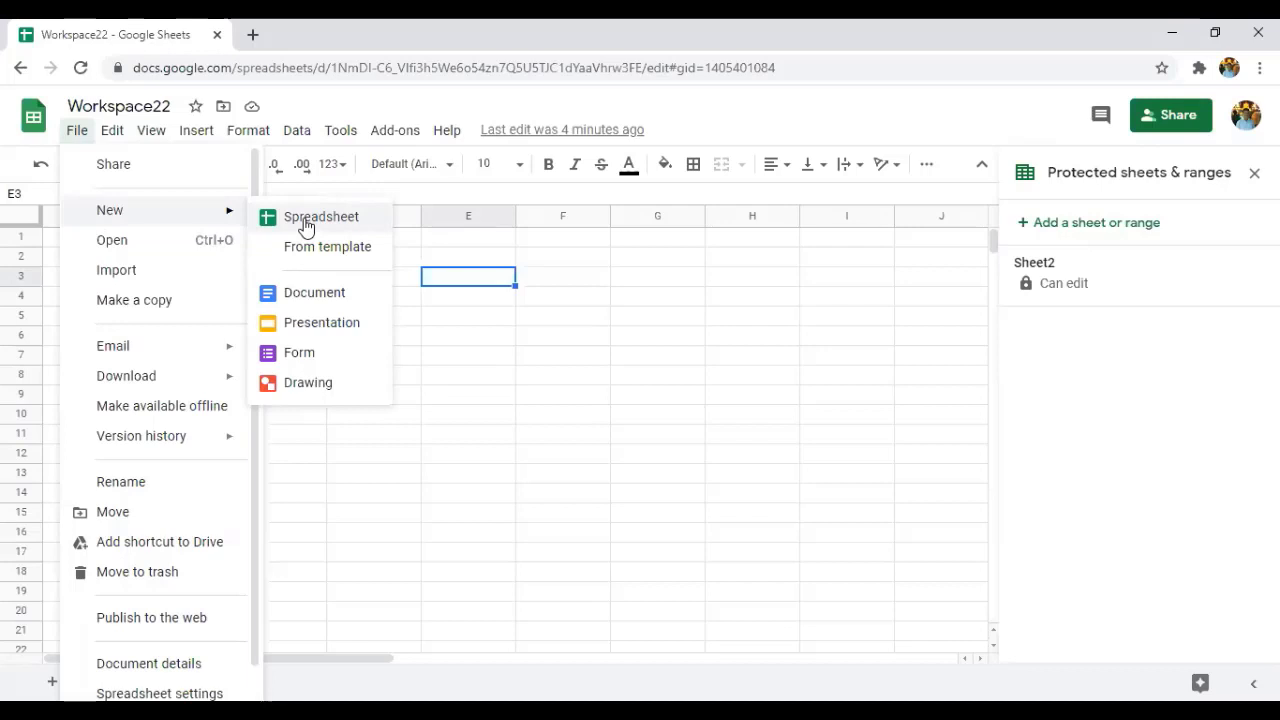
left_click(305, 226)
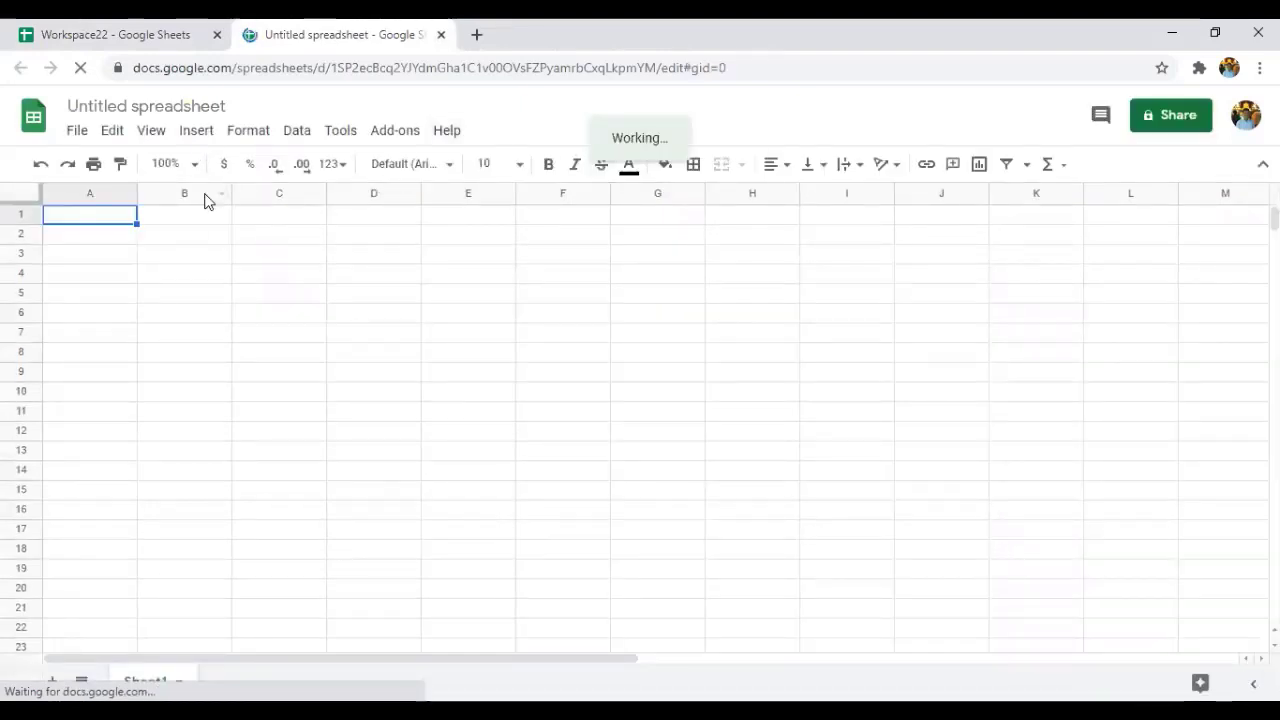
left_click(152, 30)
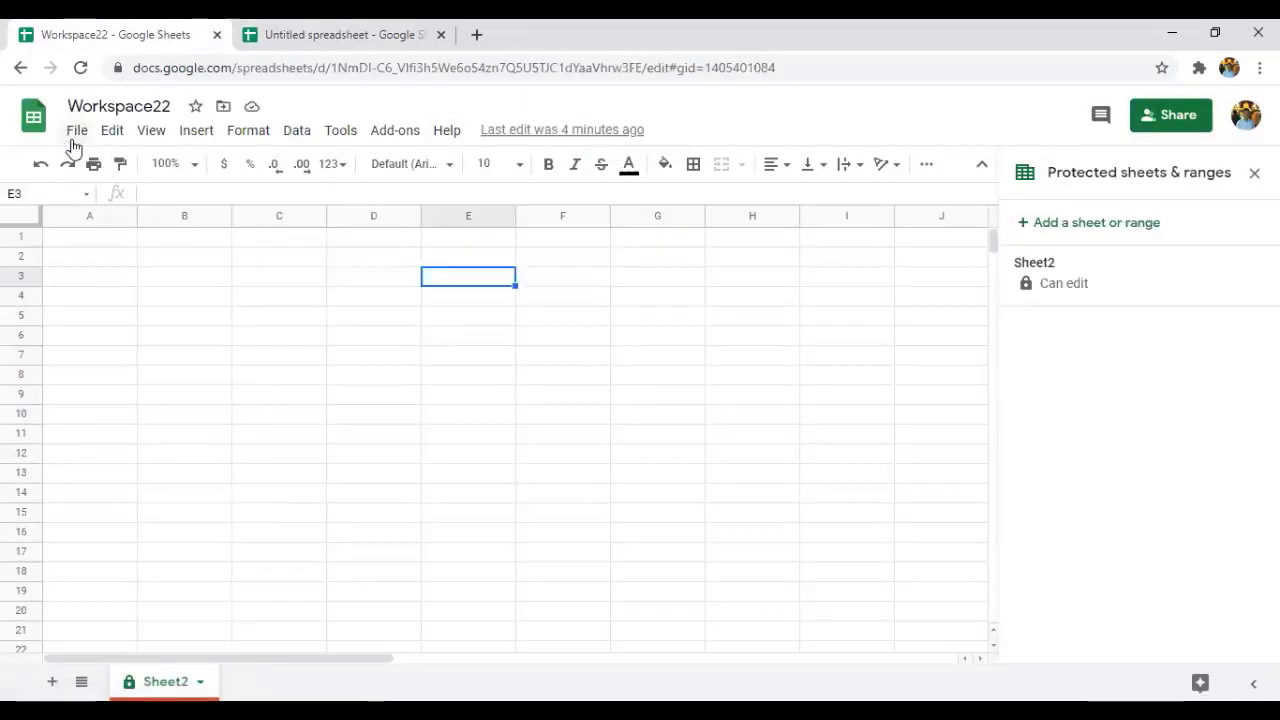
left_click(76, 140)
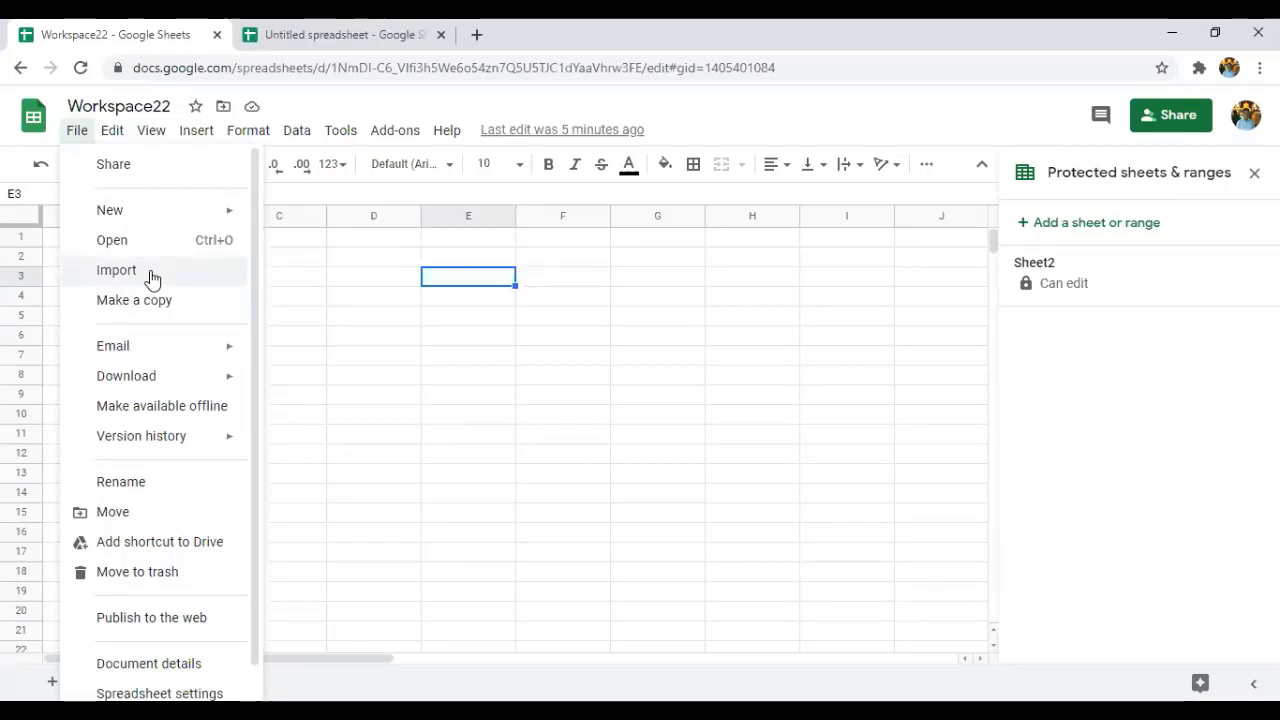
left_click(150, 274)
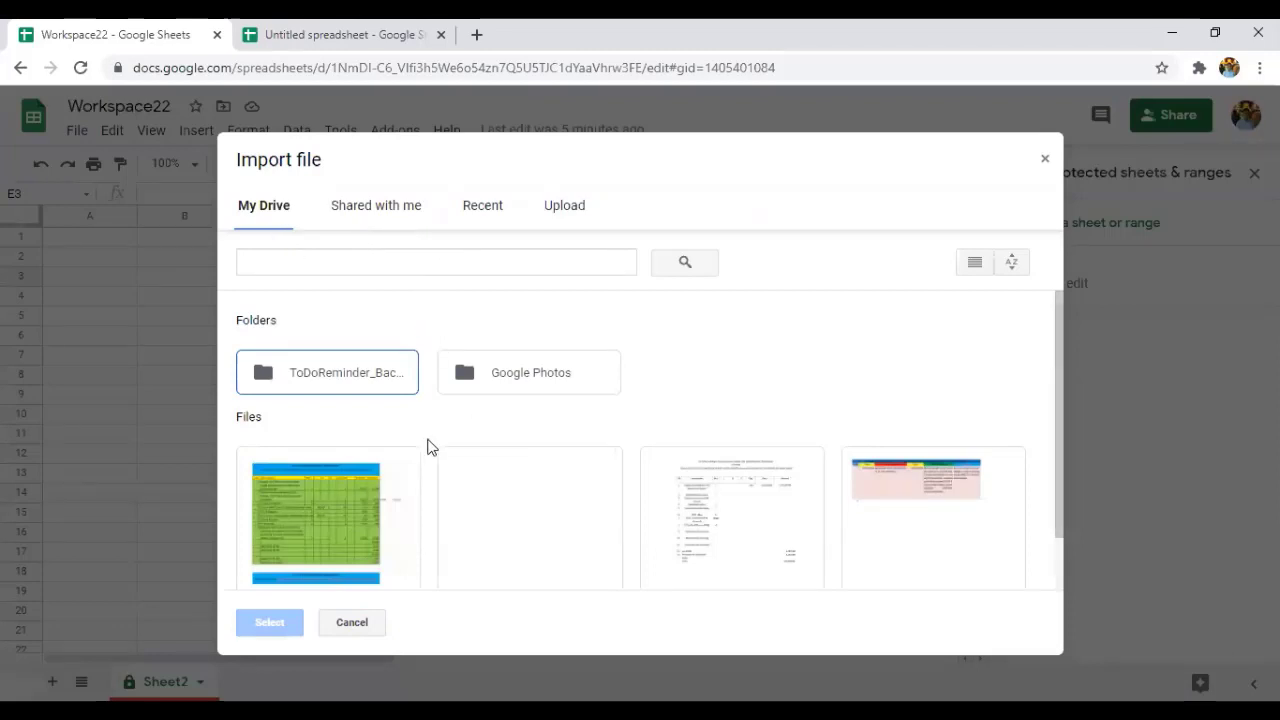
scroll(428, 446, "down", 1)
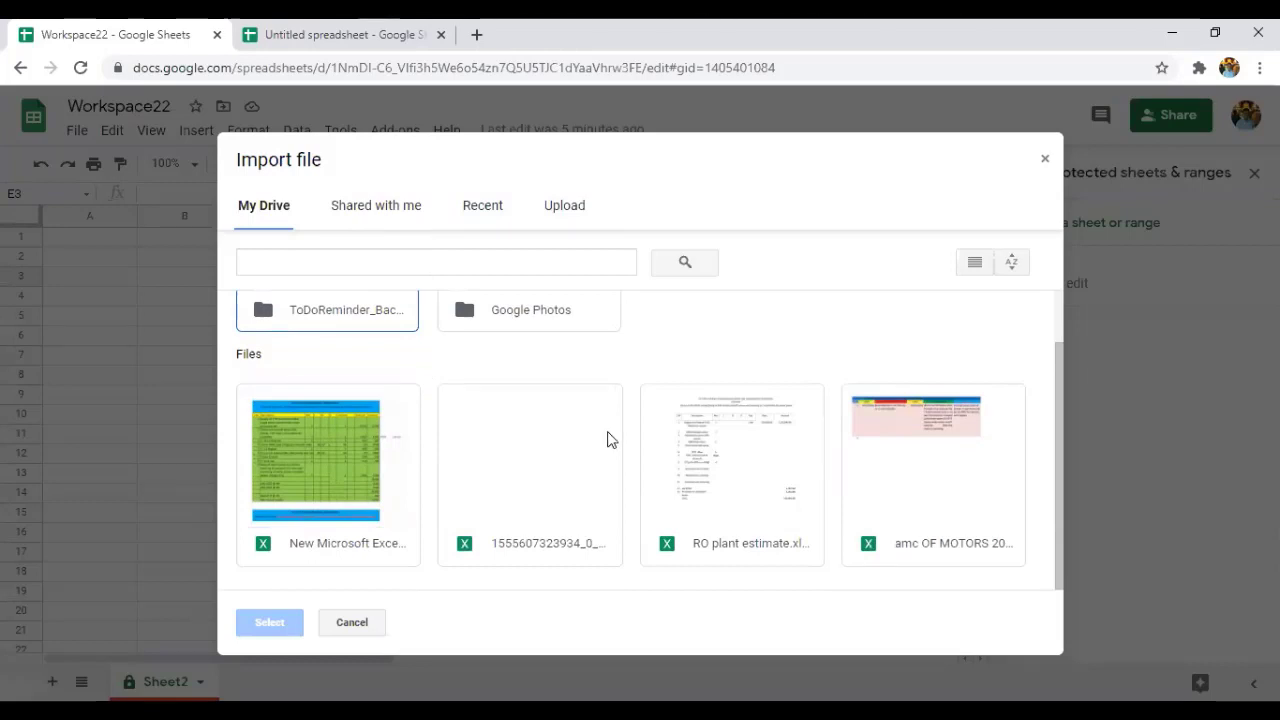
left_click(540, 312)
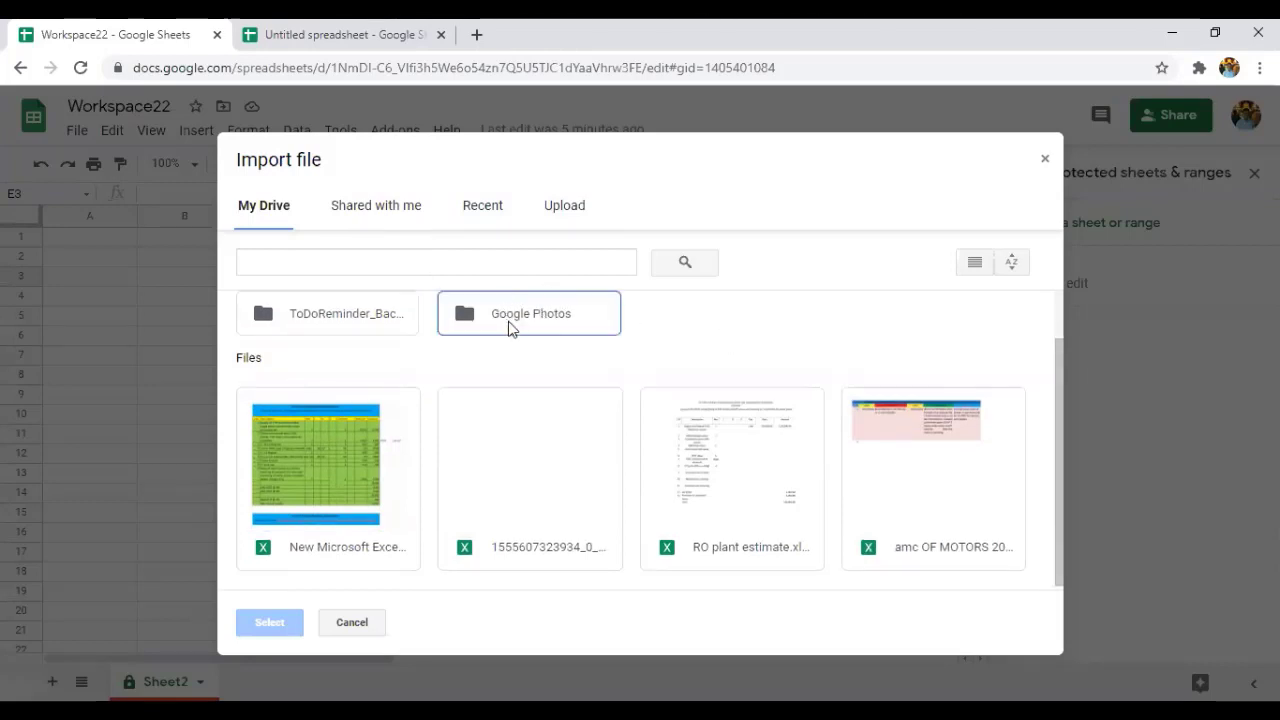
left_click(412, 210)
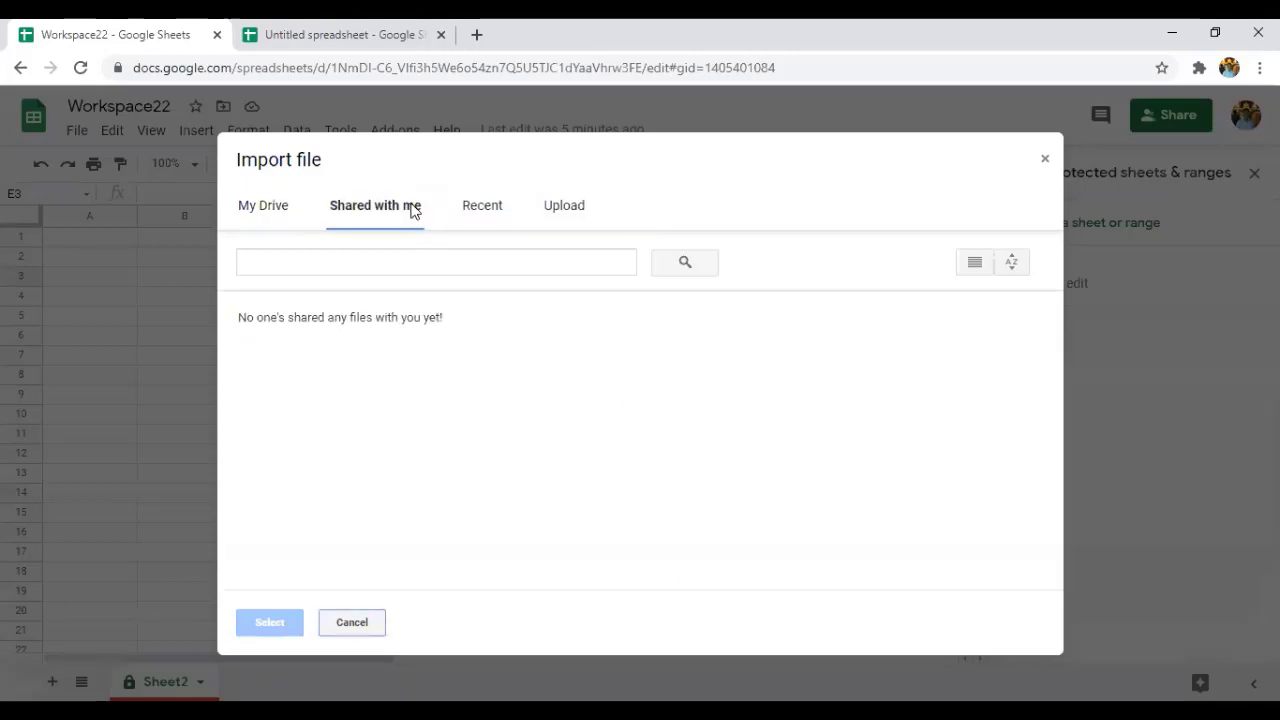
left_click(480, 214)
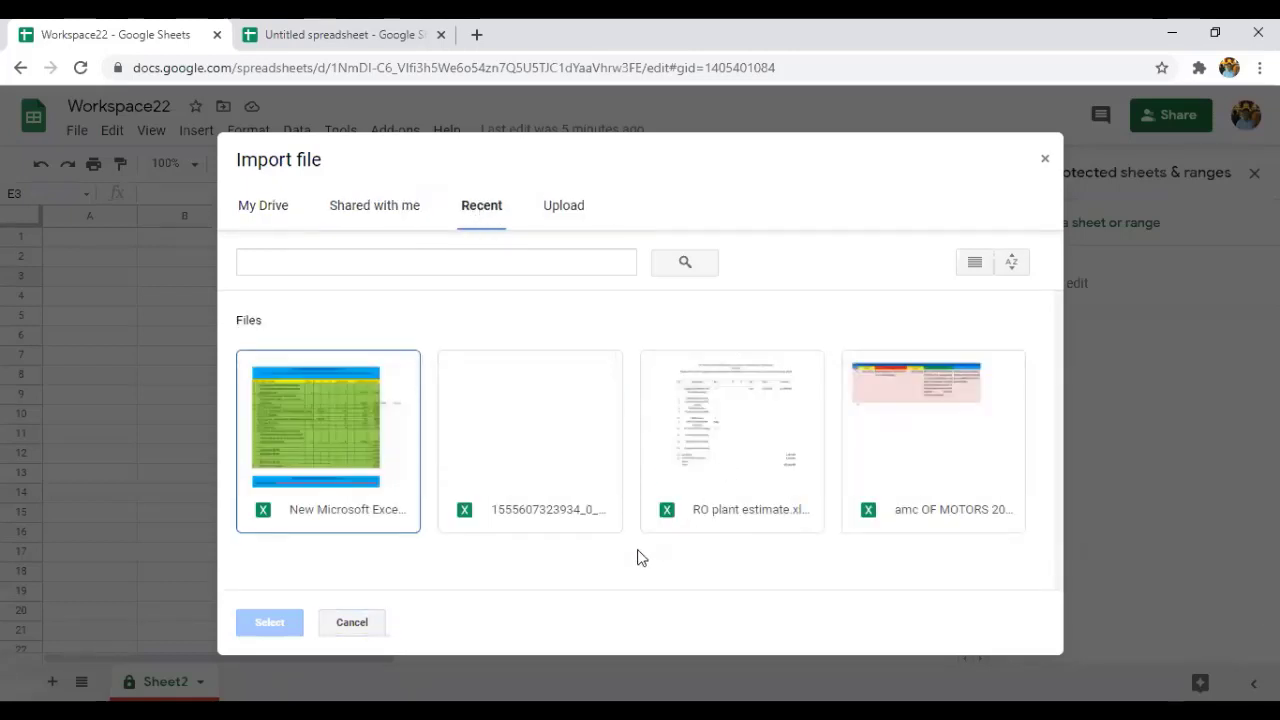
left_click(503, 460)
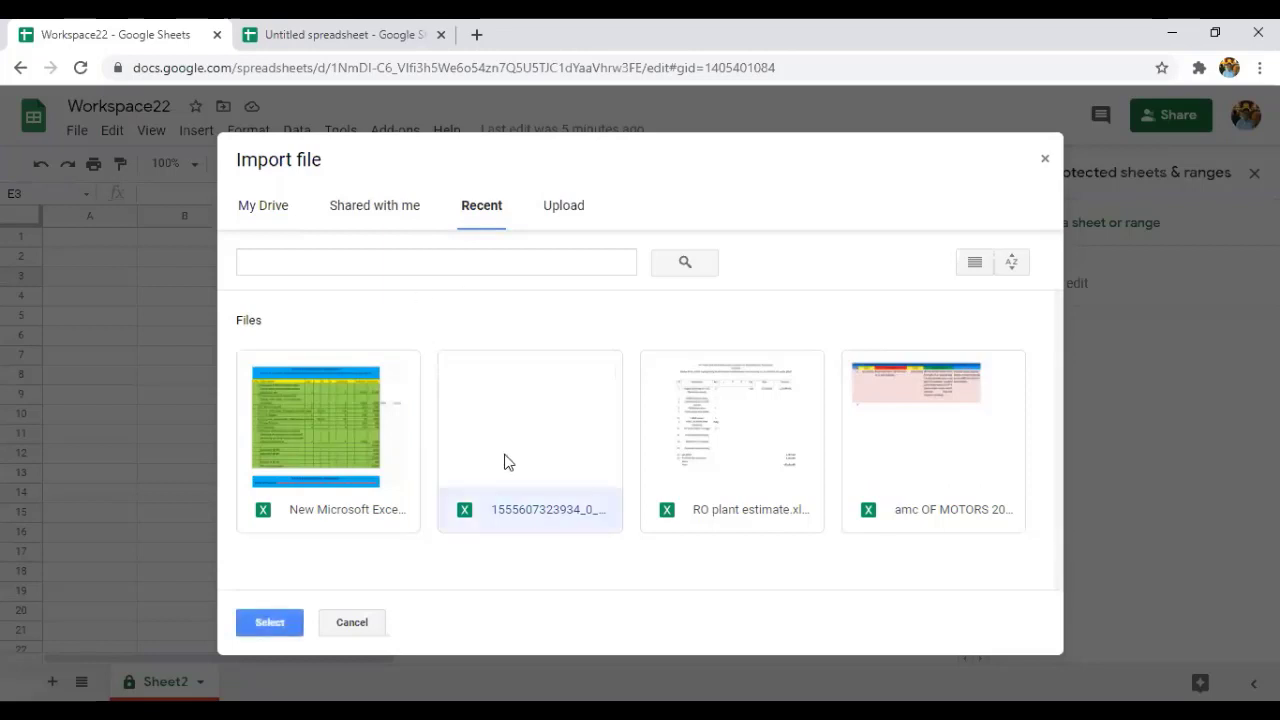
left_click(281, 626)
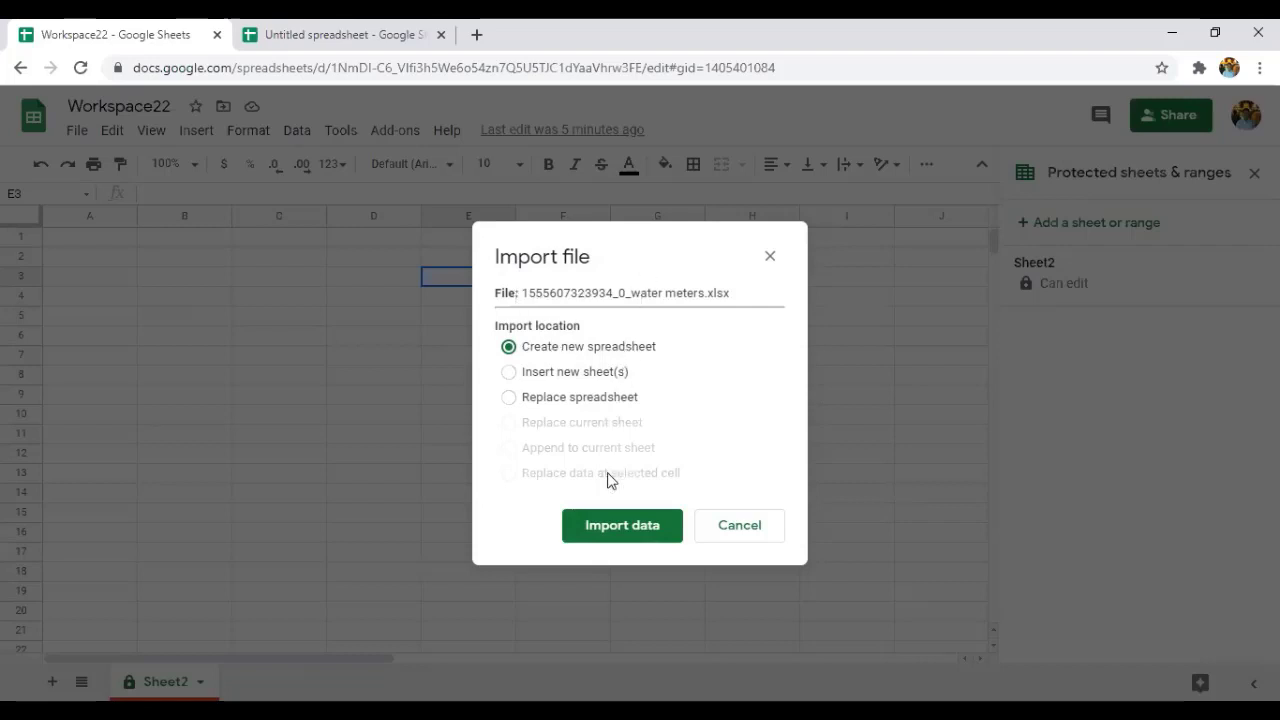
left_click(606, 540)
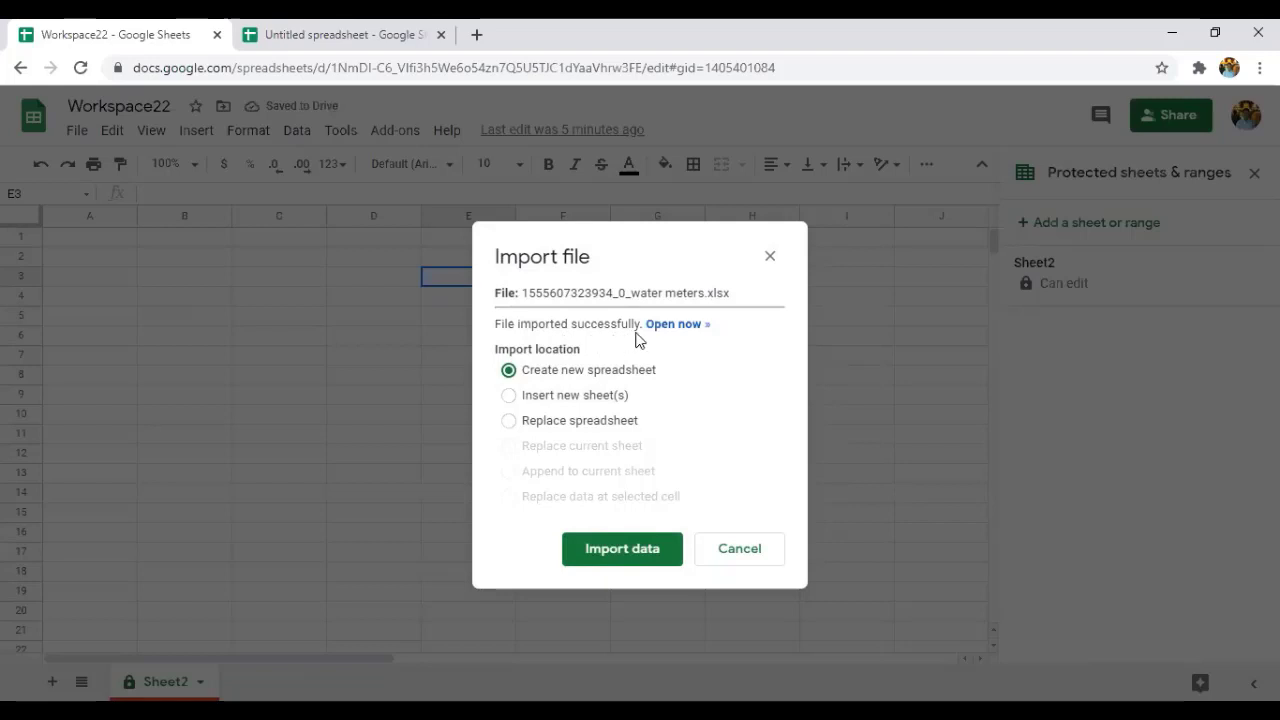
left_click(770, 257)
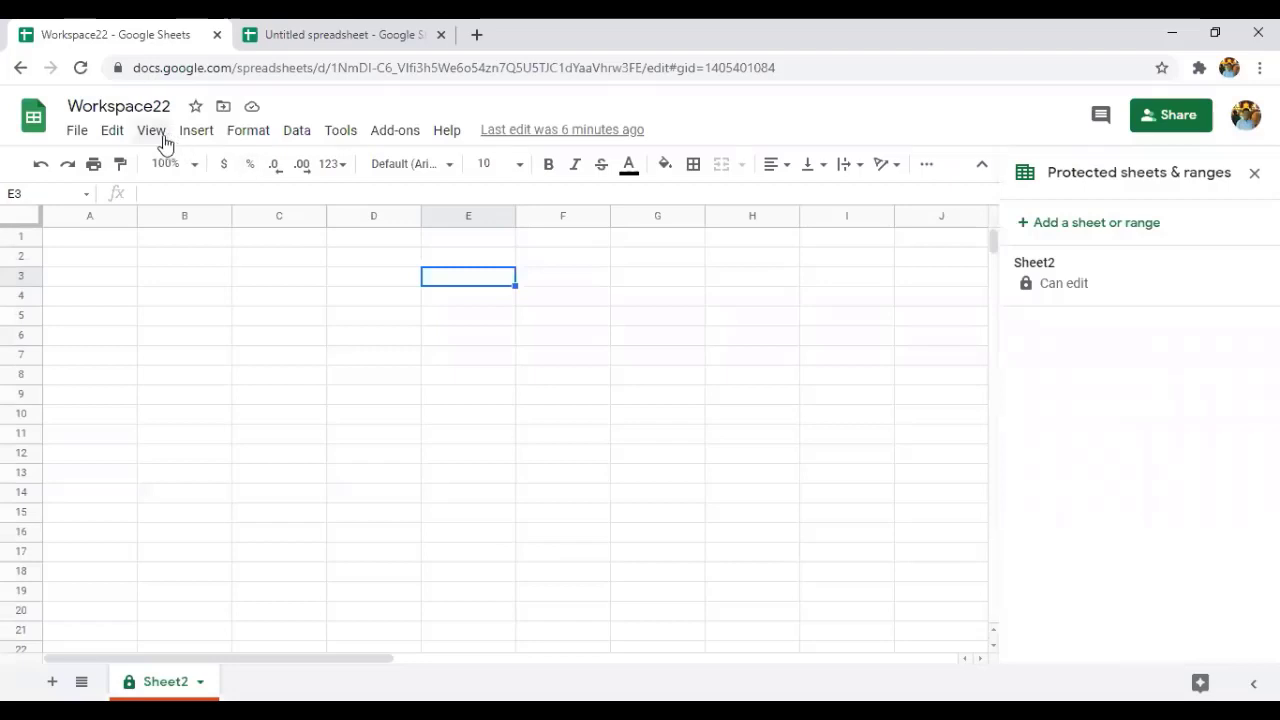
left_click(86, 138)
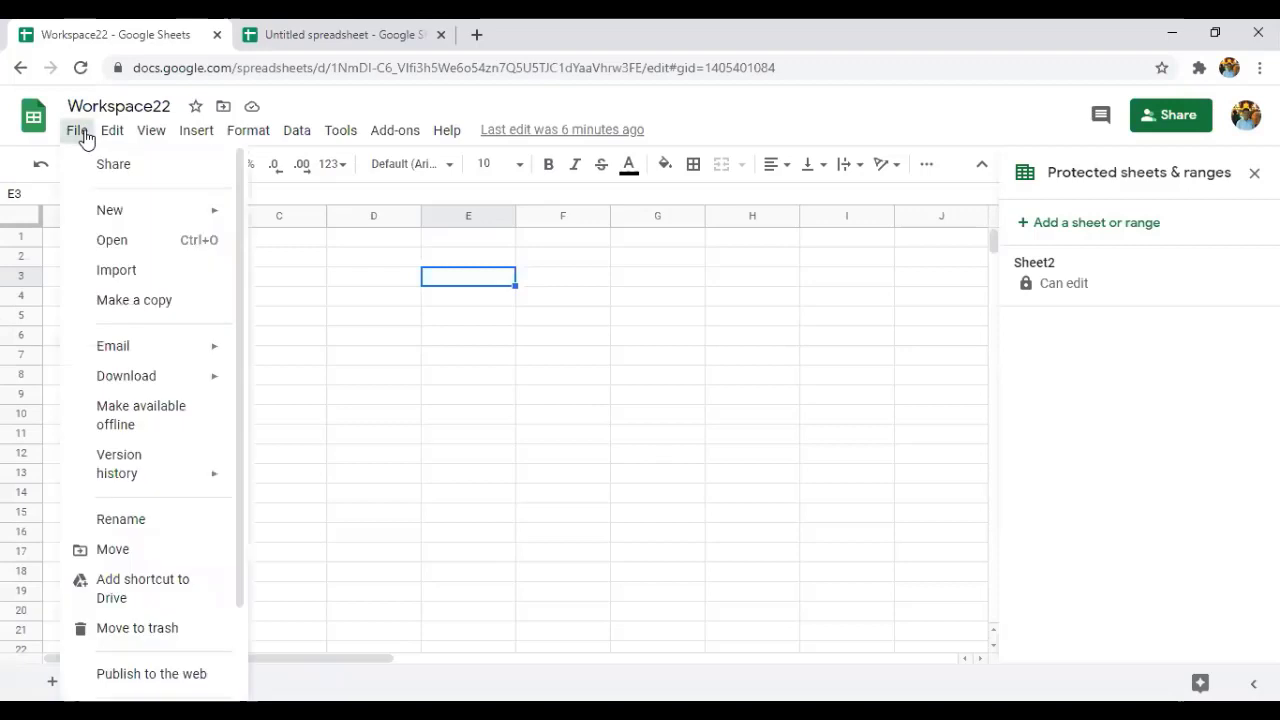
left_click(101, 244)
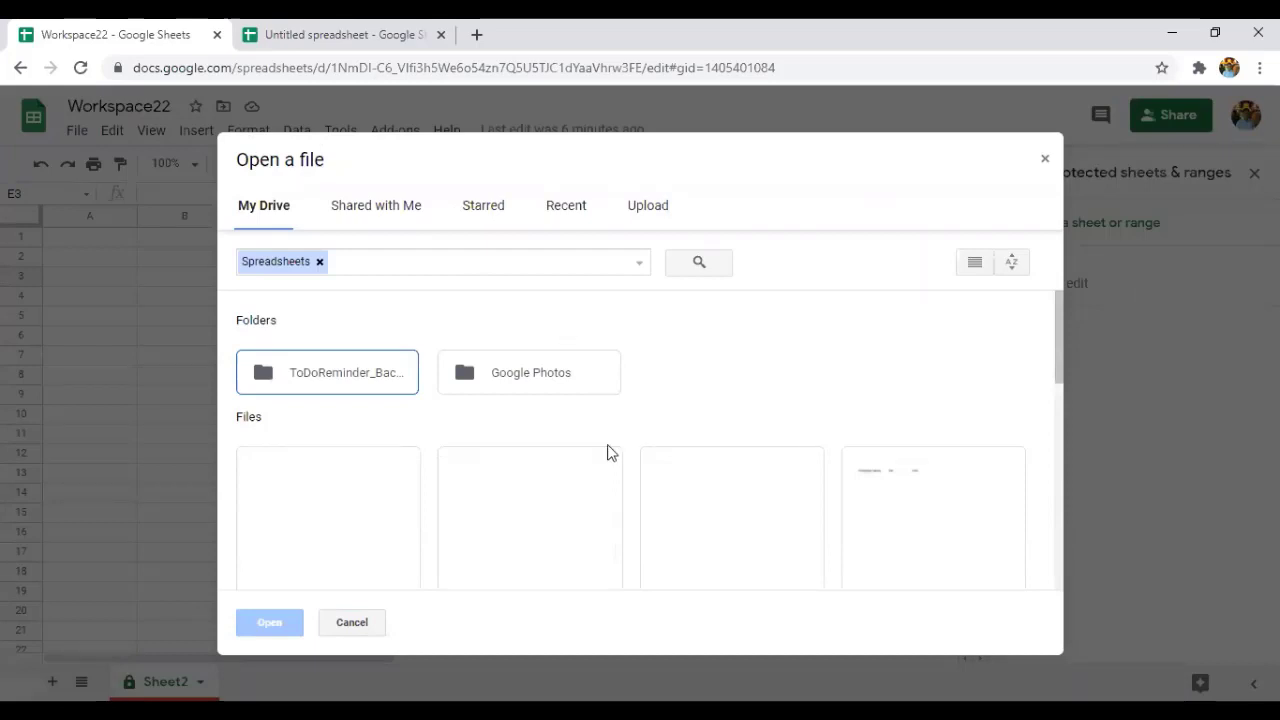
scroll(598, 488, "down", 3)
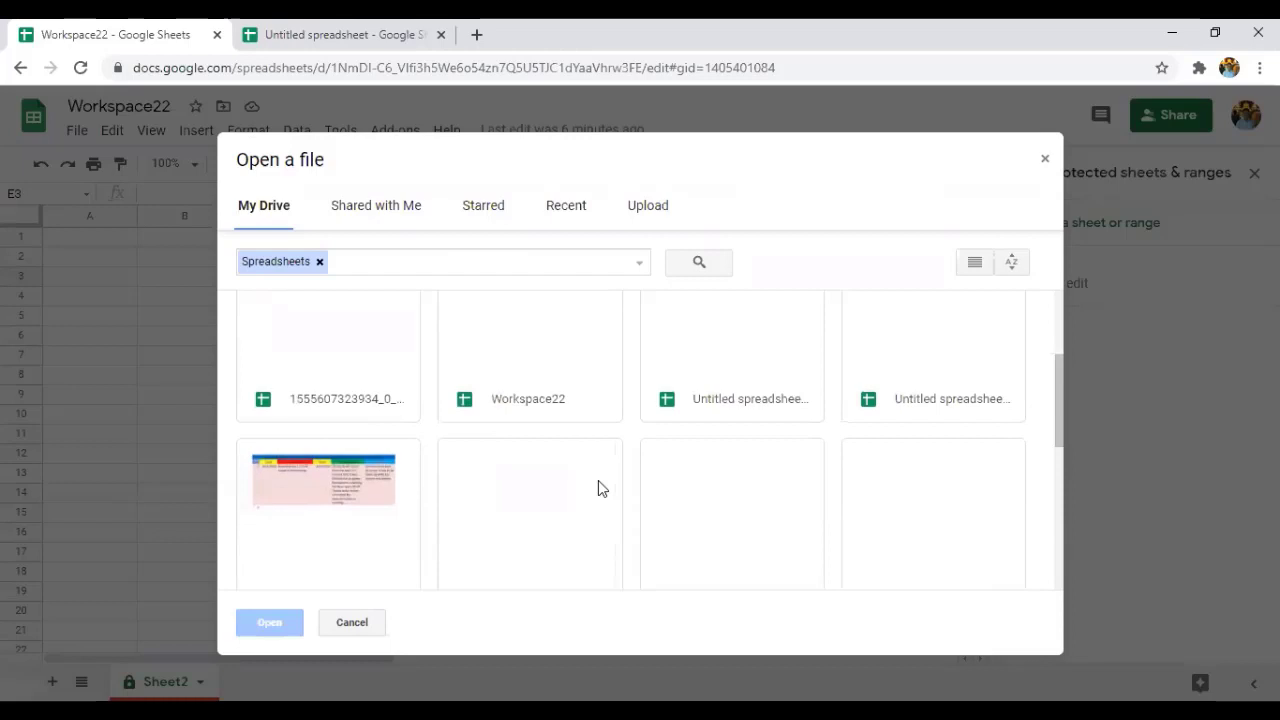
left_click(345, 500)
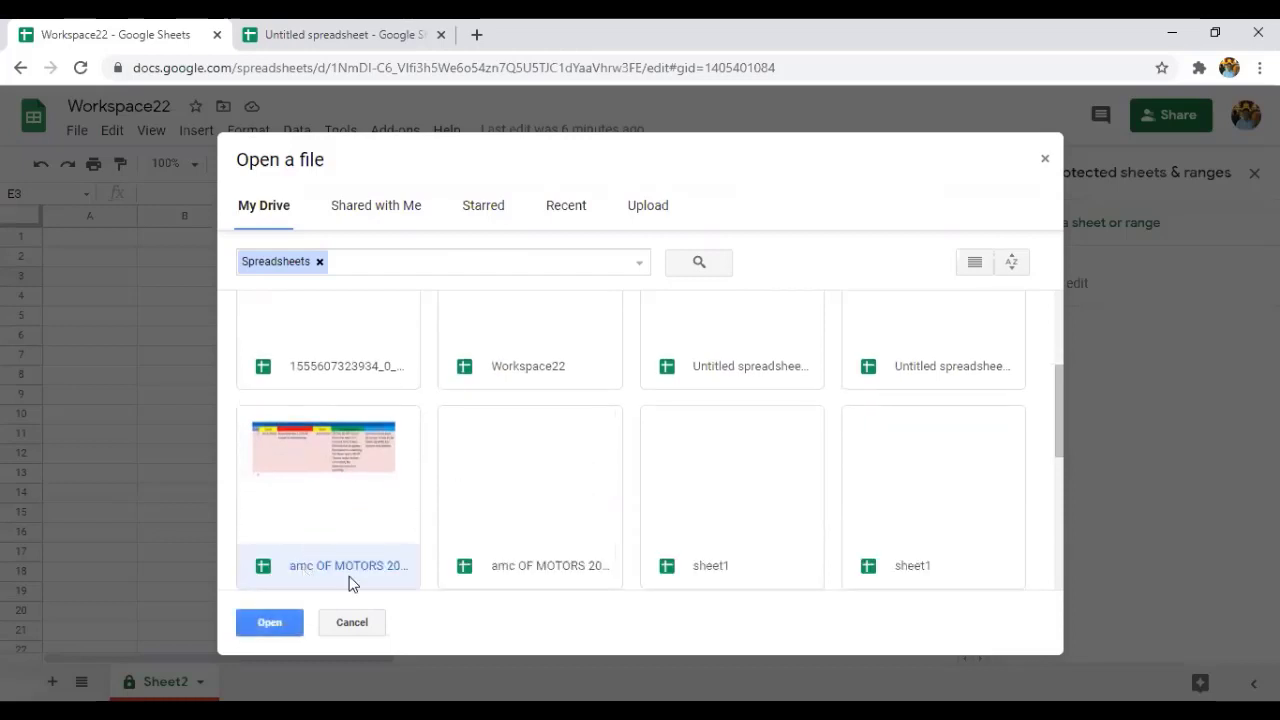
left_click(274, 630)
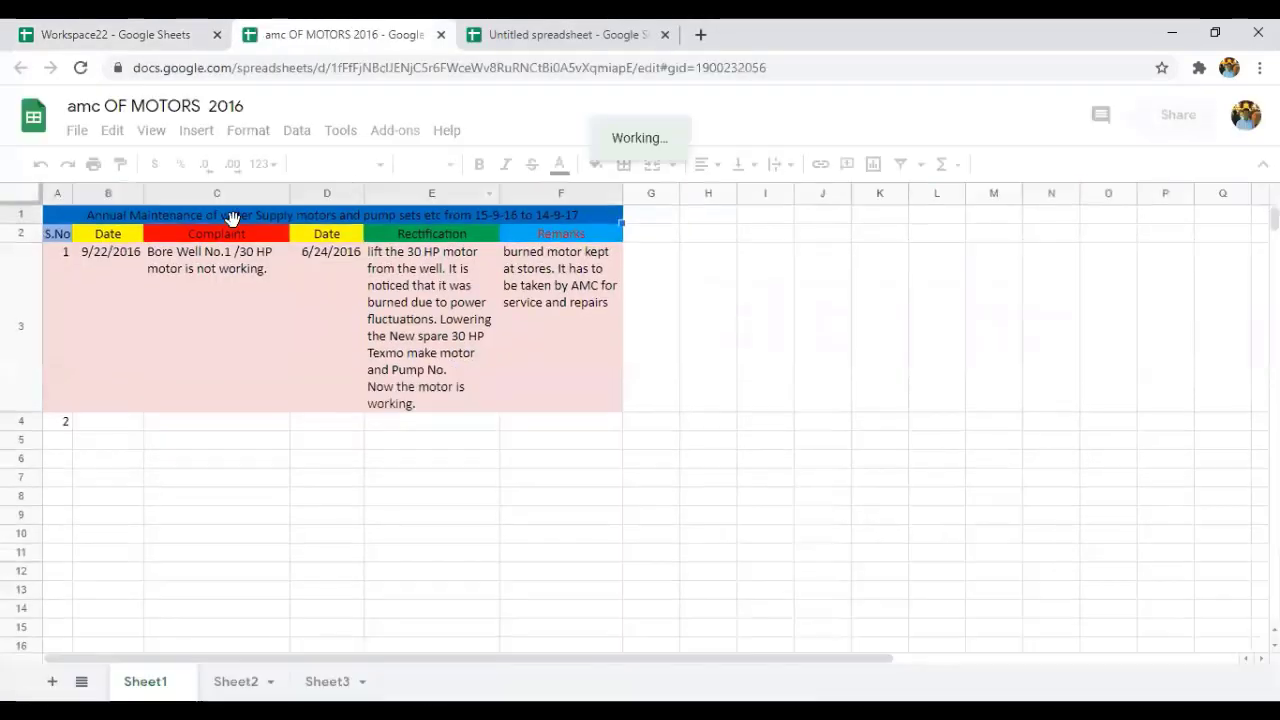
left_click(439, 35)
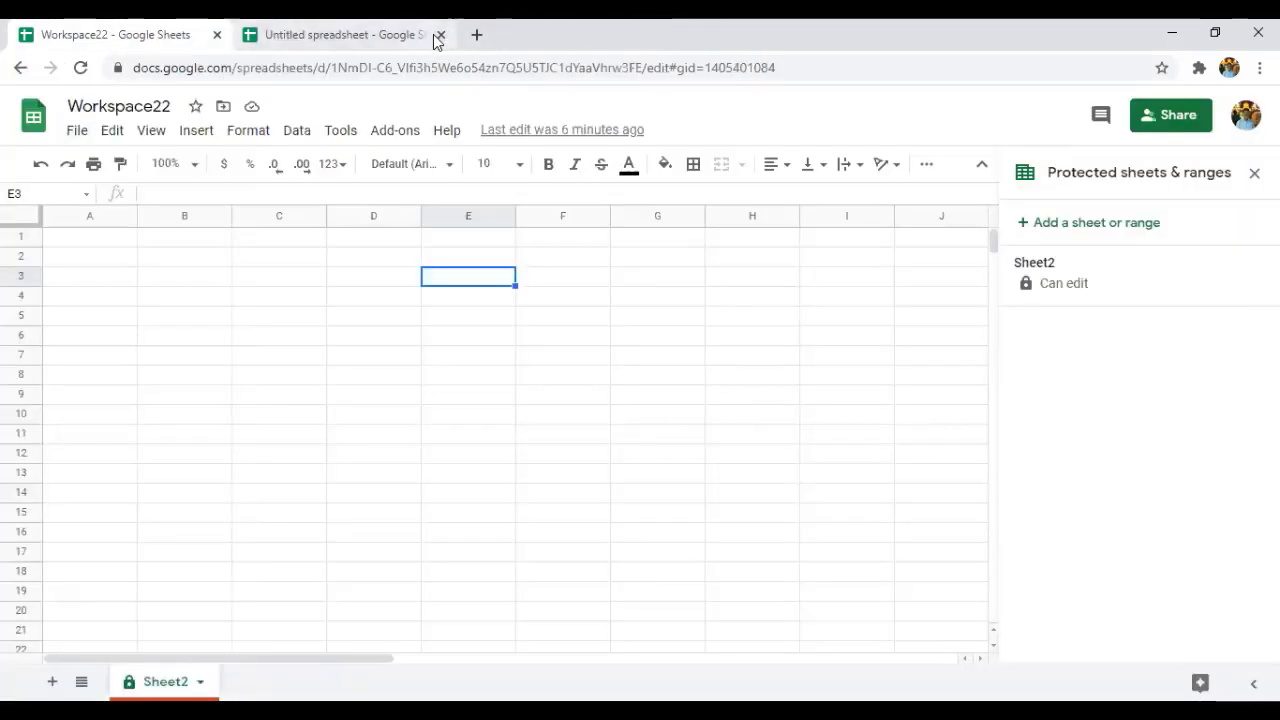
Save a copy named 'Copy of Workspace22' to My Drive, then switch back to the original Workspace22 tab.
left_click(78, 133)
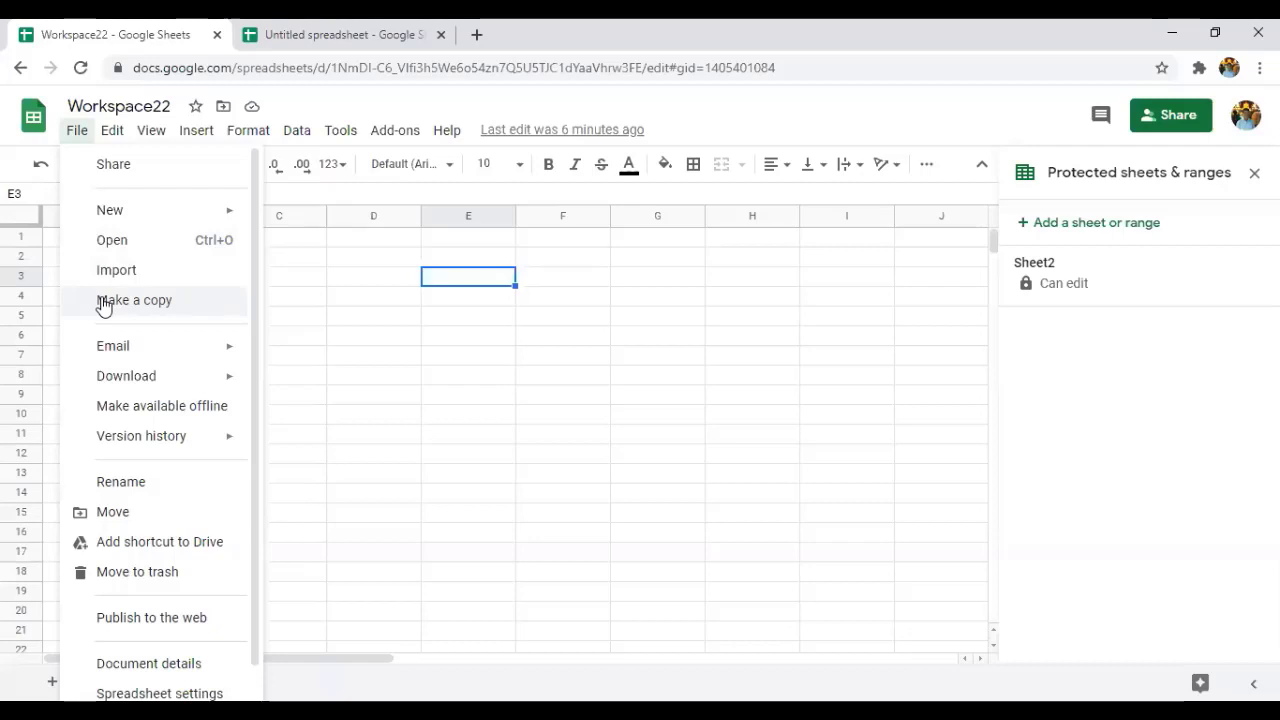
left_click(103, 303)
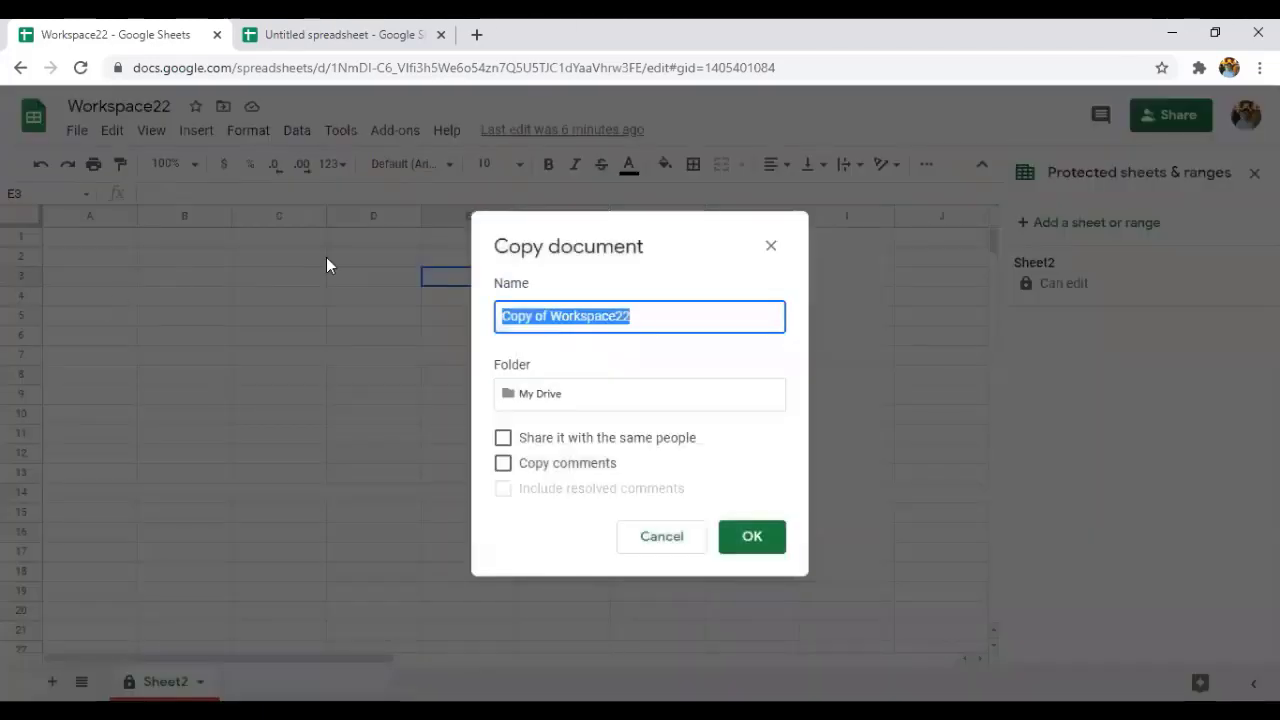
left_click(665, 322)
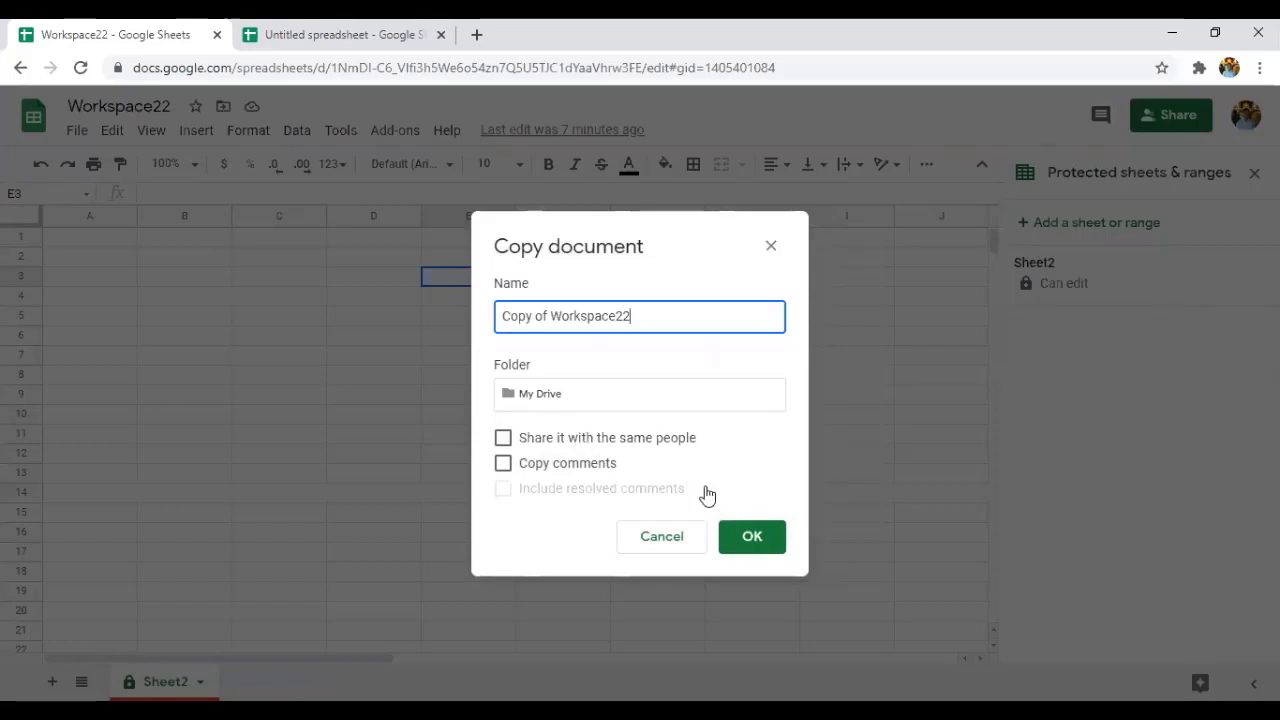
left_click(735, 540)
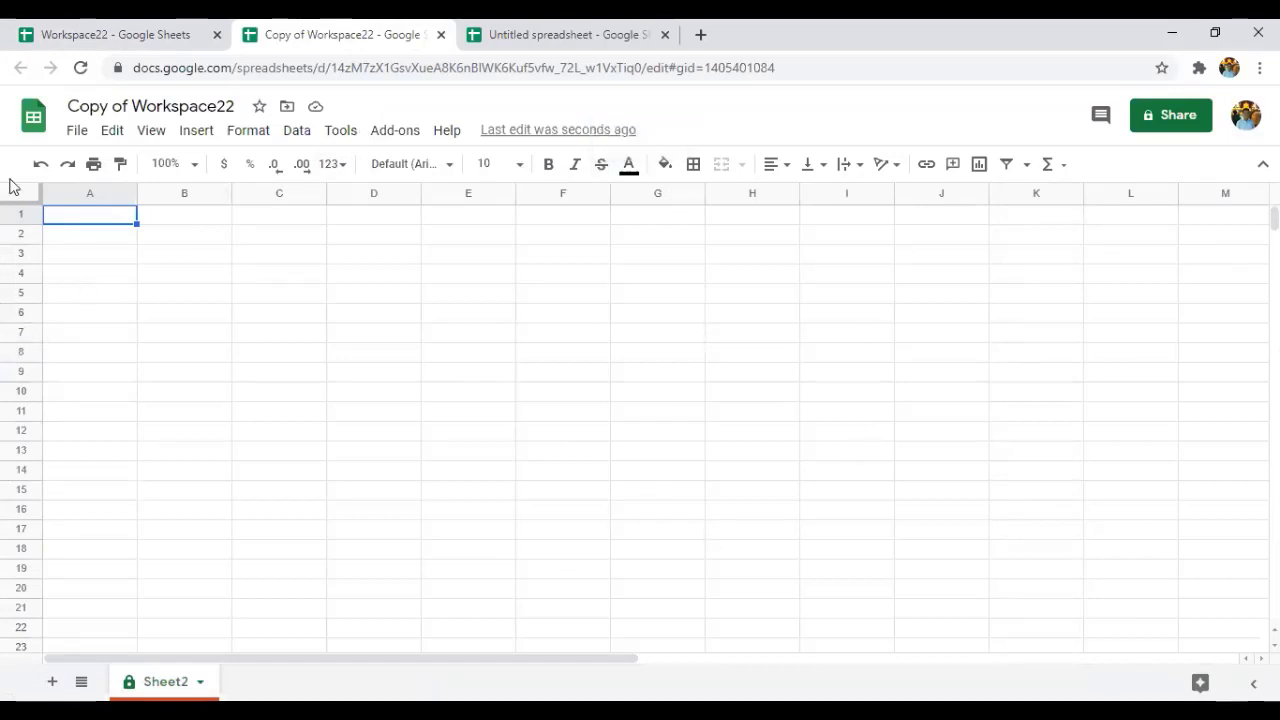
left_click(188, 27)
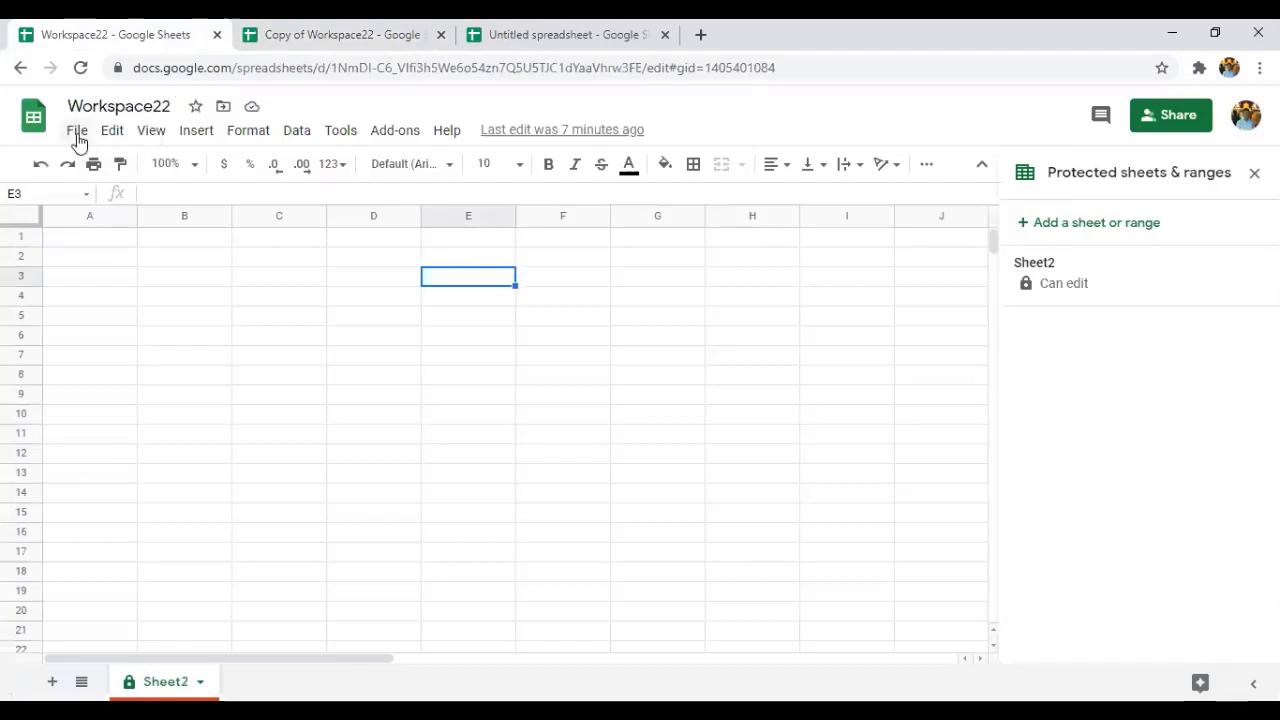
Use Email this file to send Workspace22 as a PDF to the shared contact with the message 'hi'.
left_click(79, 140)
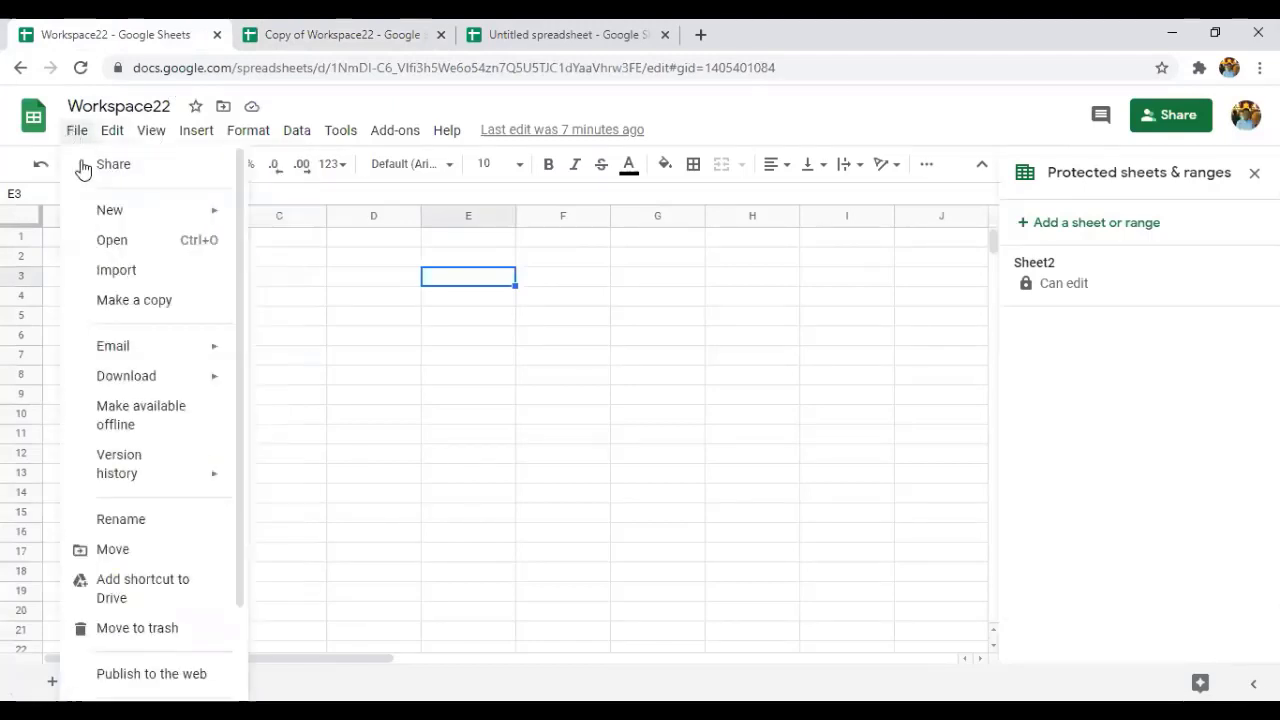
mouse_move(117, 348)
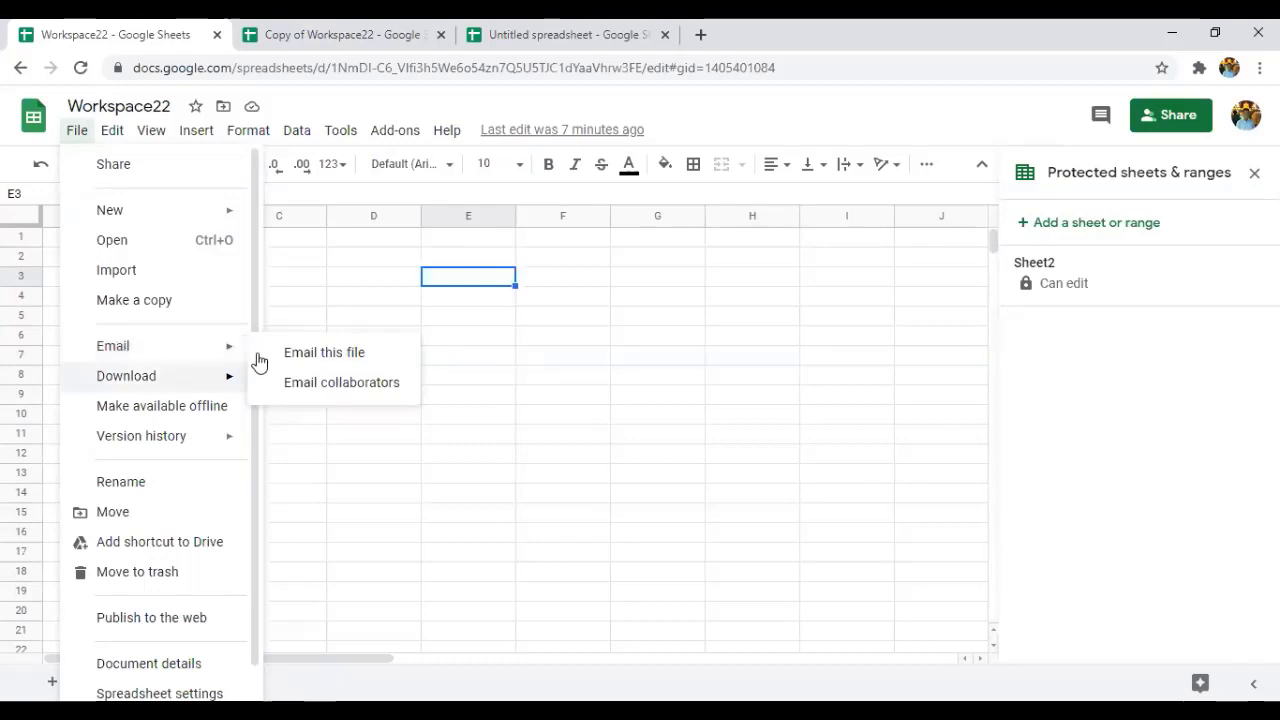
left_click(305, 353)
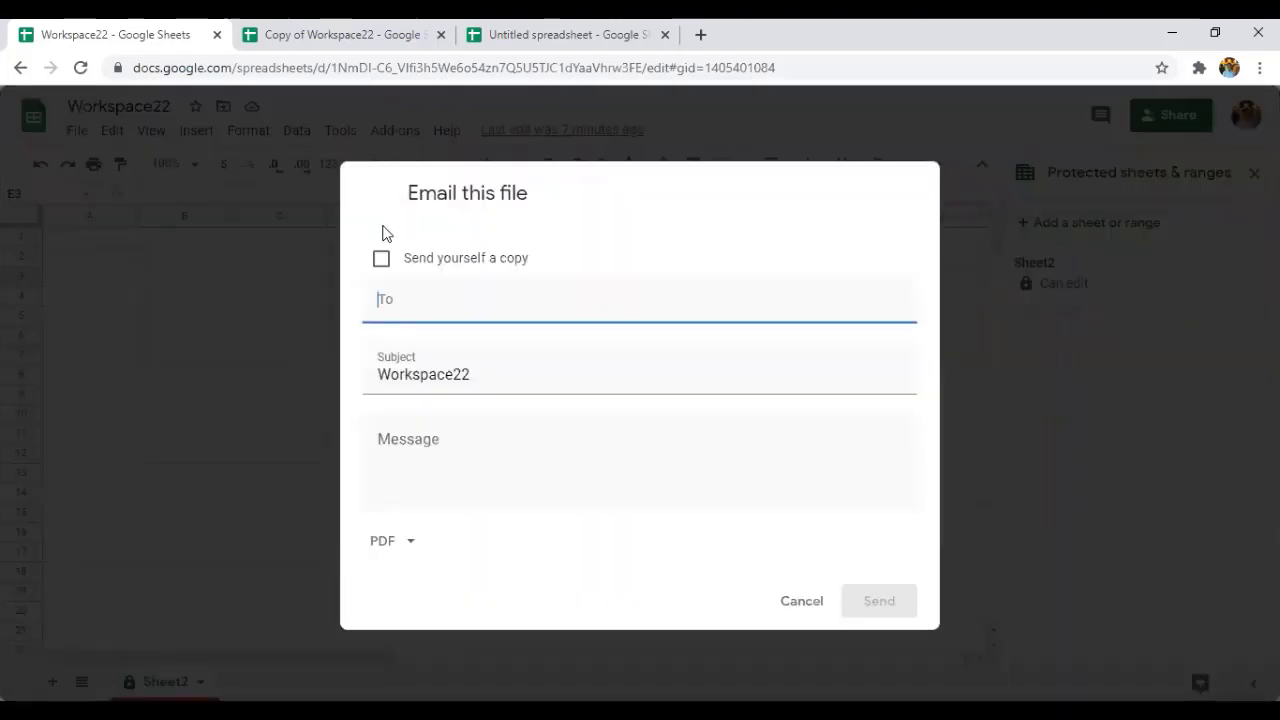
left_click(399, 297)
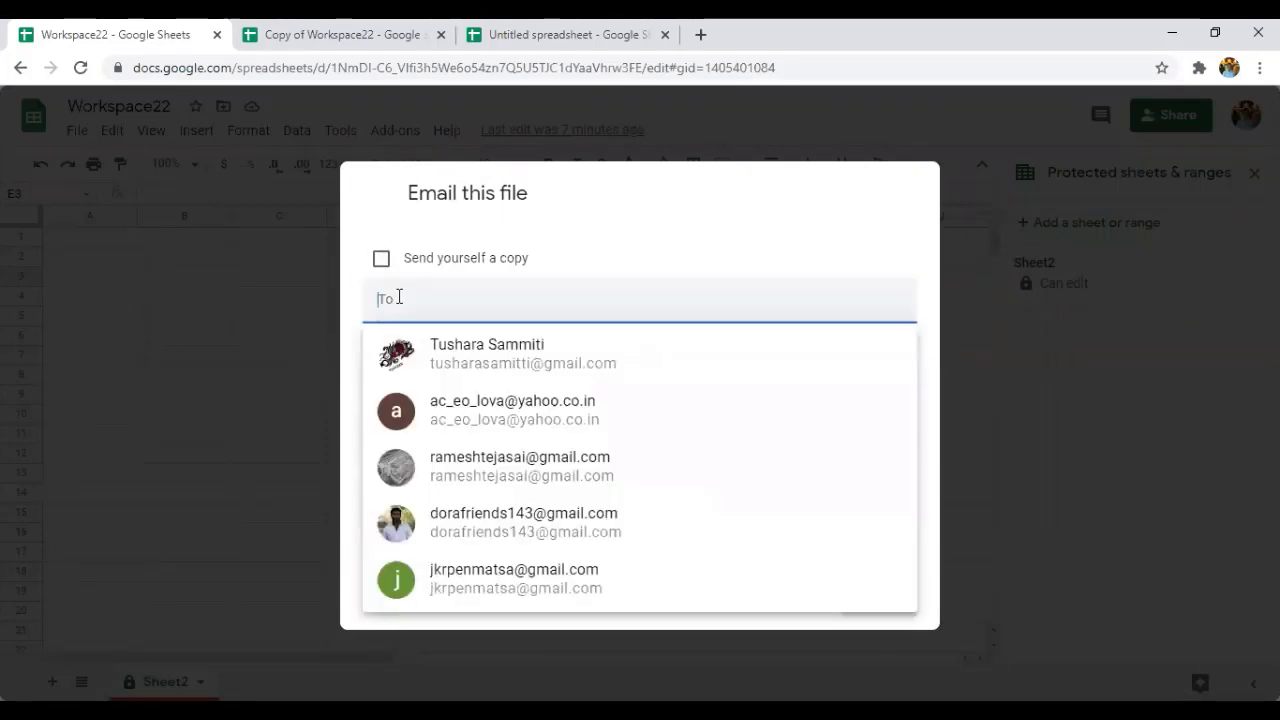
left_click(486, 362)
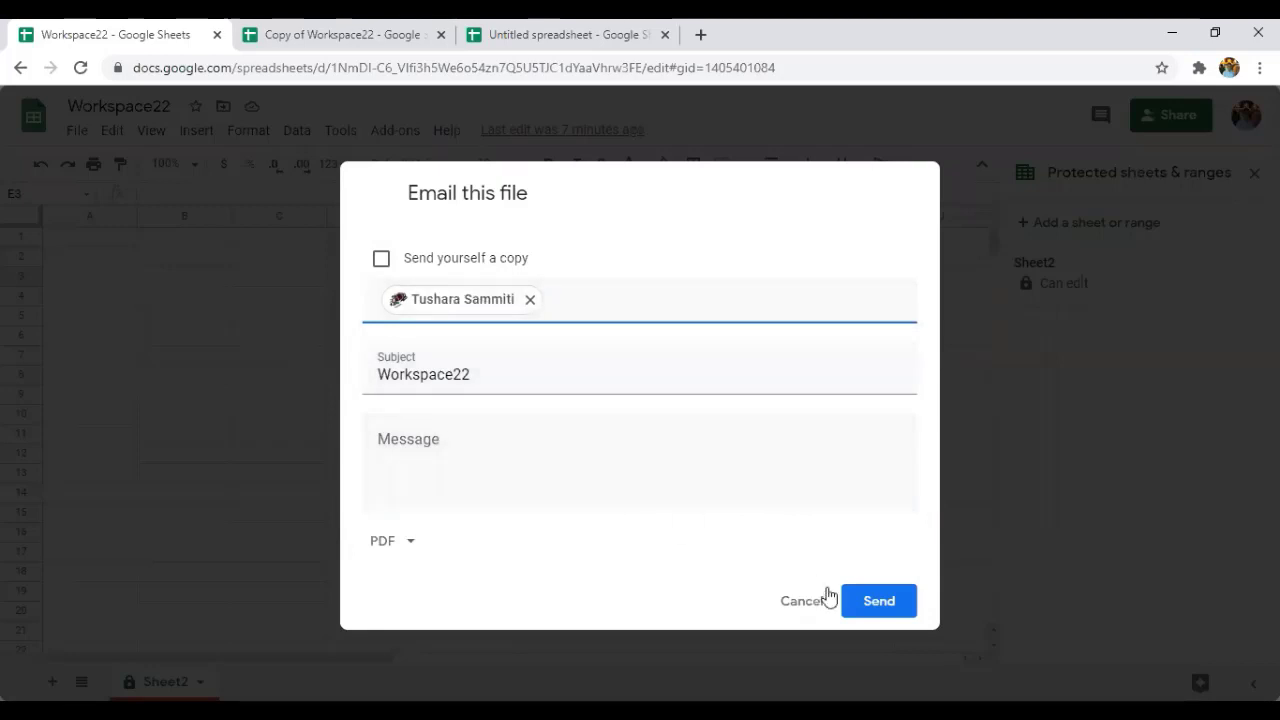
left_click(543, 483)
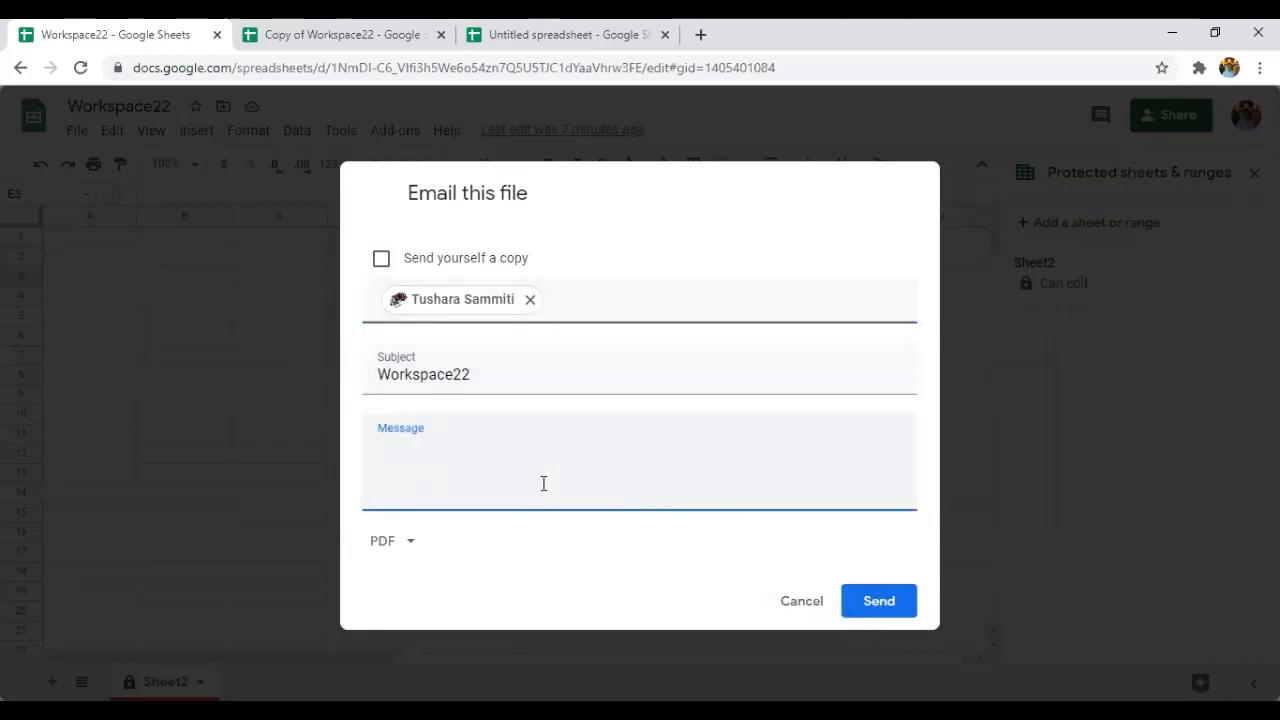
type("hi")
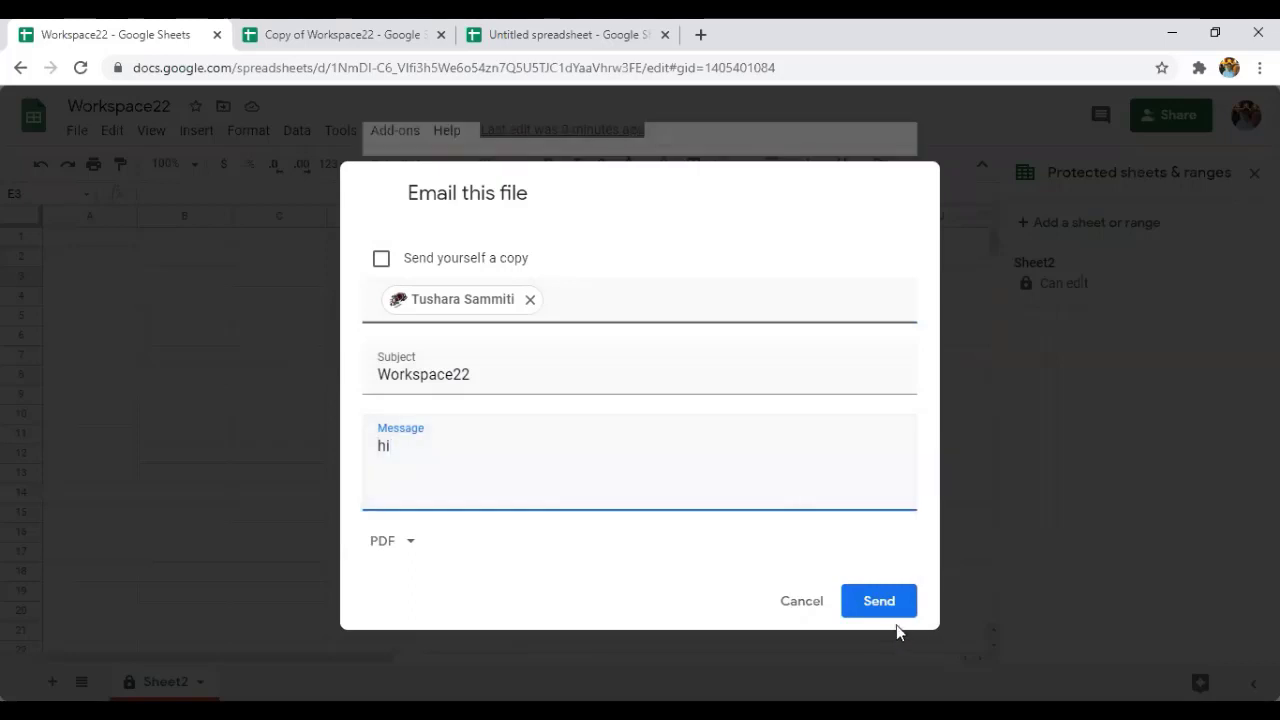
left_click(893, 615)
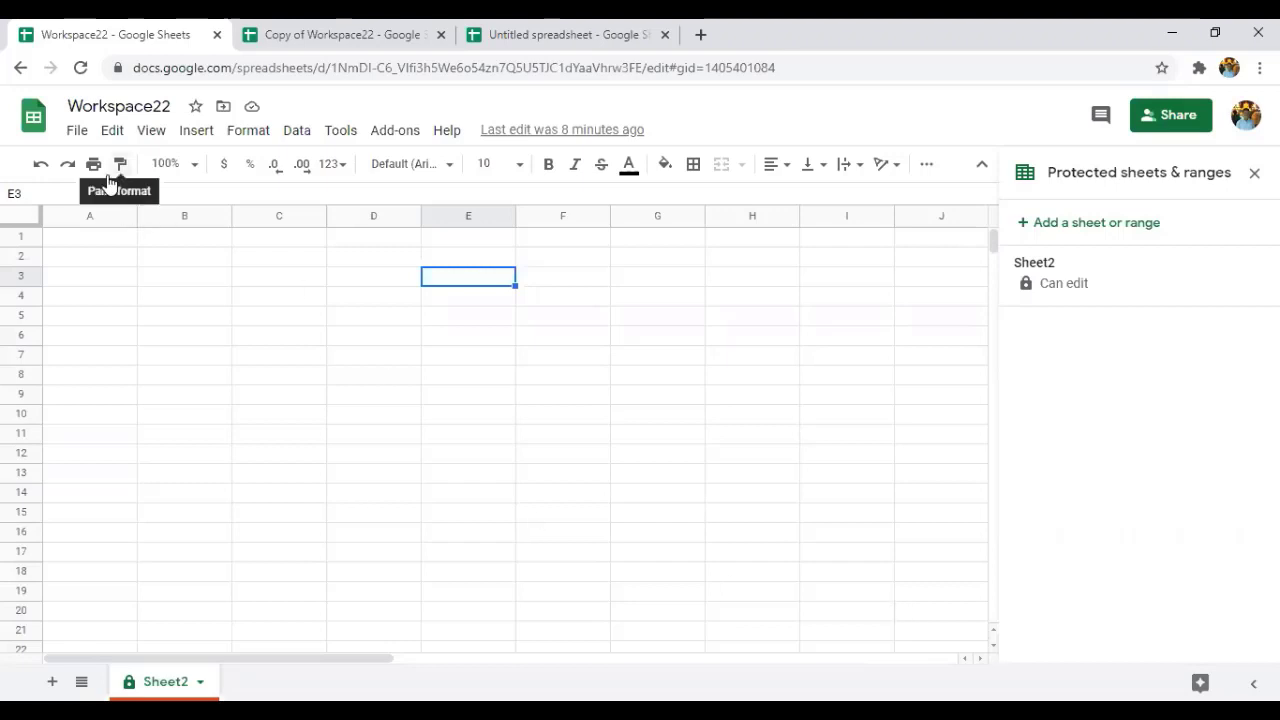
Download Workspace22 as Microsoft Excel (.xlsx), saving Workspace22.xlsx.
left_click(74, 132)
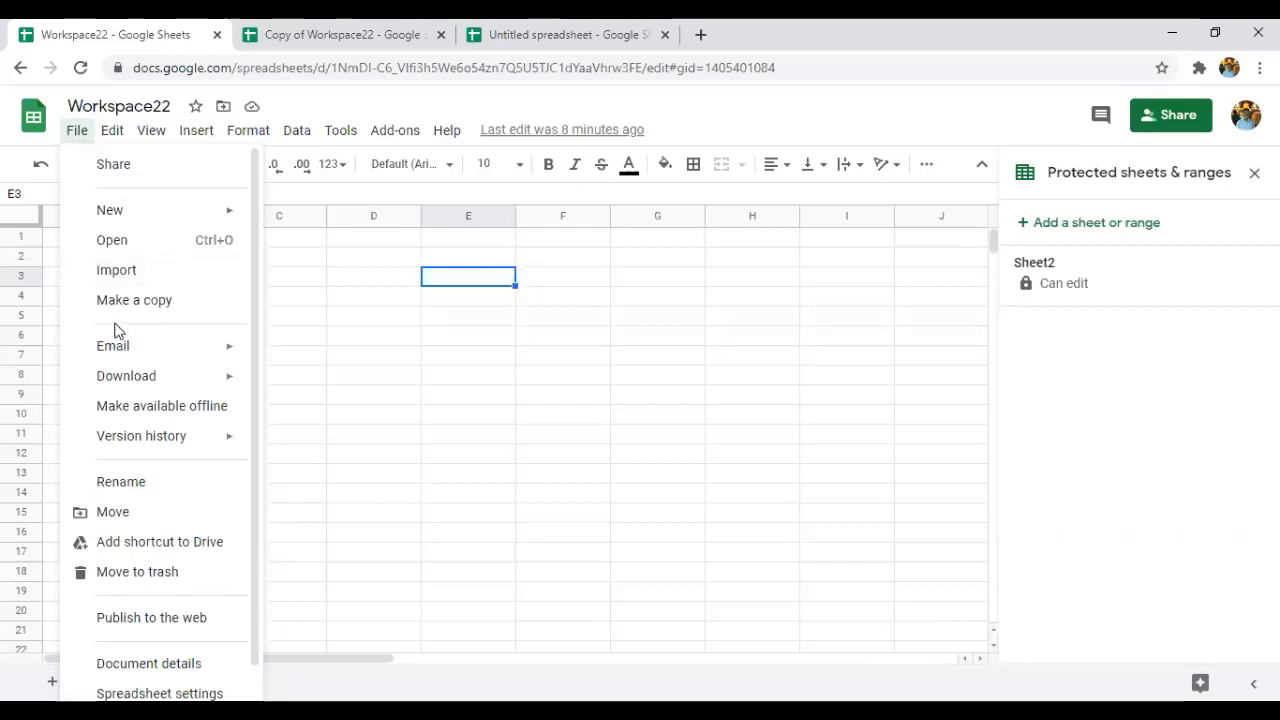
mouse_move(130, 377)
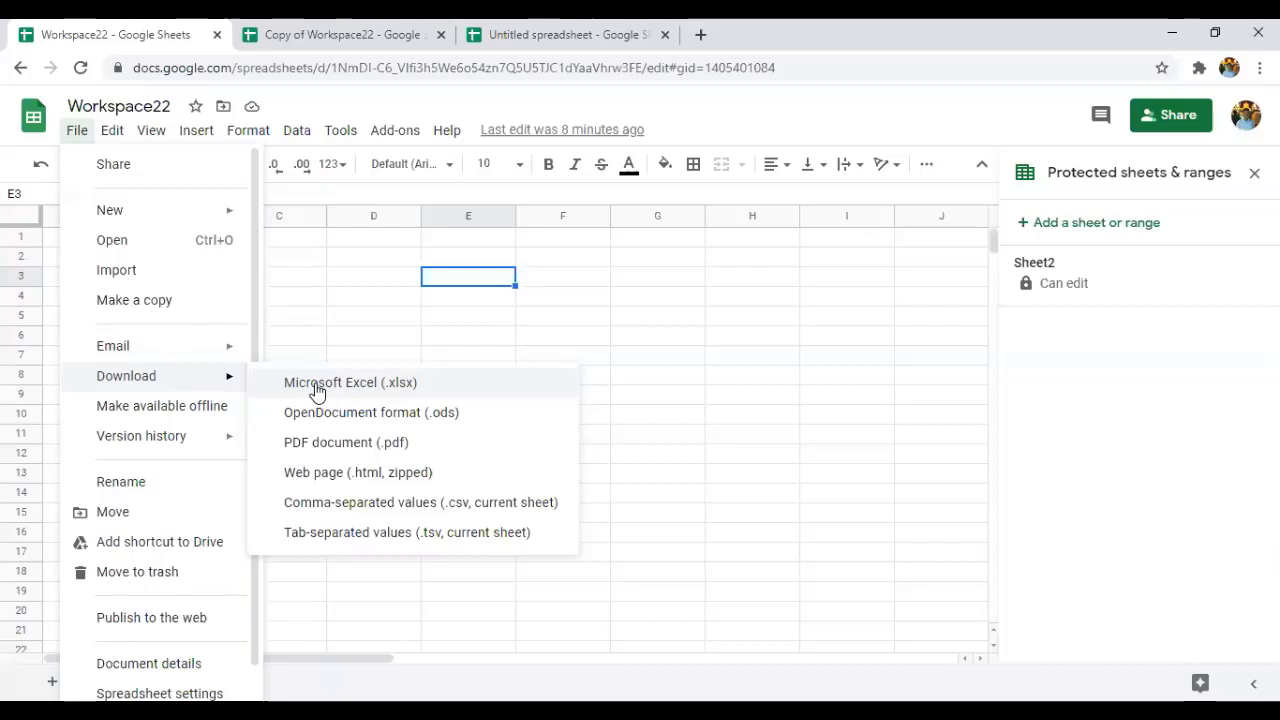
left_click(317, 388)
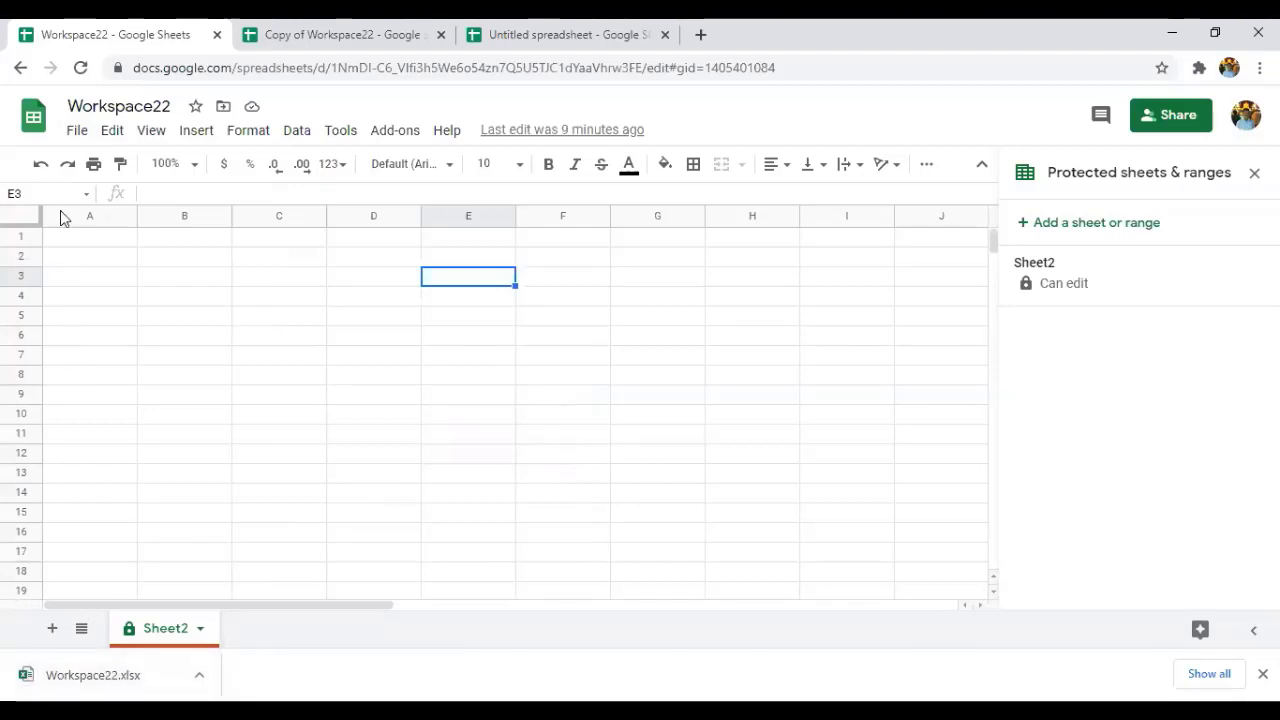
left_click(77, 131)
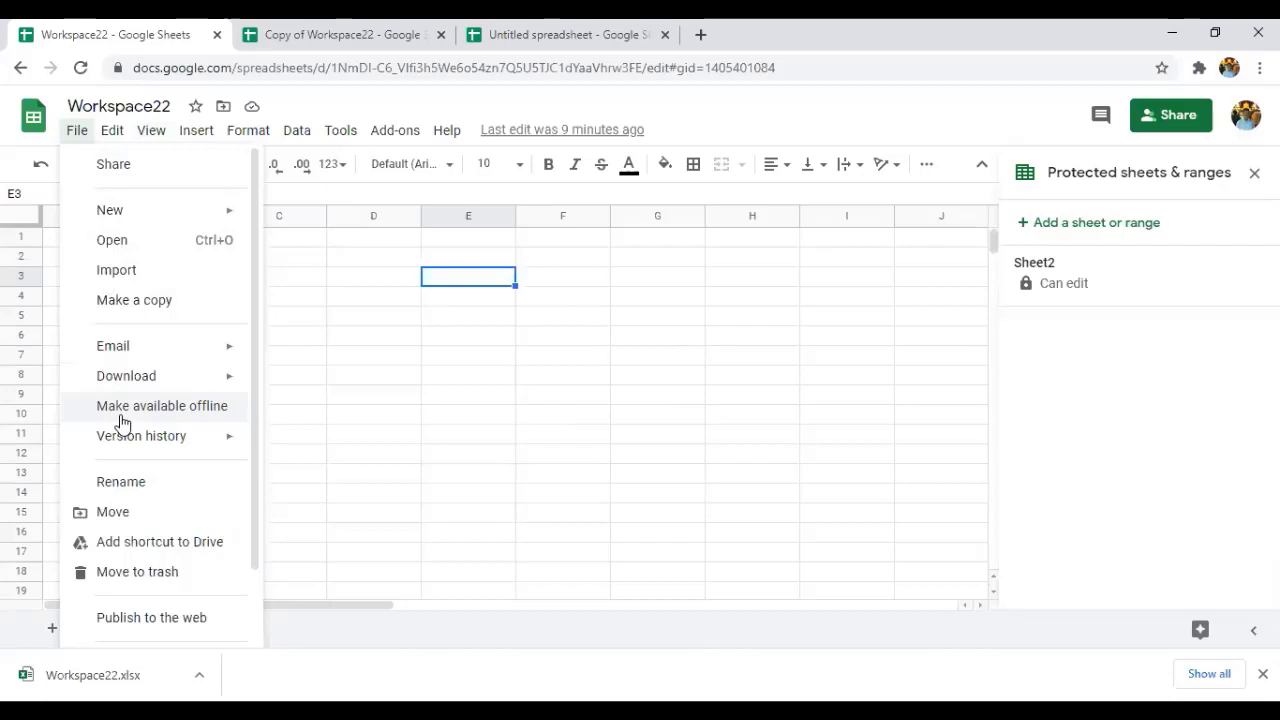
left_click(153, 408)
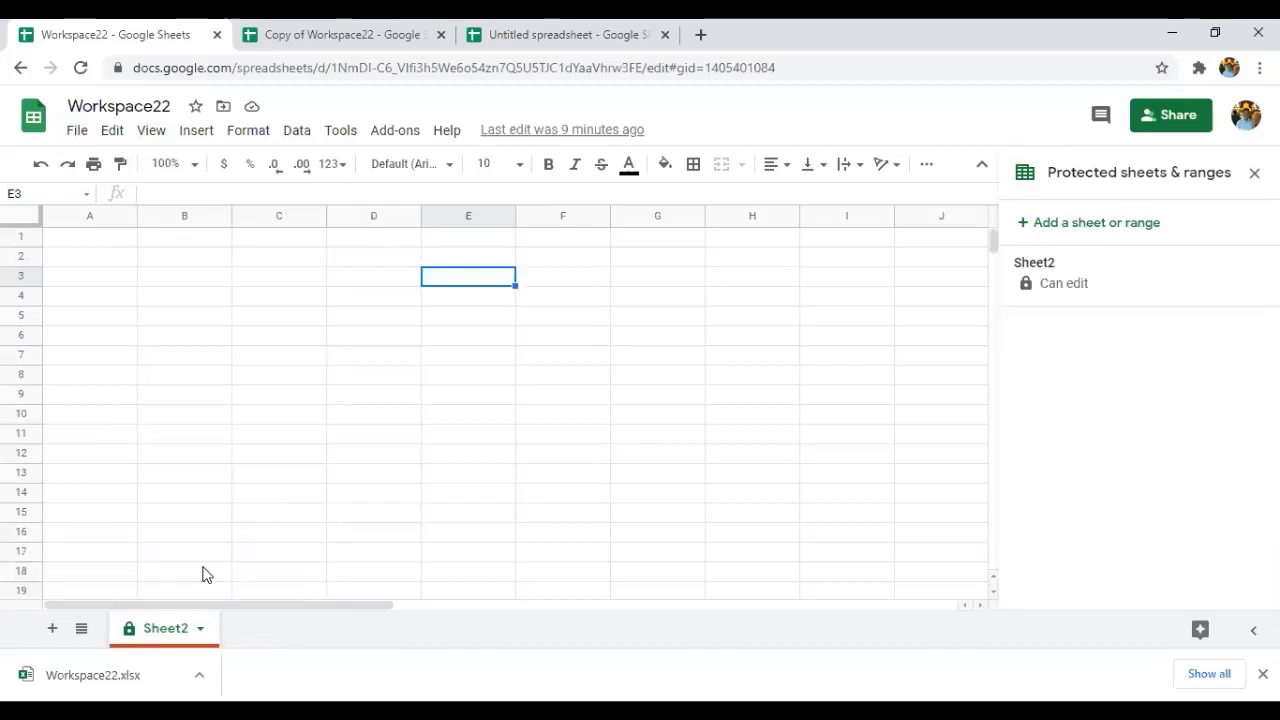
left_click(86, 130)
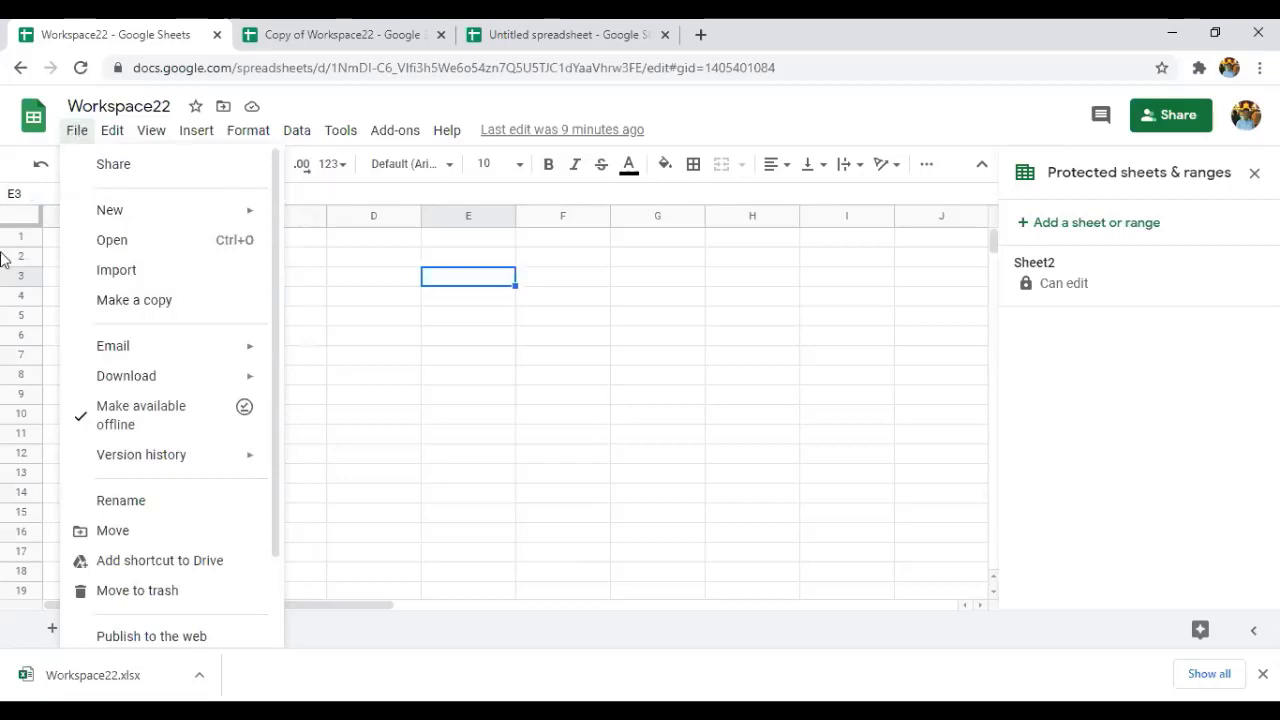
left_click(104, 407)
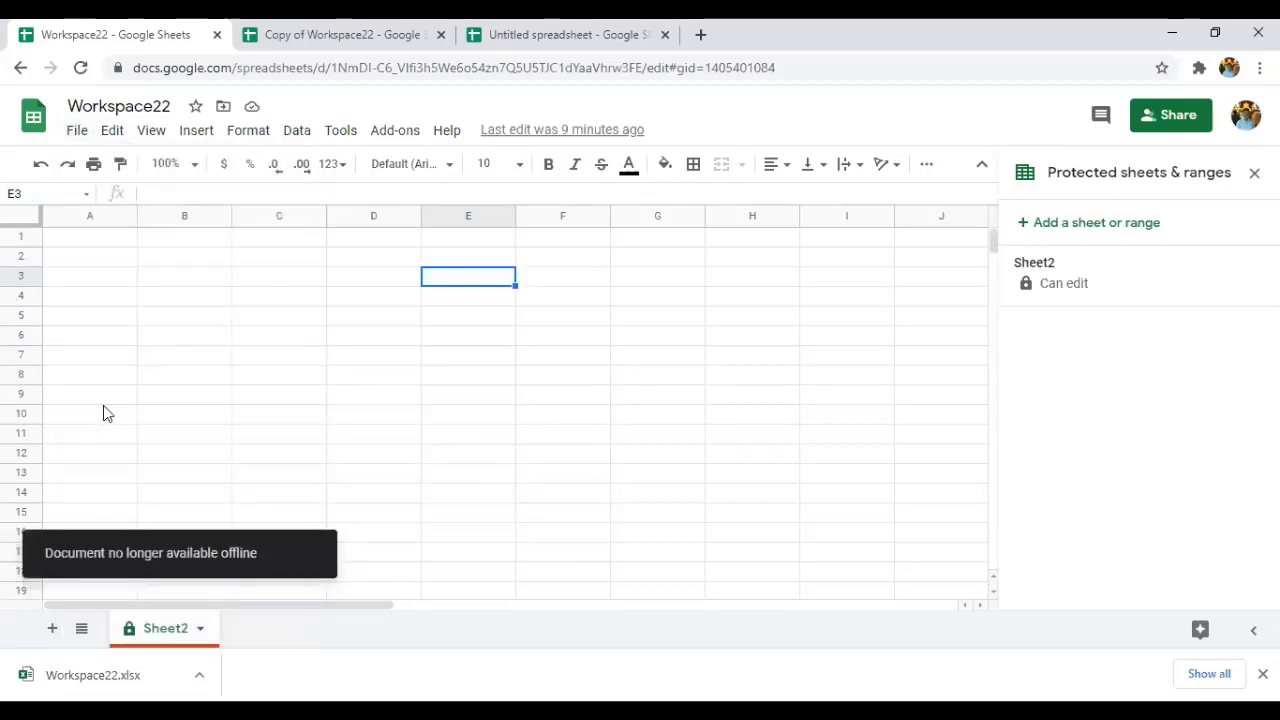
left_click(77, 131)
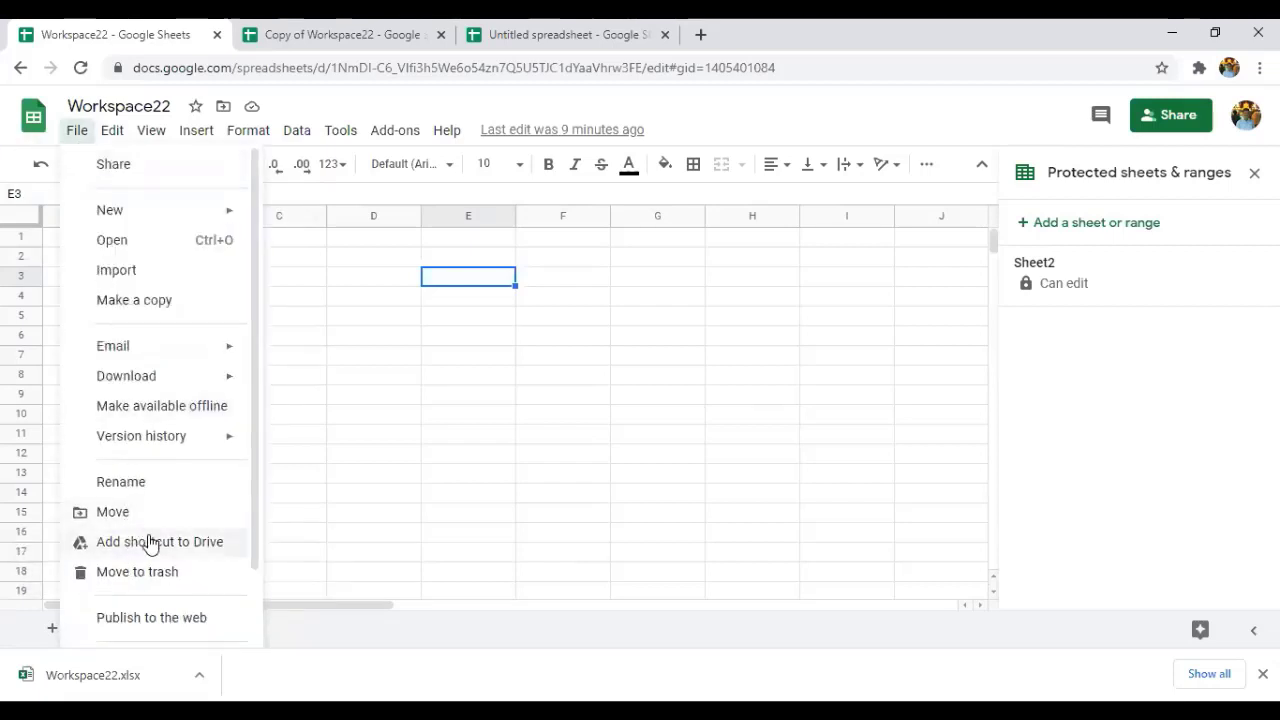
left_click(196, 408)
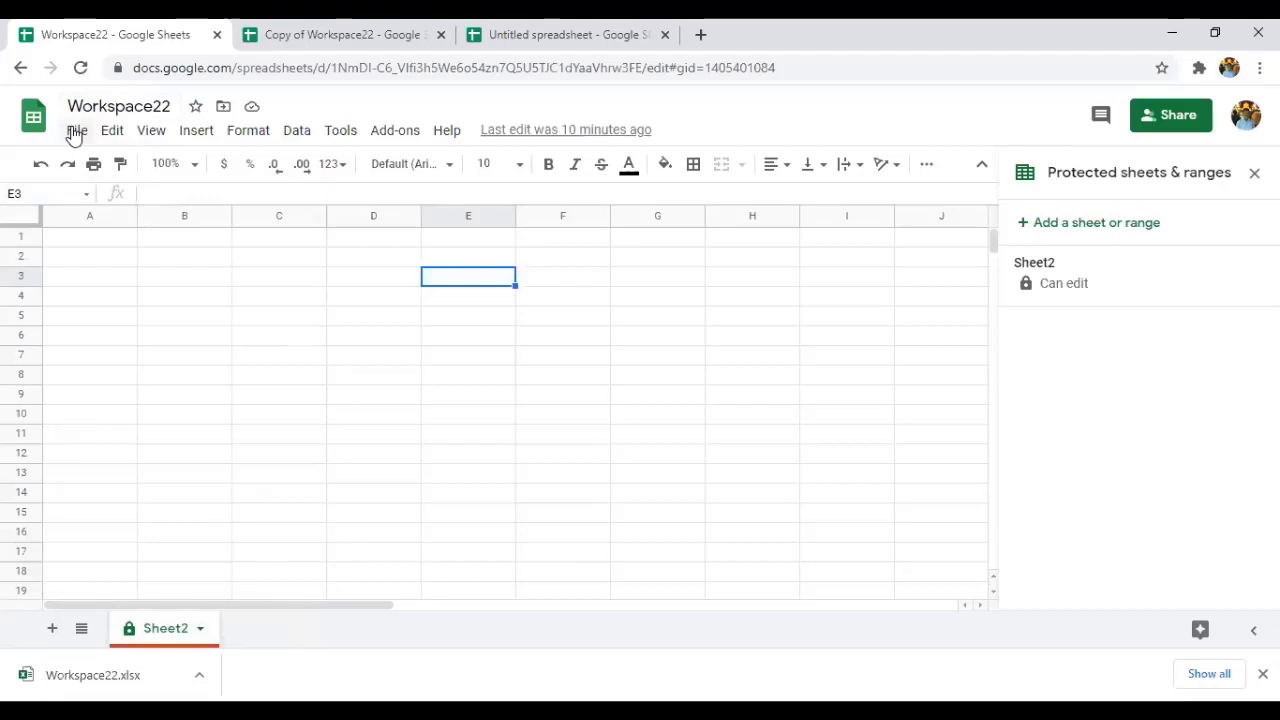
left_click(74, 135)
mouse_move(108, 378)
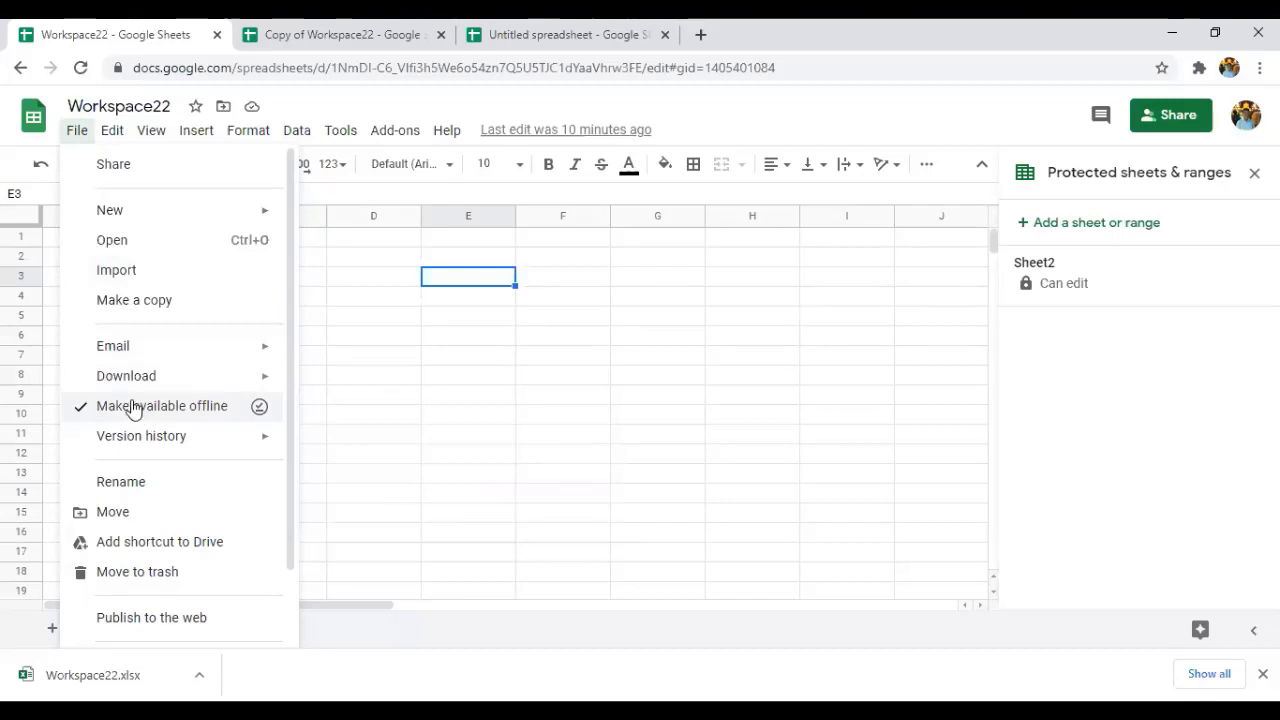
left_click(132, 405)
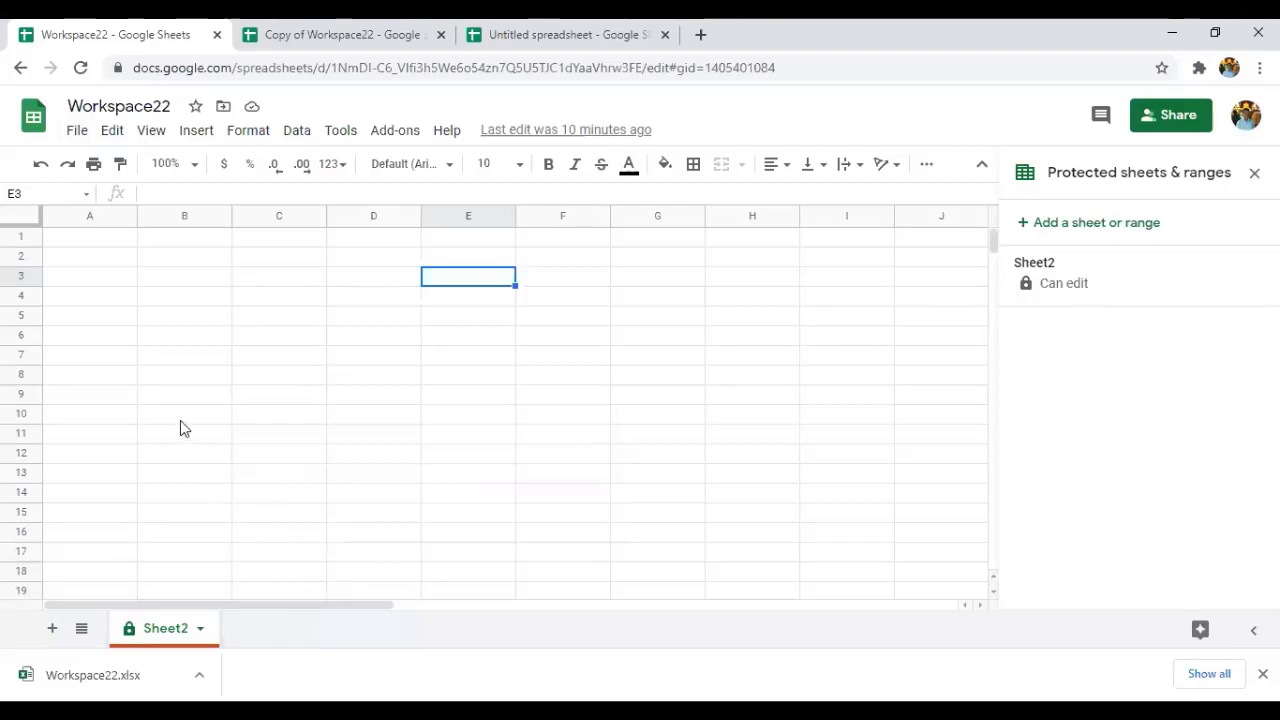
left_click(75, 131)
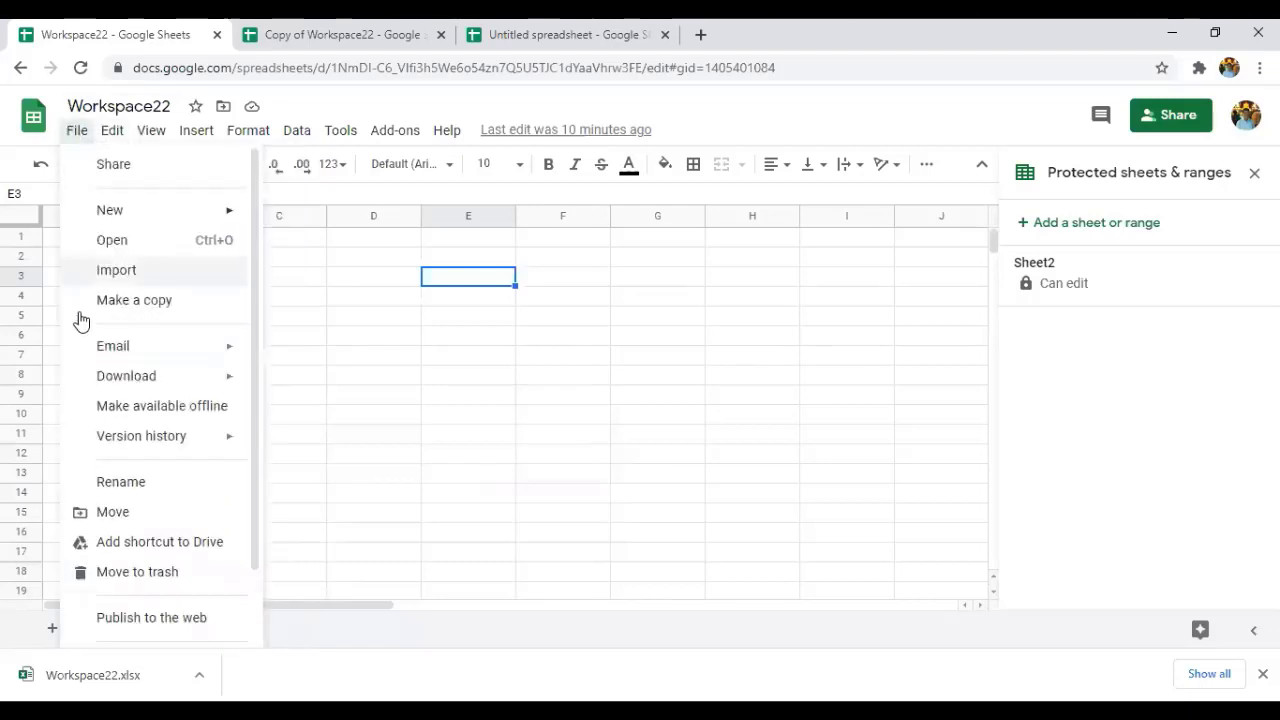
Name the current version 'version1' and save it.
mouse_move(97, 449)
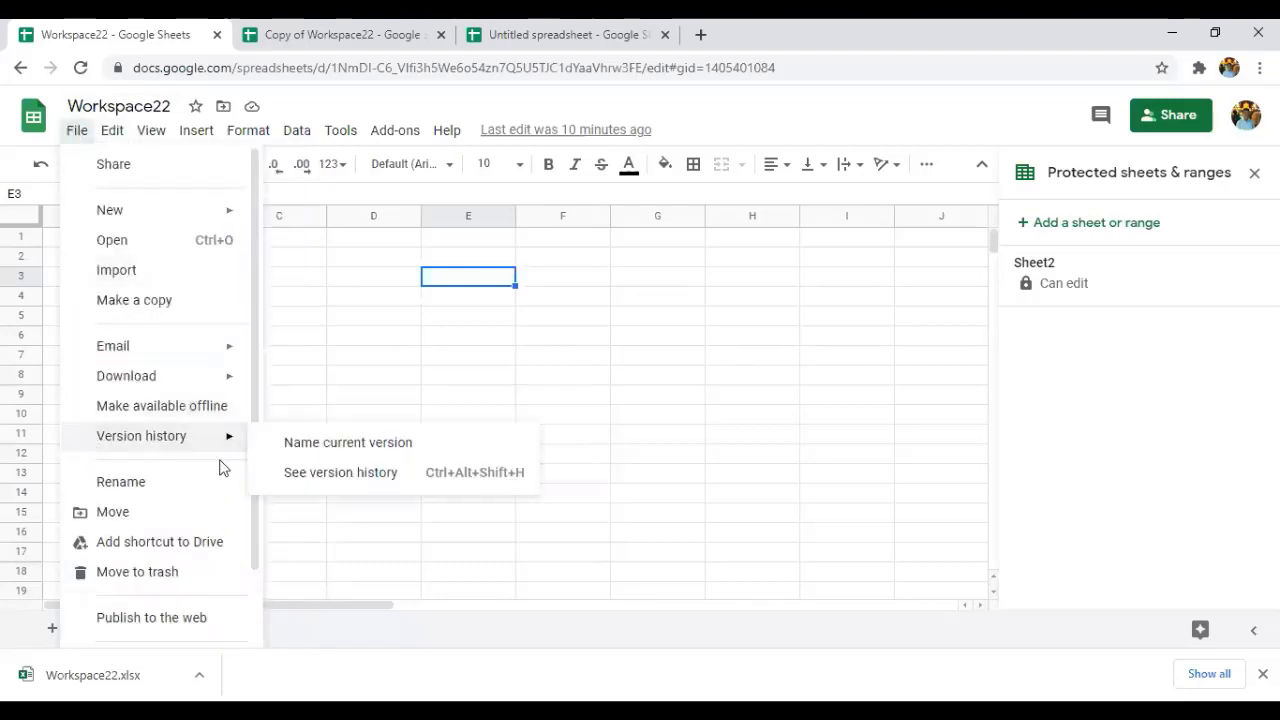
left_click(329, 446)
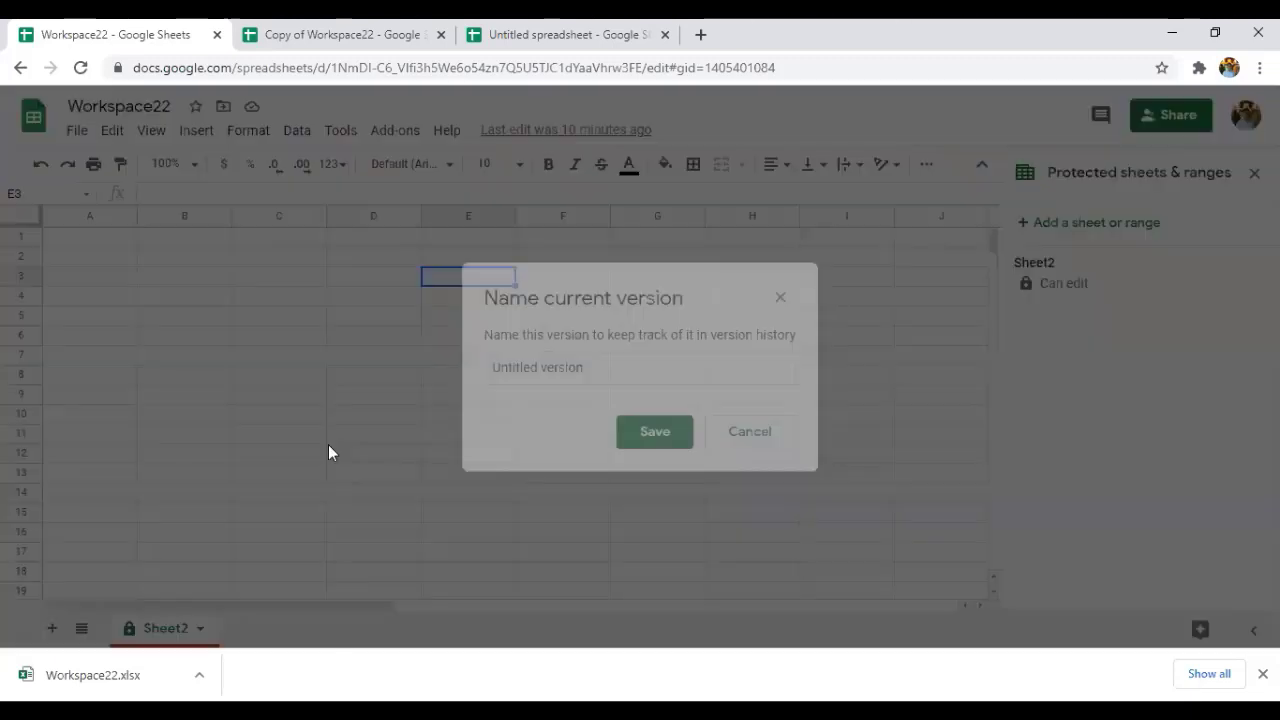
left_click(603, 380)
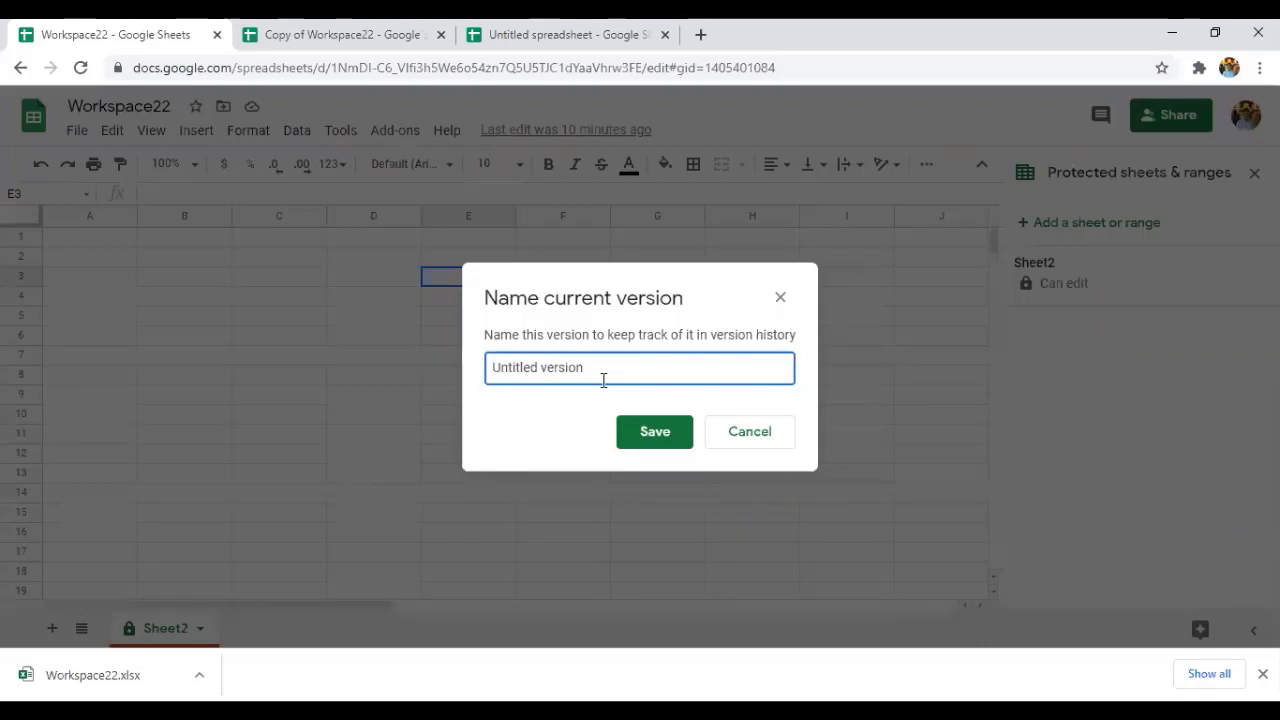
key("Left")
key("Left")
key("Left")
key("Left")
key("Left")
key("Left")
key("Left")
key("Left")
key("BackSpace")
key("BackSpace")
key("BackSpace")
key("BackSpace")
key("BackSpace")
key("BackSpace")
key("BackSpace")
key("BackSpace")
key("Right")
key("Right")
key("Right")
key("Right")
key("Right")
key("Right")
key("Right")
type("1")
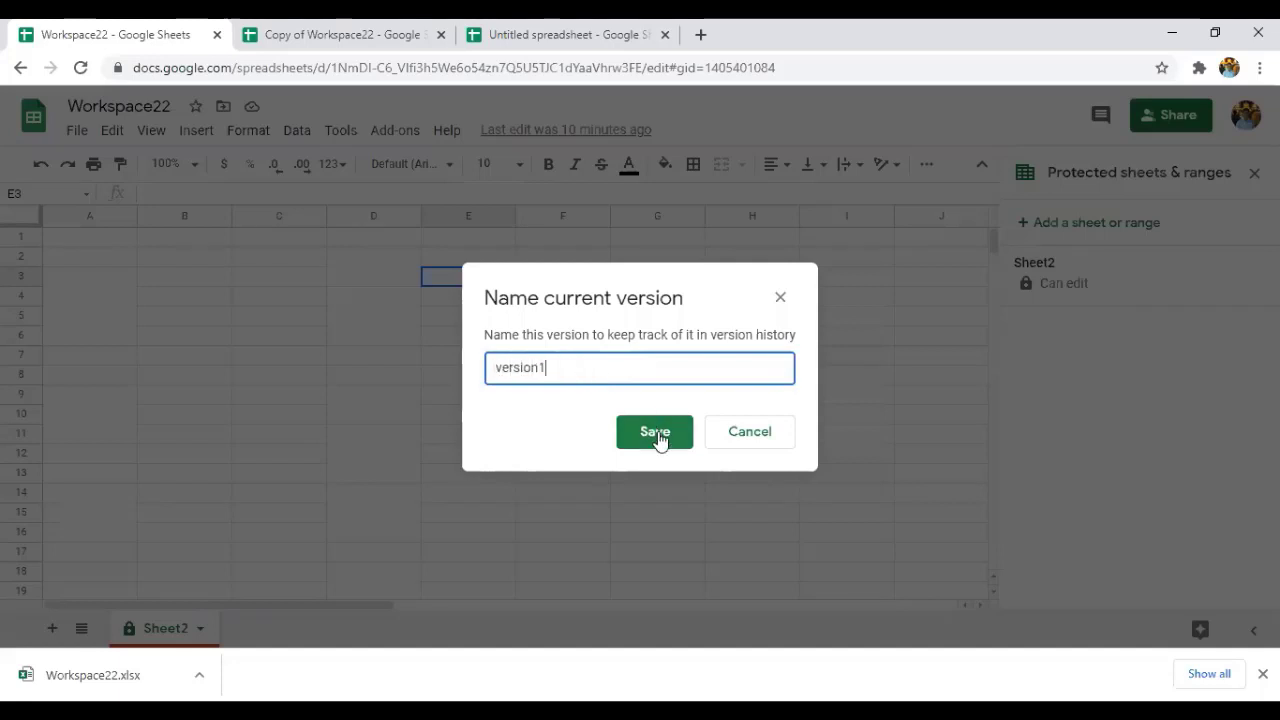
left_click(657, 435)
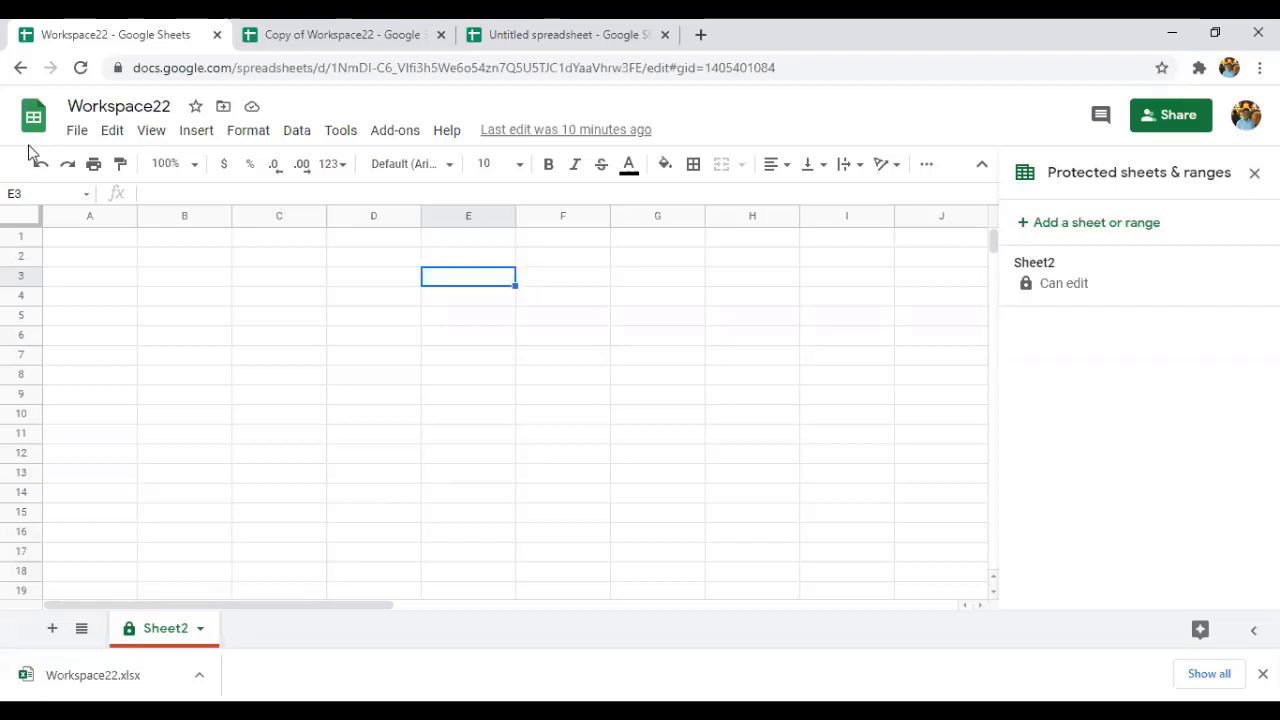
Check version1 in See version history, then return to the spreadsheet.
left_click(77, 131)
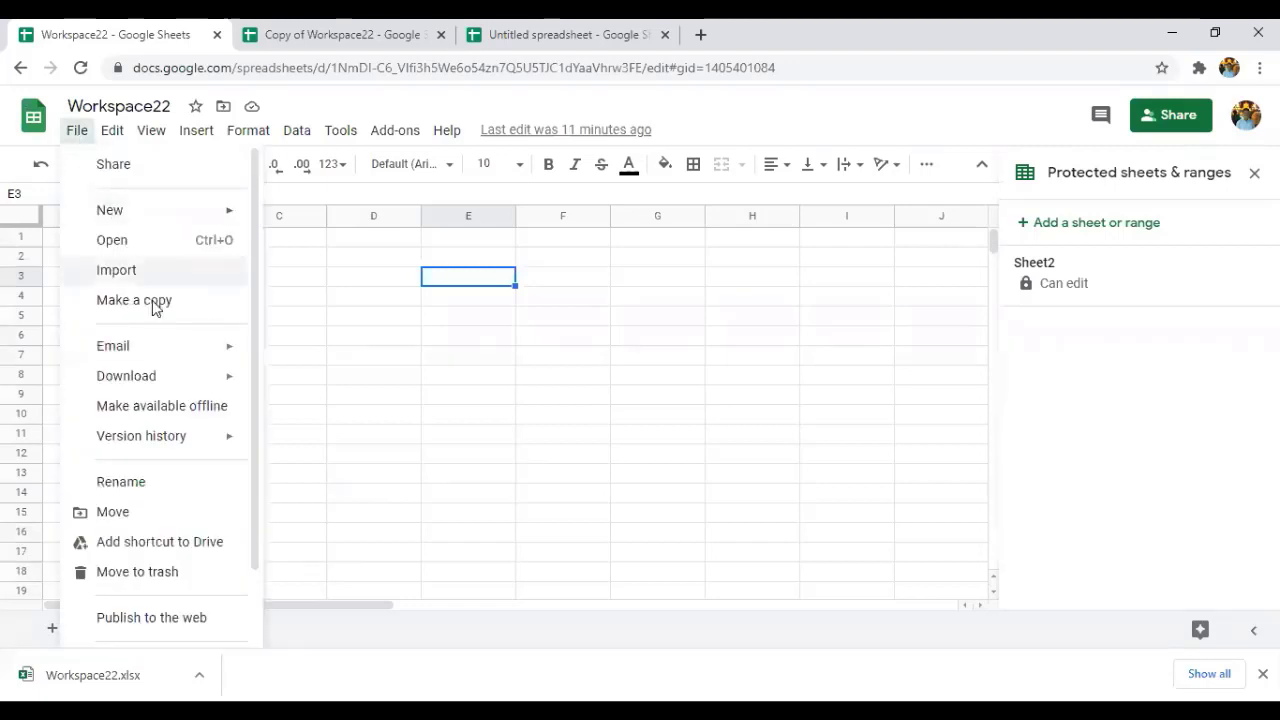
mouse_move(185, 440)
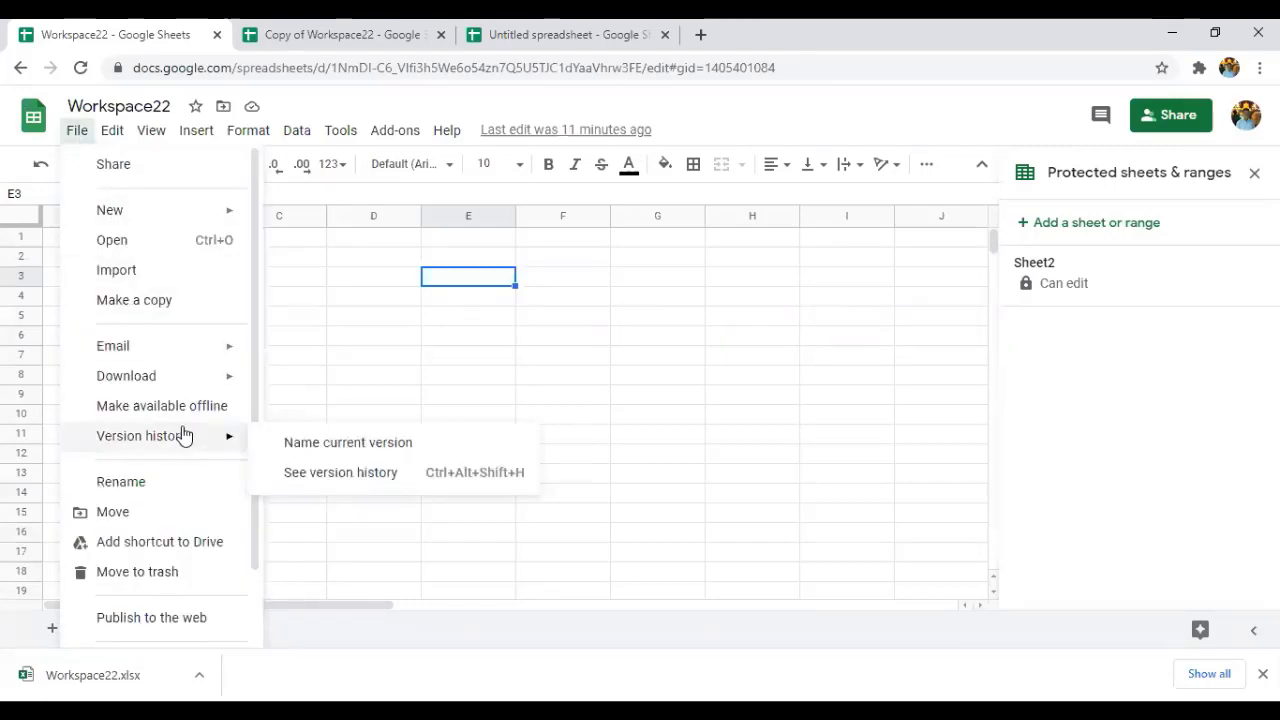
left_click(322, 486)
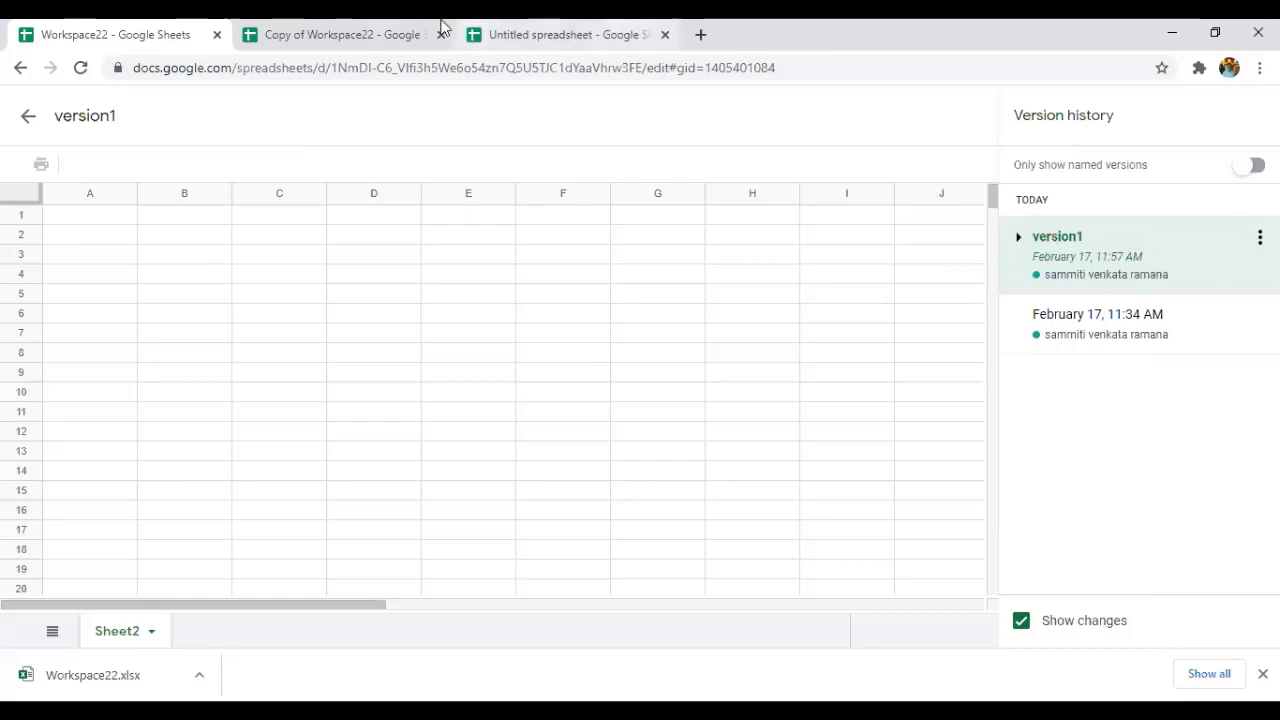
left_click(29, 117)
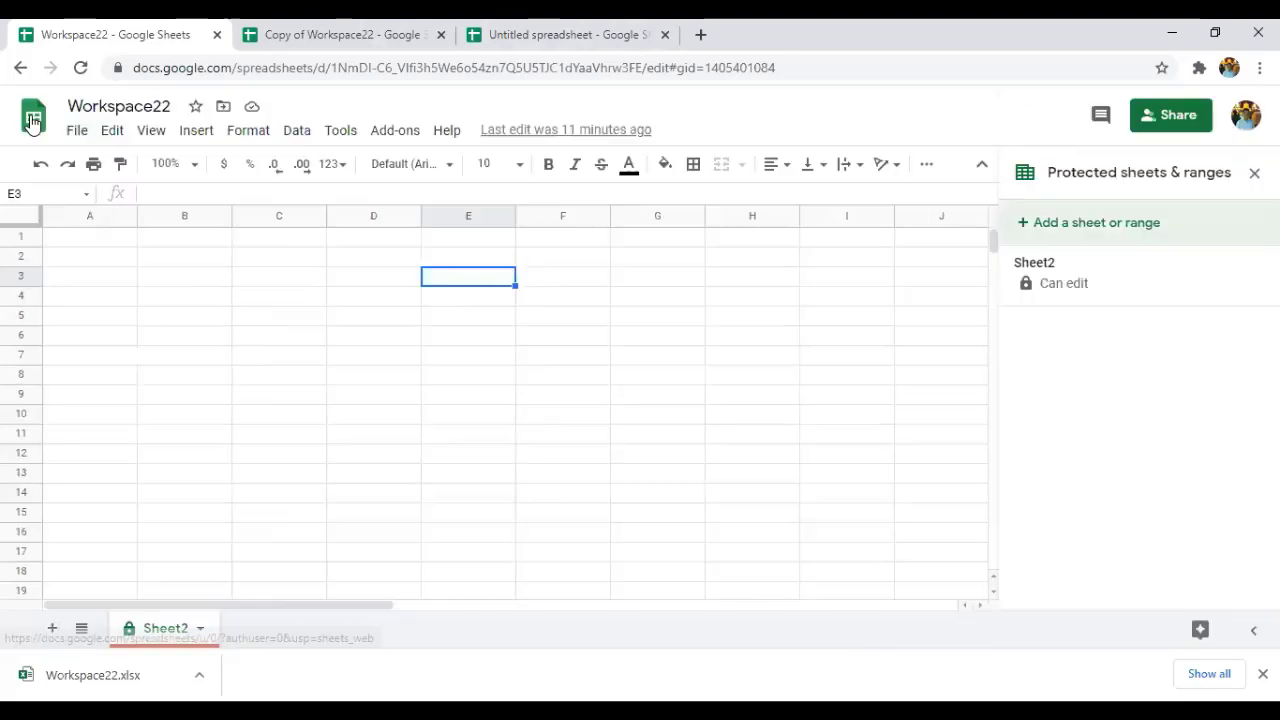
left_click(78, 137)
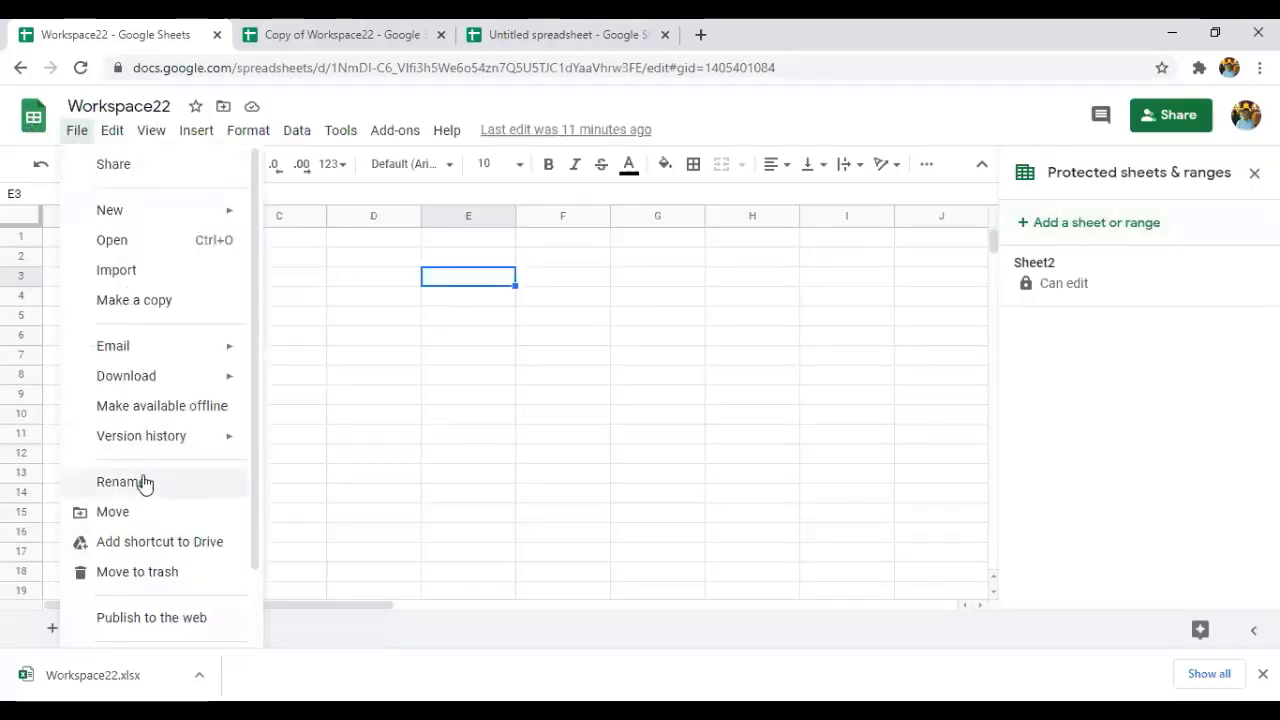
Keep the title Workspace22 and move the spreadsheet from My Drive into the Google Photos folder.
left_click(143, 482)
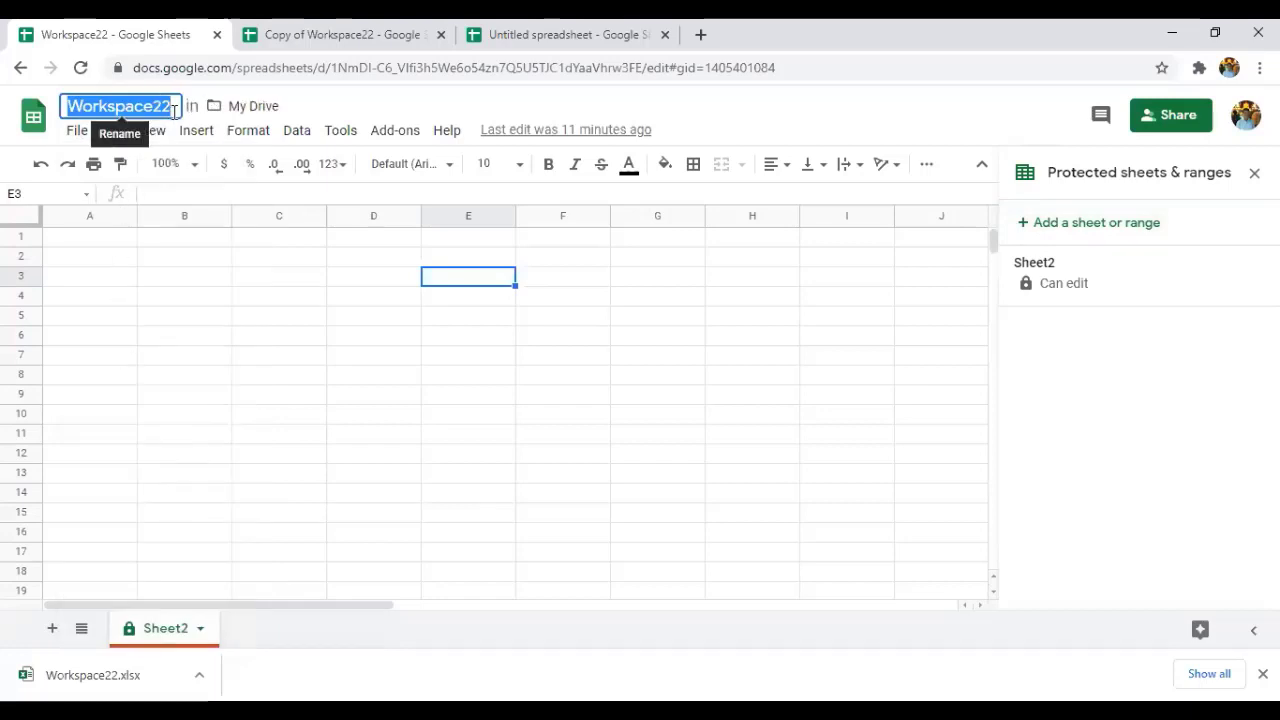
left_click(106, 260)
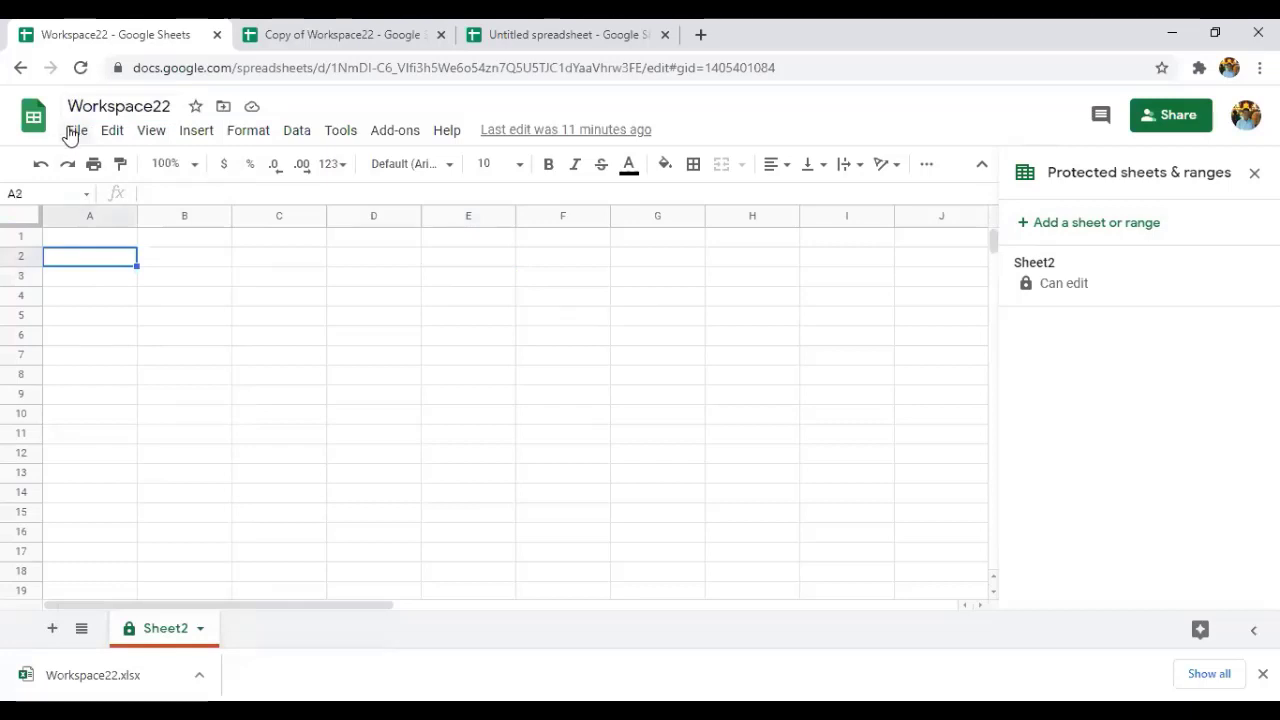
left_click(72, 134)
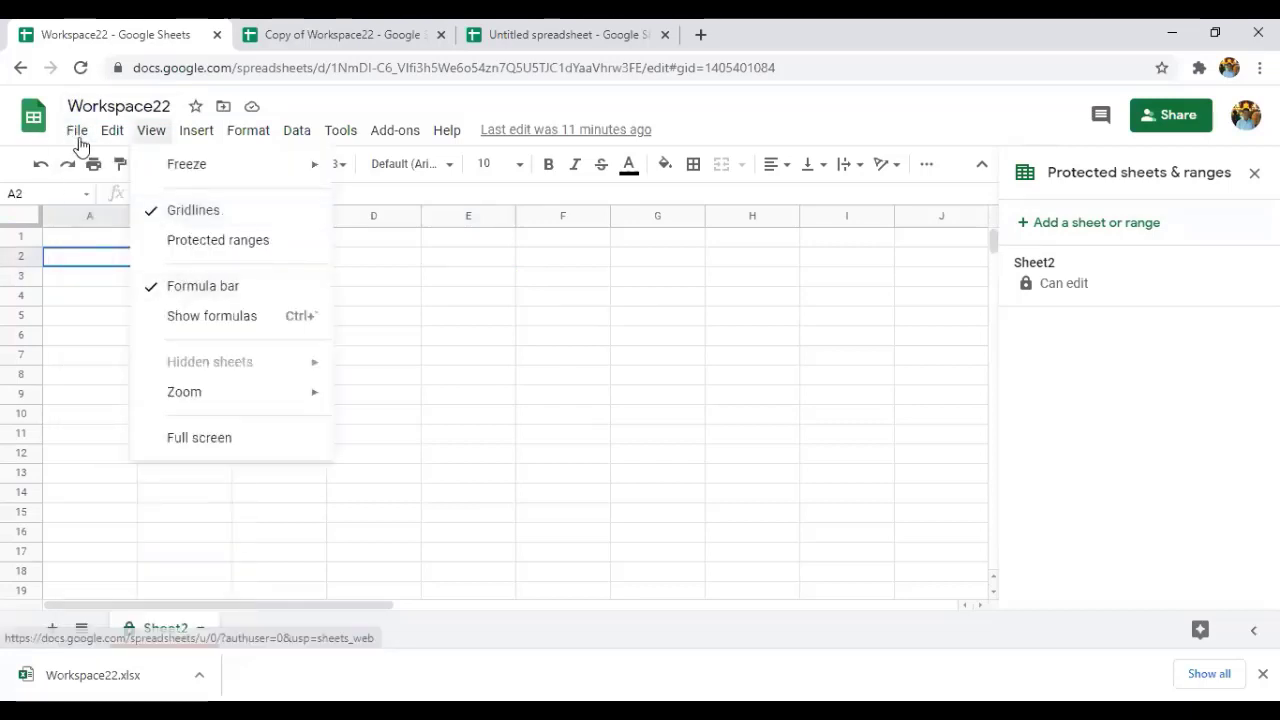
mouse_move(80, 140)
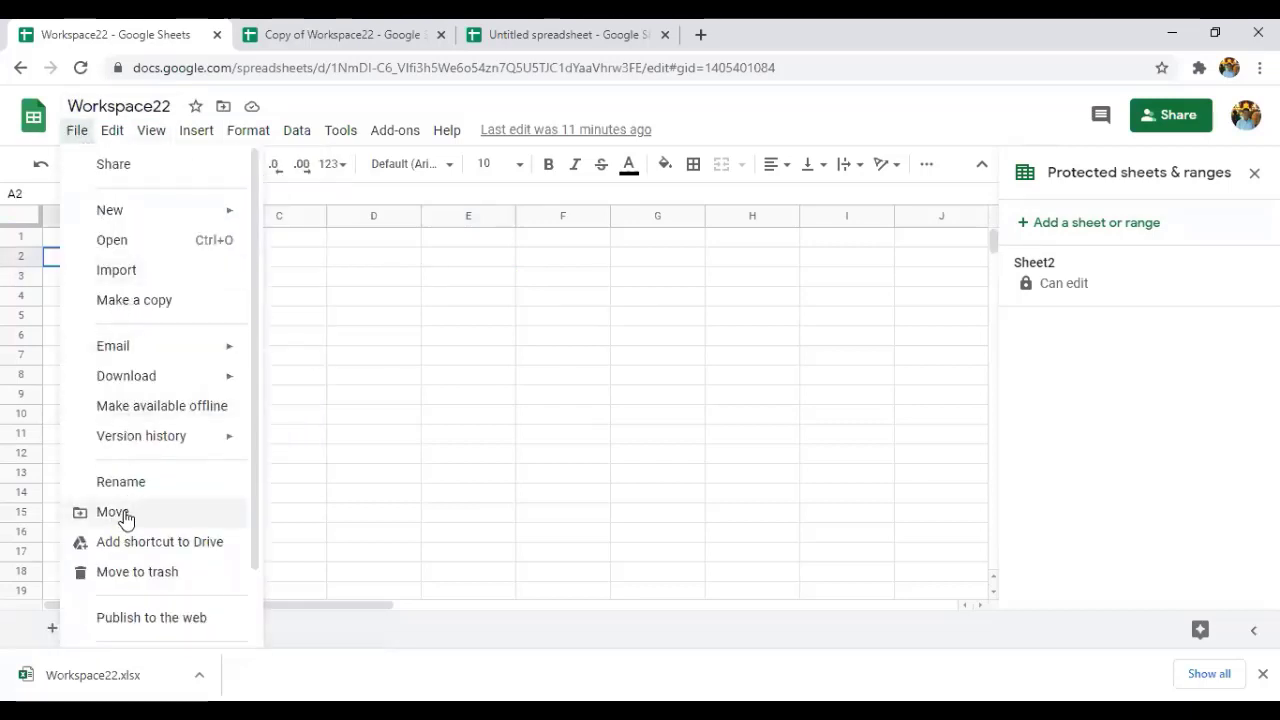
left_click(124, 512)
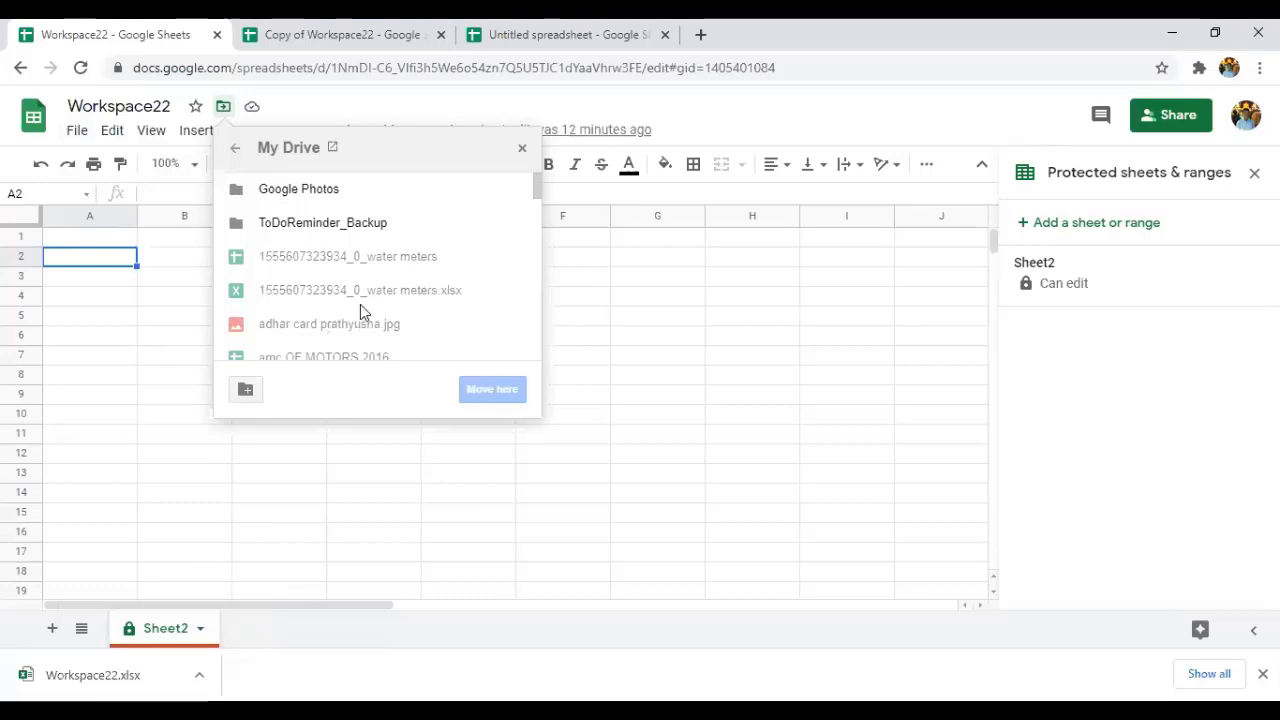
scroll(362, 312, "down", 3)
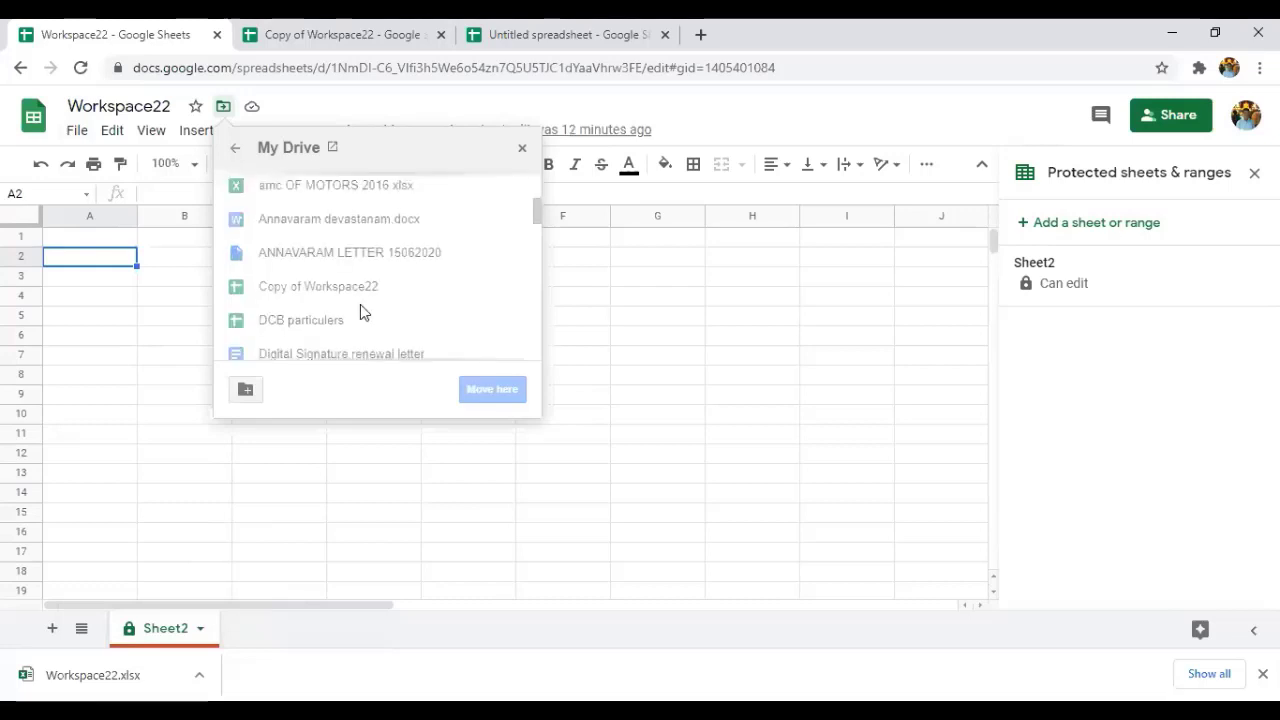
left_click(246, 390)
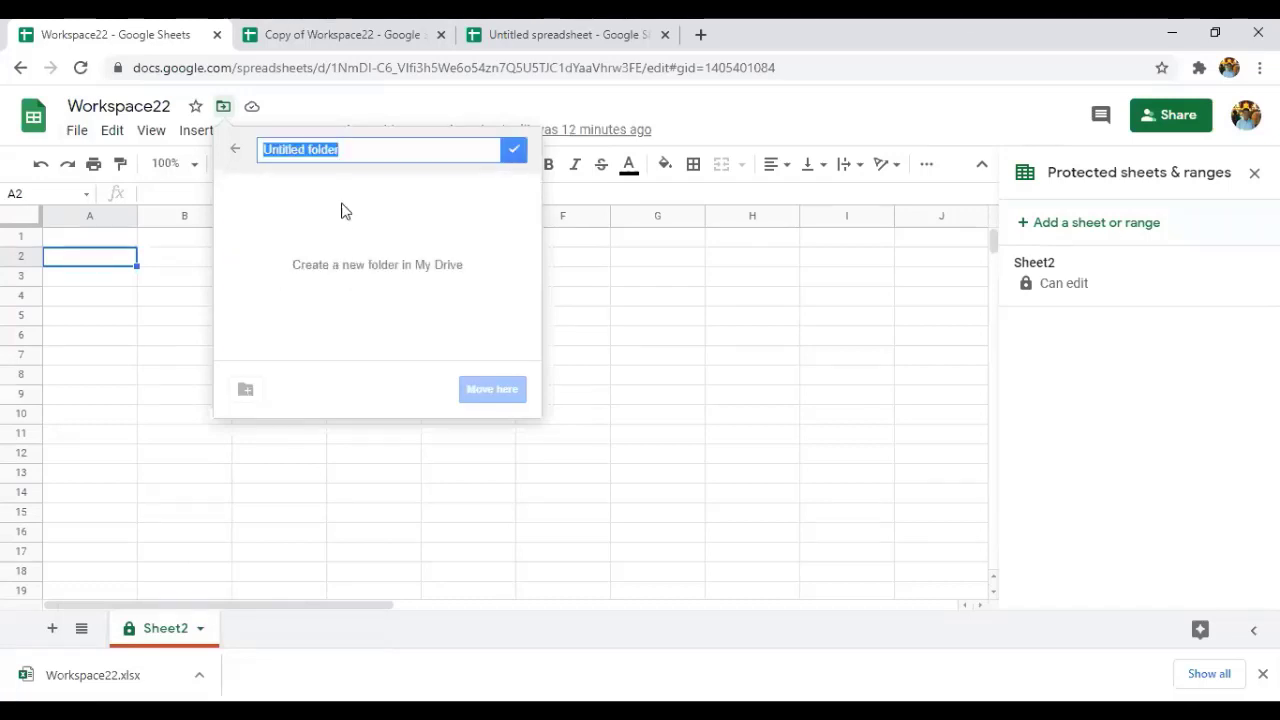
left_click(233, 150)
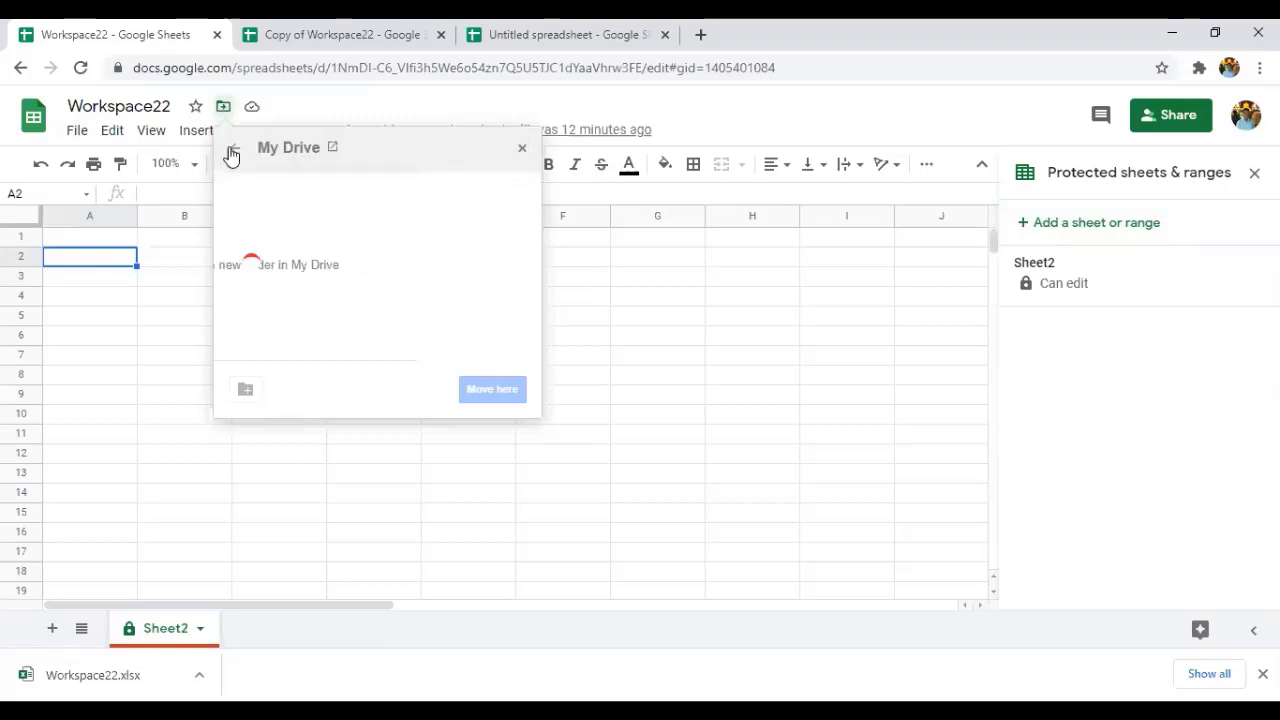
left_click(345, 187)
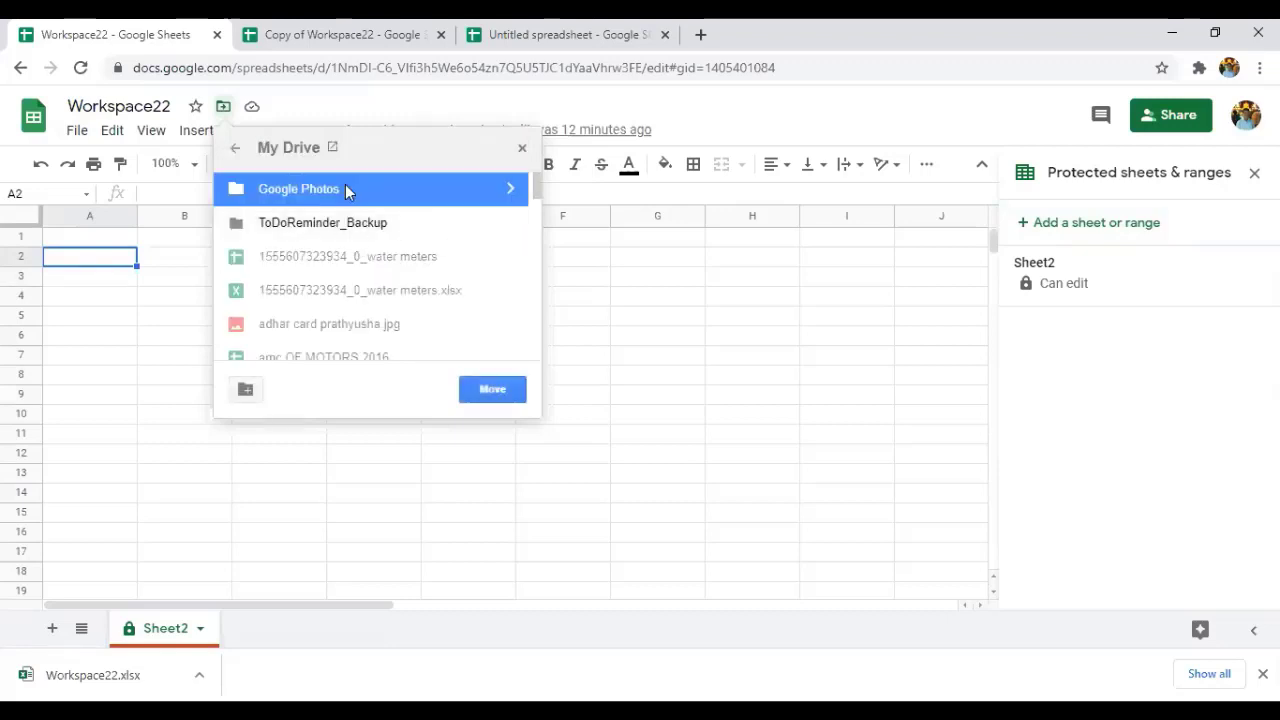
left_click(495, 390)
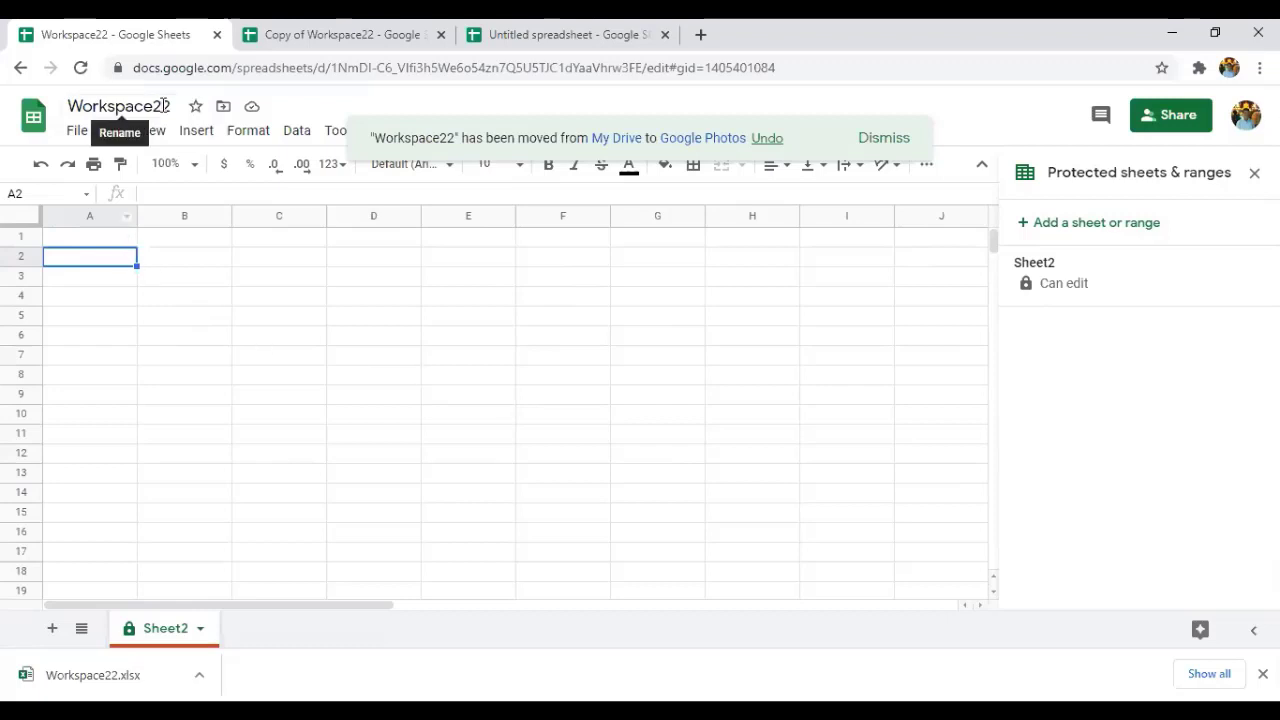
left_click(77, 133)
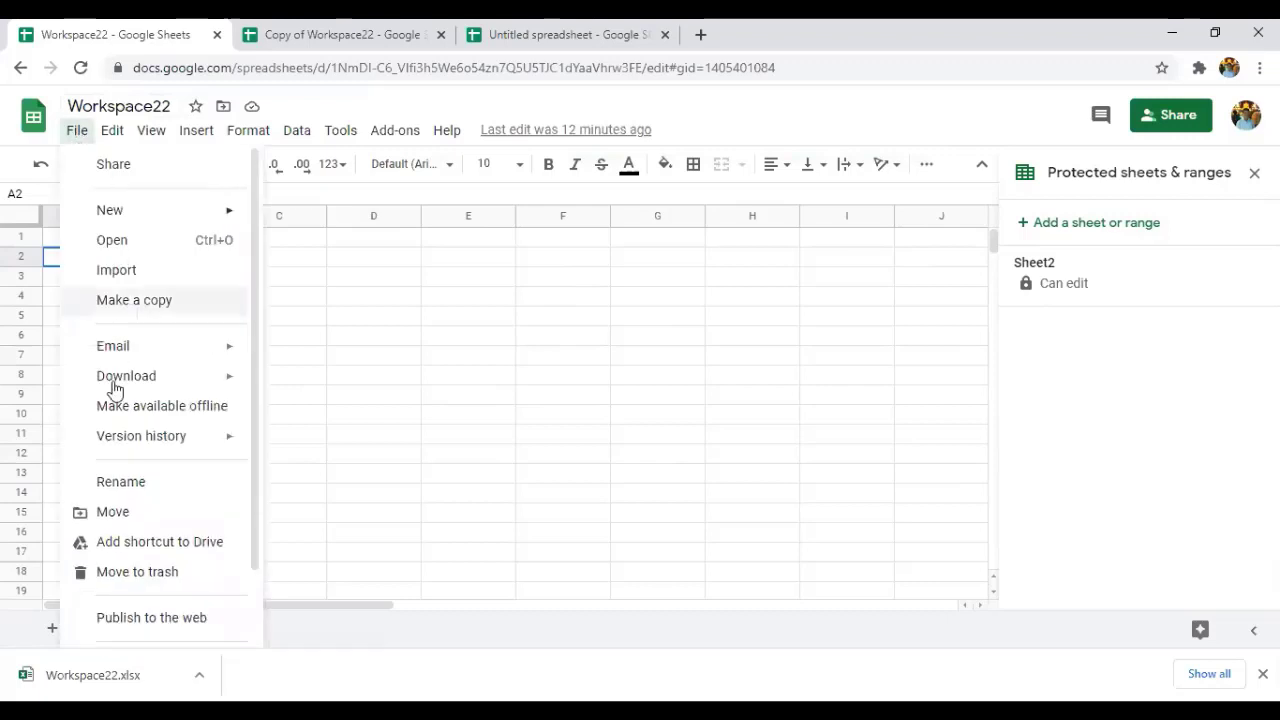
Add a shortcut to Workspace22 in My Drive while the file stays in Google Photos.
left_click(131, 556)
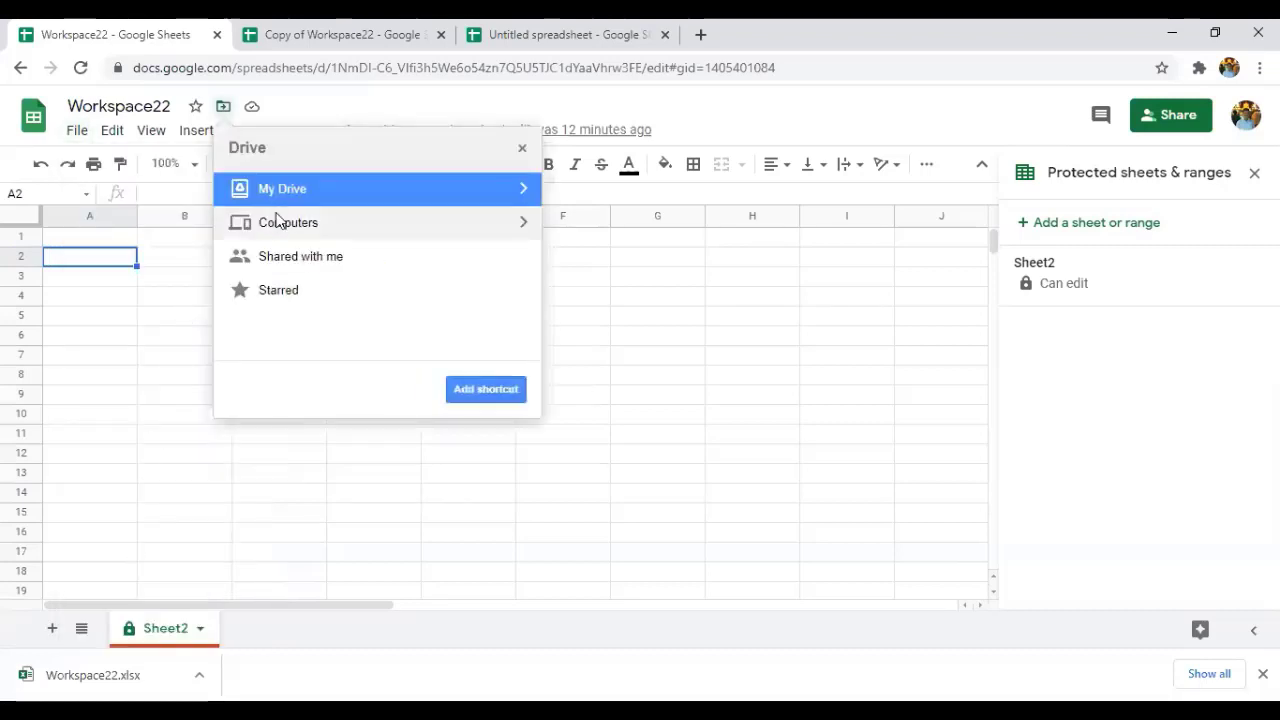
left_click(484, 392)
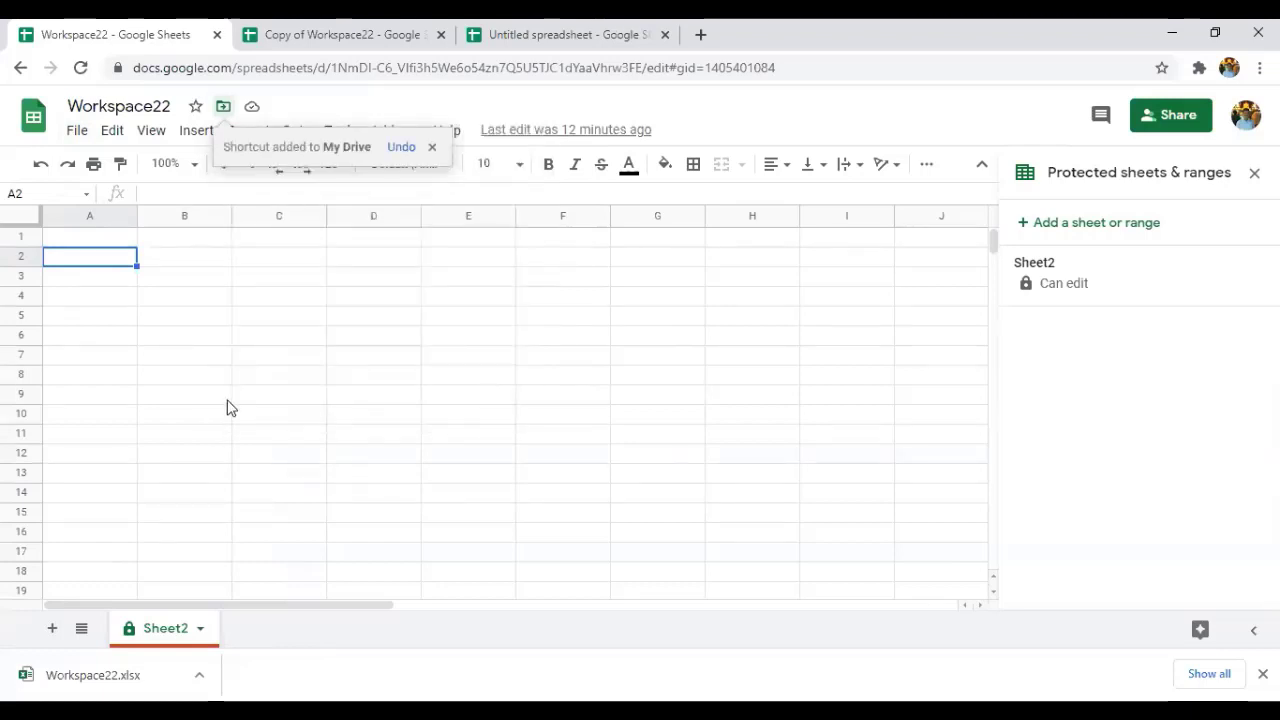
left_click(74, 132)
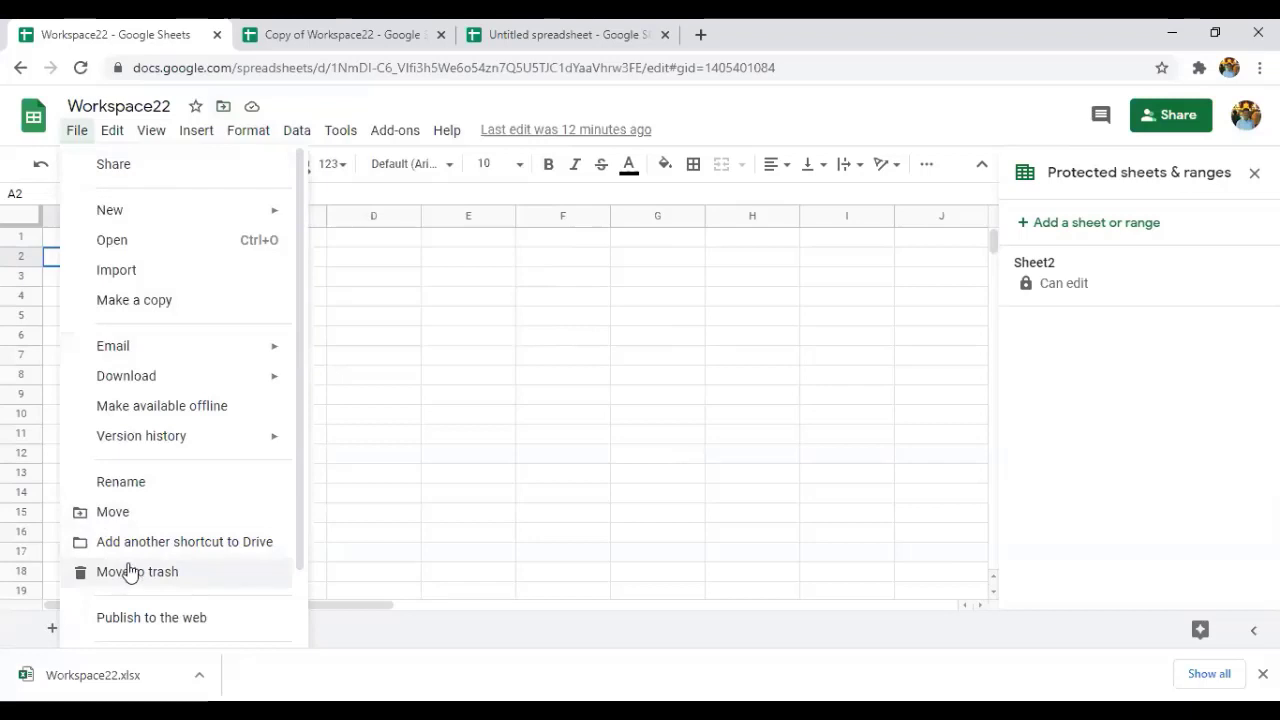
Trash Workspace22, return to the Sheets home screen, and switch to the Copy of Workspace22 tab.
left_click(128, 570)
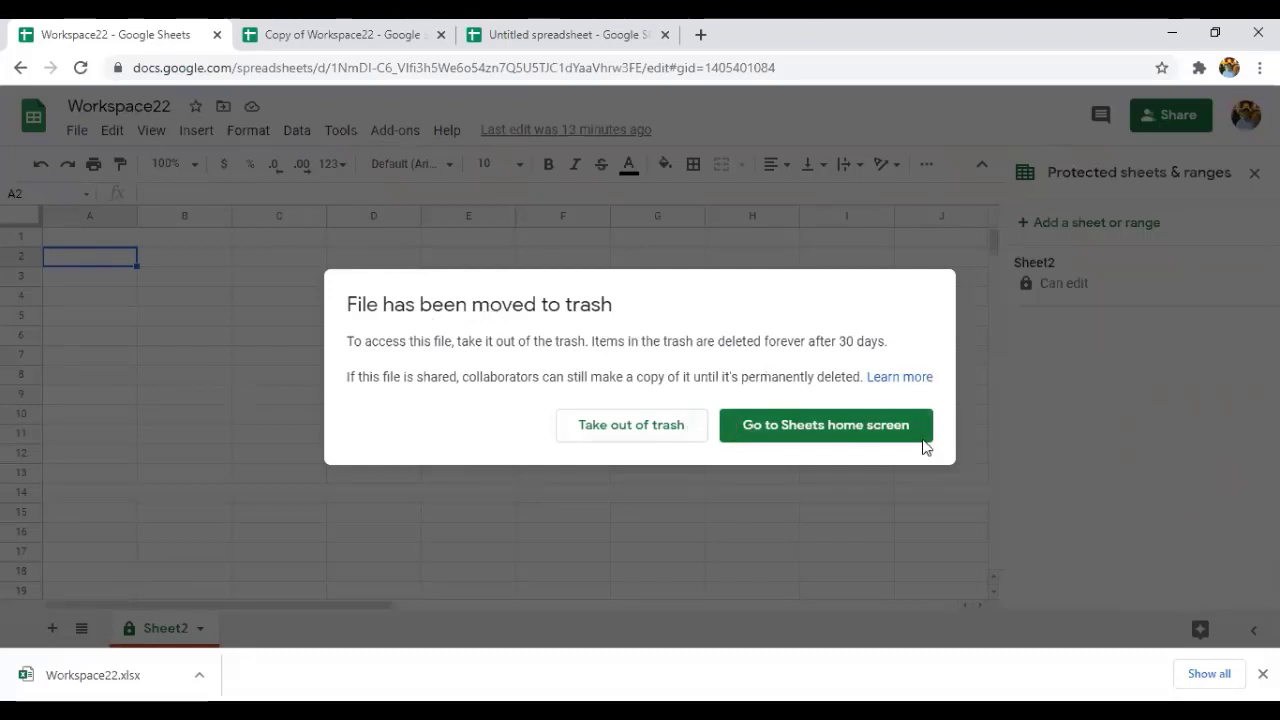
left_click(830, 438)
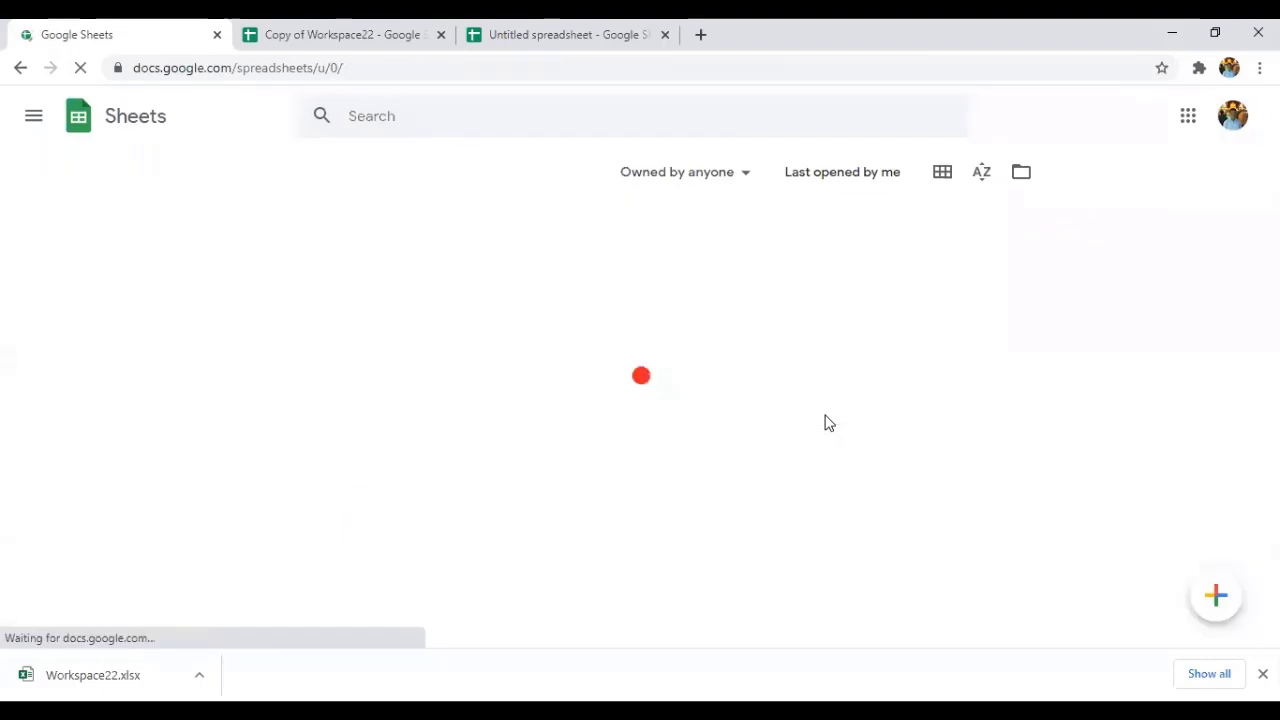
left_click(415, 27)
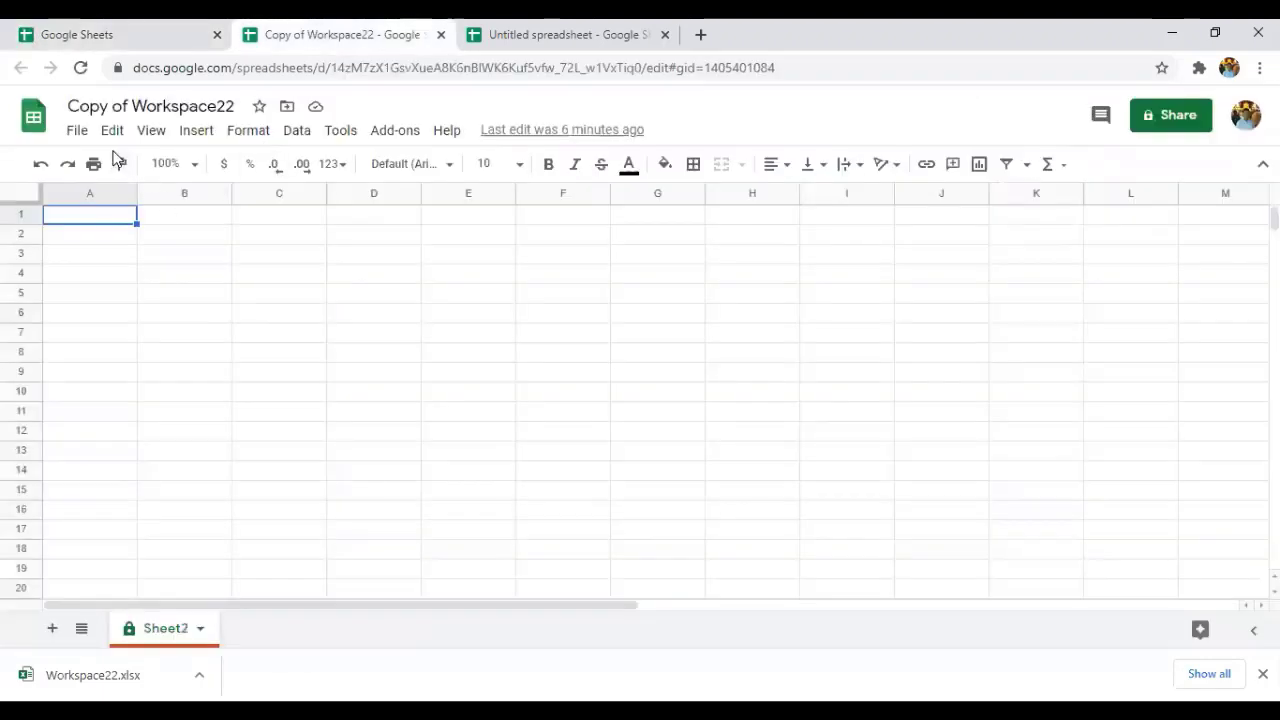
Enter 'gfthrthrdy' in A1, then undo and redo it so the text remains.
left_click(114, 142)
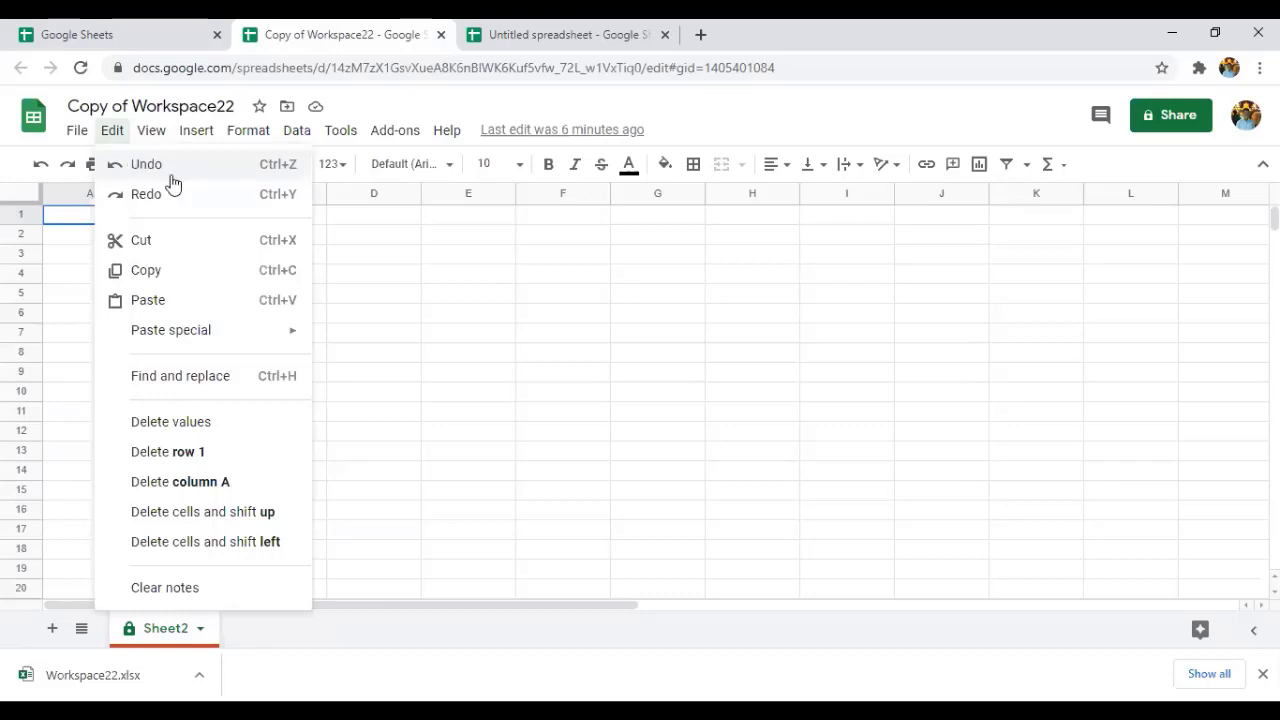
left_click(66, 230)
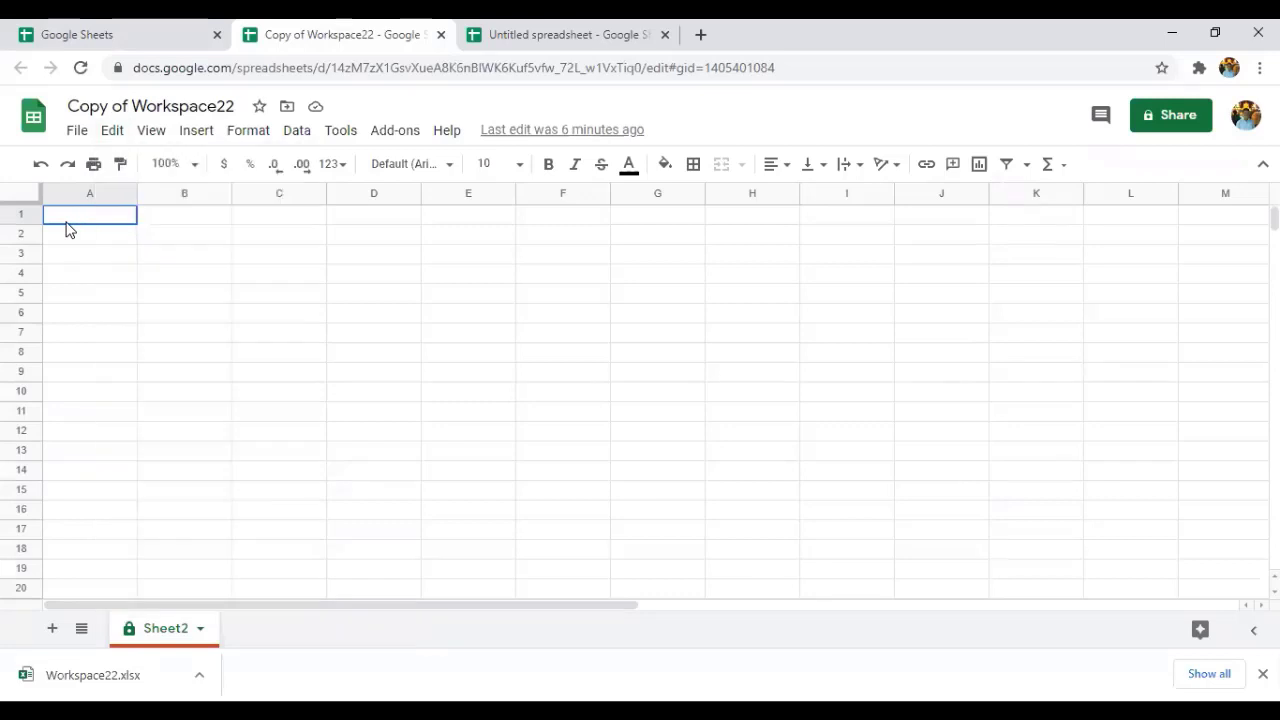
type("gfthrthrdy")
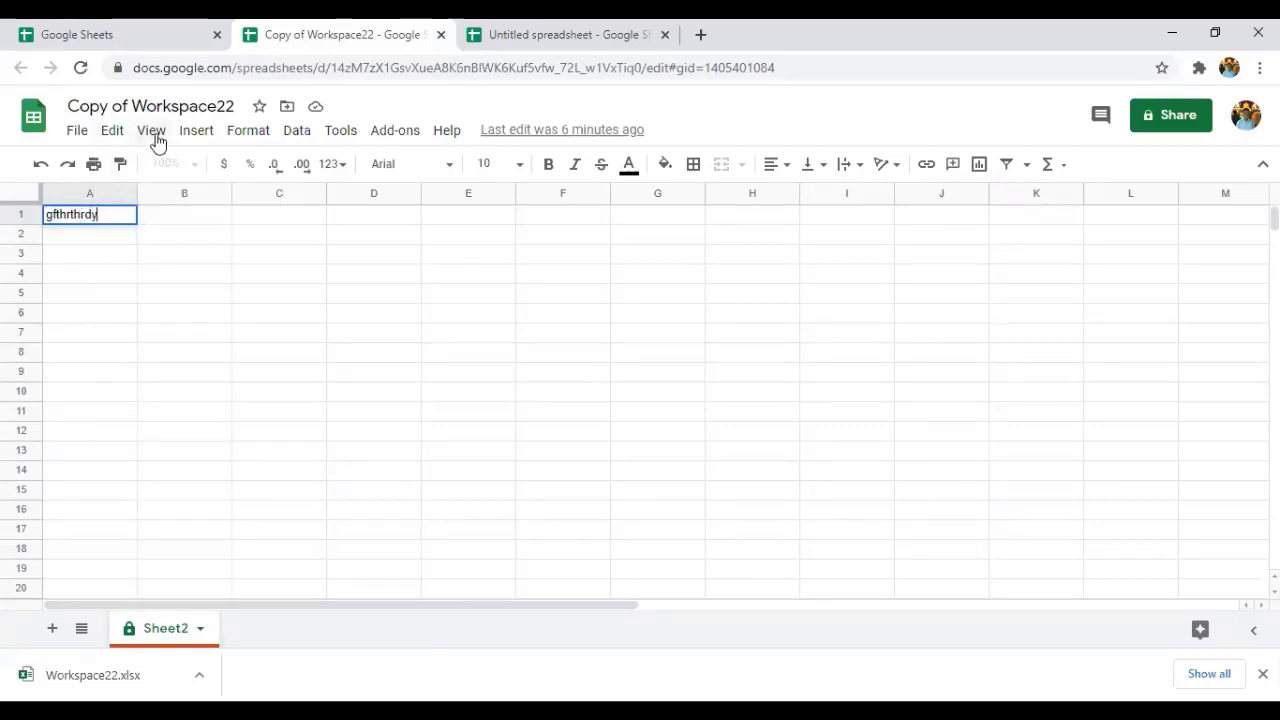
left_click(120, 138)
left_click(120, 138)
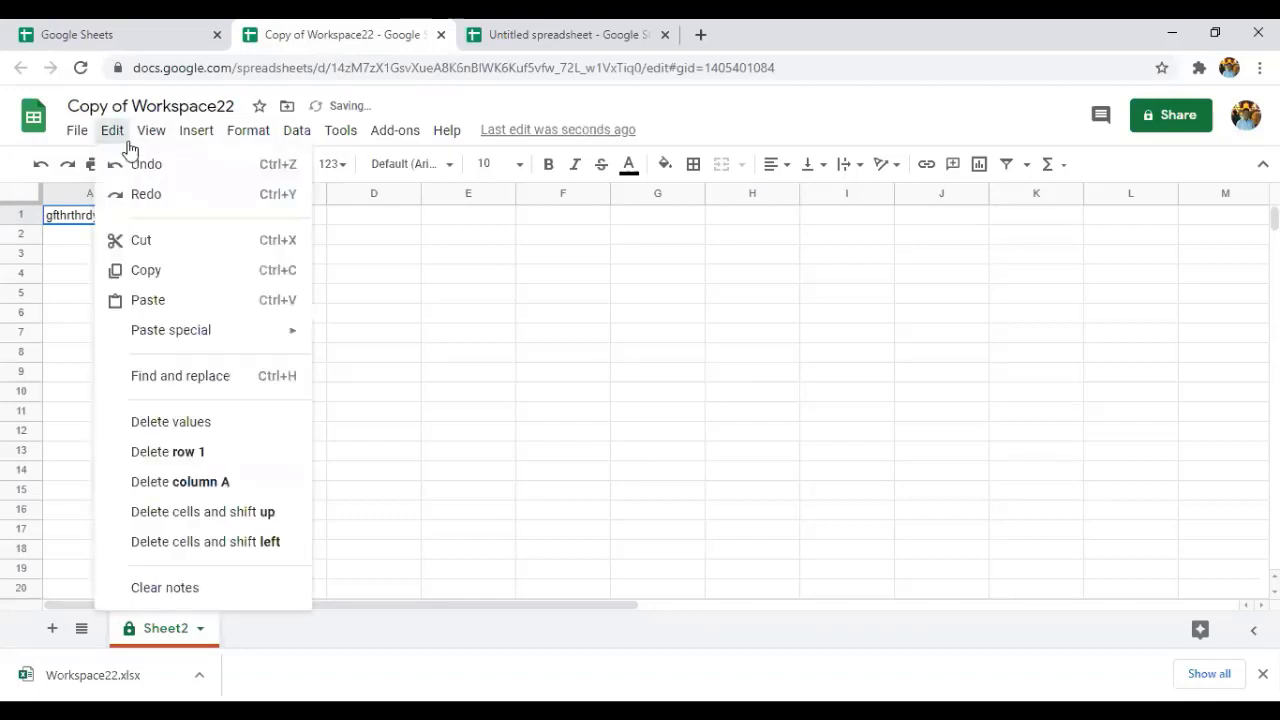
left_click(135, 167)
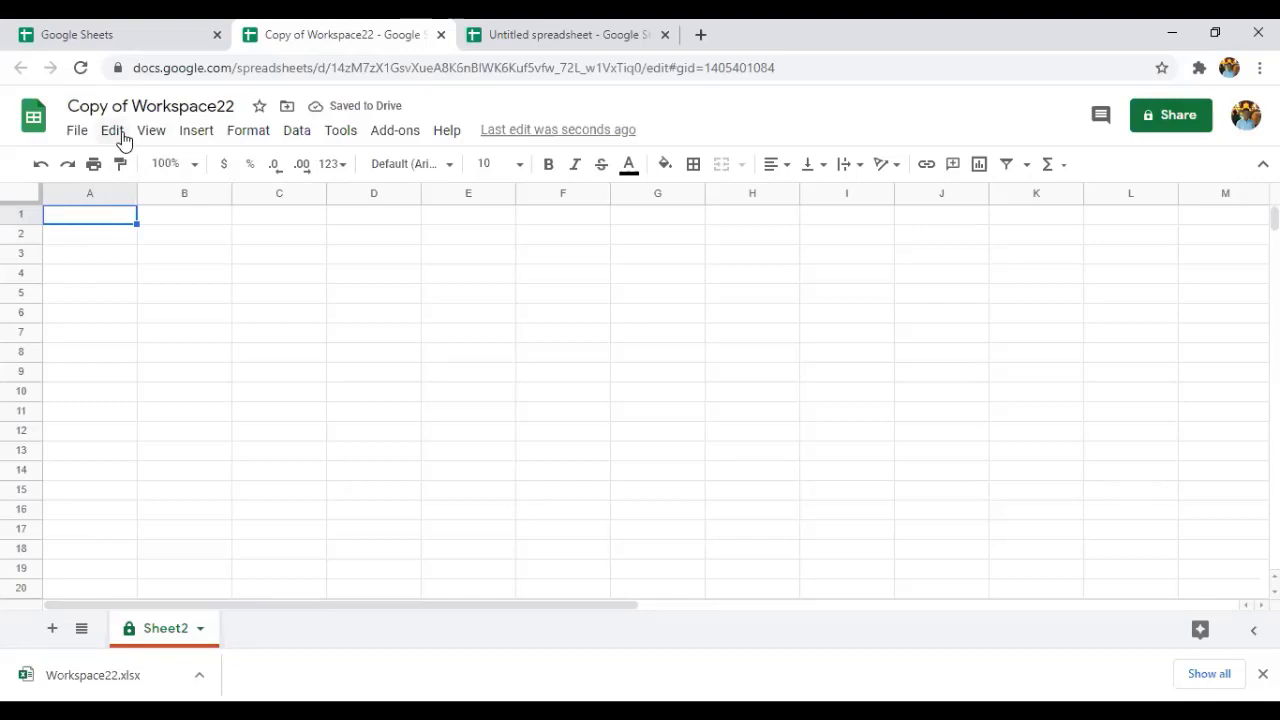
left_click(118, 133)
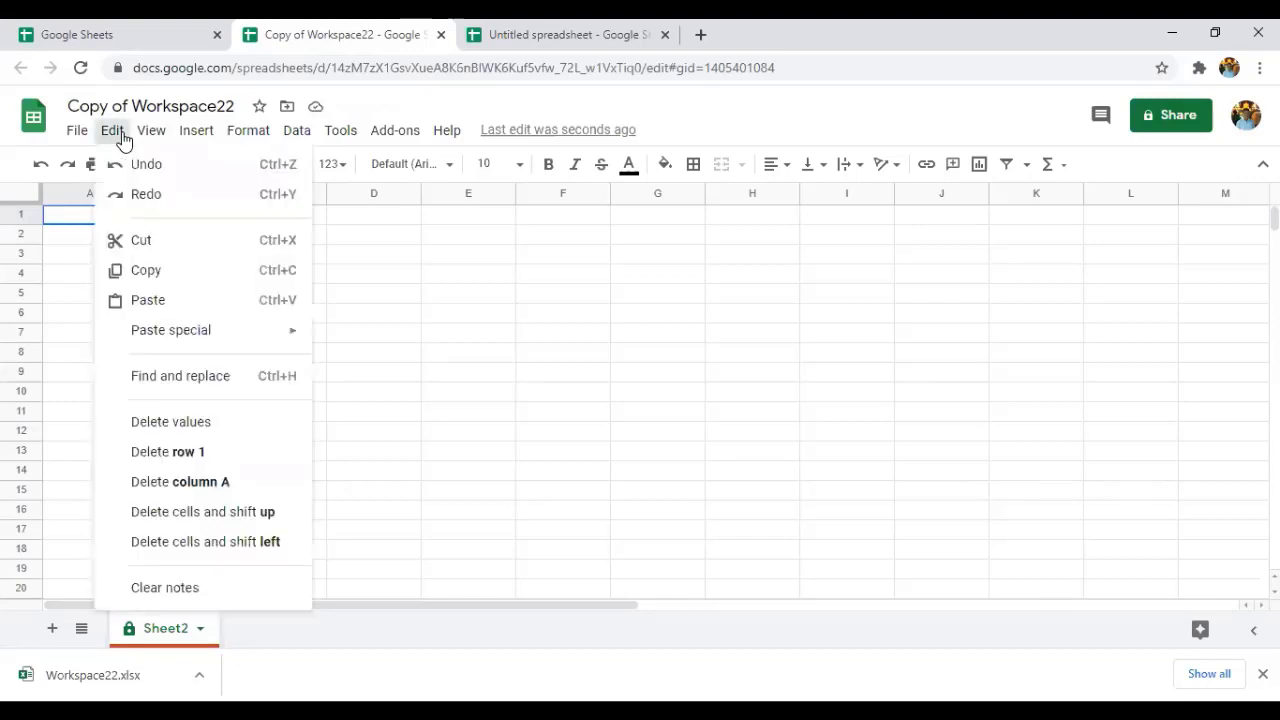
left_click(126, 199)
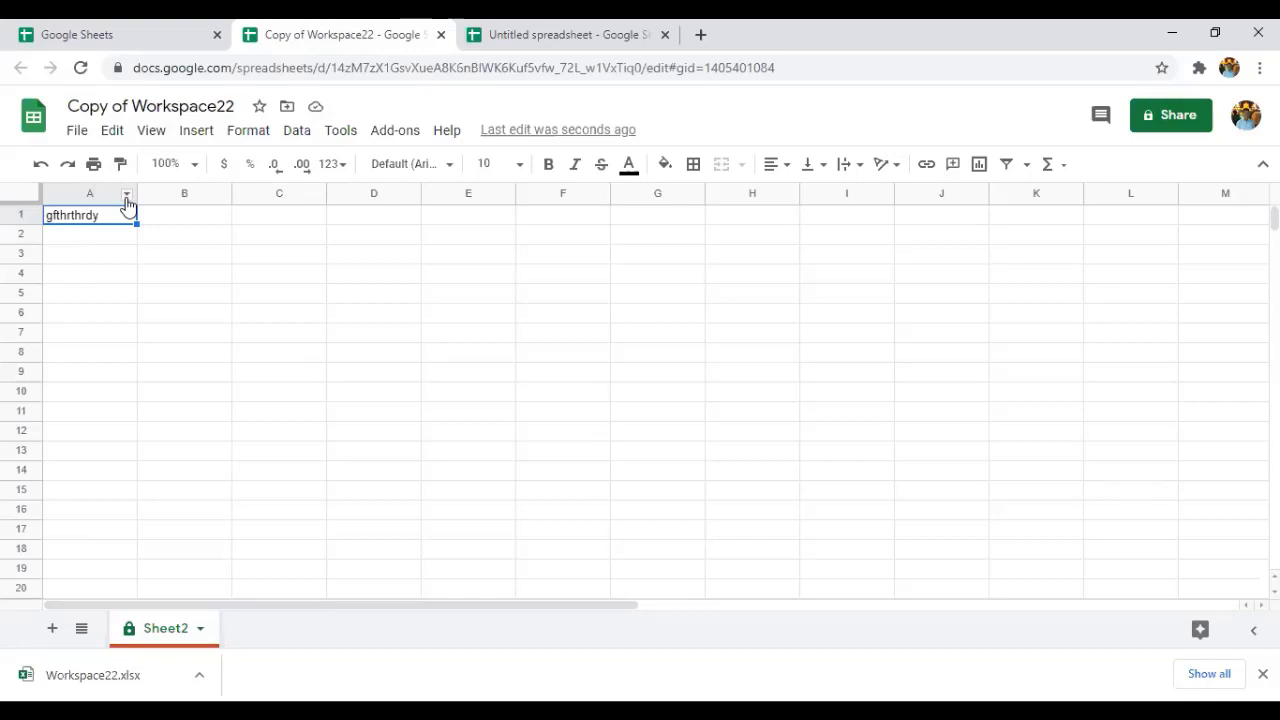
Copy the gfthrthrdy text from A1 and paste it into B3.
left_click(112, 131)
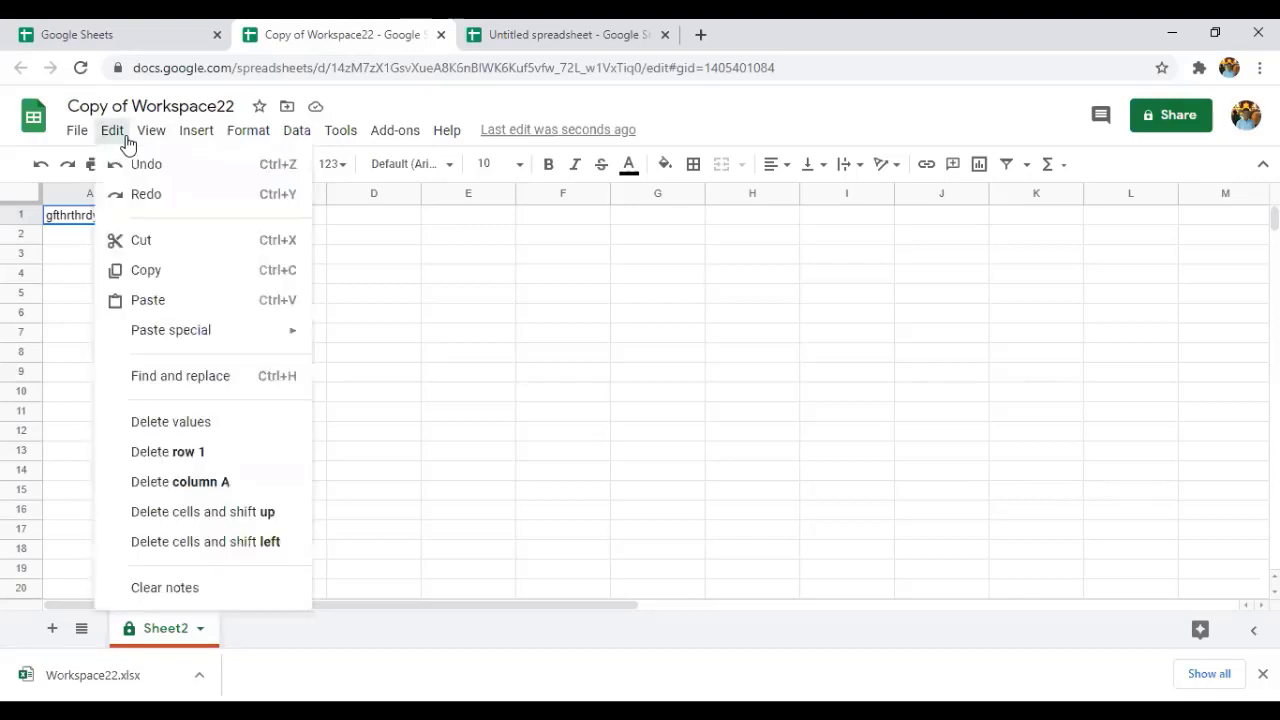
left_click(143, 269)
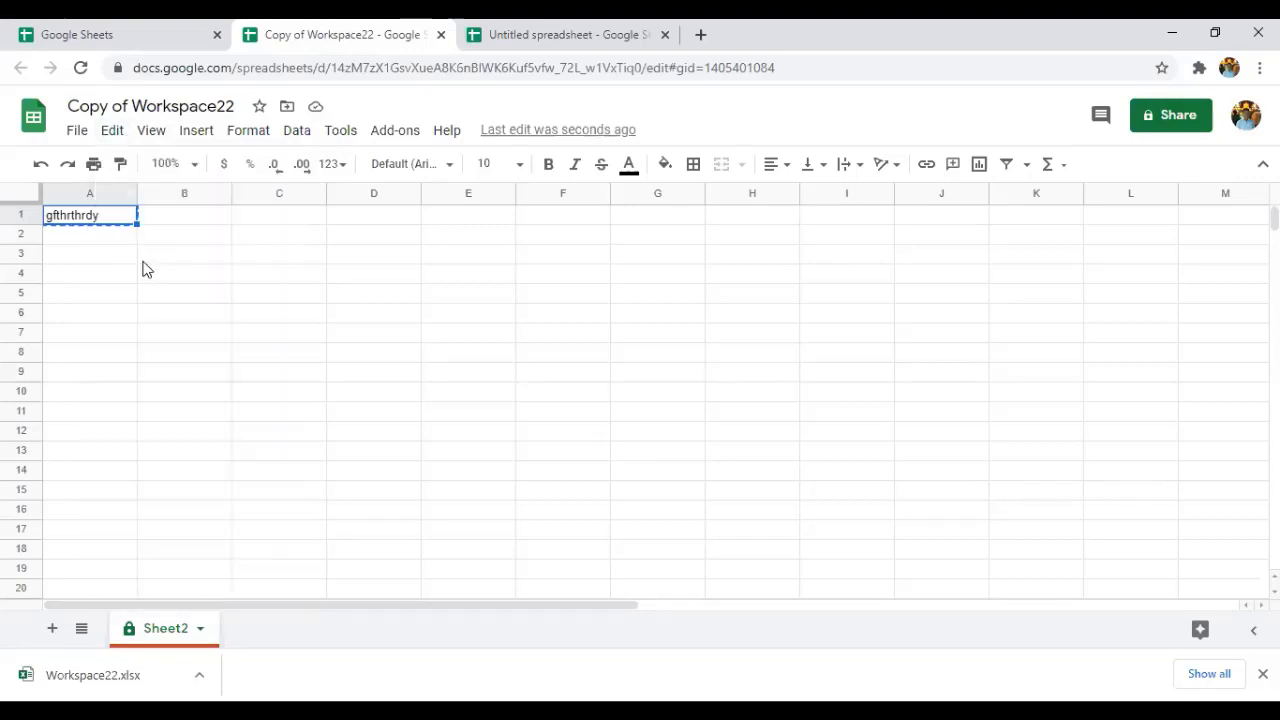
double_click(181, 257)
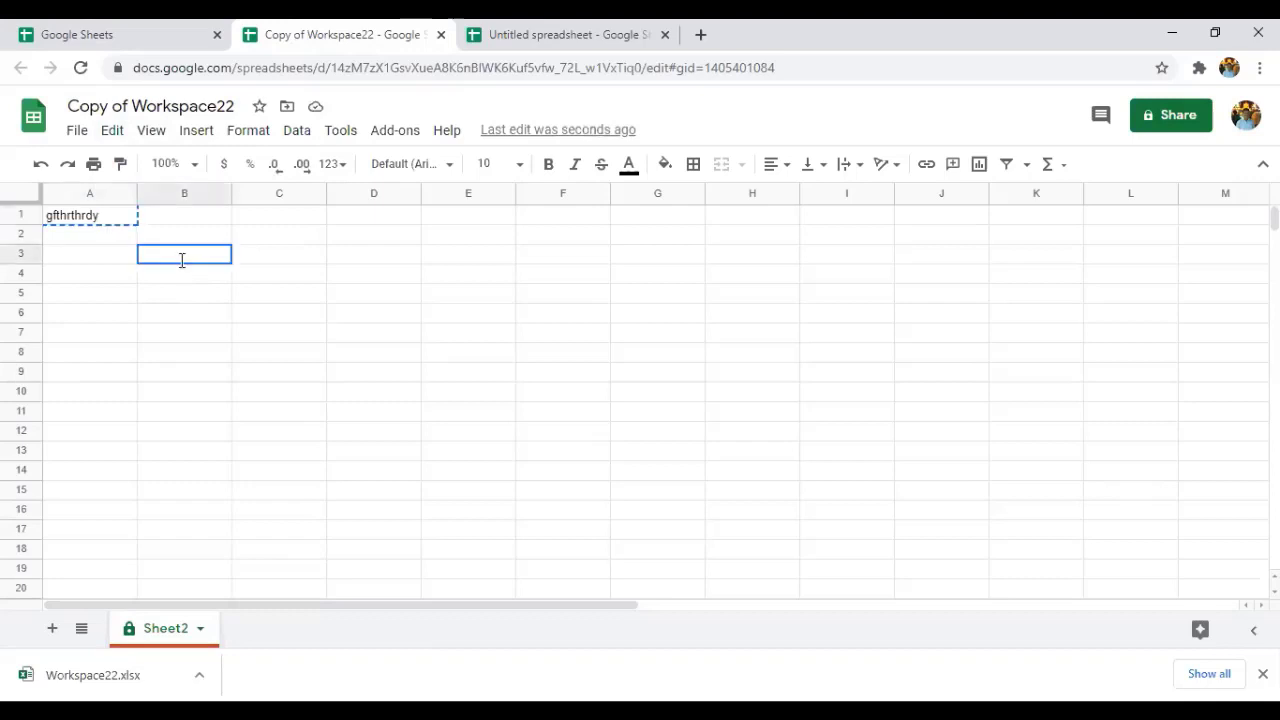
left_click(114, 133)
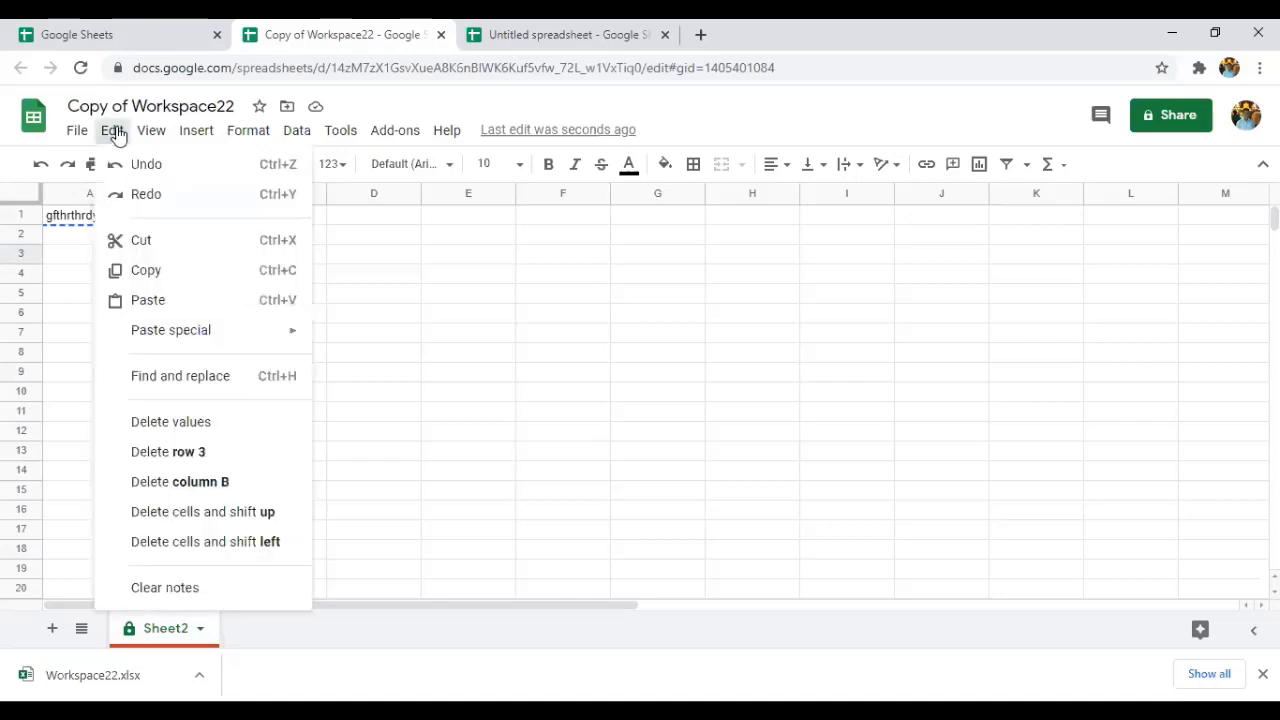
left_click(157, 298)
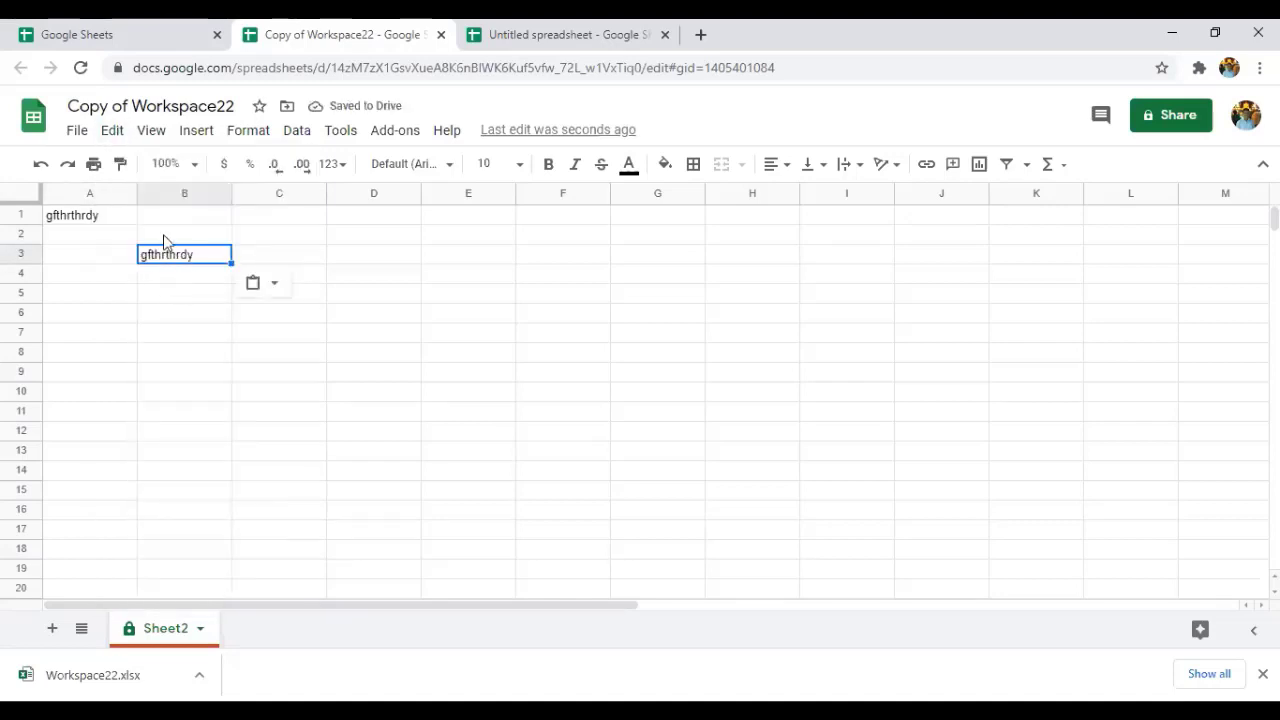
Cut the pasted text out of B3 with Edit > Cut.
left_click(112, 132)
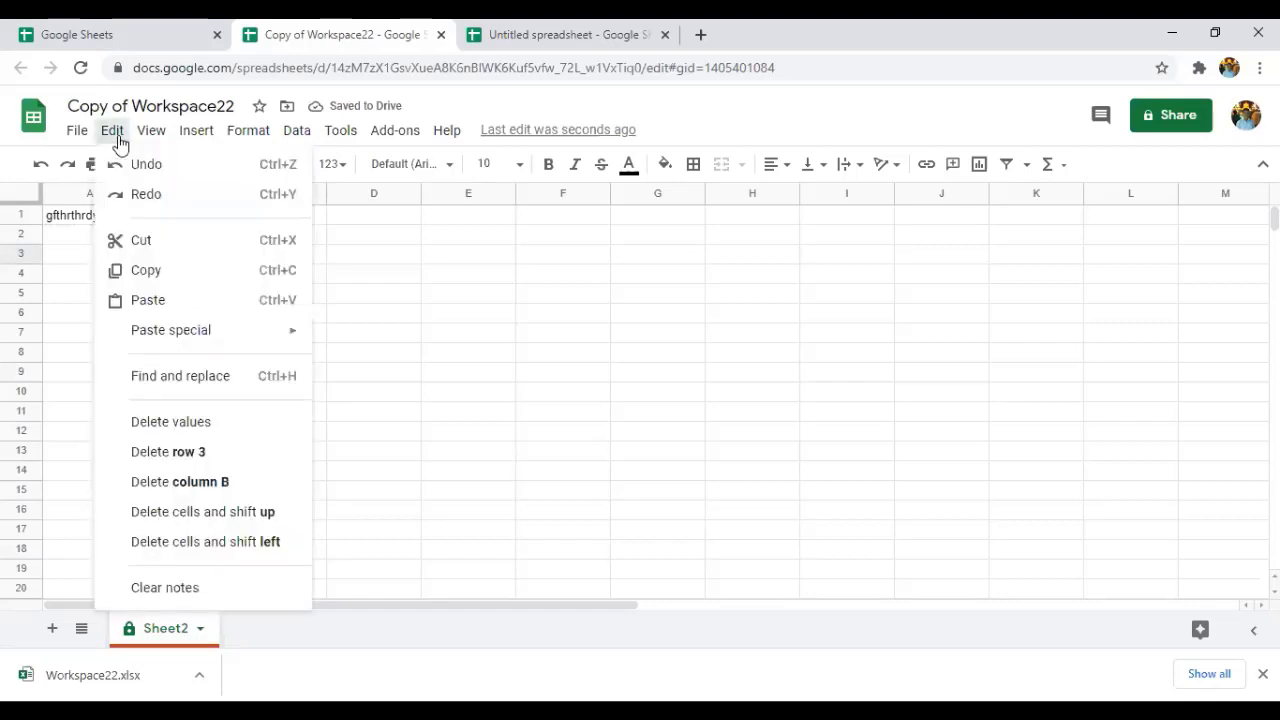
left_click(138, 241)
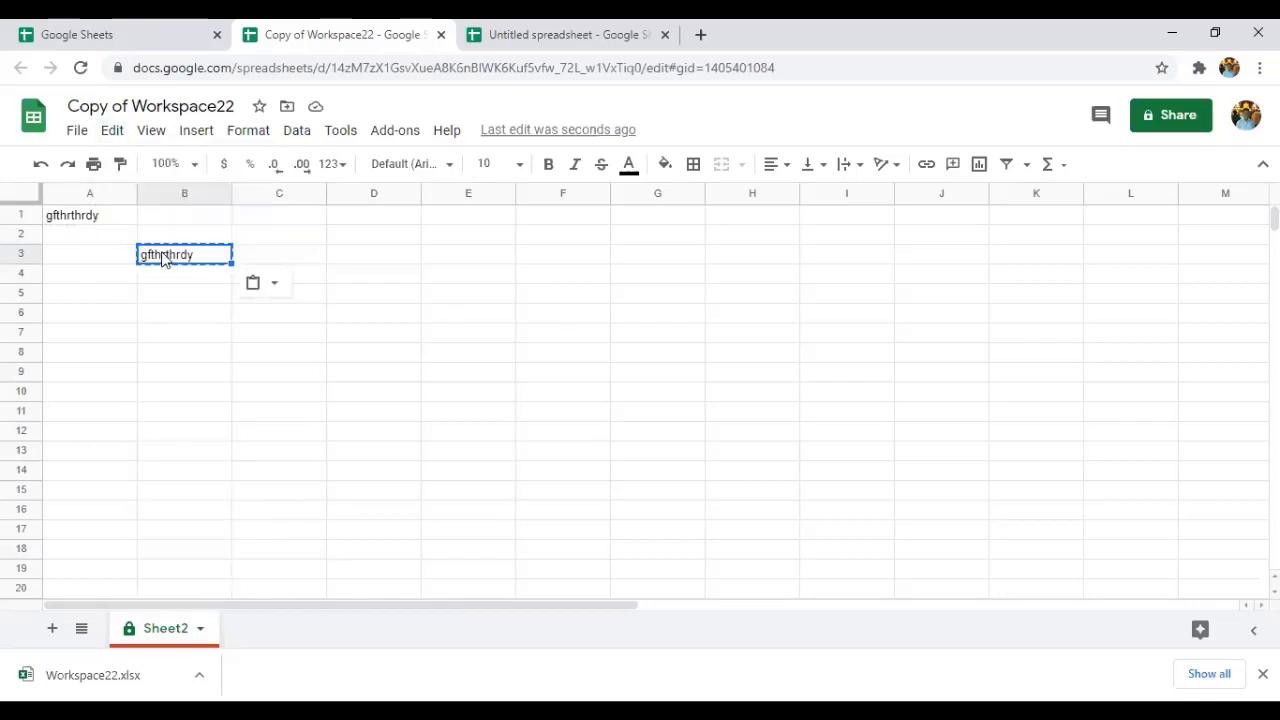
left_click(114, 136)
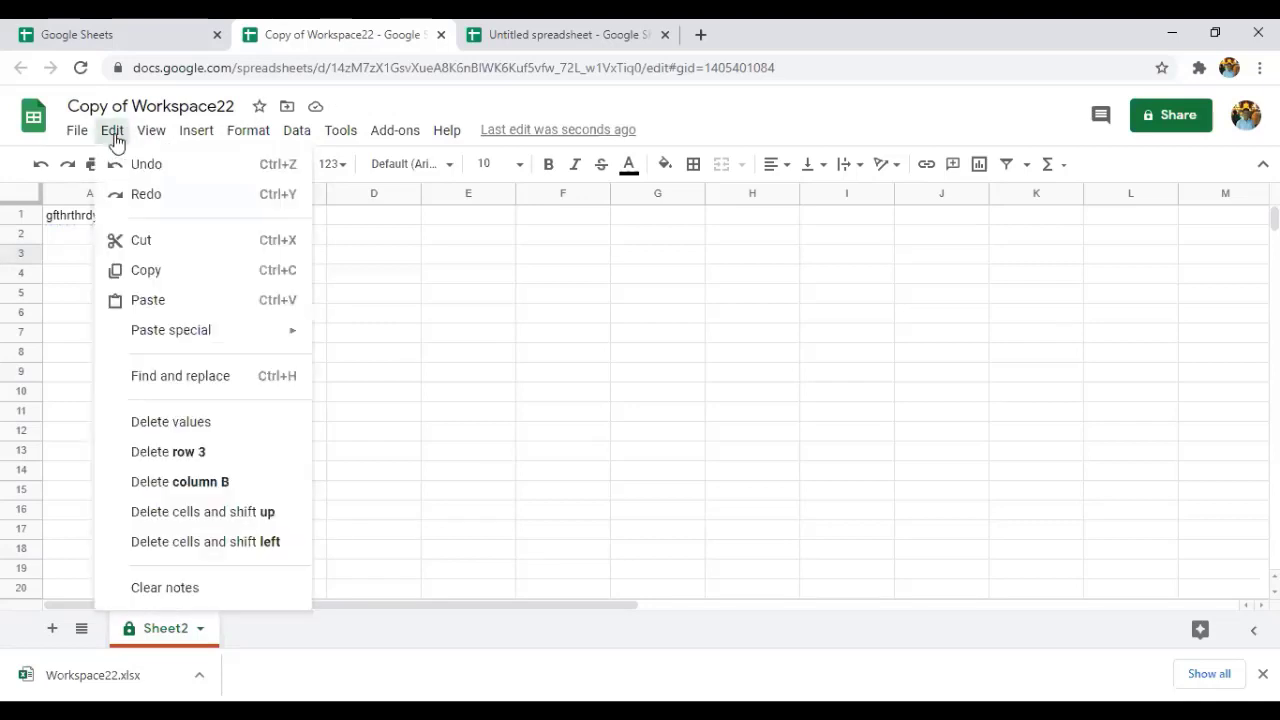
left_click(137, 252)
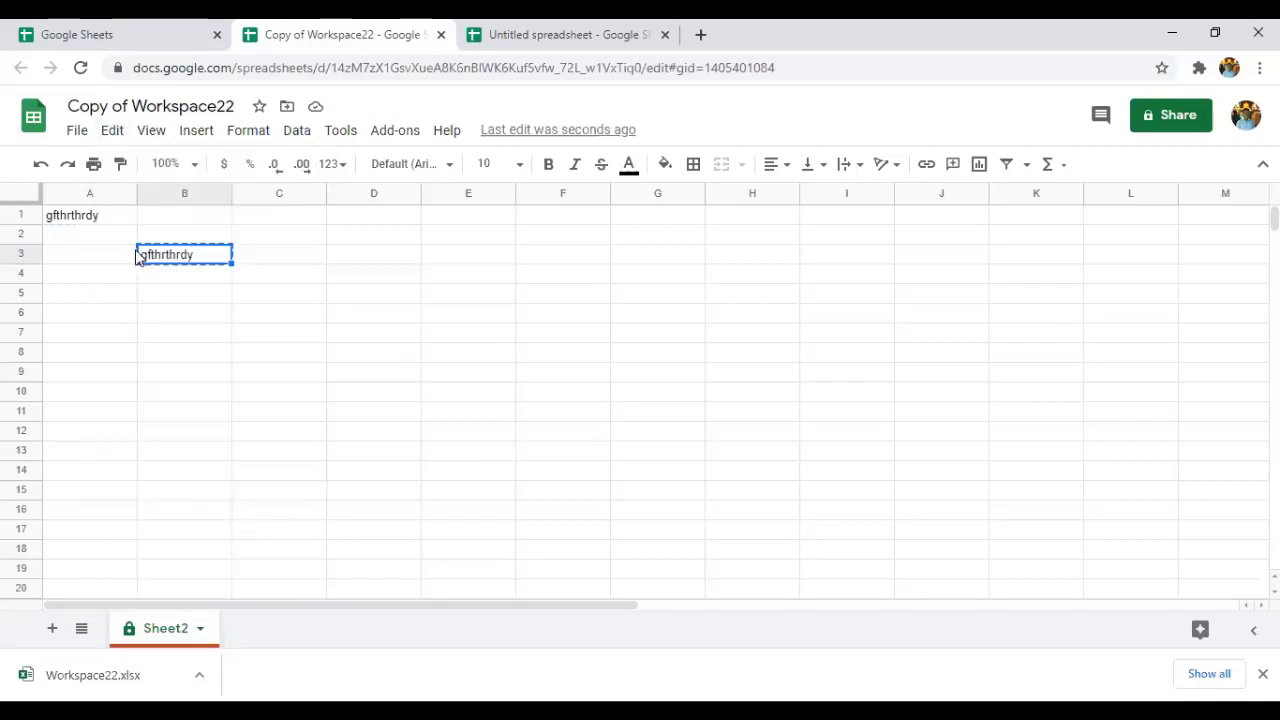
left_click(114, 136)
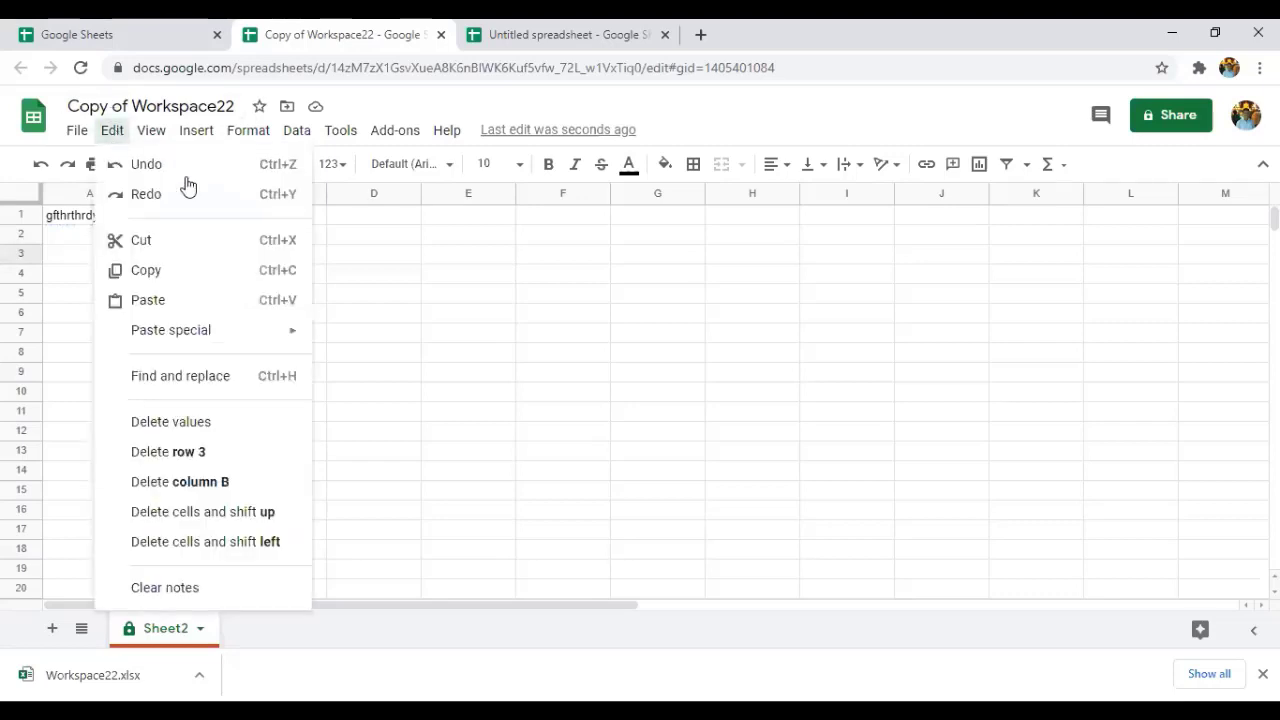
left_click(151, 130)
mouse_move(143, 155)
mouse_move(114, 134)
Delete the remaining text inside B3 so the cell is empty.
left_click(399, 359)
left_click(193, 257)
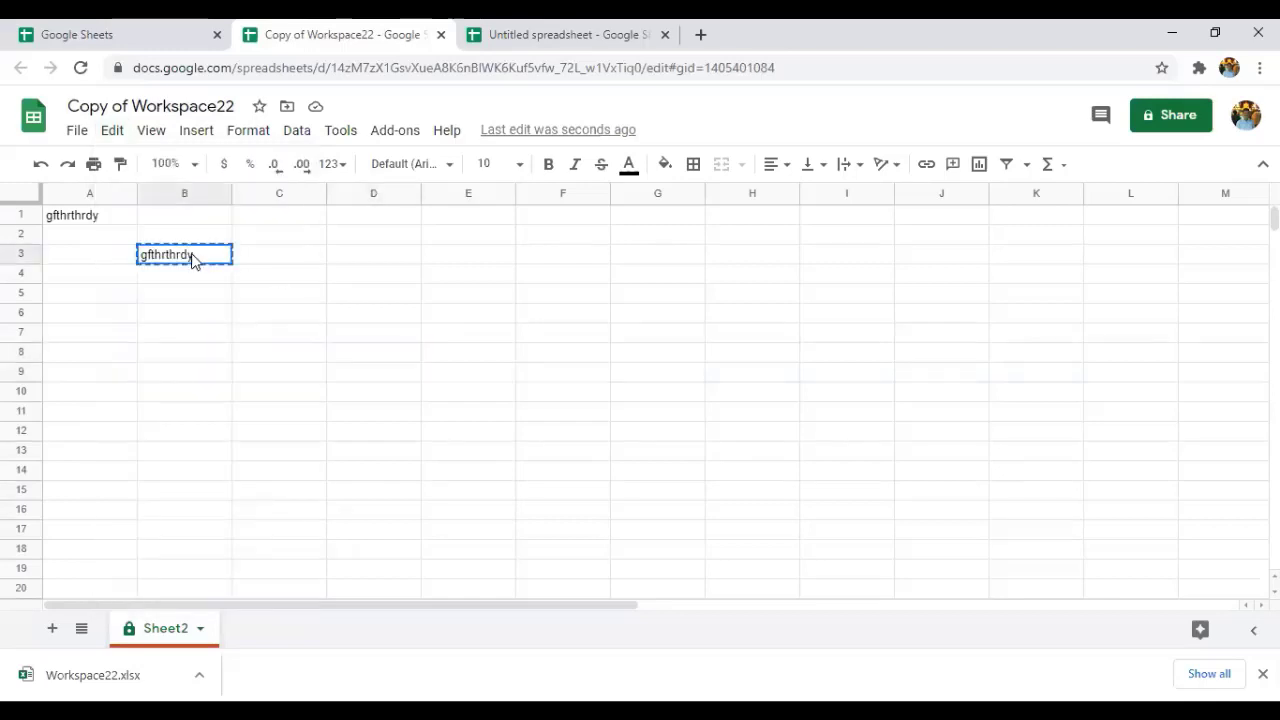
double_click(193, 255)
left_click_drag(193, 255, 174, 259)
double_click(174, 260)
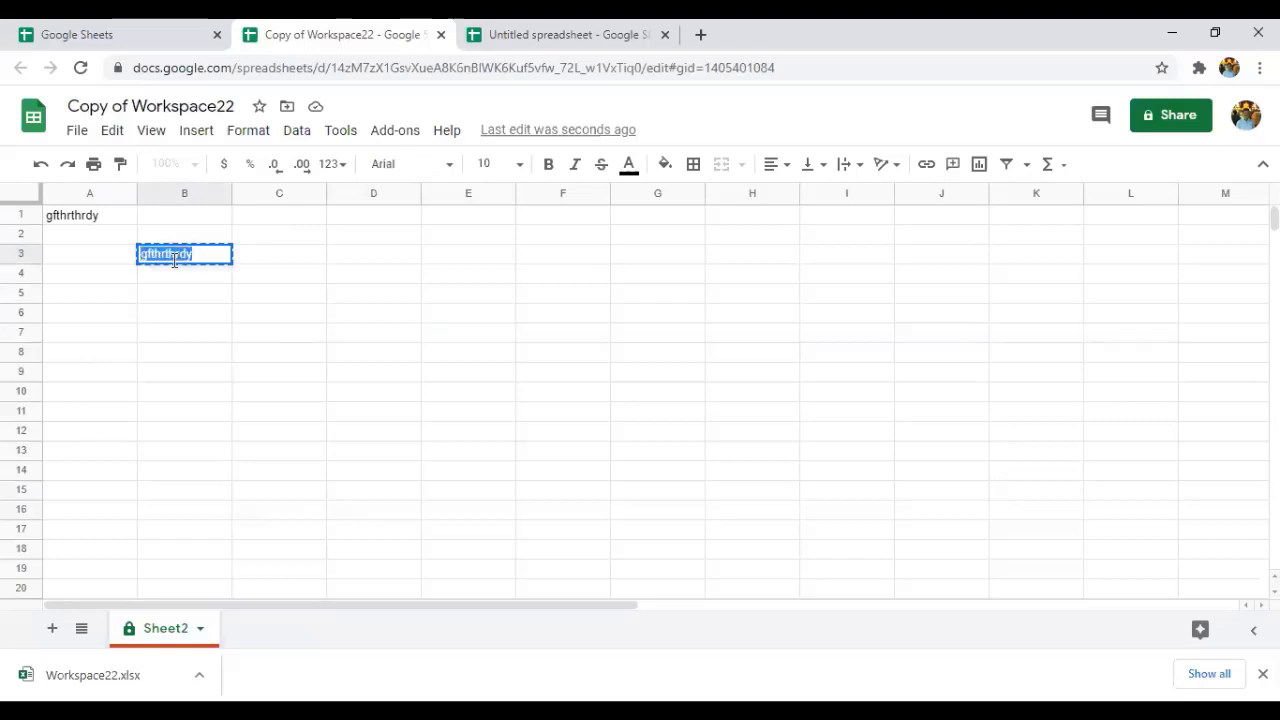
key("BackSpace")
left_click(337, 303)
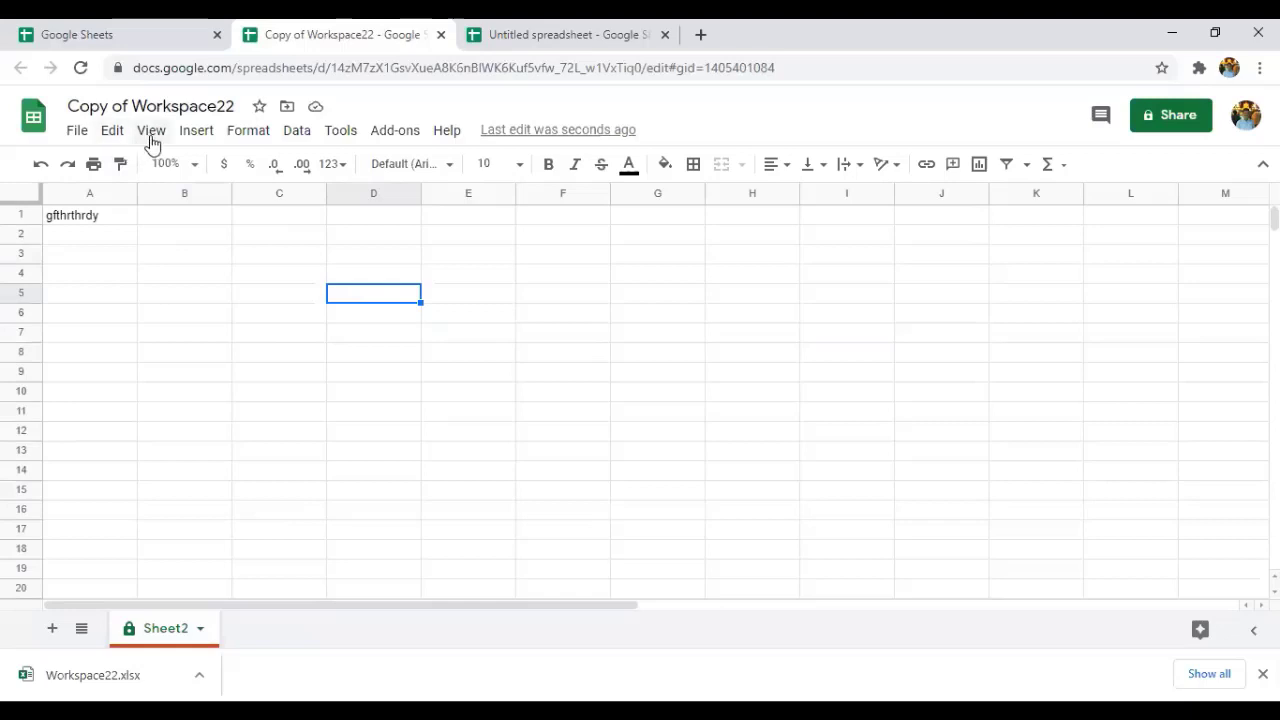
left_click(151, 141)
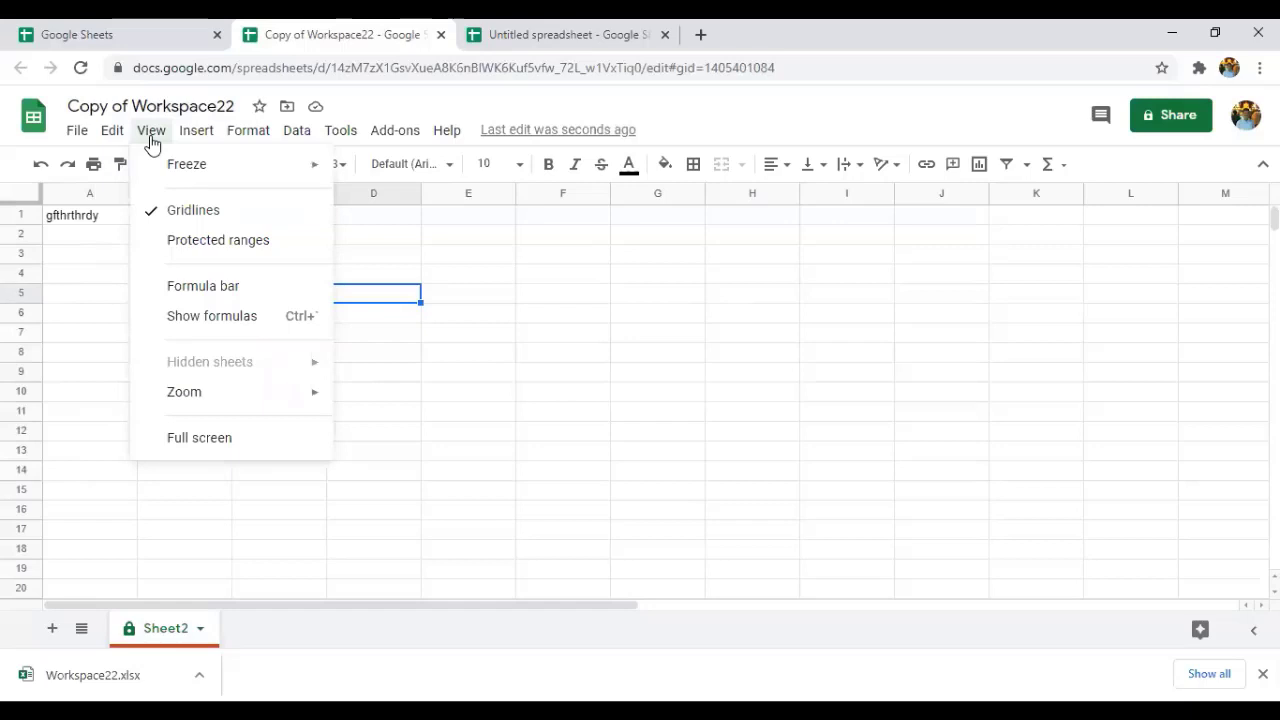
mouse_move(197, 177)
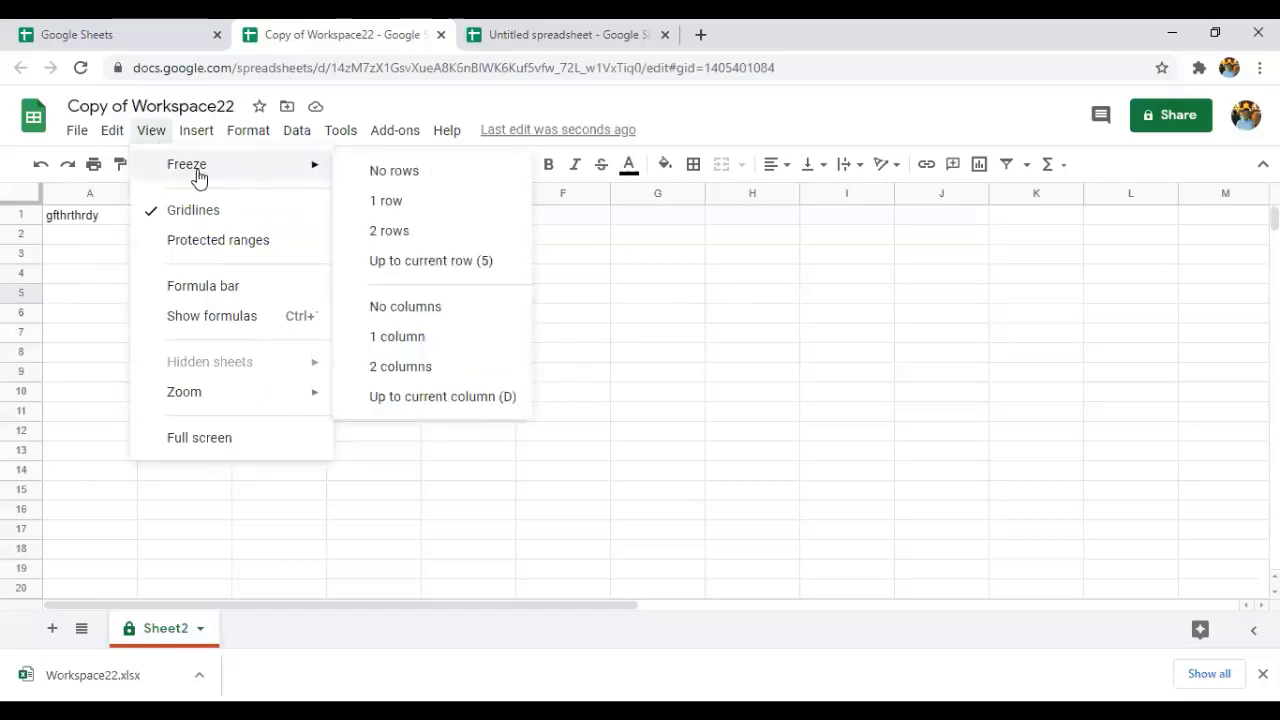
left_click(400, 204)
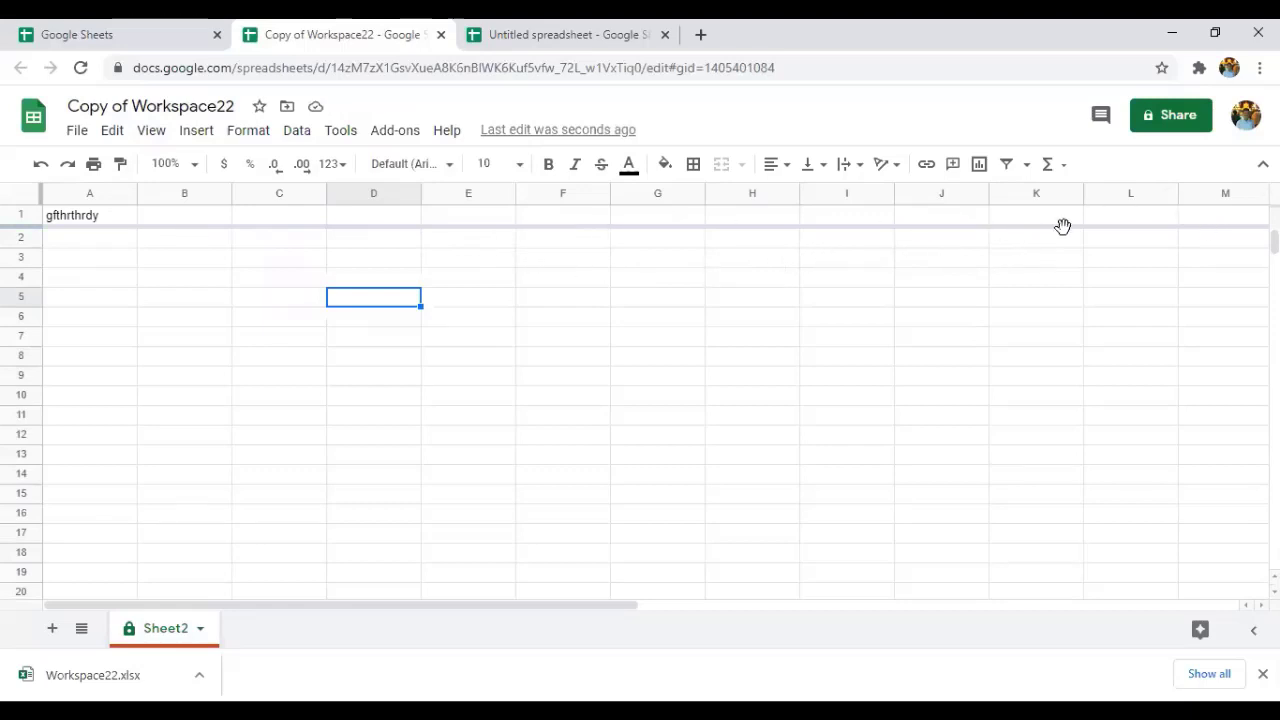
left_click(150, 133)
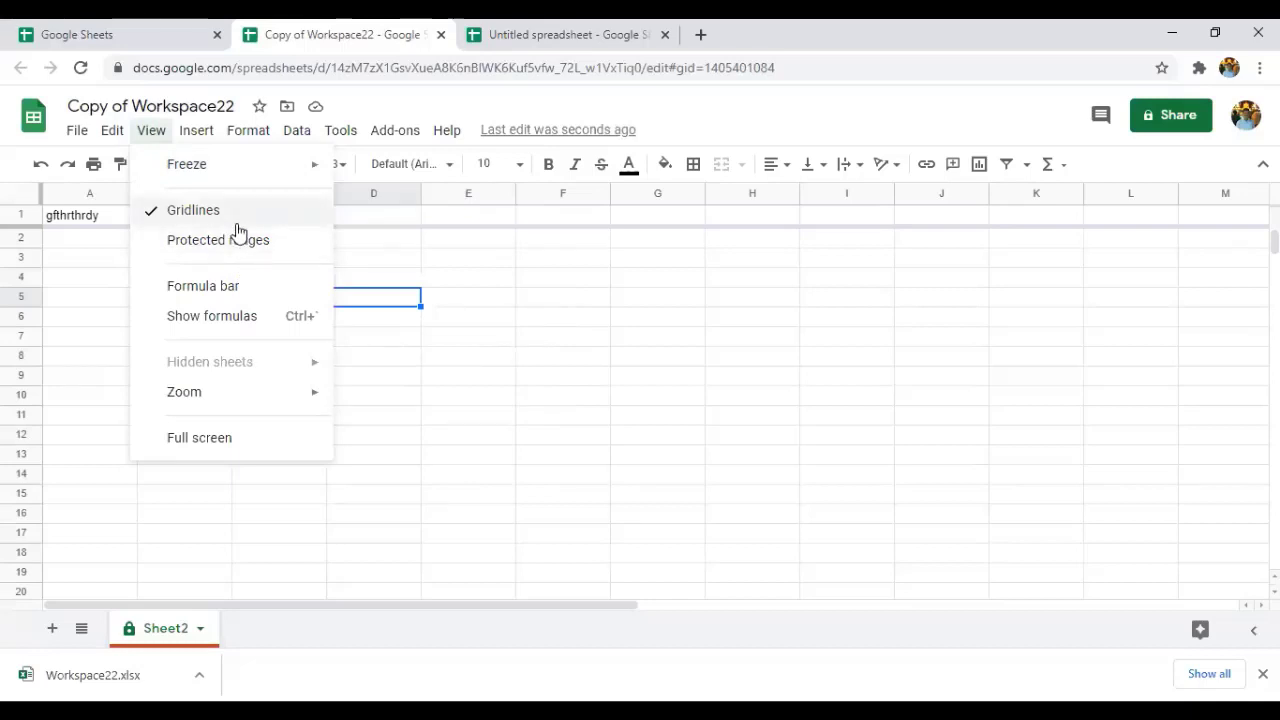
left_click(237, 224)
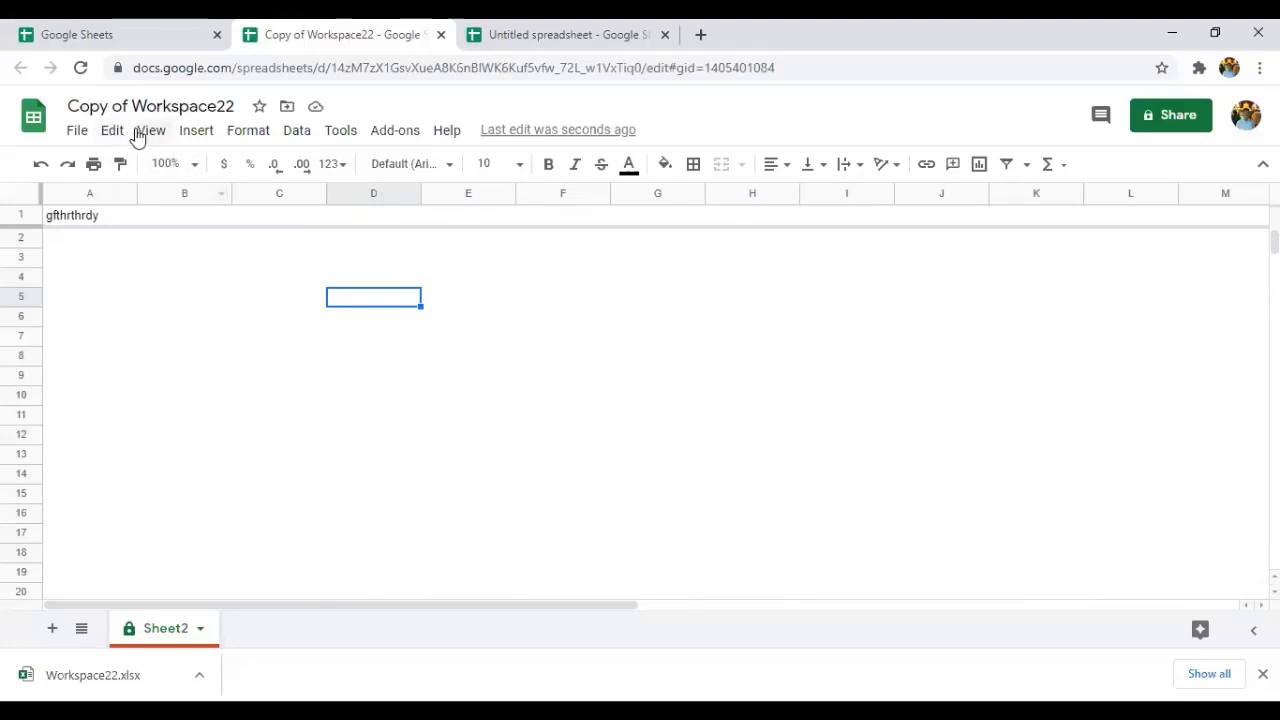
left_click(148, 131)
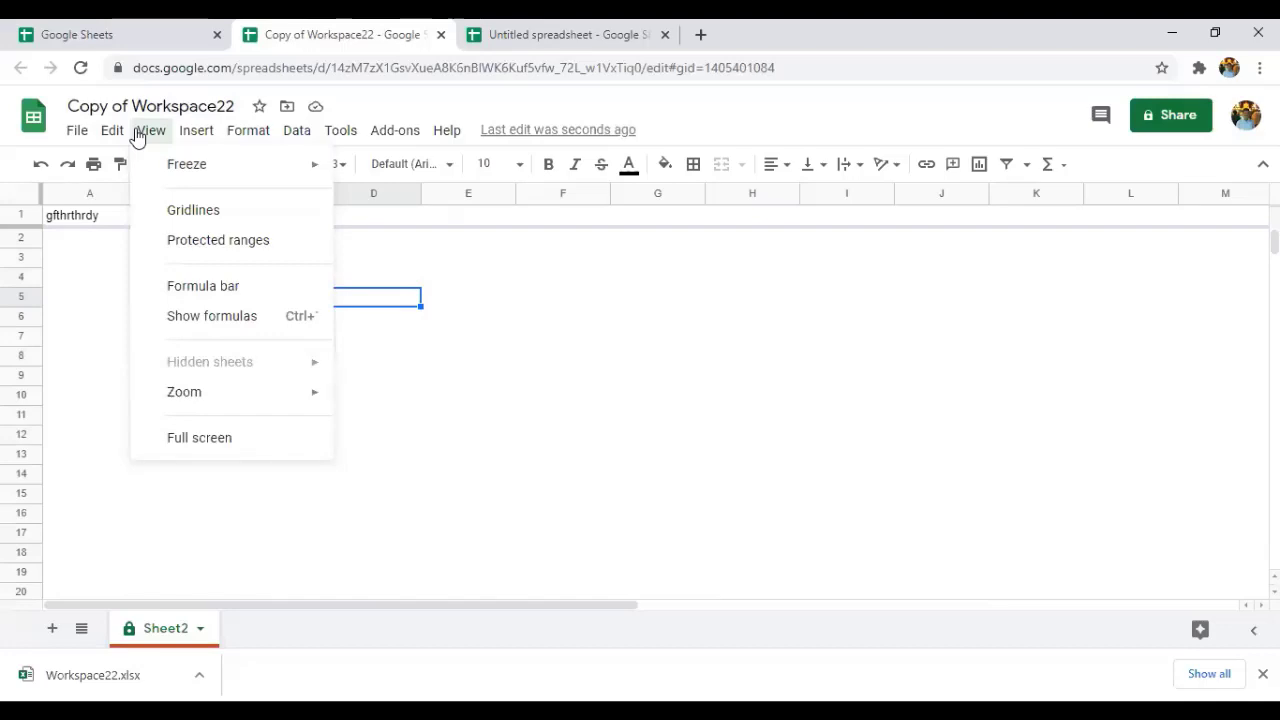
left_click(181, 214)
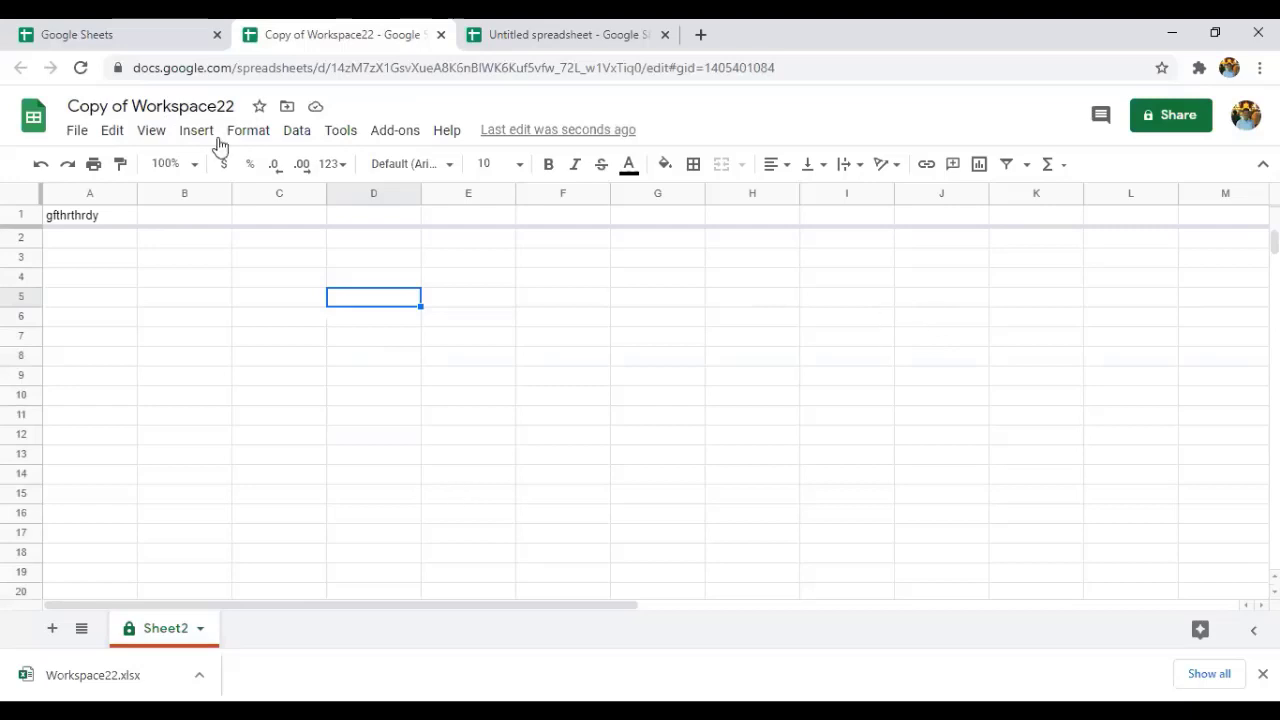
left_click(157, 134)
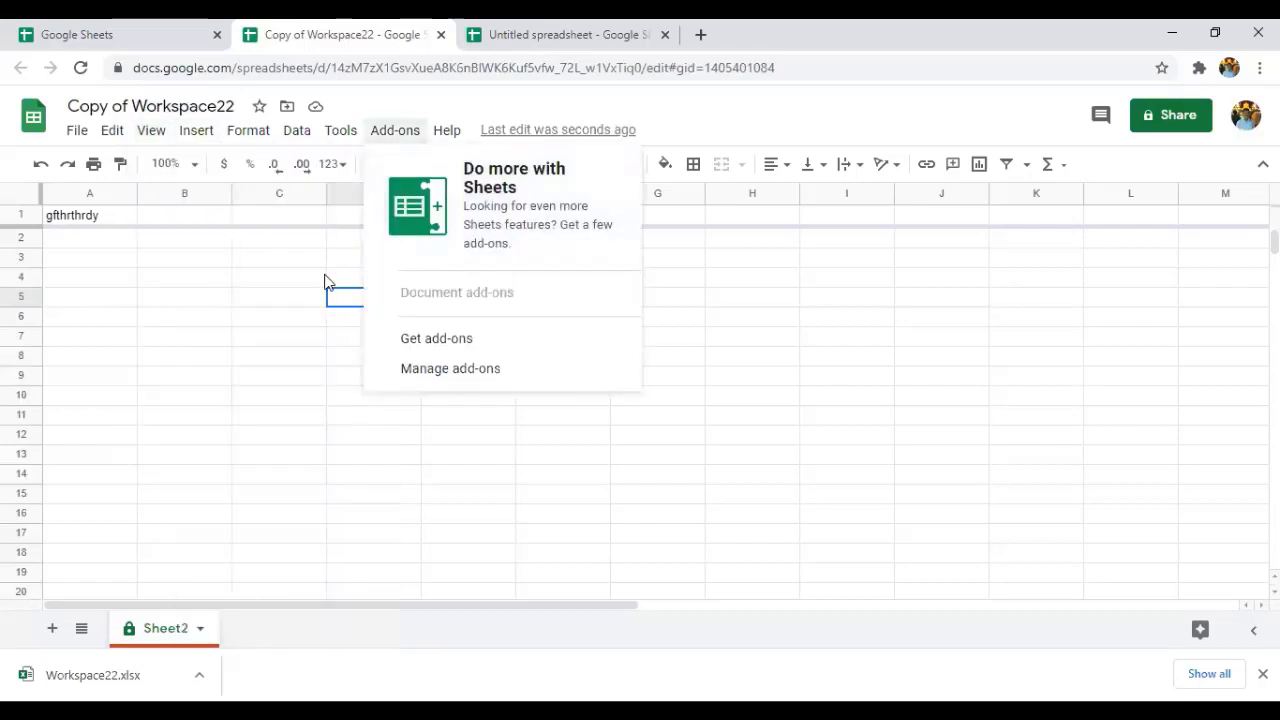
left_click(193, 322)
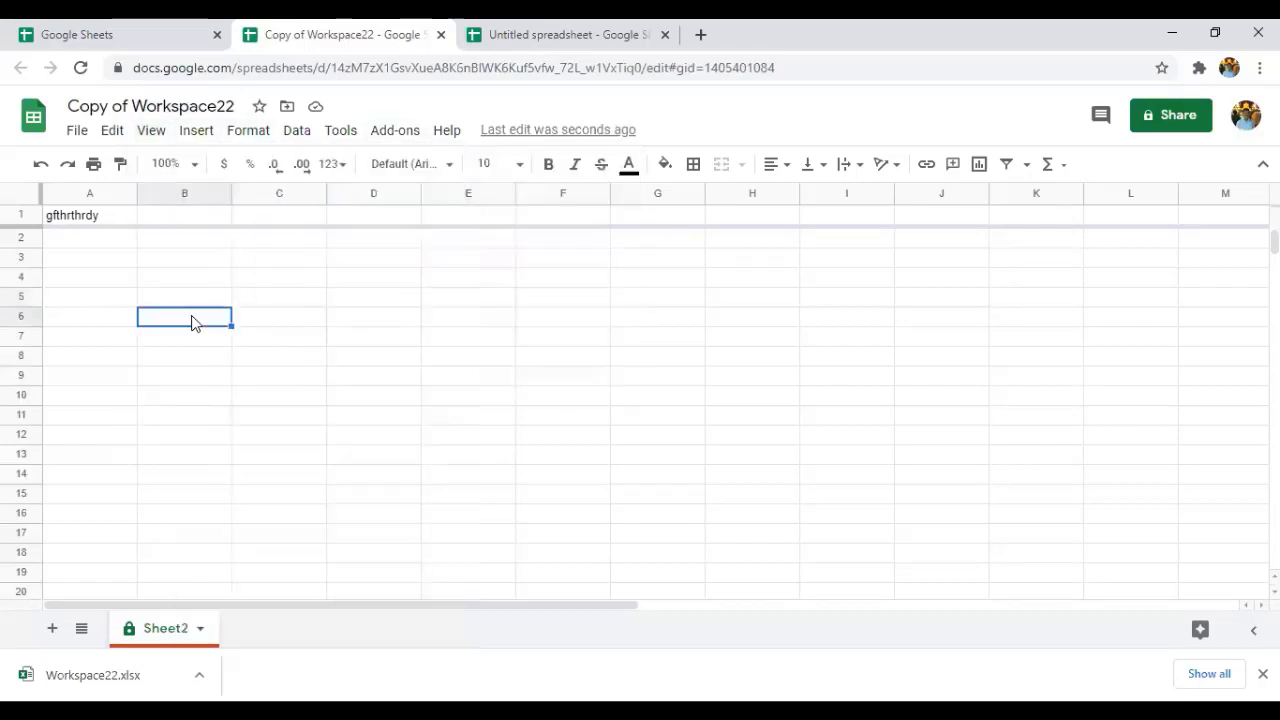
Type 'hello world' into B6, correcting the typos along the way.
type("g")
key("BackSpace")
type("hi")
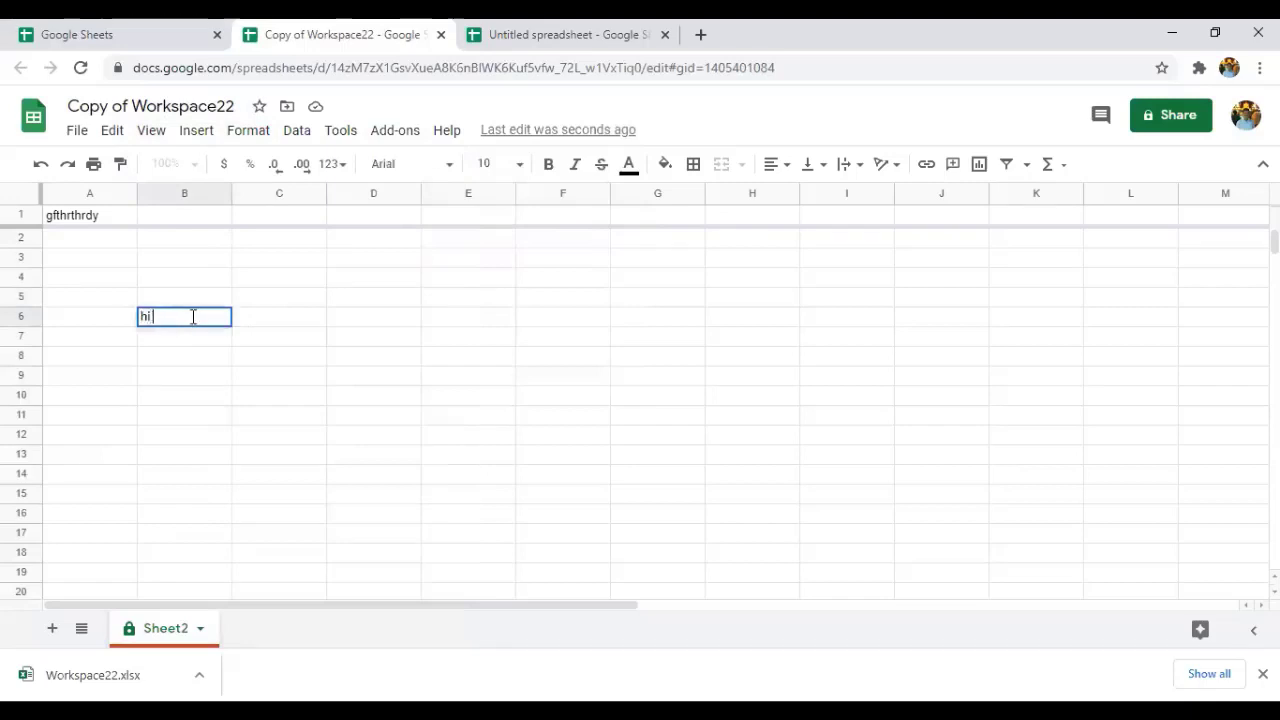
key("BackSpace")
key("BackSpace")
type("ey")
key("BackSpace")
key("BackSpace")
type("wllo world")
left_click(155, 318)
key("BackSpace")
type("e")
left_click(413, 321)
left_click(214, 323)
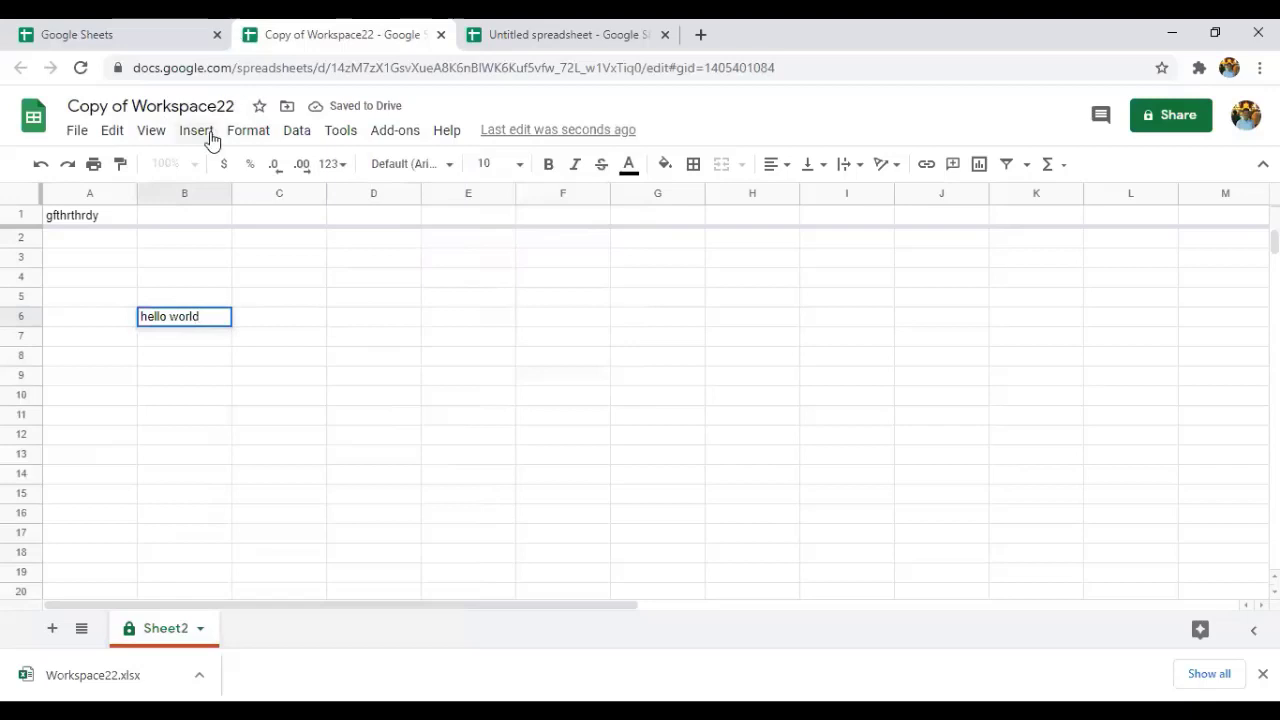
Turn the protected ranges view on, then off again.
left_click(150, 138)
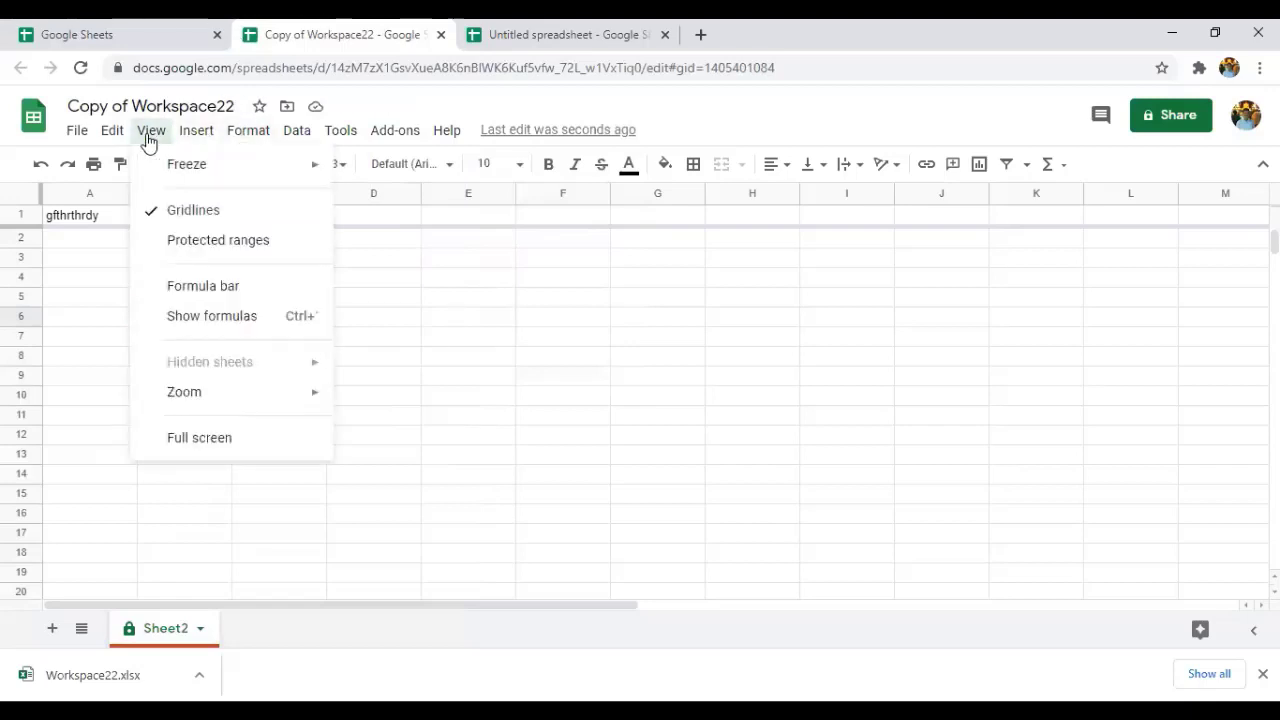
left_click(218, 245)
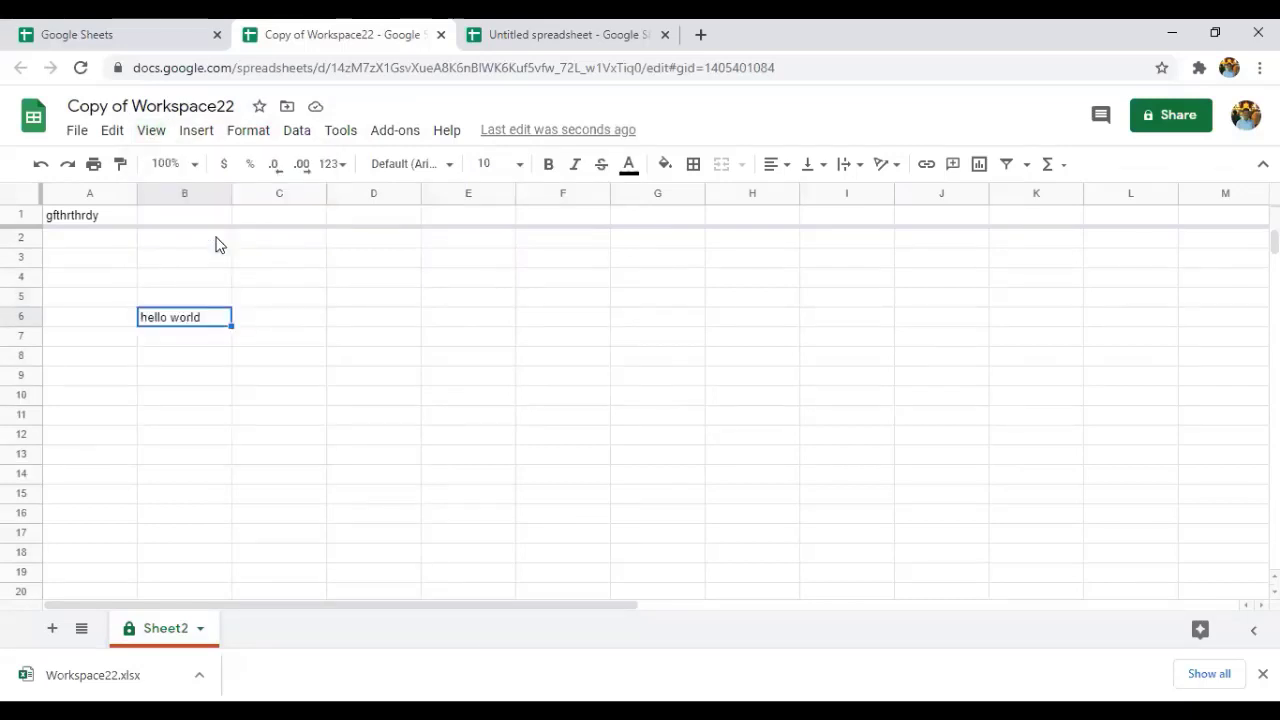
double_click(193, 315)
triple_click(182, 315)
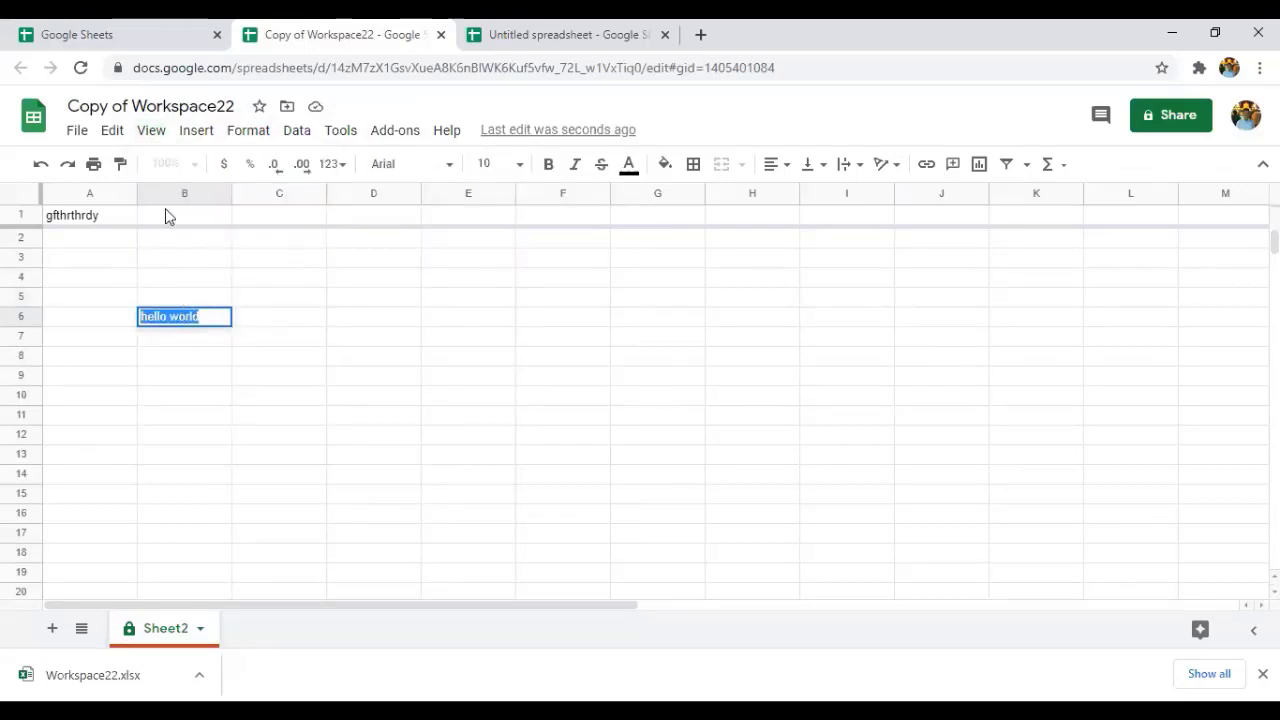
left_click(201, 134)
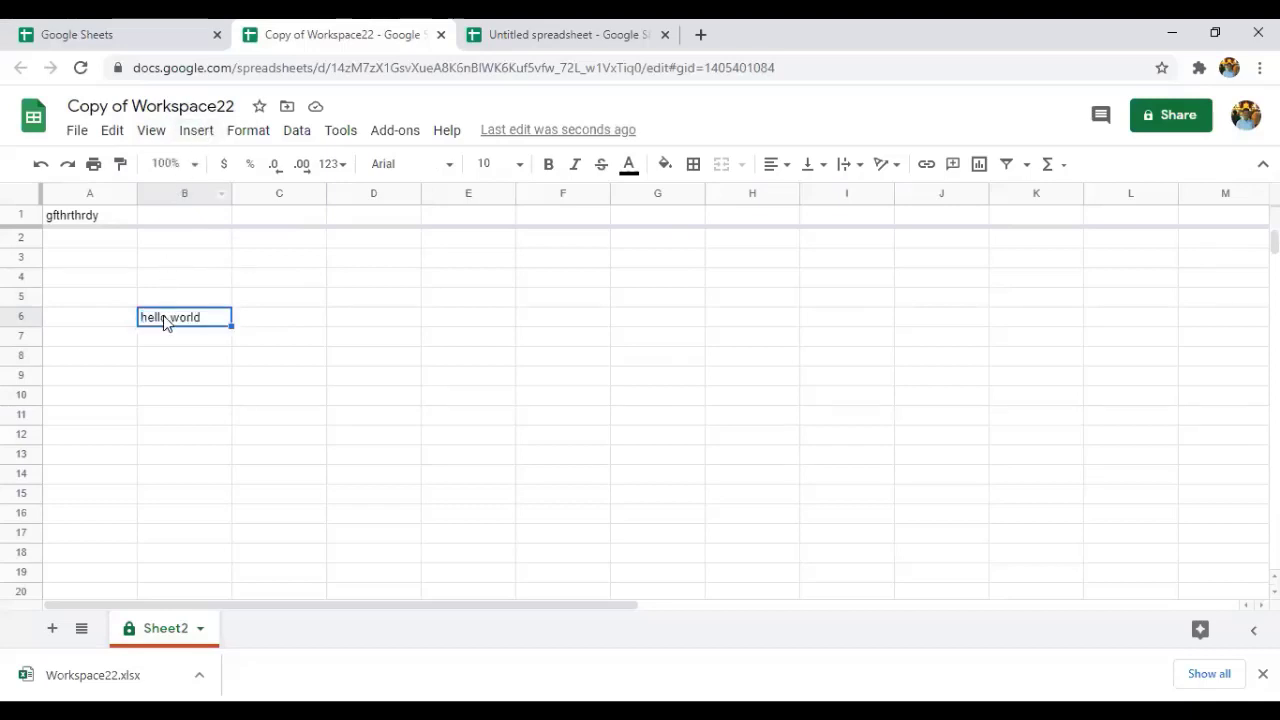
triple_click(169, 320)
left_click(152, 133)
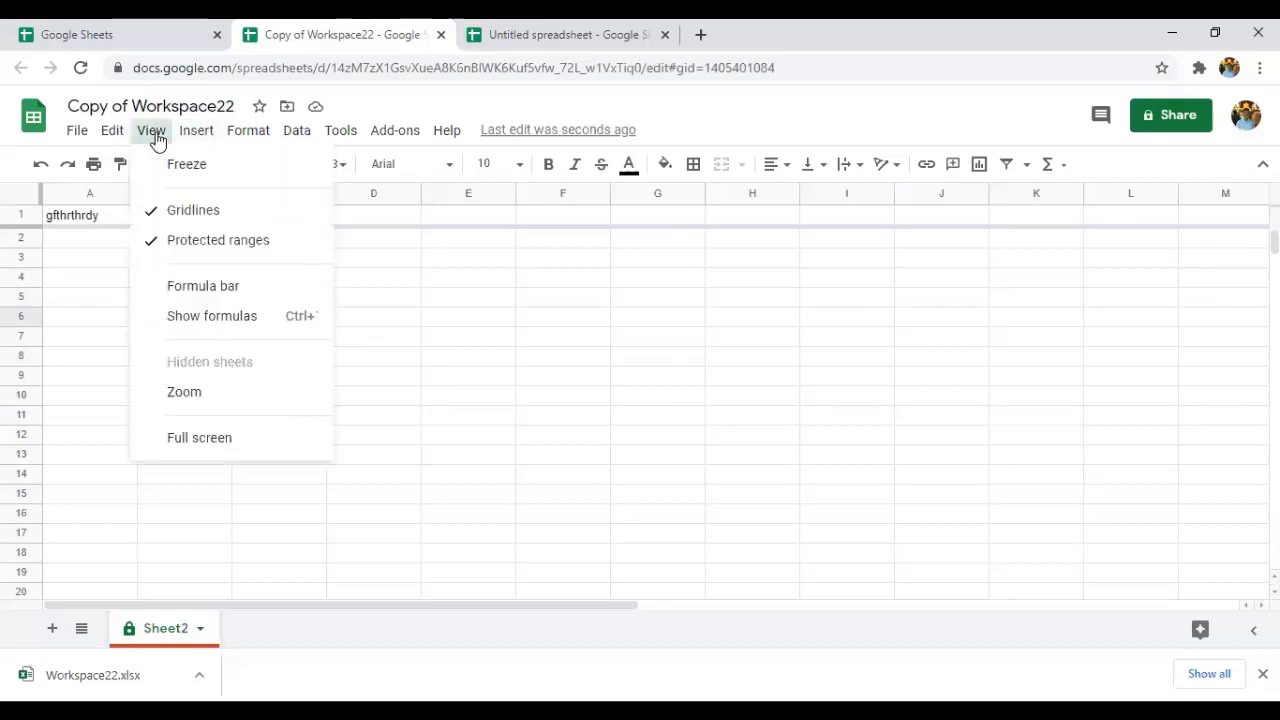
left_click(152, 133)
left_click(152, 133)
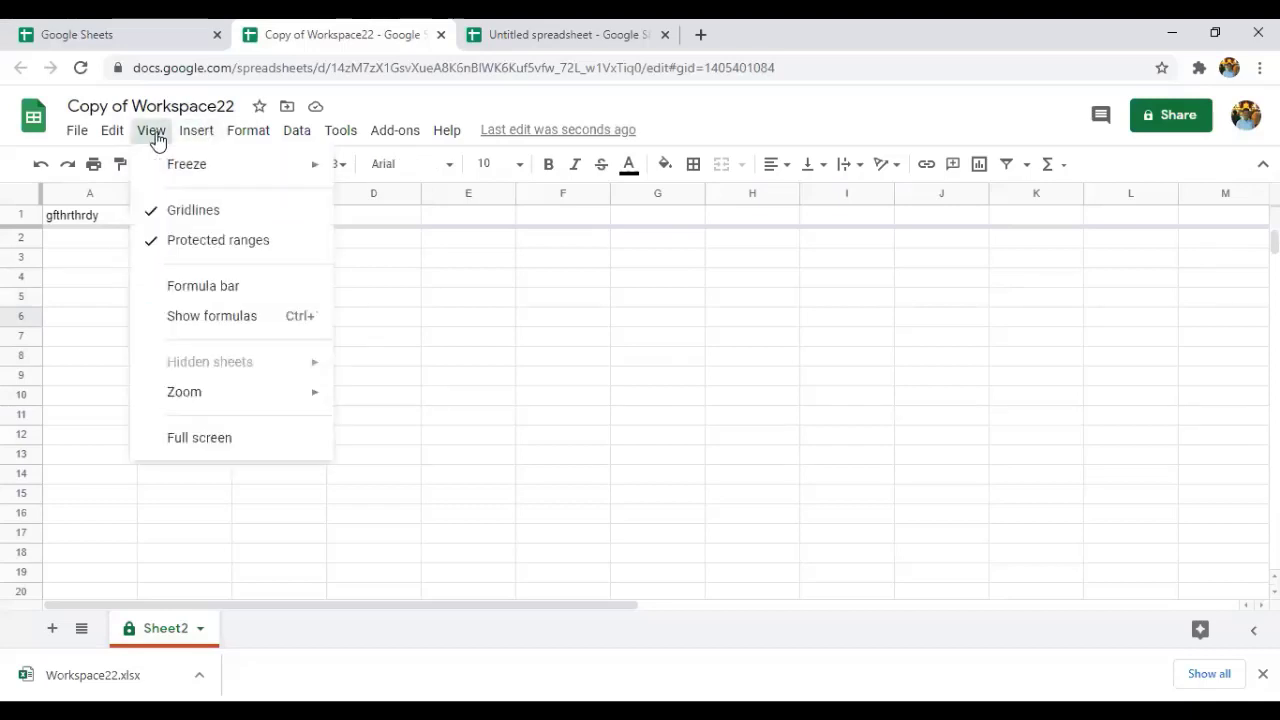
left_click(223, 242)
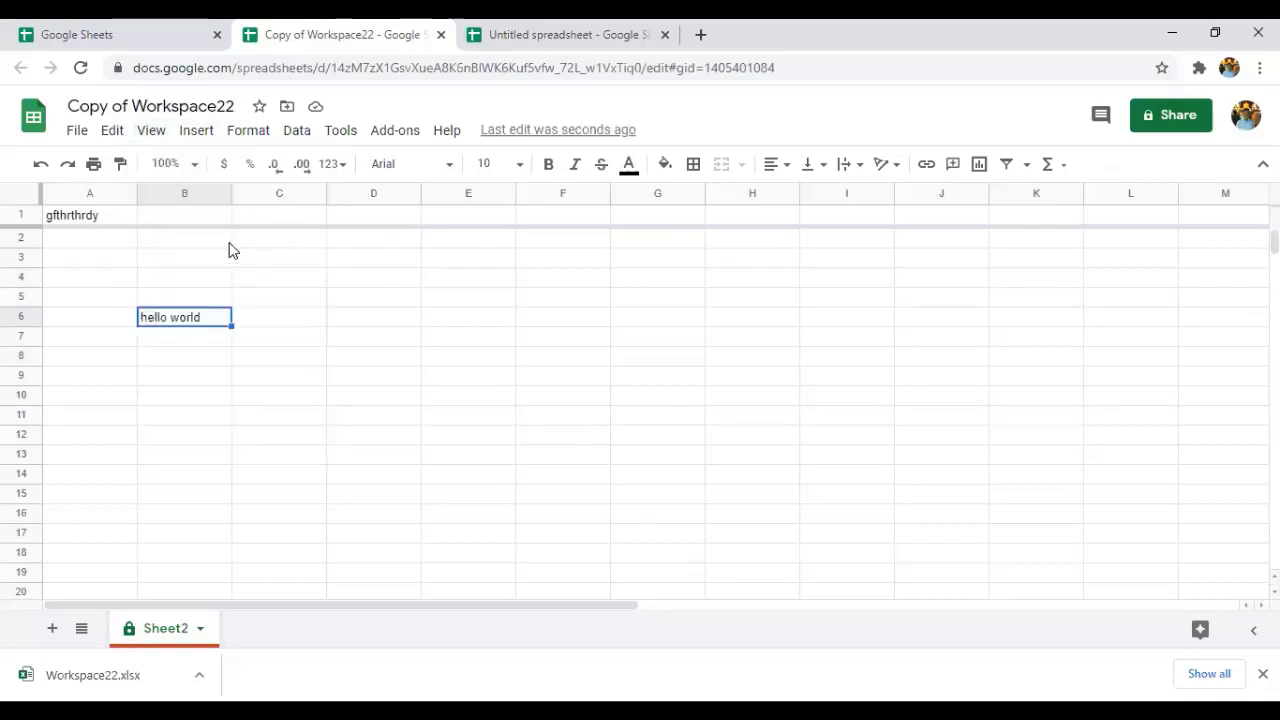
Protect Sheet2 with the description 'helloworld' and dismiss the already-protected warning.
right_click(229, 318)
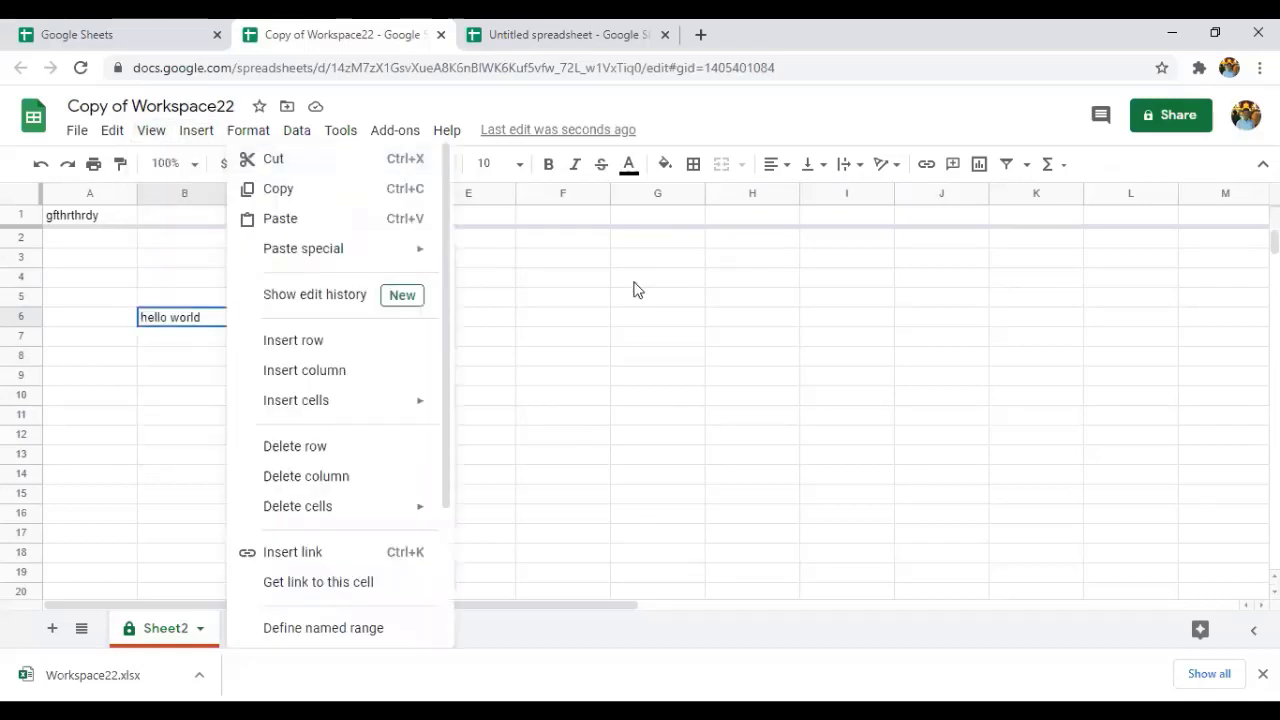
left_click(690, 394)
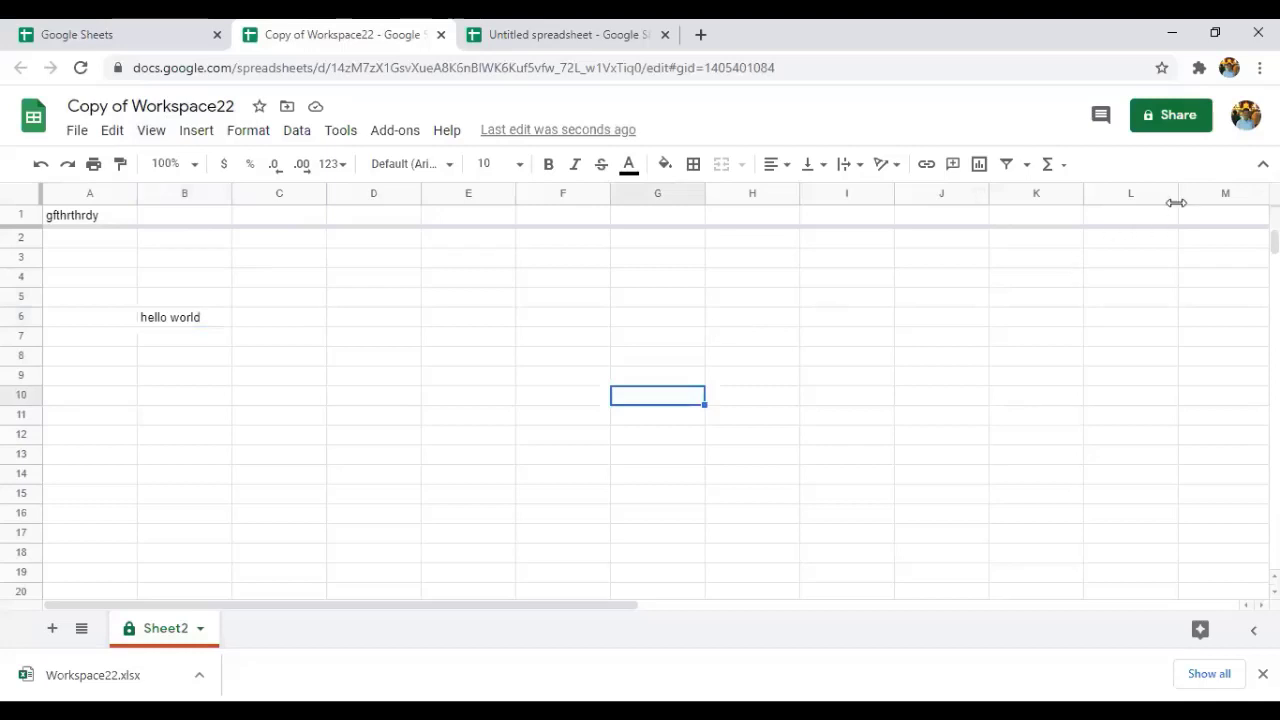
right_click(152, 632)
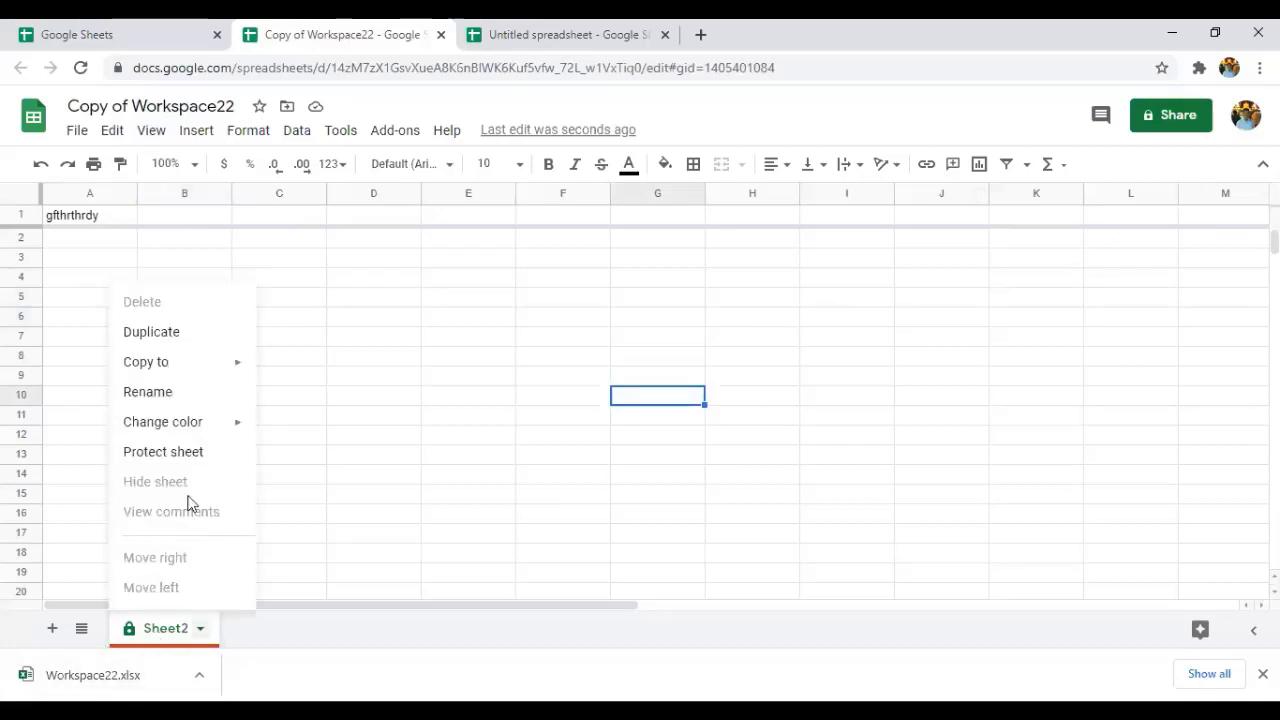
left_click(163, 452)
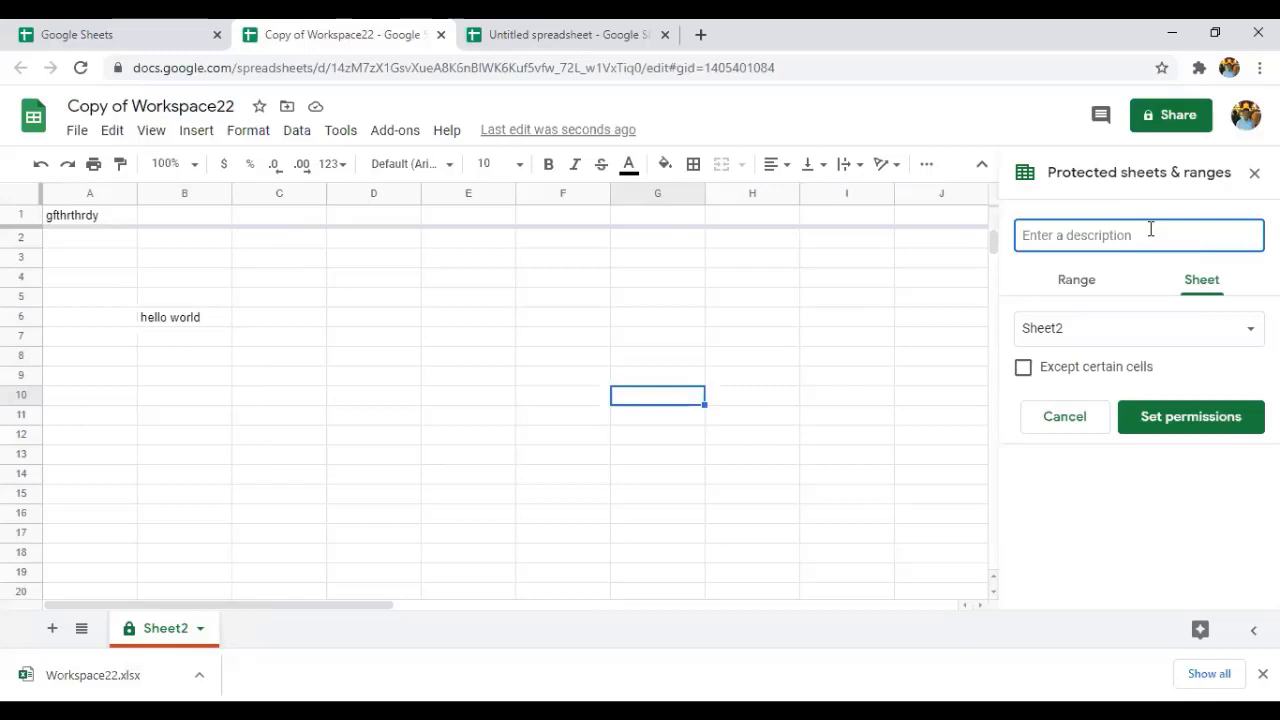
type("hel")
type("lo")
key("BackSpace")
type("loworld")
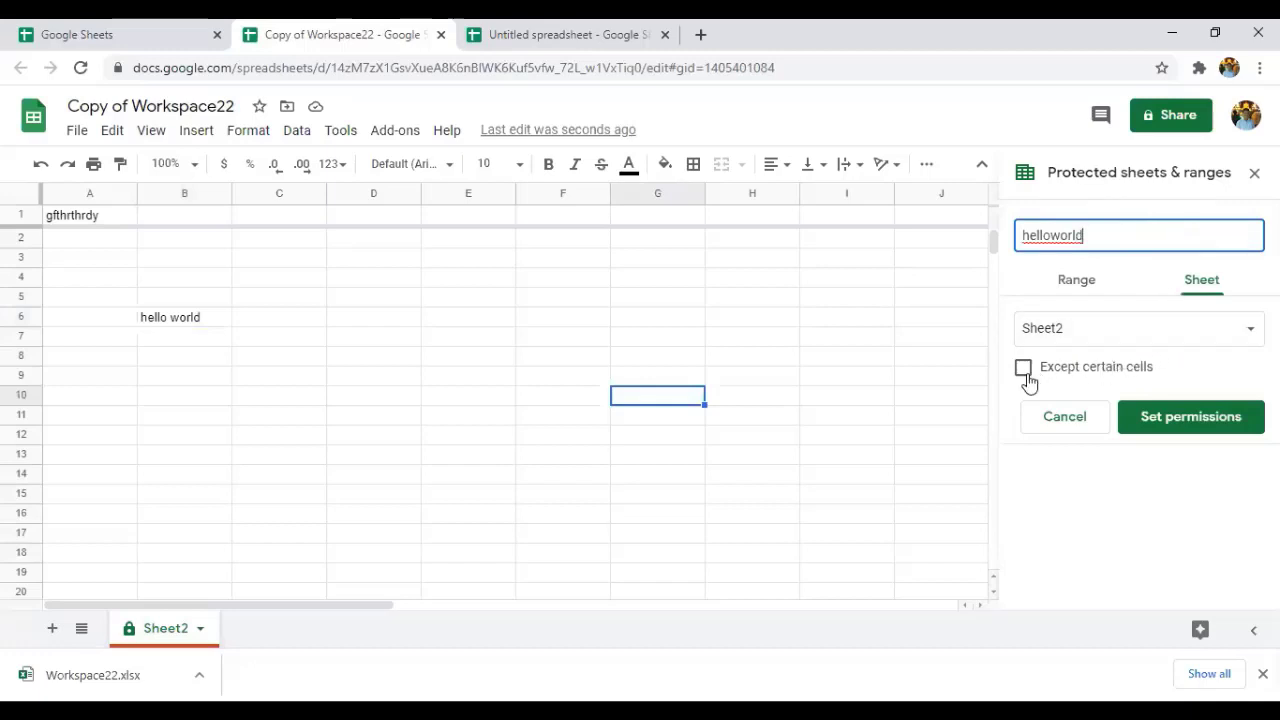
left_click(1145, 417)
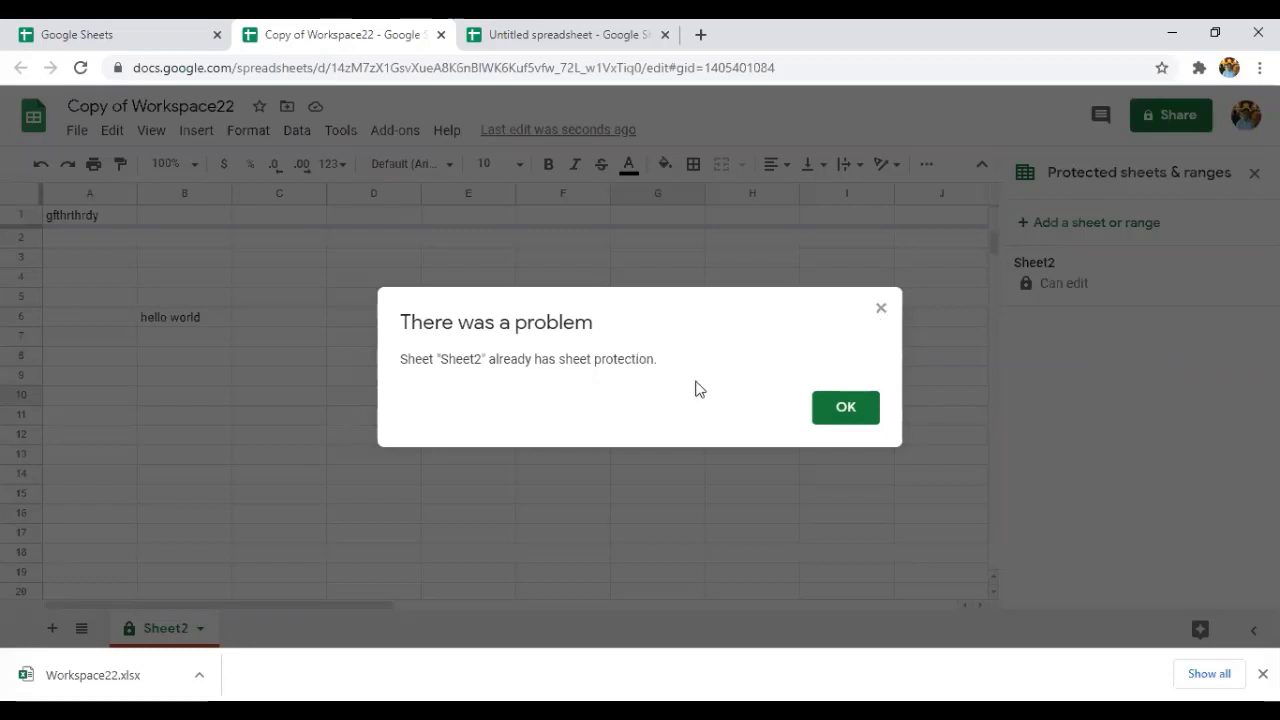
left_click(852, 415)
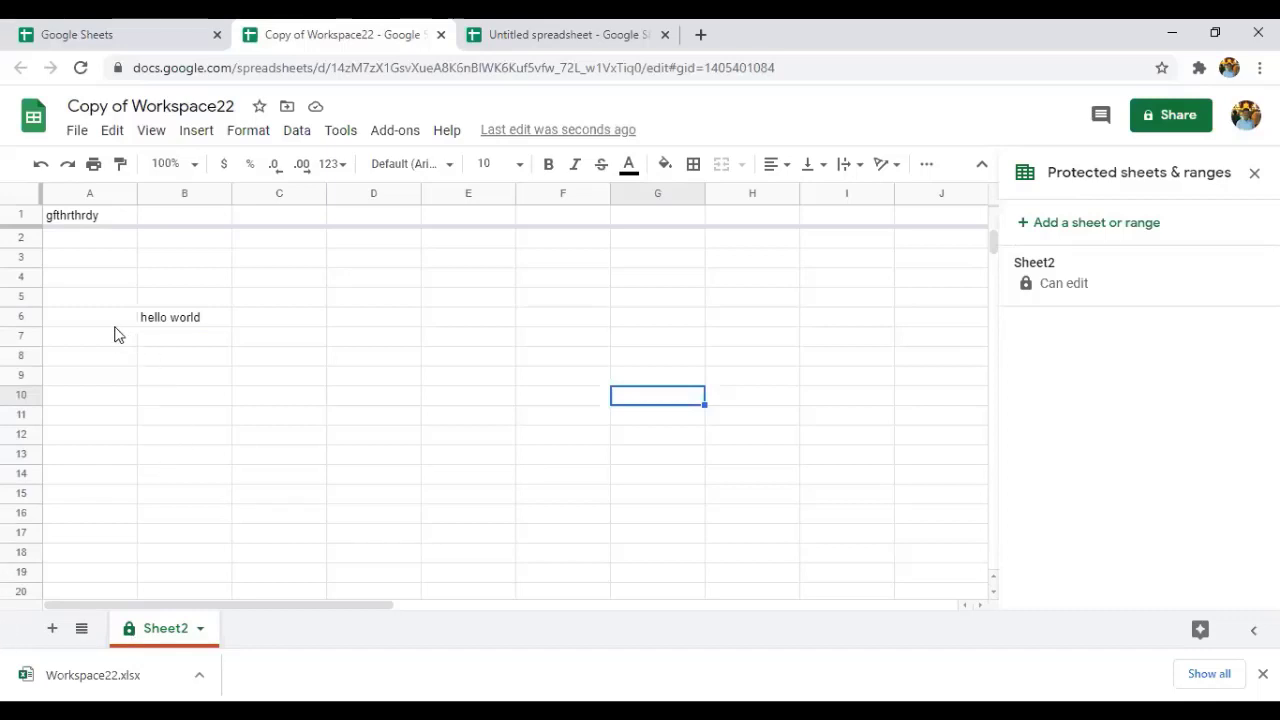
Clear the contents of A6:B6 and select D5.
left_click_drag(118, 330, 218, 332)
key("Delete")
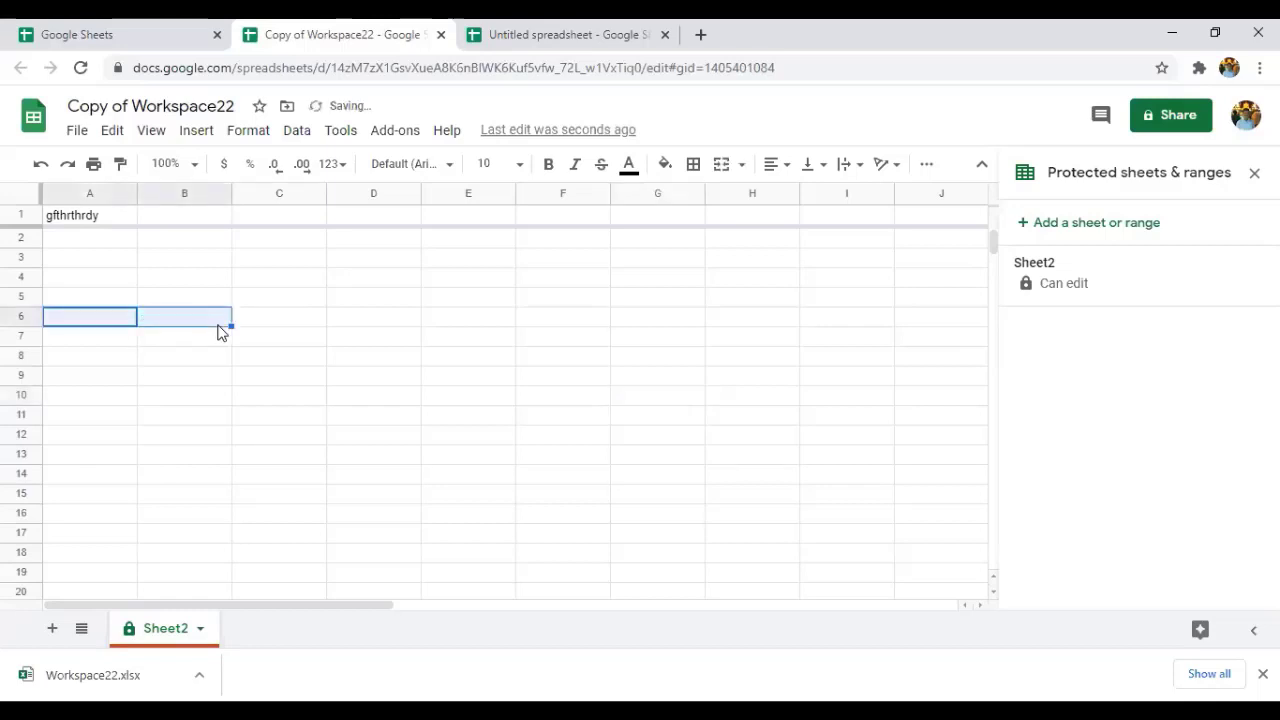
left_click(410, 302)
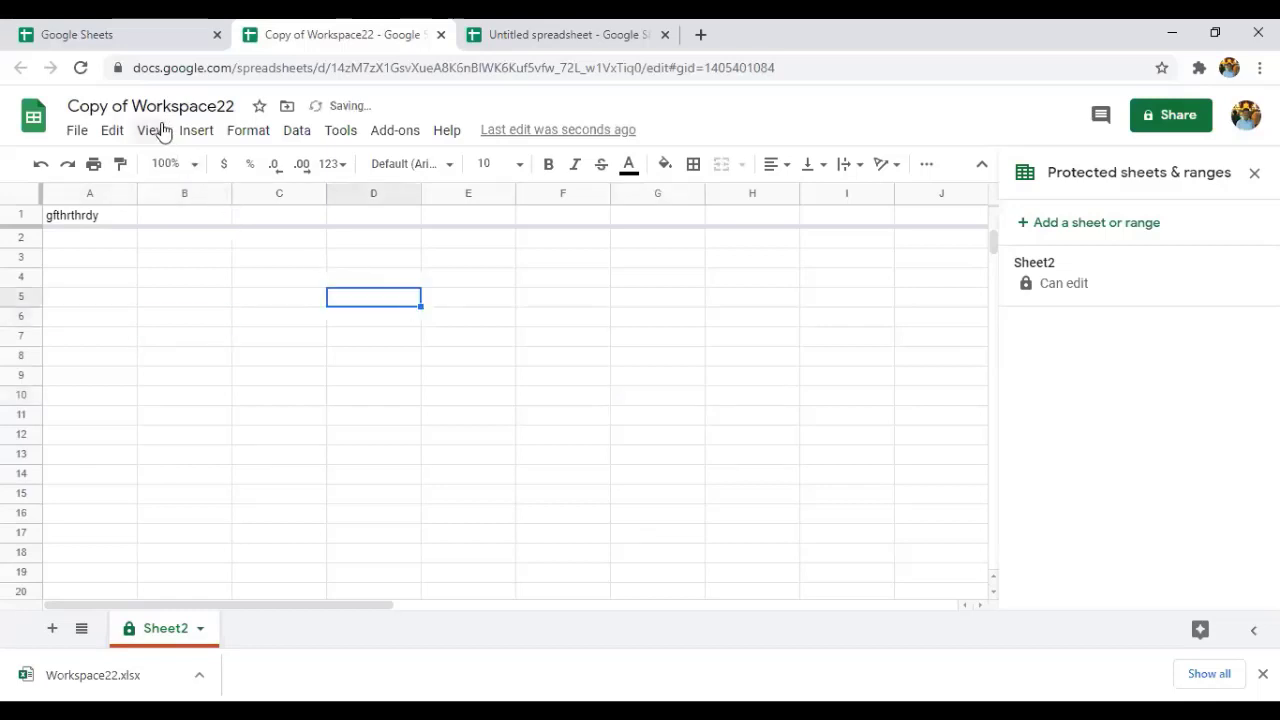
Show the formula bar.
left_click(150, 131)
left_click(190, 133)
mouse_move(142, 140)
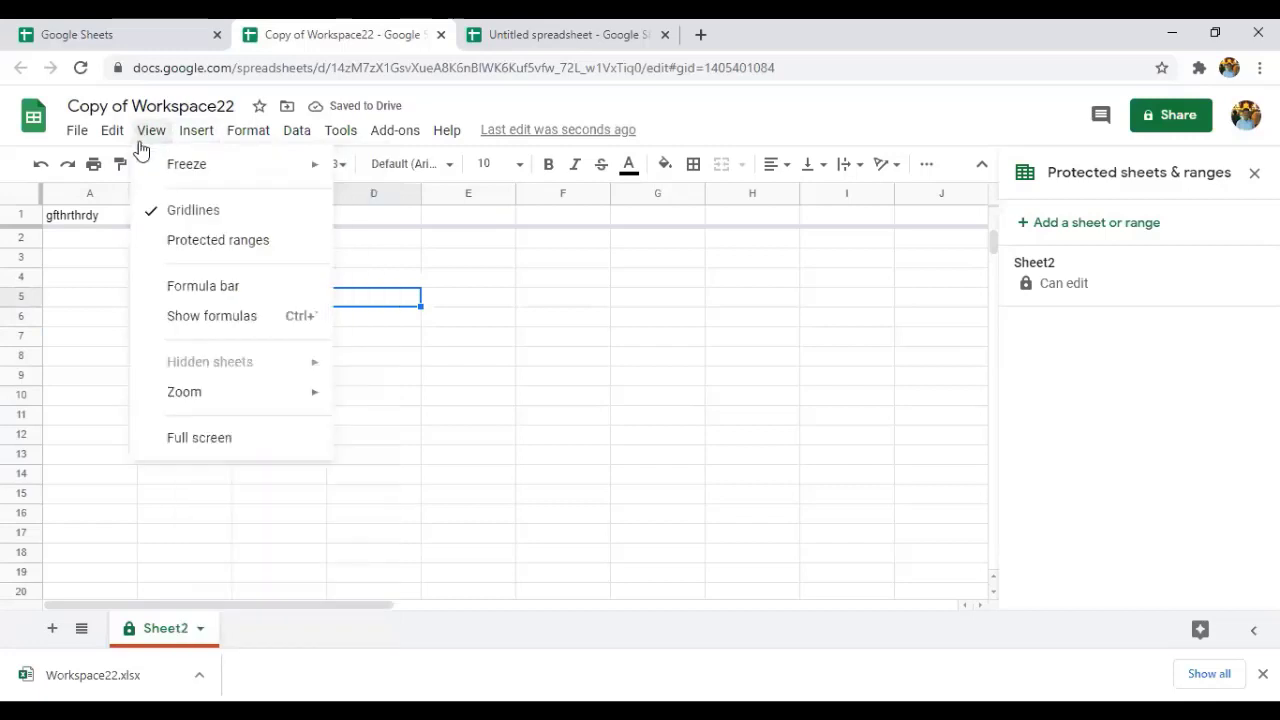
left_click(212, 295)
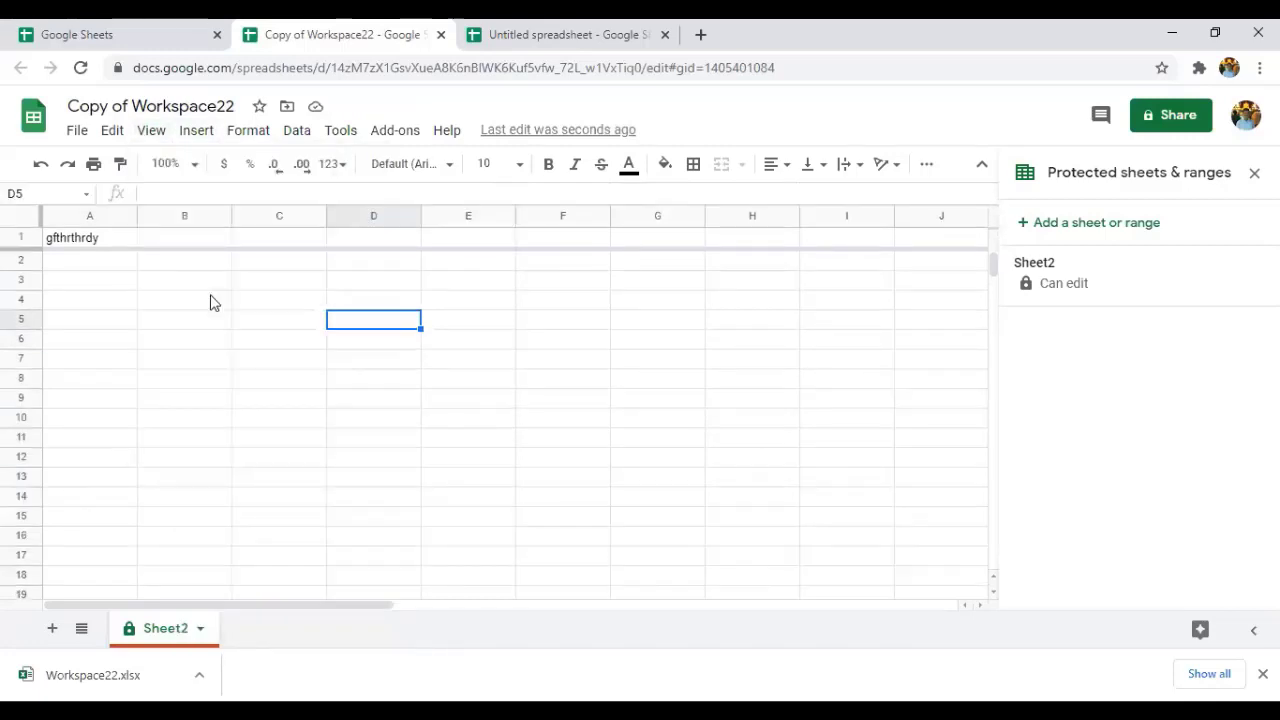
Zoom the sheet to 75%, then back to 100%.
left_click(155, 136)
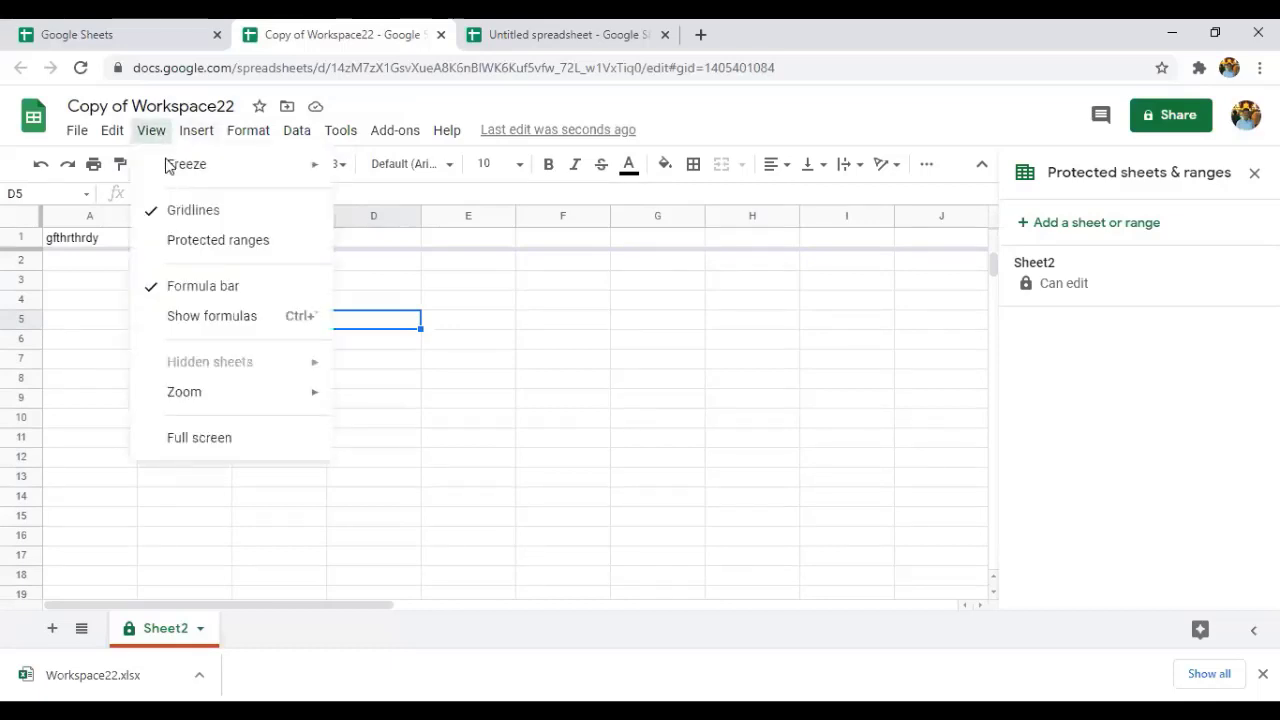
mouse_move(206, 398)
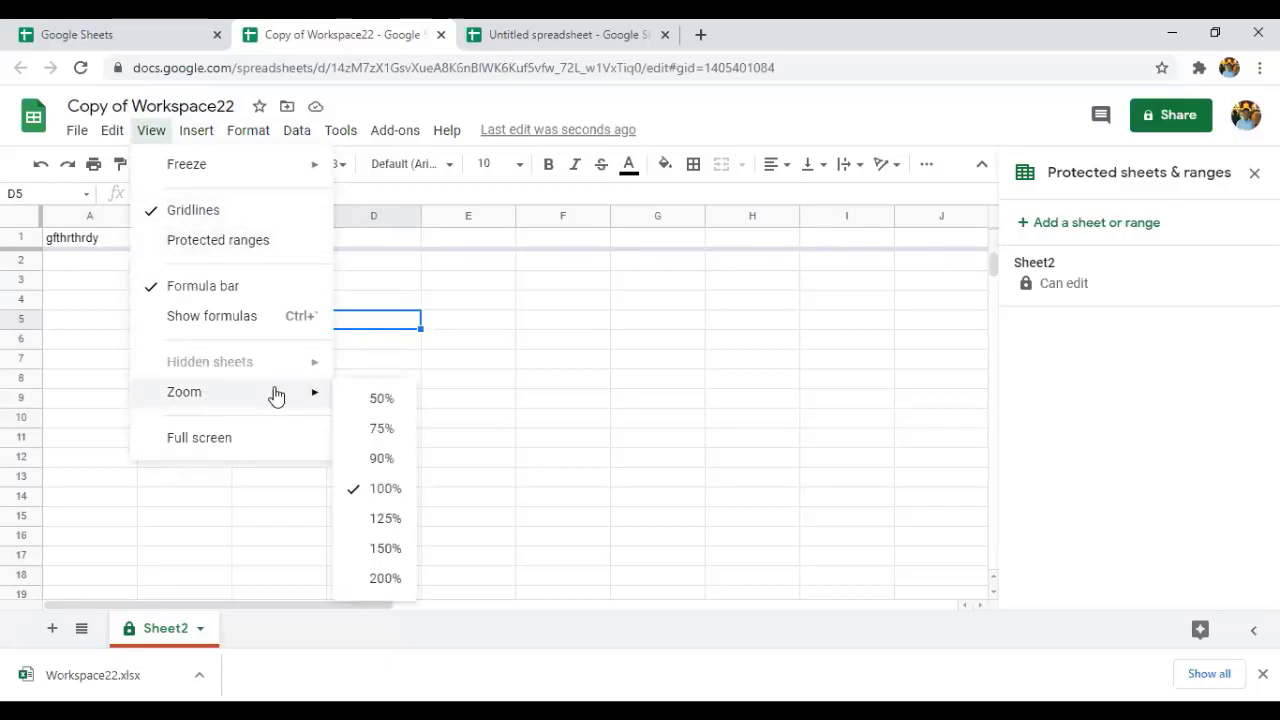
left_click(377, 430)
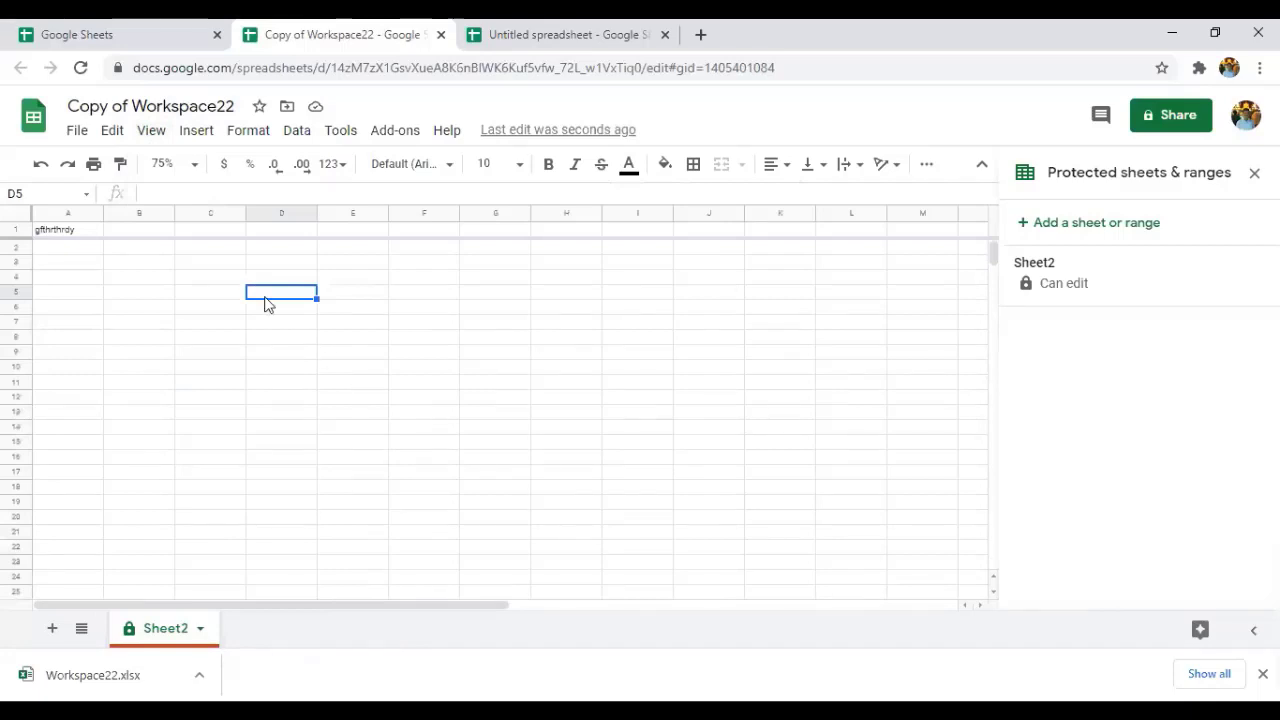
left_click(195, 170)
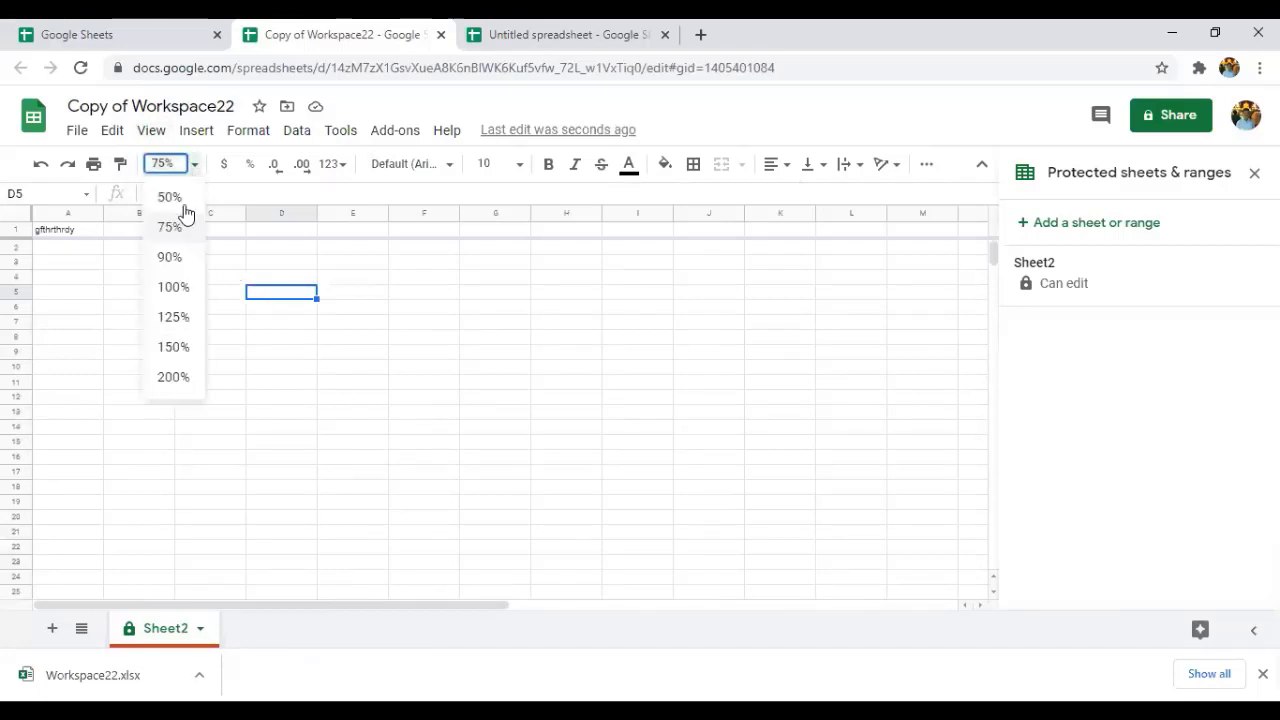
left_click(172, 287)
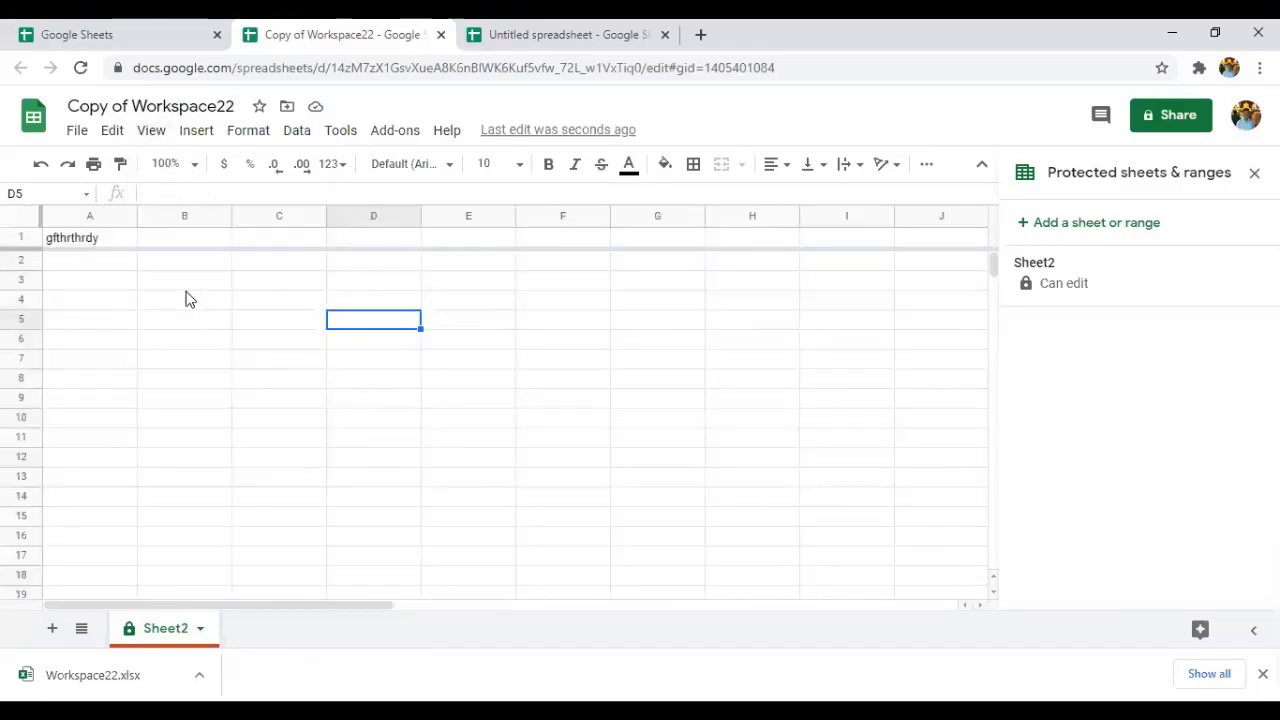
left_click(199, 166)
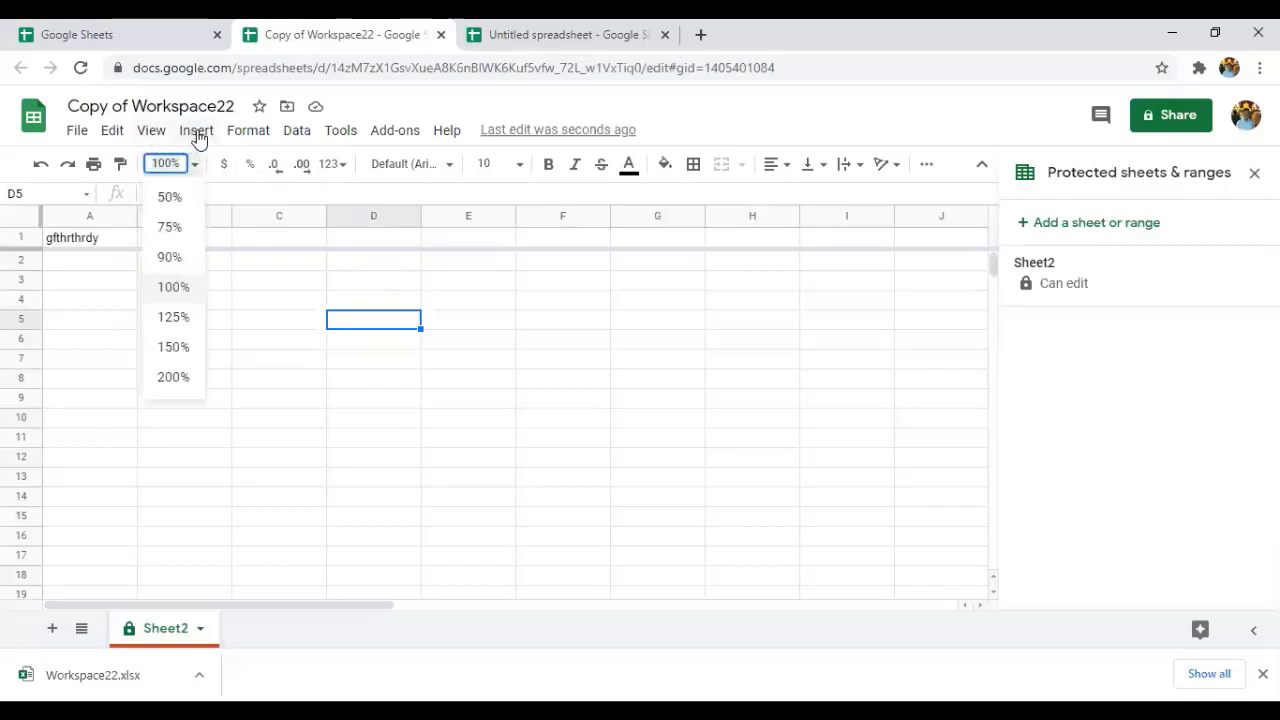
left_click(151, 131)
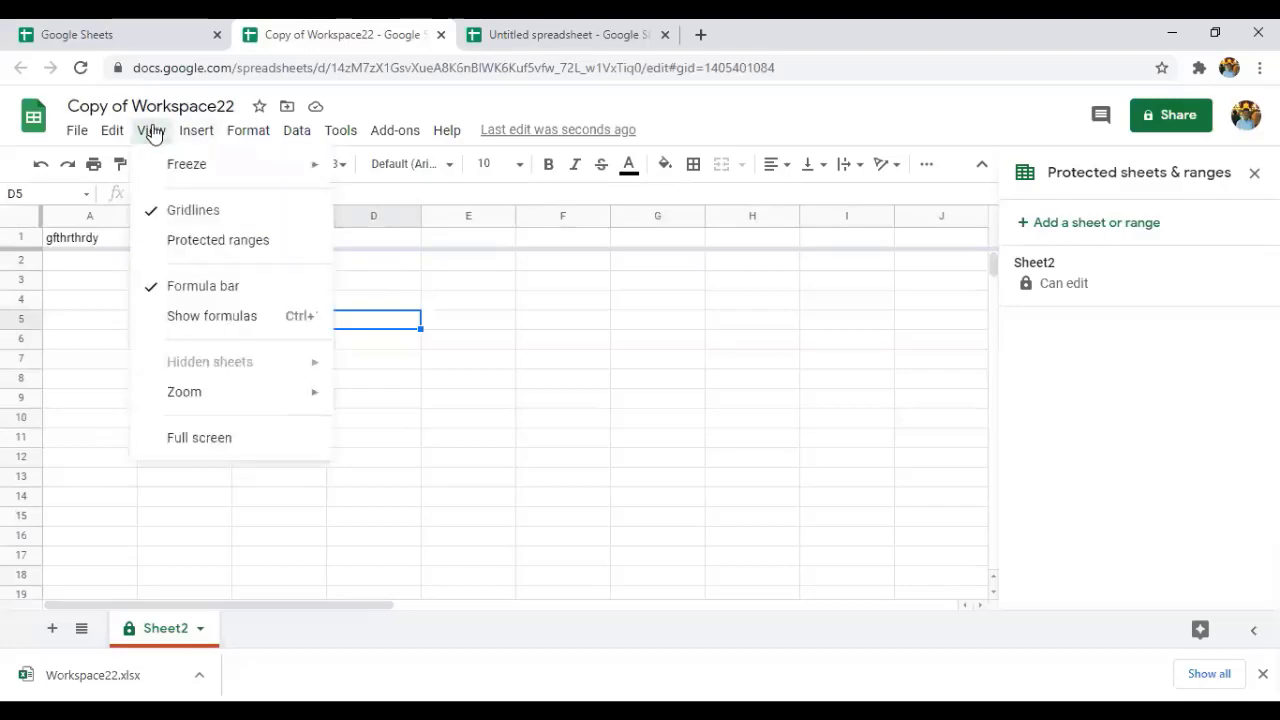
Turn on full-screen view, start and cancel editing D5, then return to the Sheets home list.
left_click(205, 440)
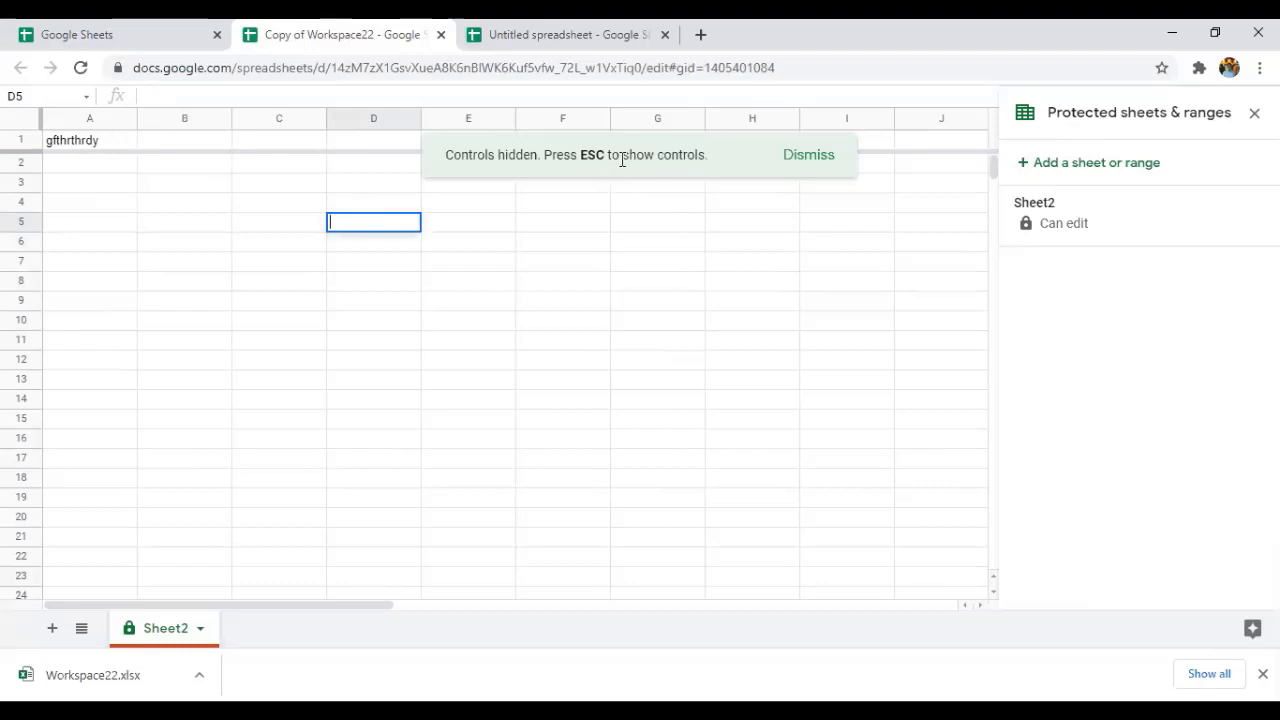
key("Return")
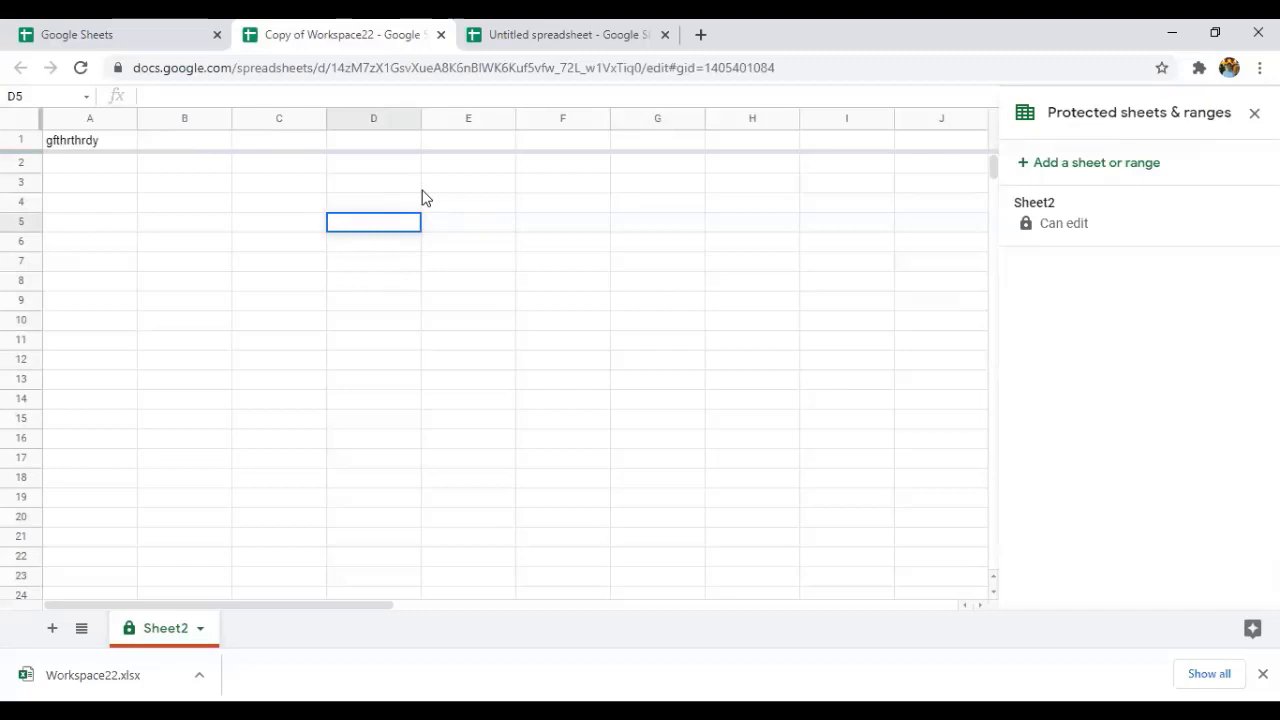
key("Escape")
left_click(134, 26)
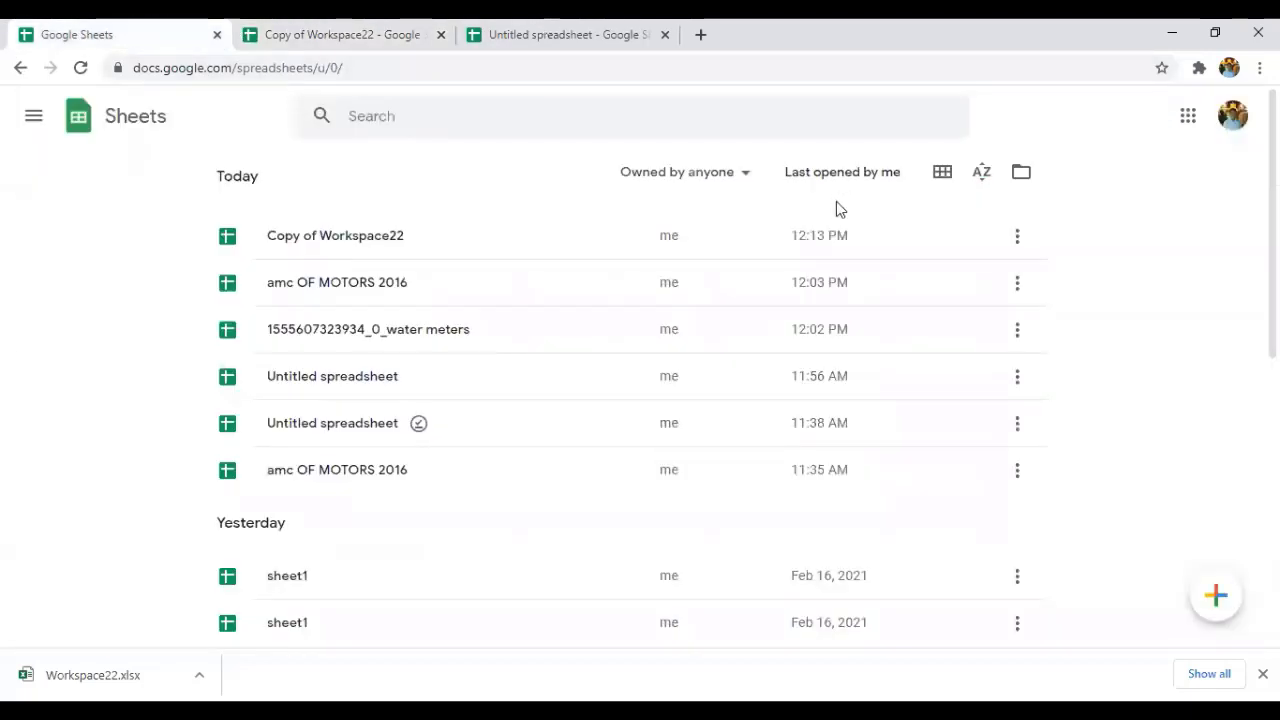
Create a blank spreadsheet, select D3, then toggle full-screen view on and back off.
left_click(1213, 600)
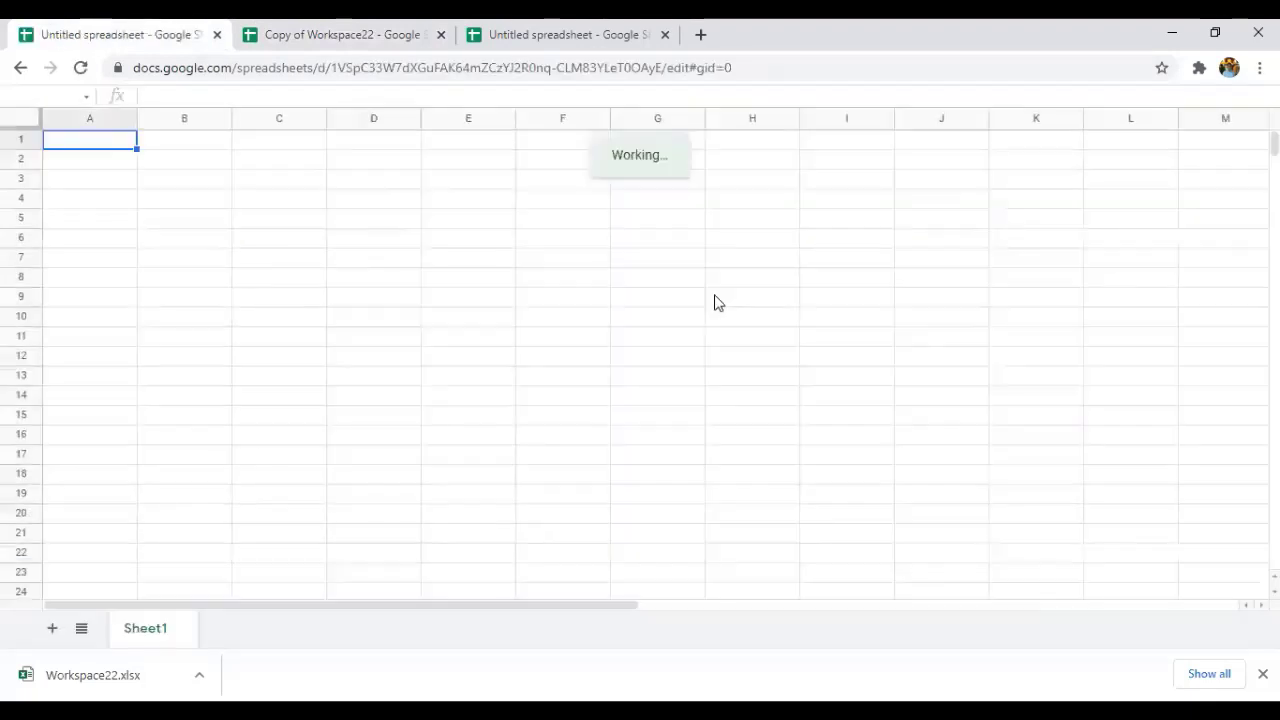
left_click(642, 403)
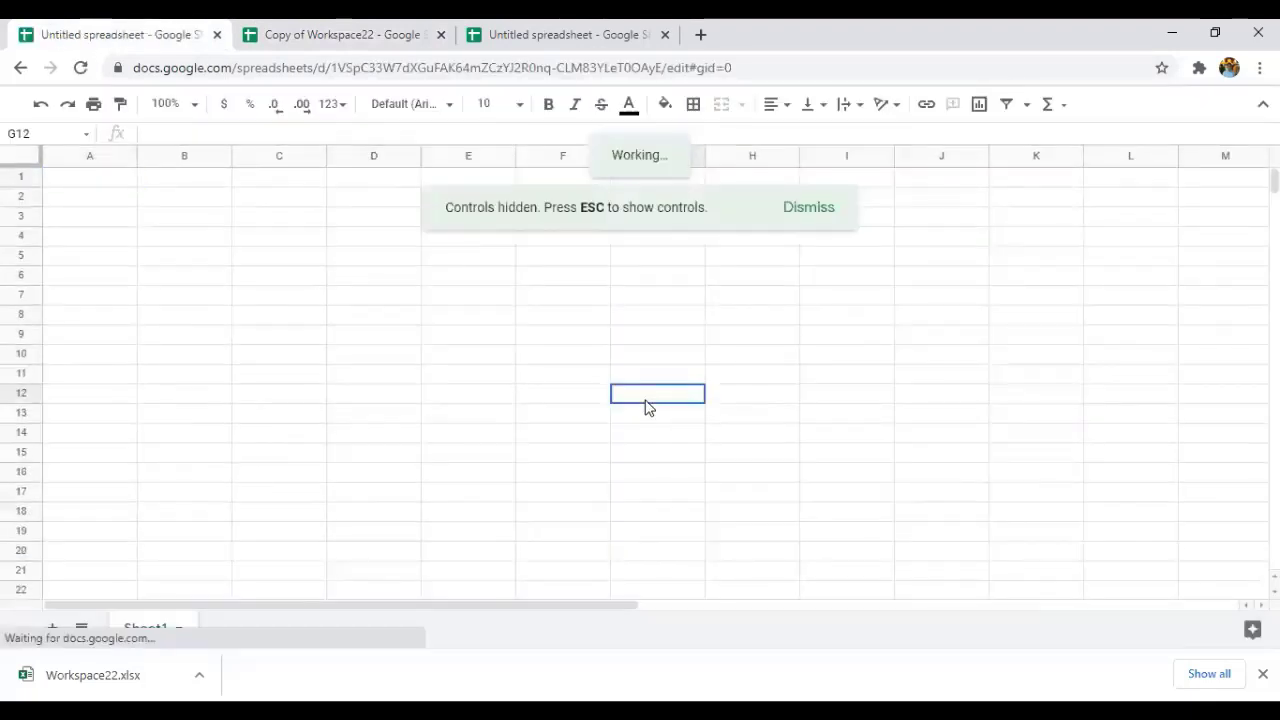
left_click(350, 222)
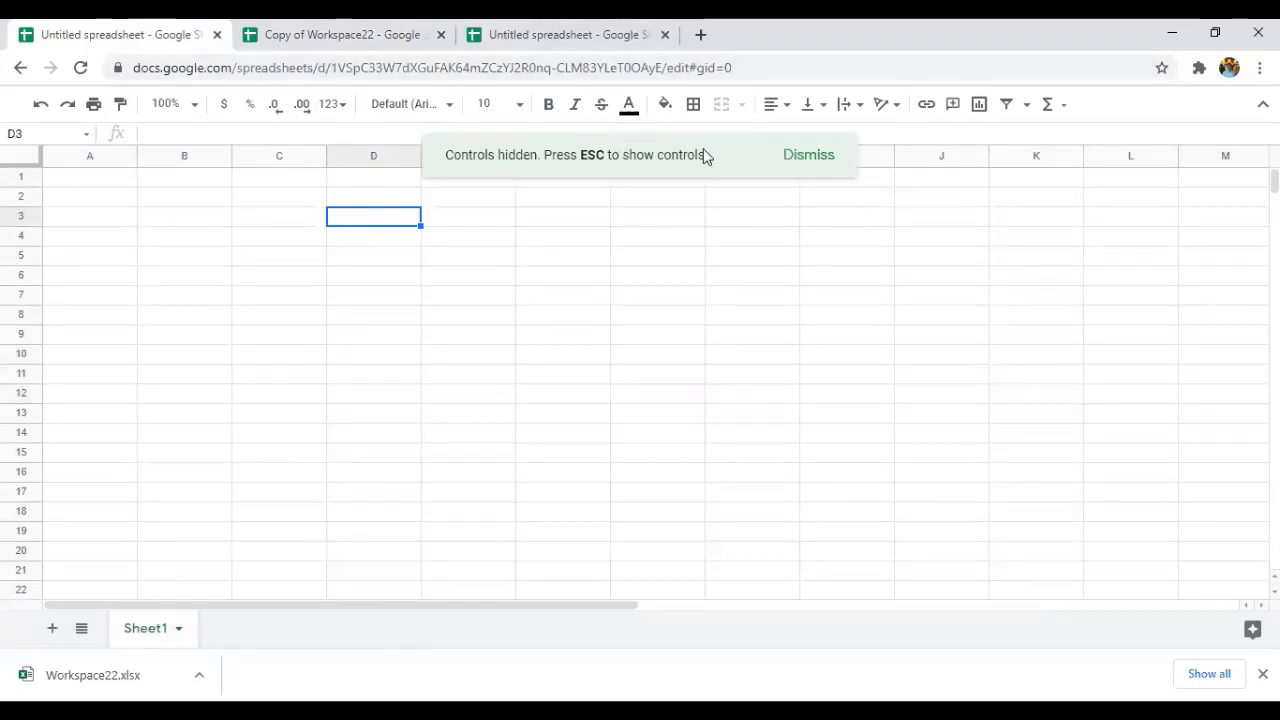
key("Escape")
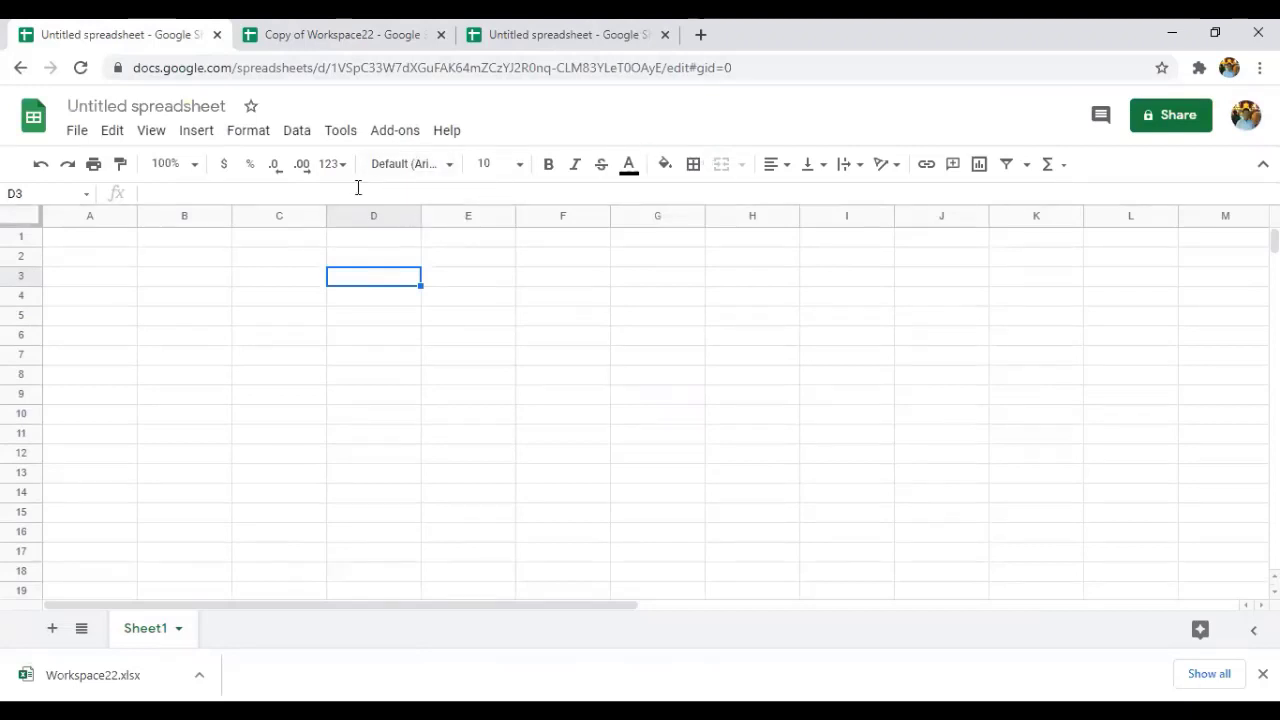
left_click(158, 138)
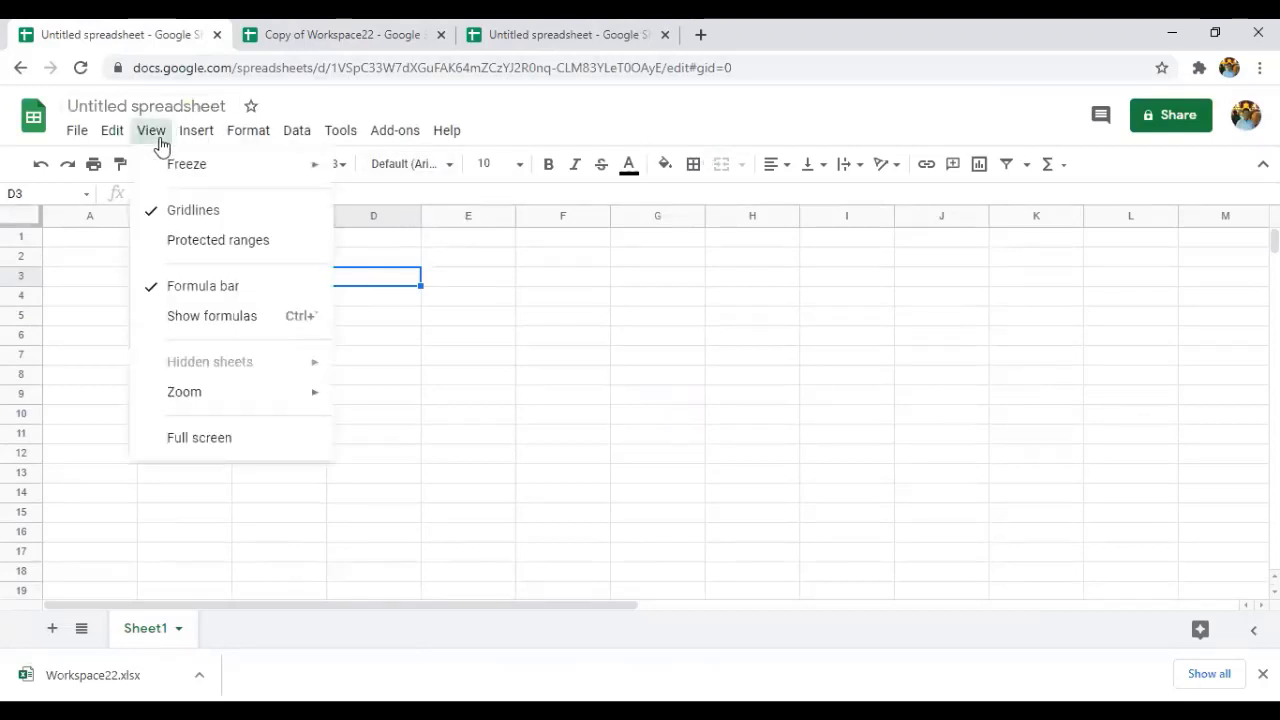
left_click(214, 438)
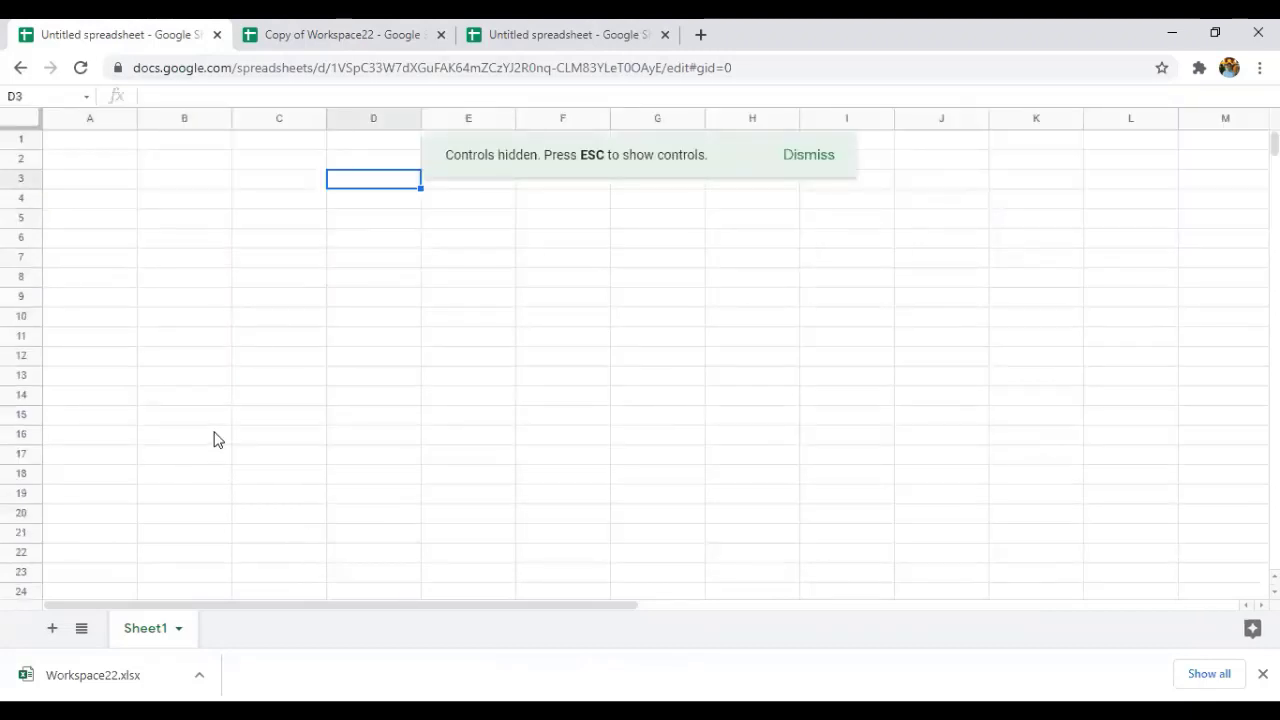
key("Escape")
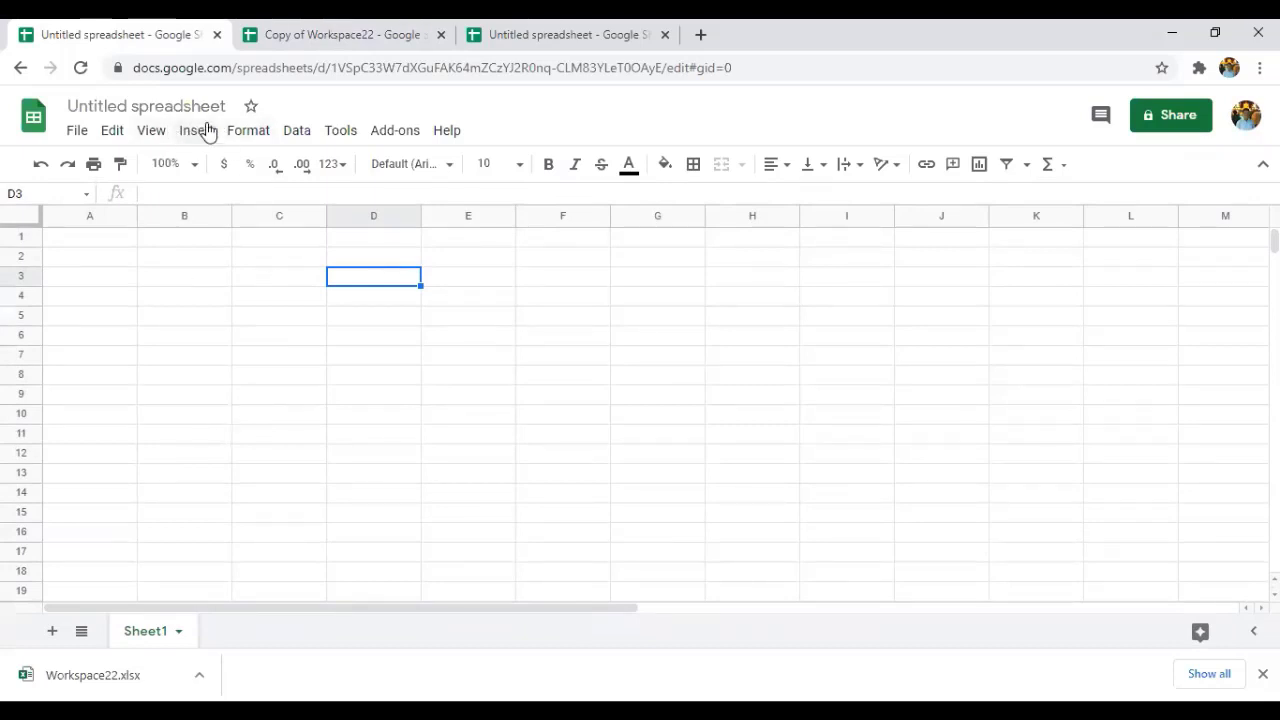
Insert a new empty chart into Sheet1 from the Insert menu.
left_click(207, 132)
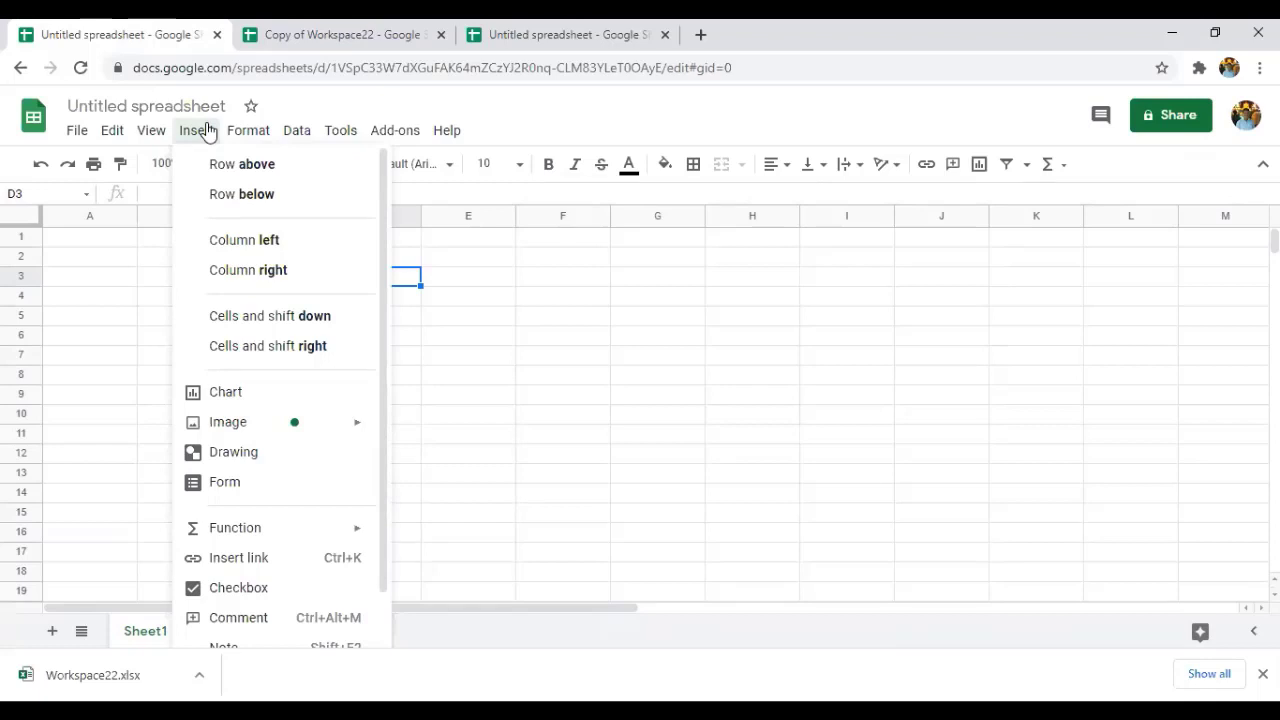
scroll(229, 418, "down", 1)
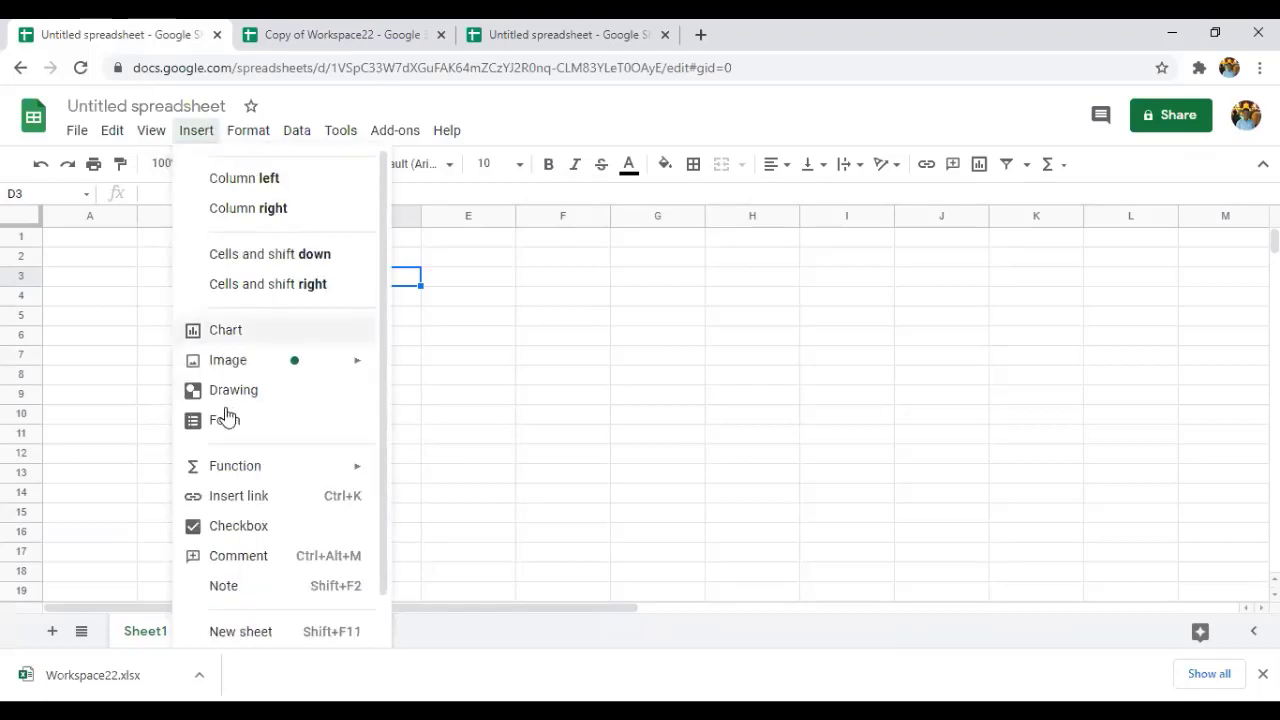
left_click(249, 331)
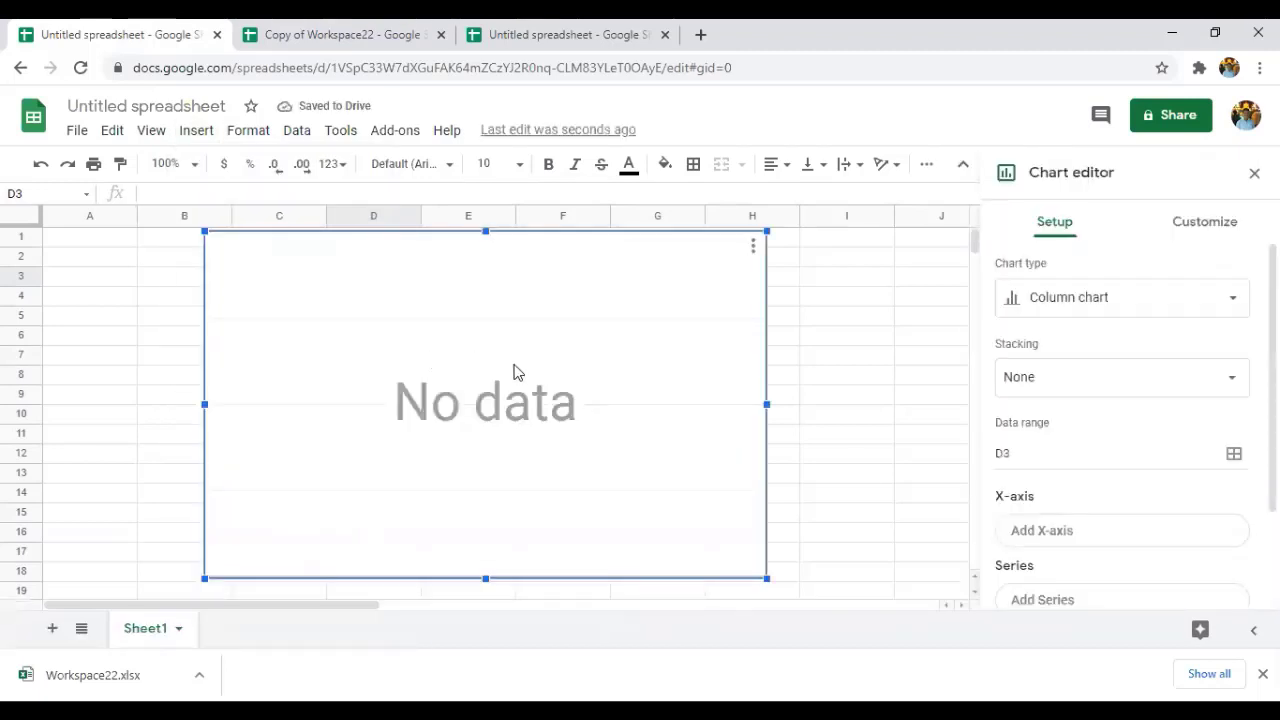
In the Chart editor, change the chart type to Area chart.
left_click(1112, 297)
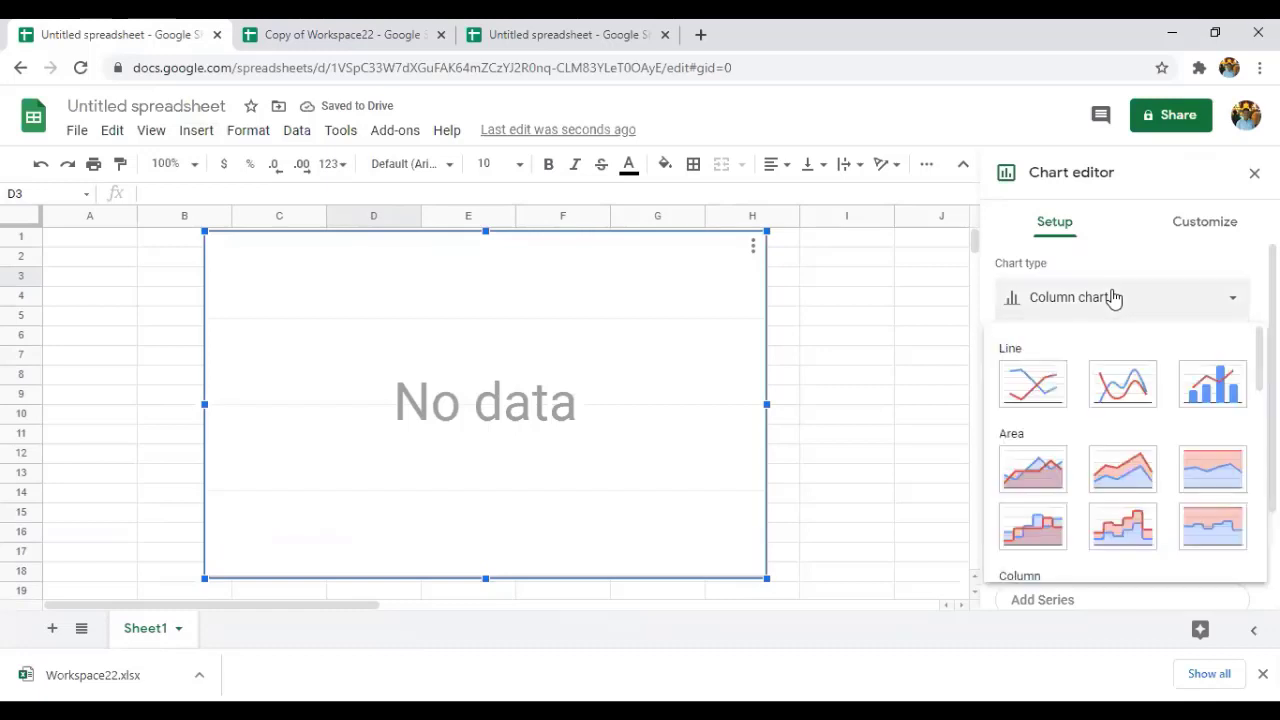
scroll(1081, 425, "down", 1)
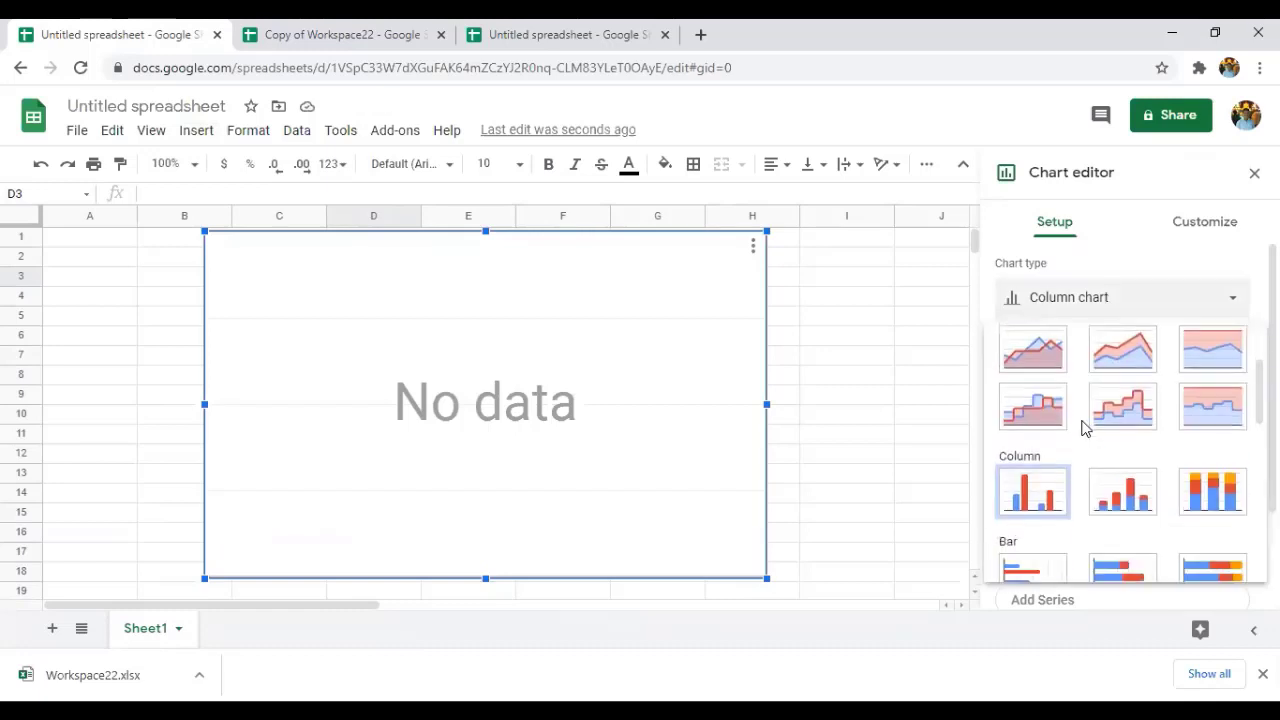
scroll(1047, 484, "up", 1)
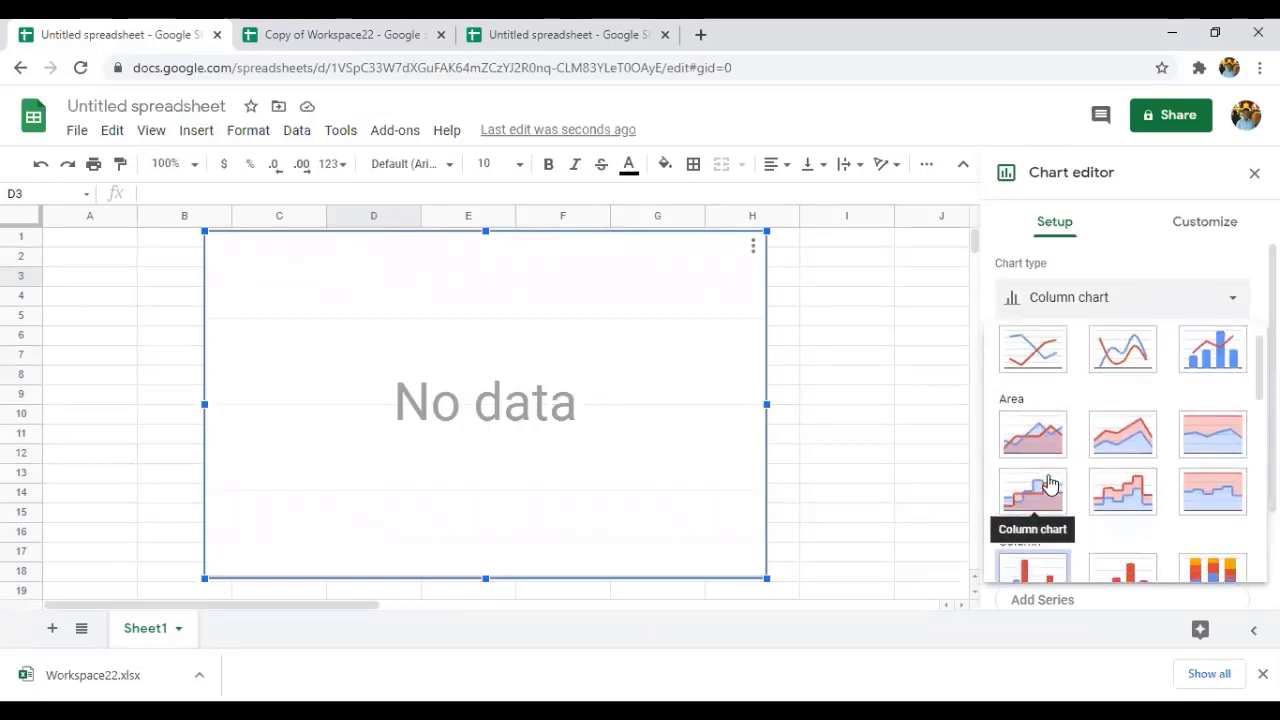
scroll(1037, 418, "down", 1)
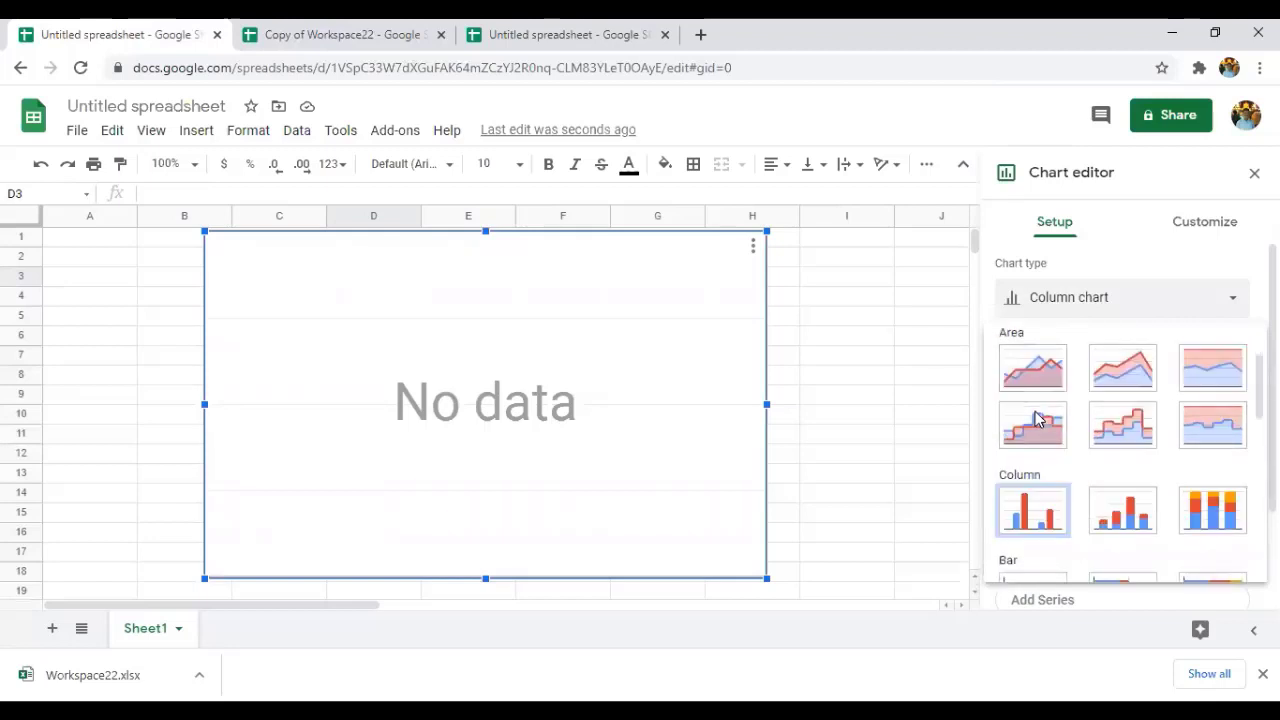
scroll(1034, 417, "down", 3)
scroll(1018, 366, "down", 1)
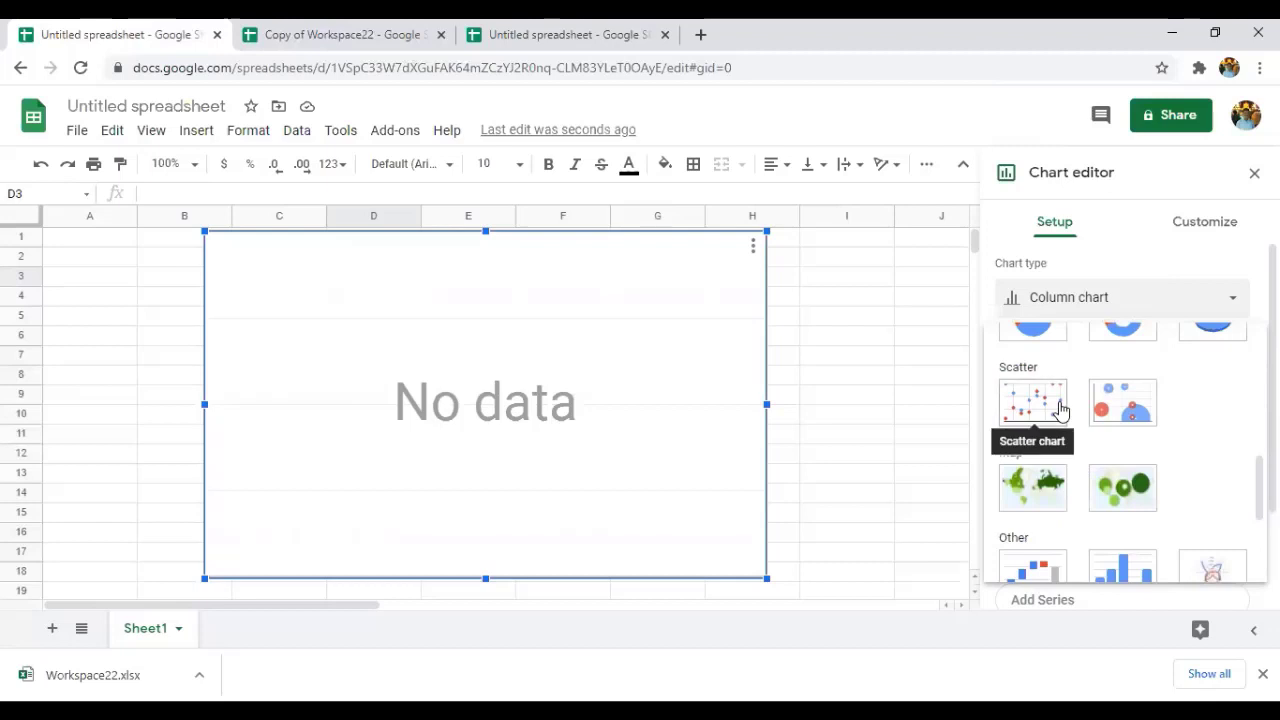
scroll(1060, 410, "down", 2)
scroll(1060, 410, "up", 4)
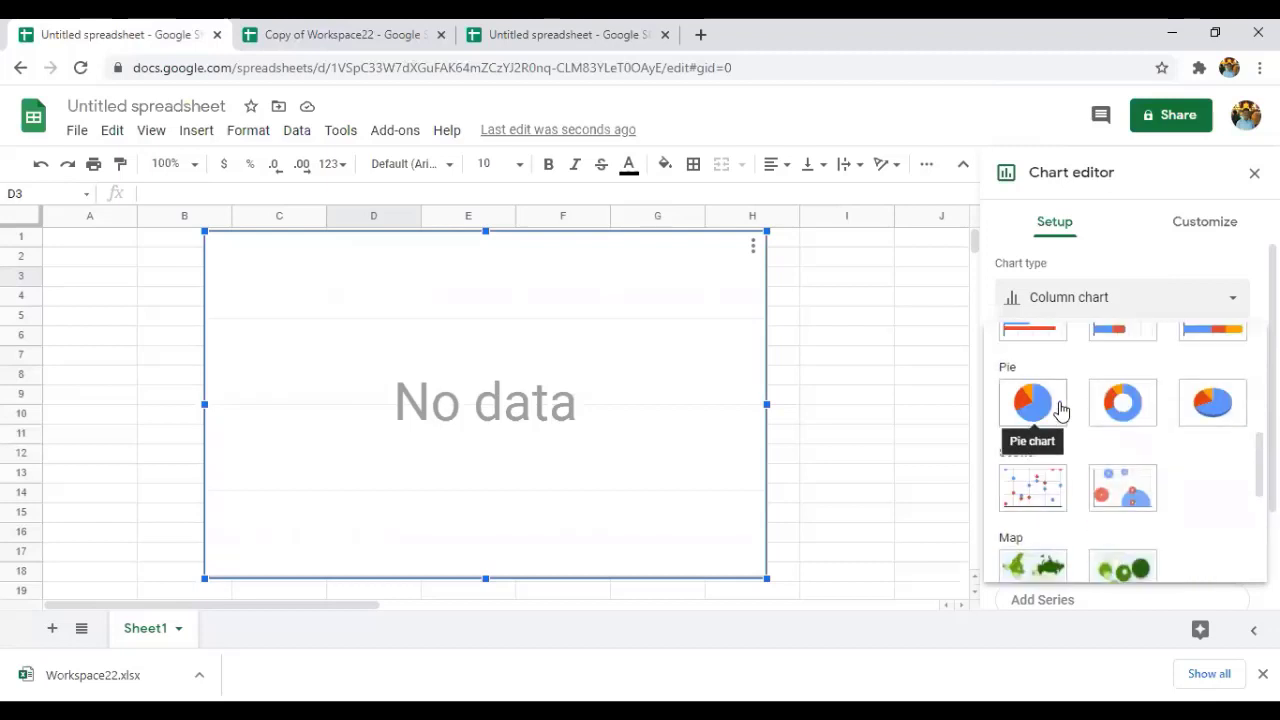
scroll(1060, 410, "up", 3)
left_click(1045, 404)
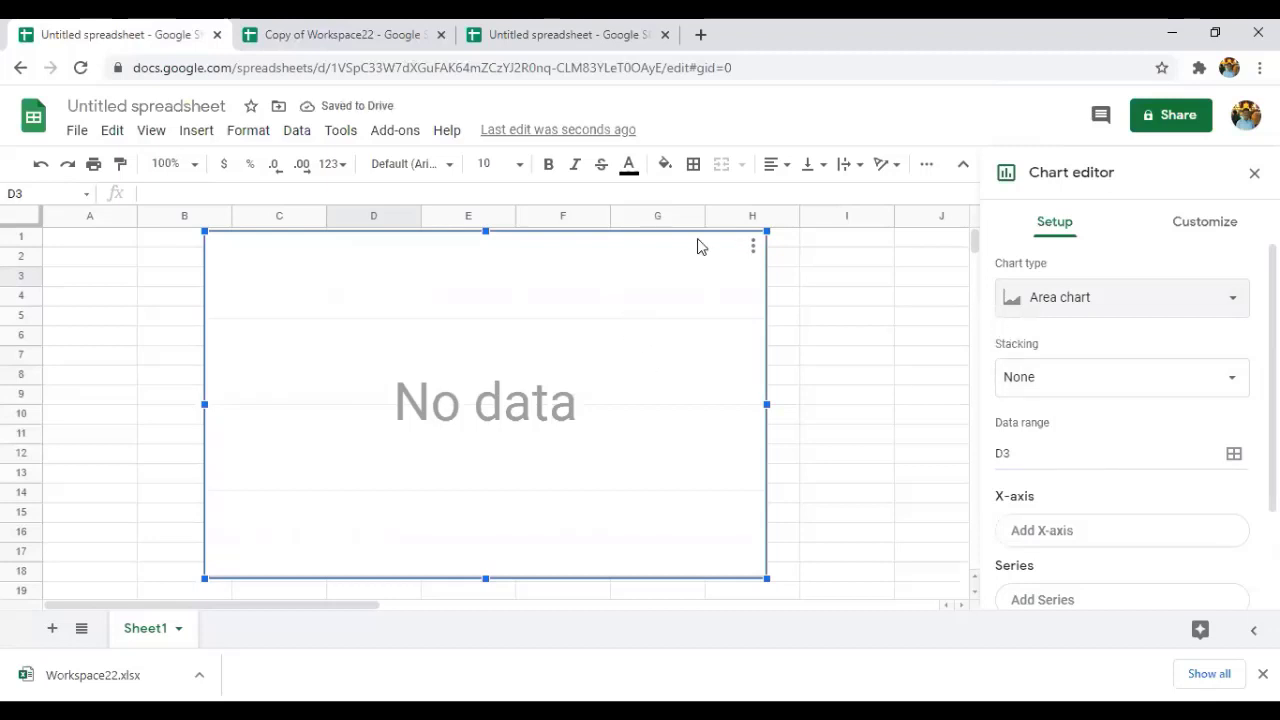
Close the Chart editor by selecting cell I7.
left_click(204, 136)
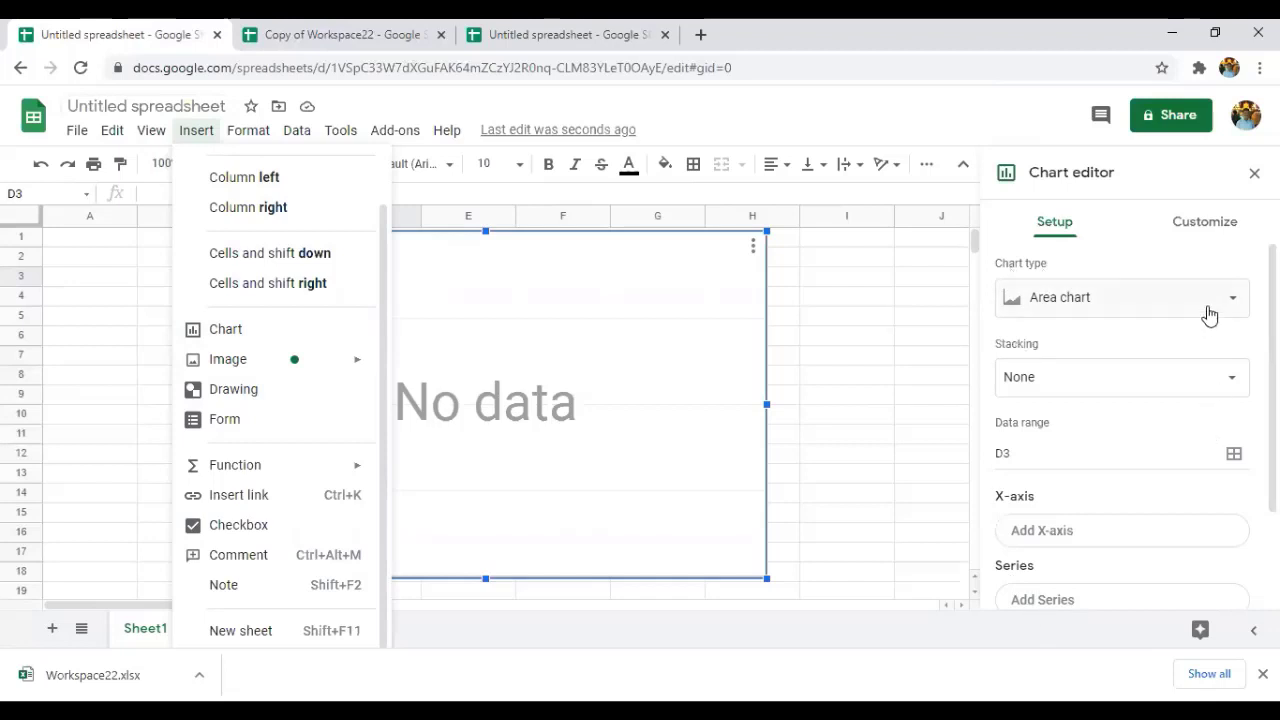
scroll(1114, 563, "down", 3)
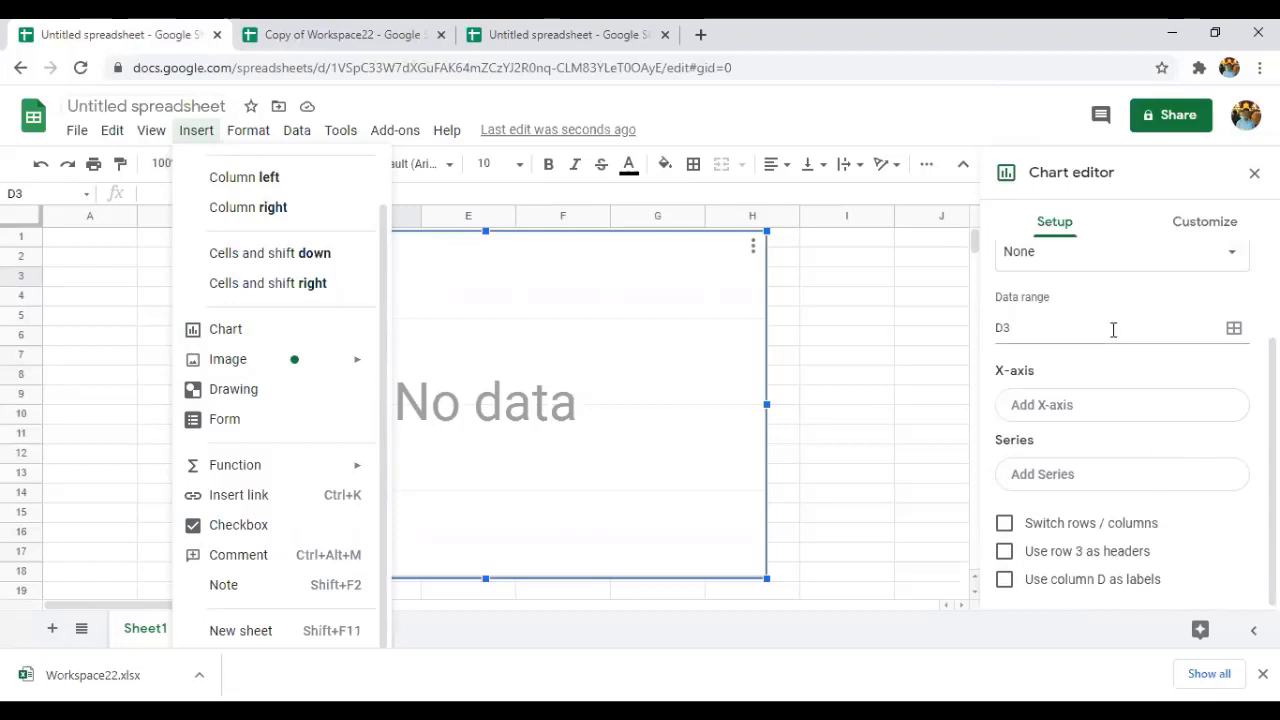
scroll(1114, 330, "up", 3)
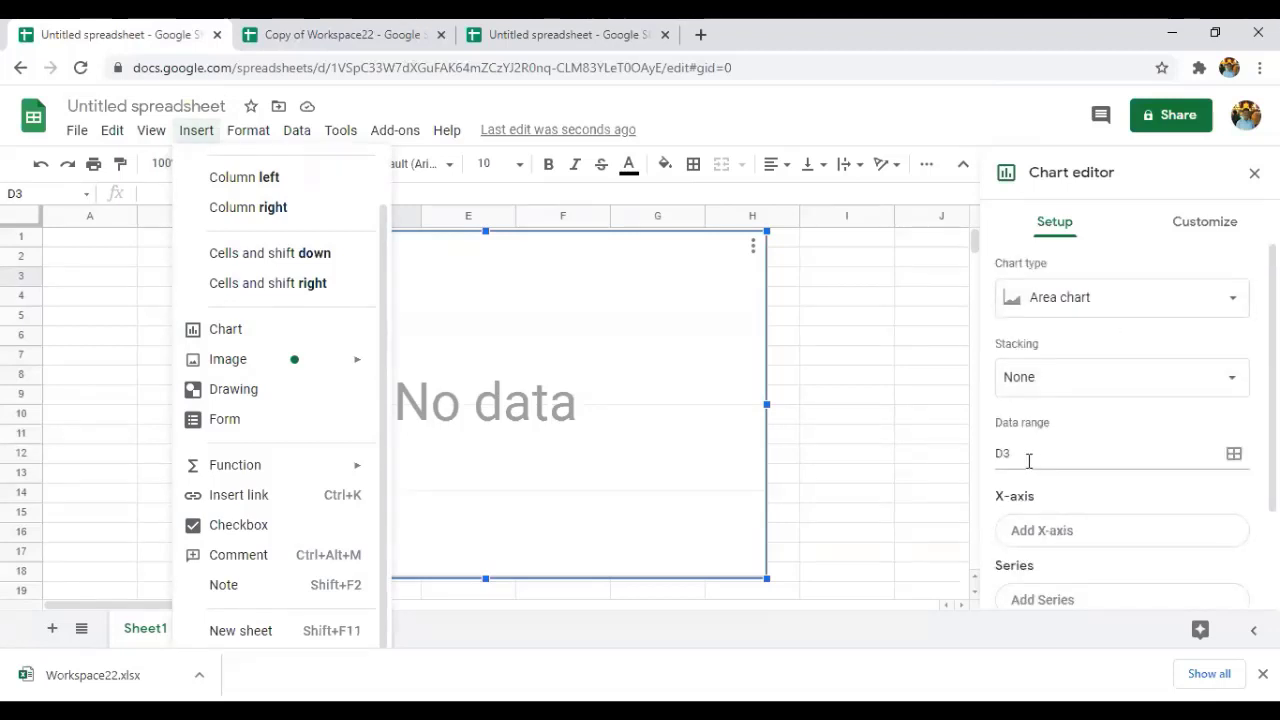
left_click(840, 357)
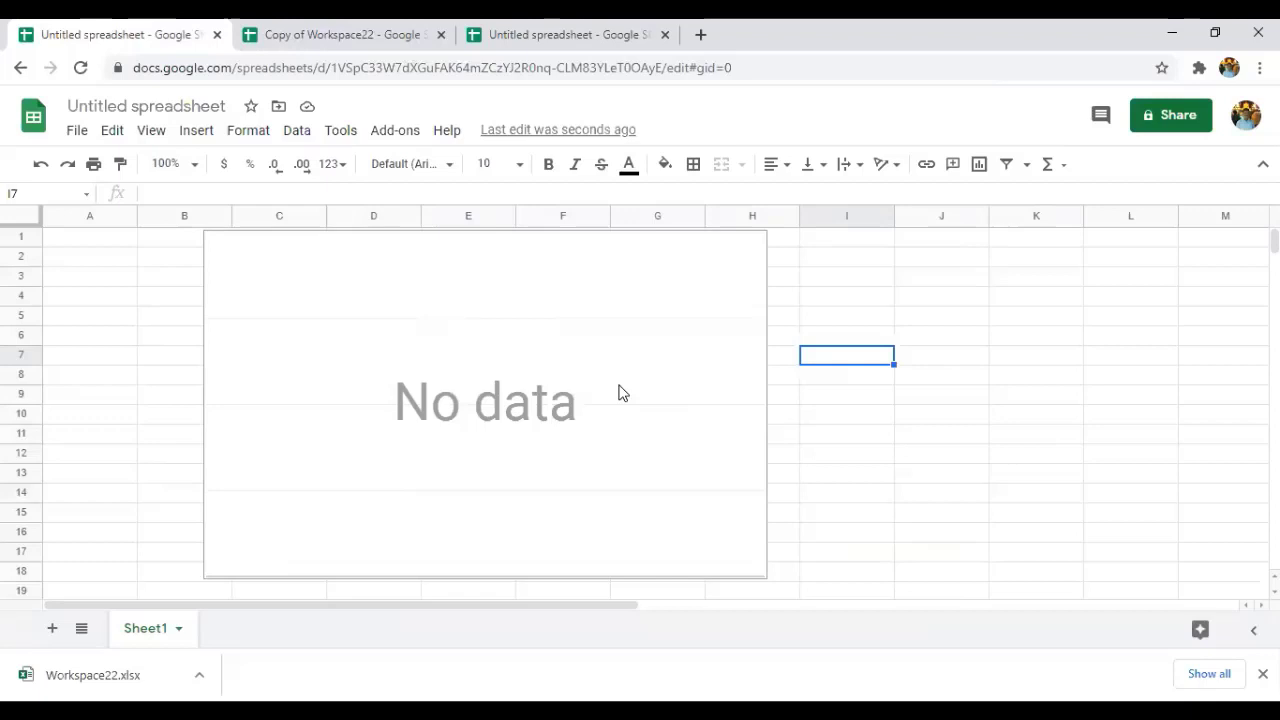
Delete the empty 'No data' chart from Sheet1.
left_click(619, 393)
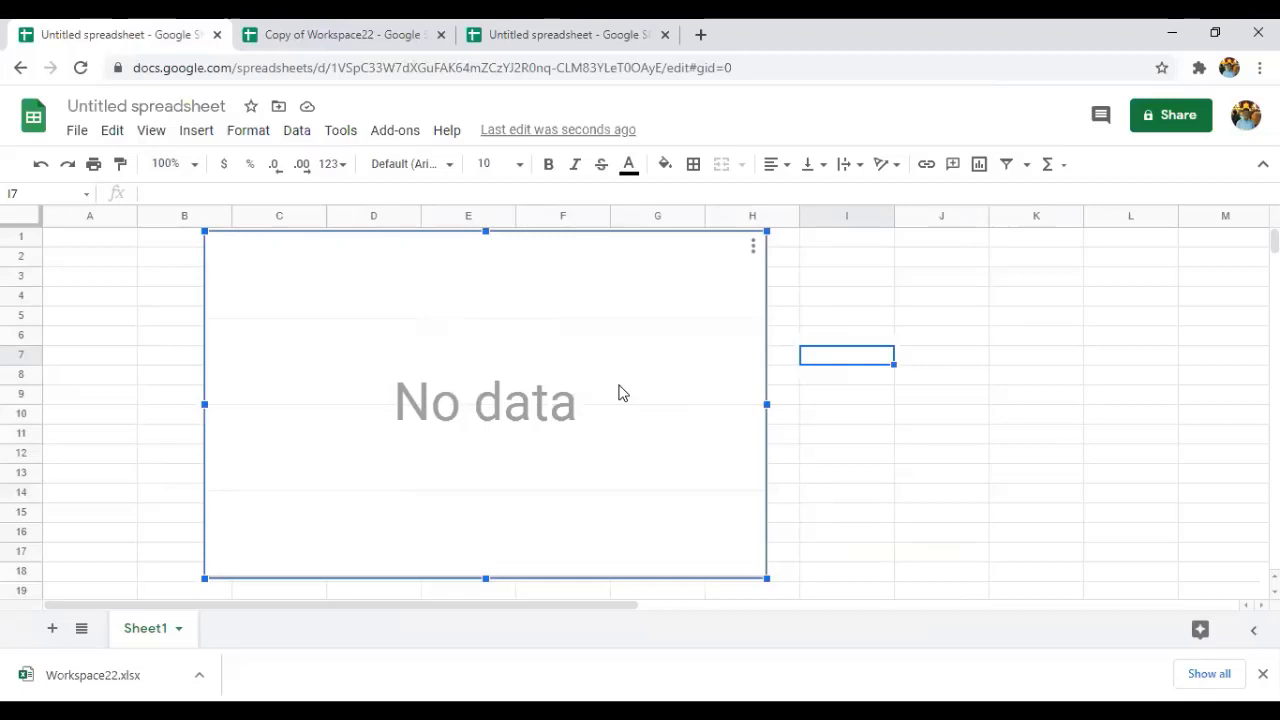
key("Delete")
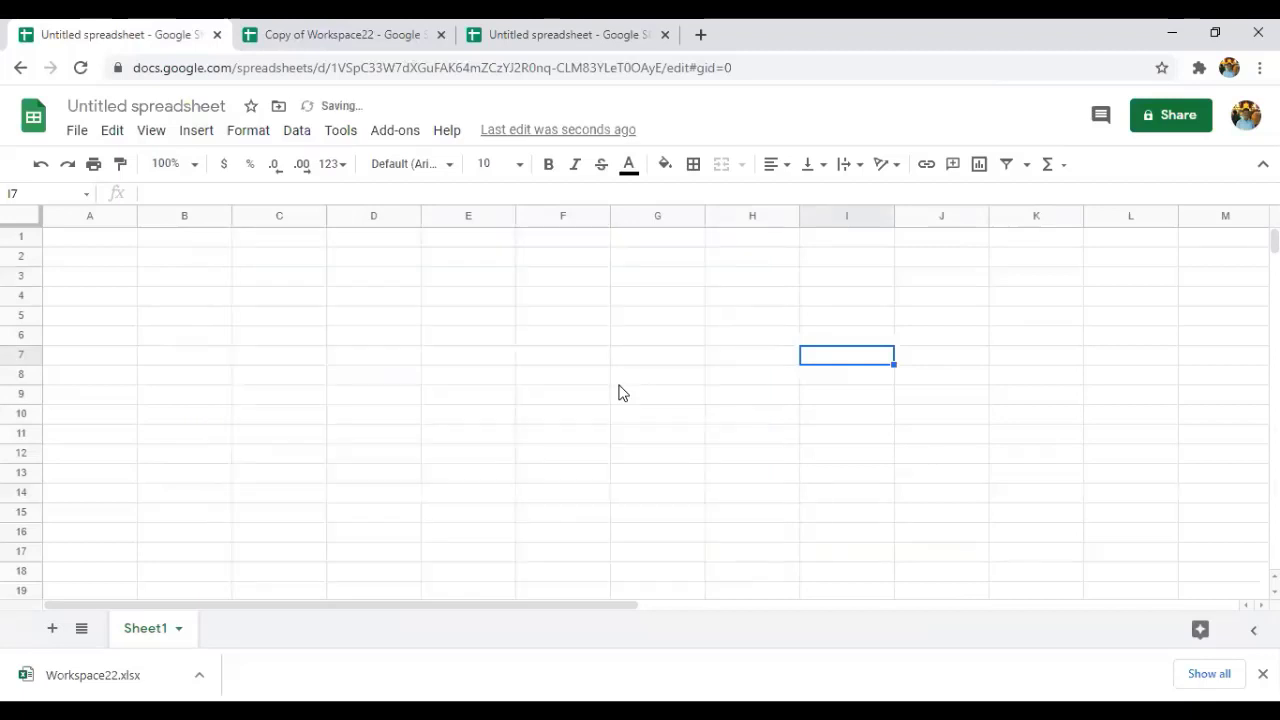
Insert the first Google Photos picture as an in-cell image in I7, then select I9.
left_click(203, 134)
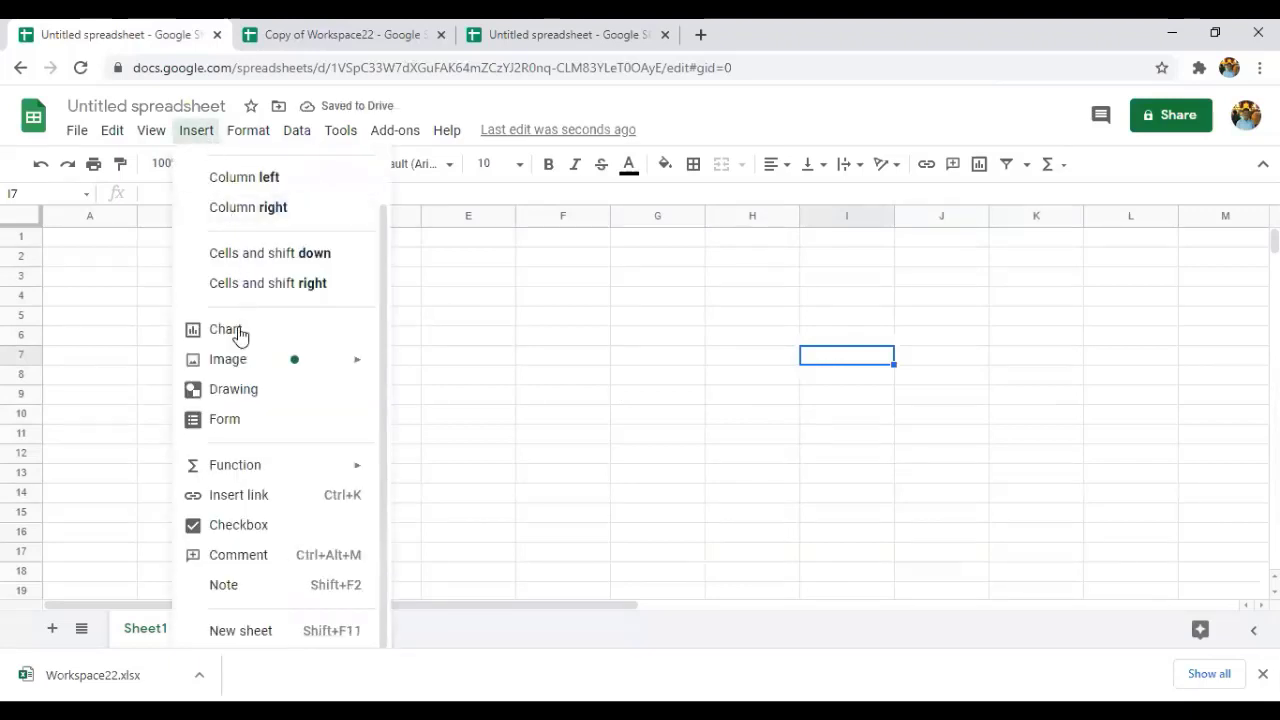
mouse_move(239, 374)
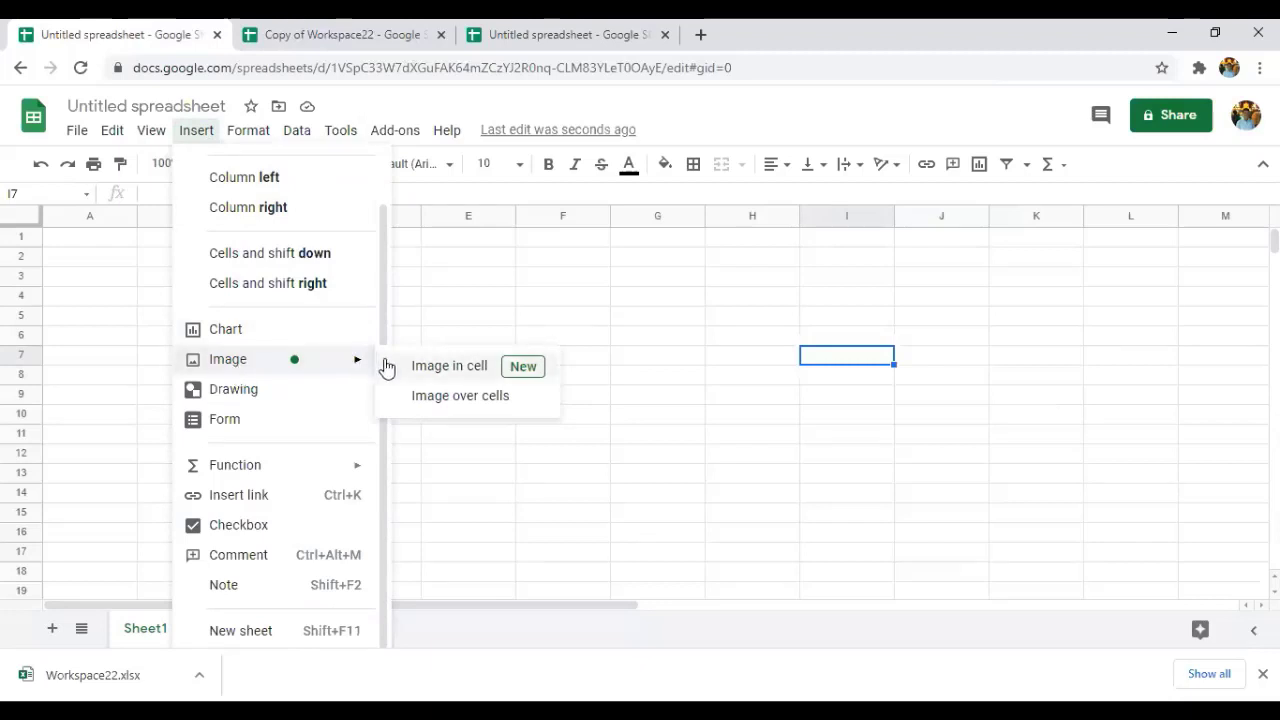
left_click(485, 377)
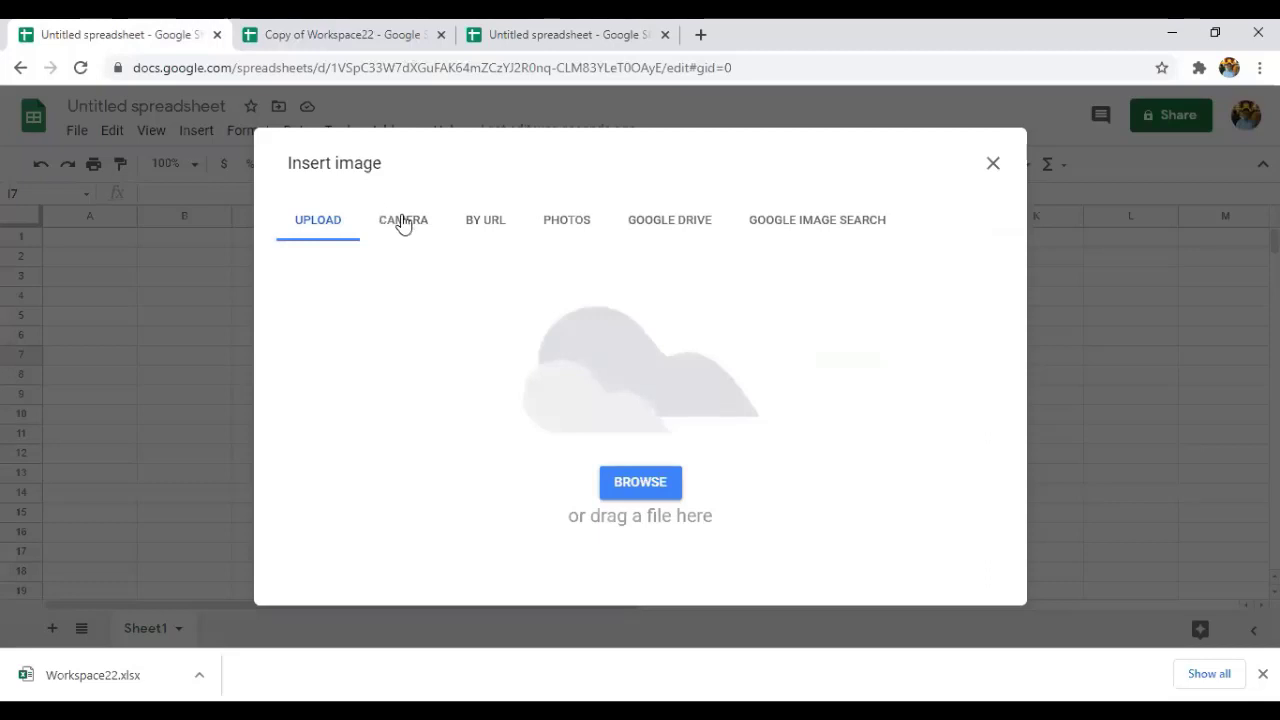
left_click(566, 220)
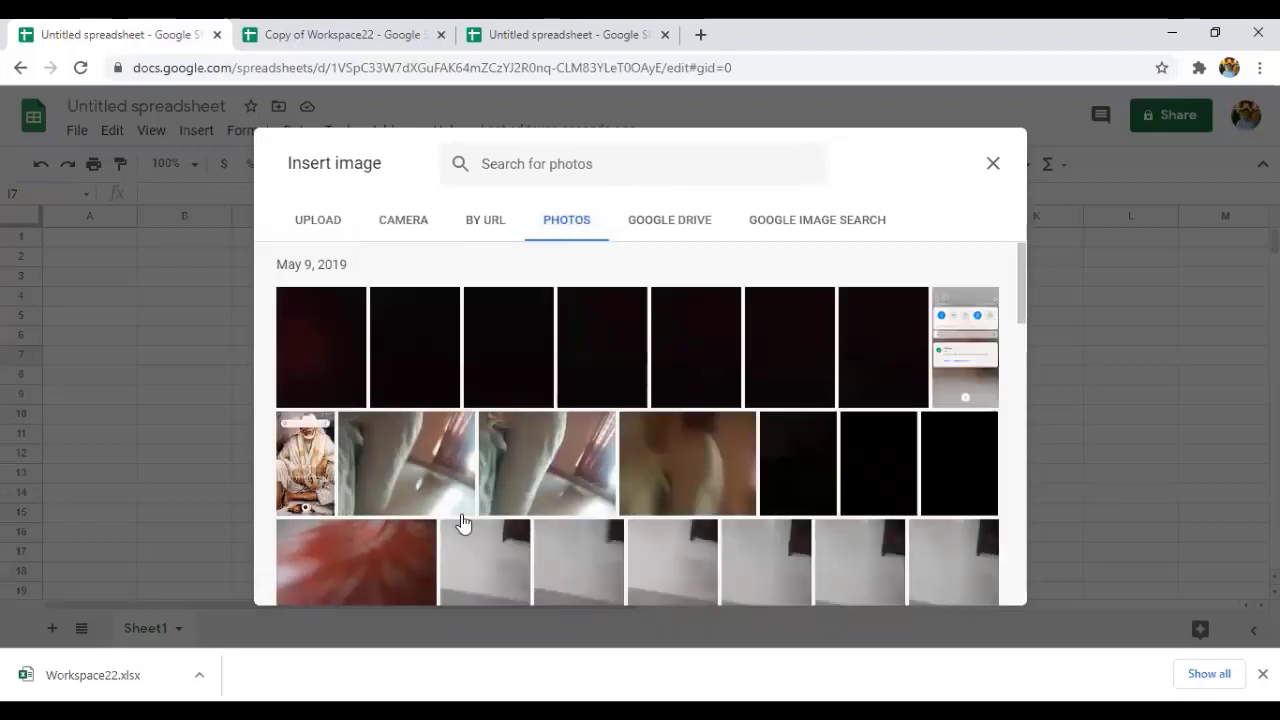
left_click(343, 349)
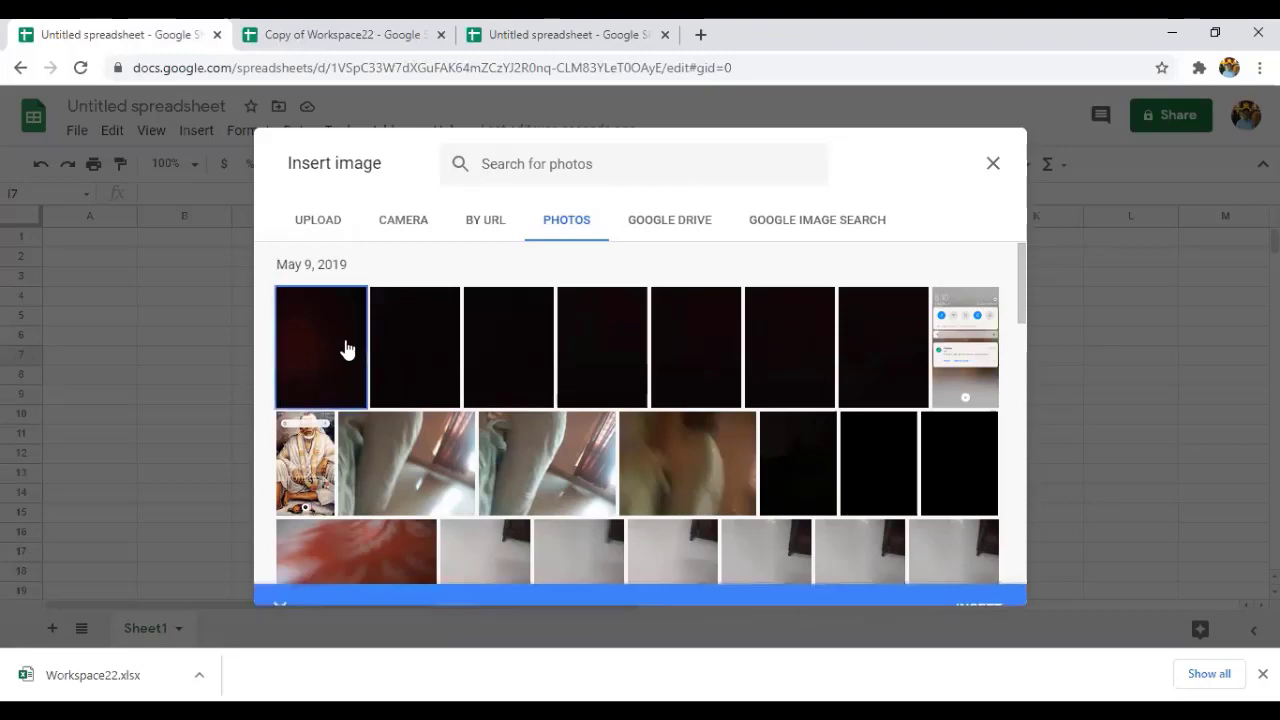
left_click(979, 587)
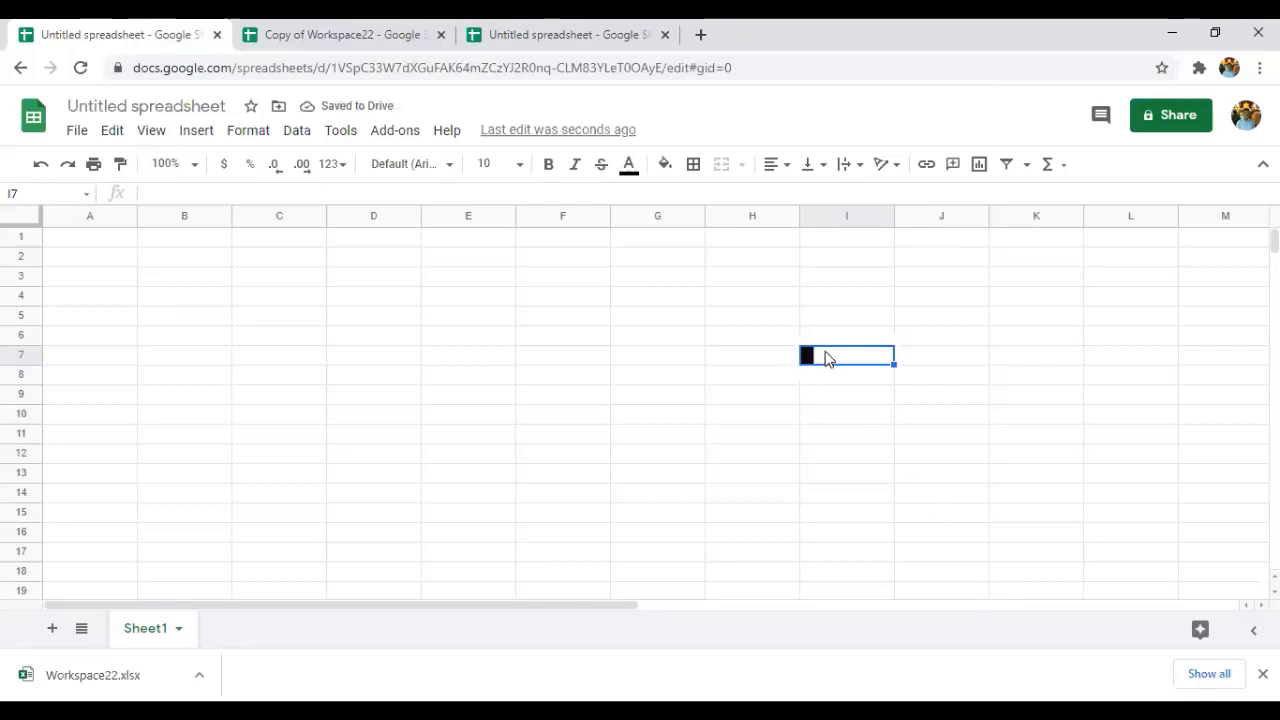
left_click(840, 394)
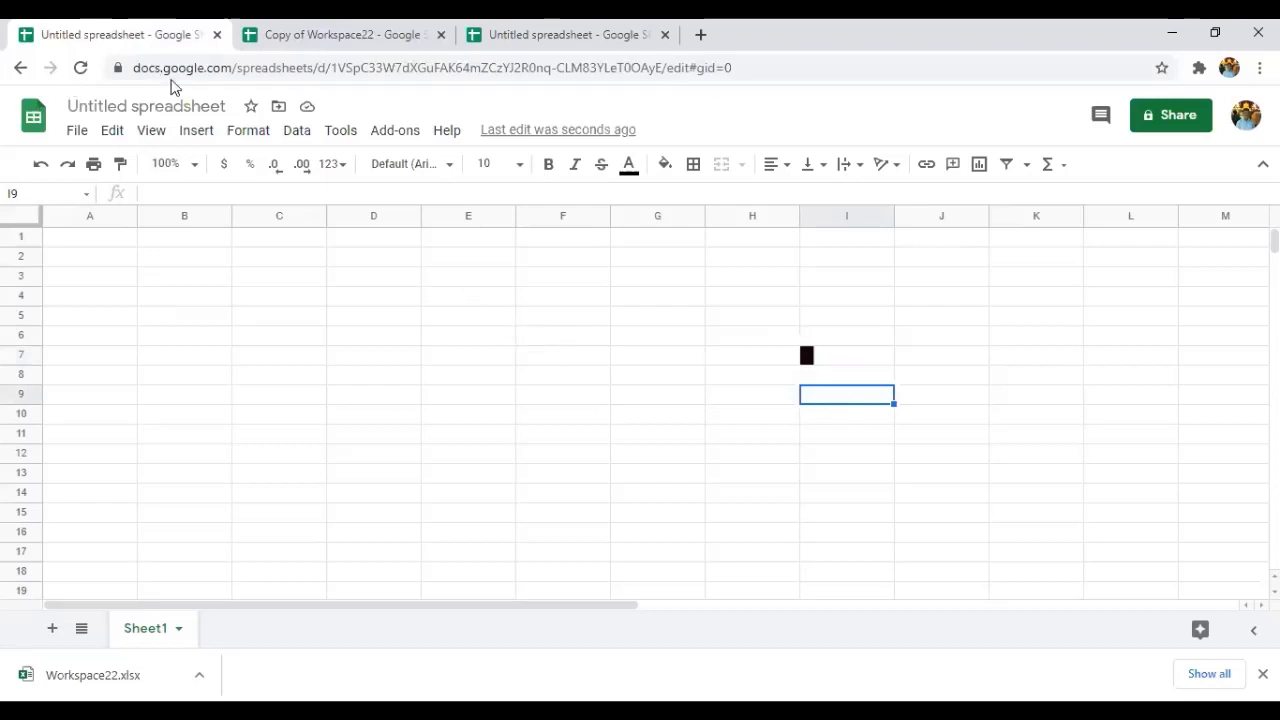
left_click(196, 135)
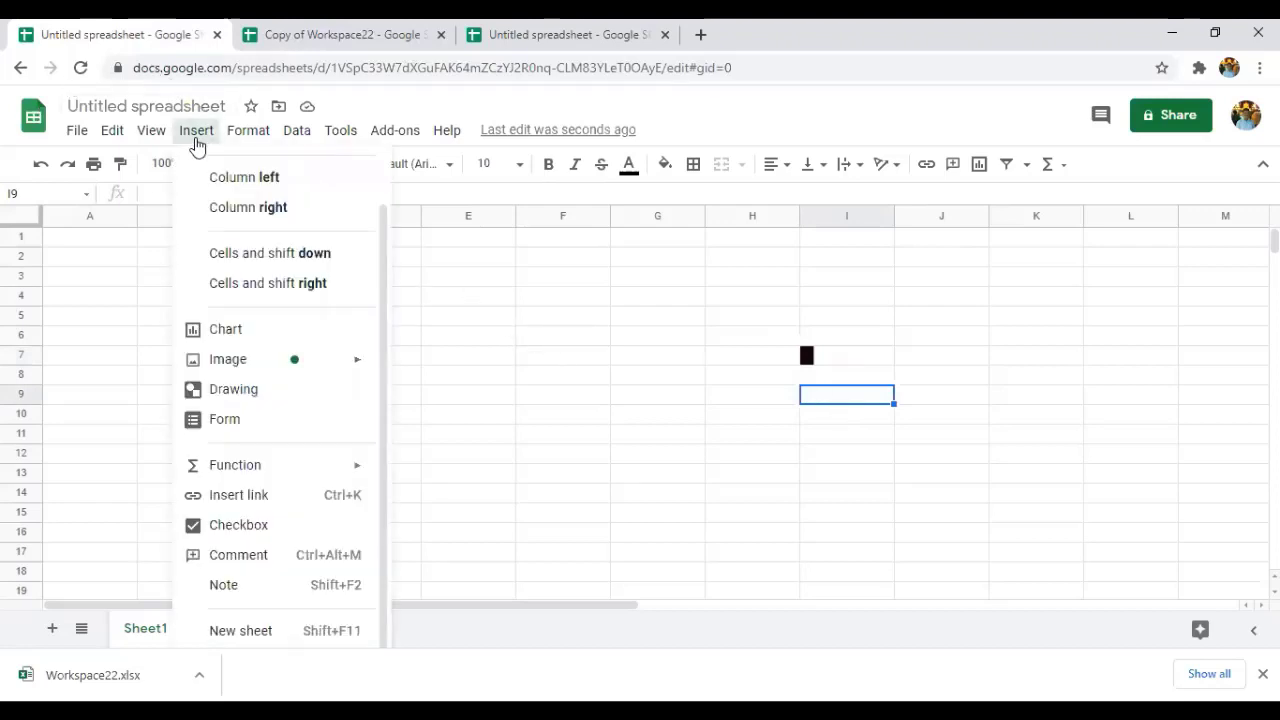
left_click(230, 390)
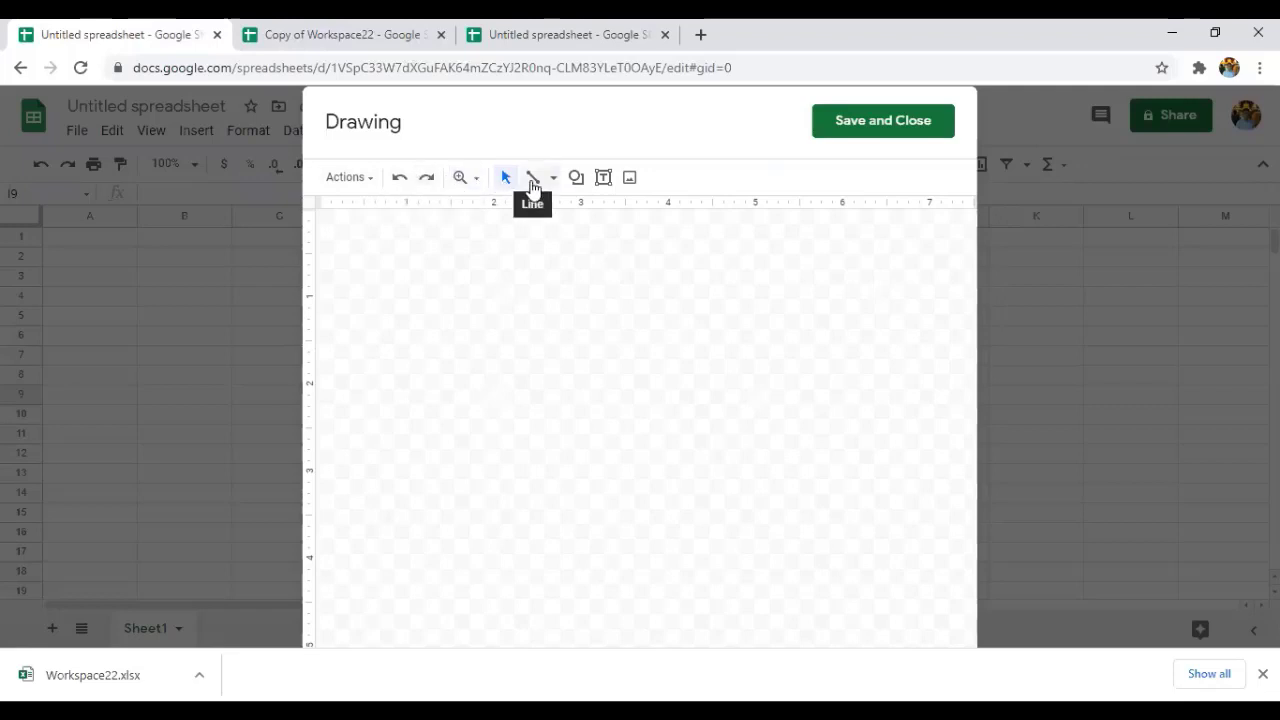
left_click(532, 185)
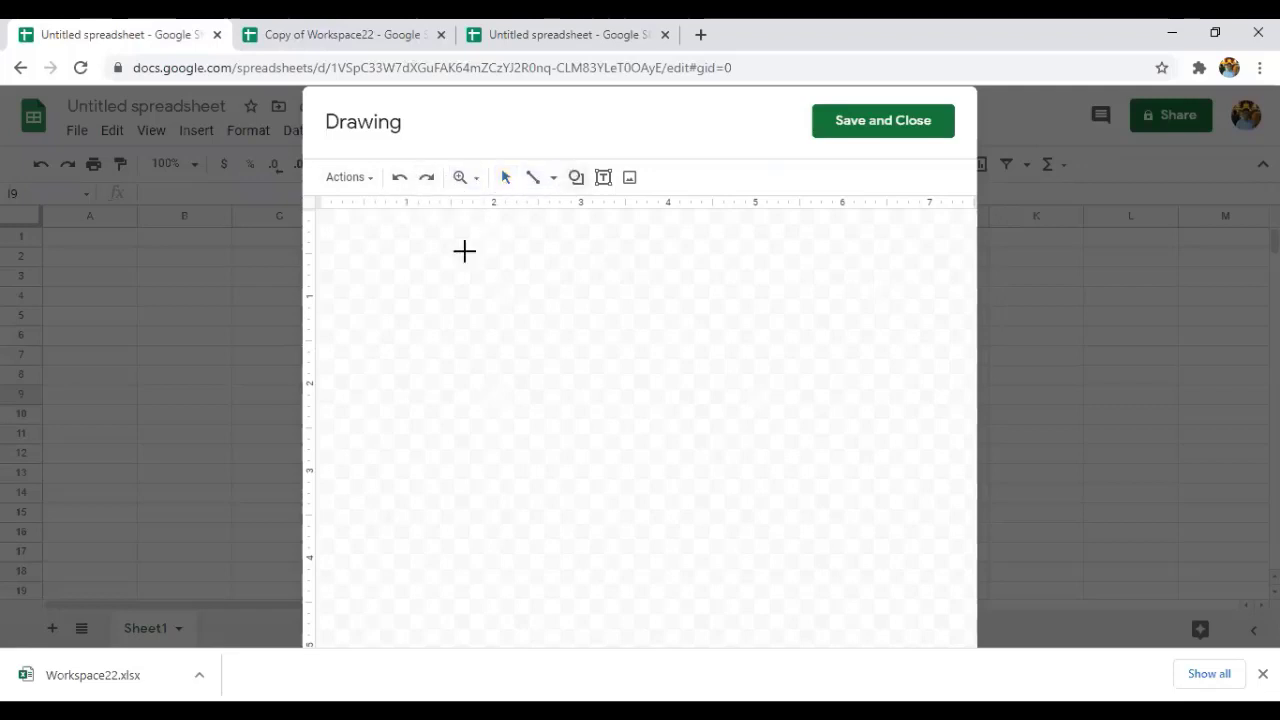
left_click_drag(423, 236, 720, 502)
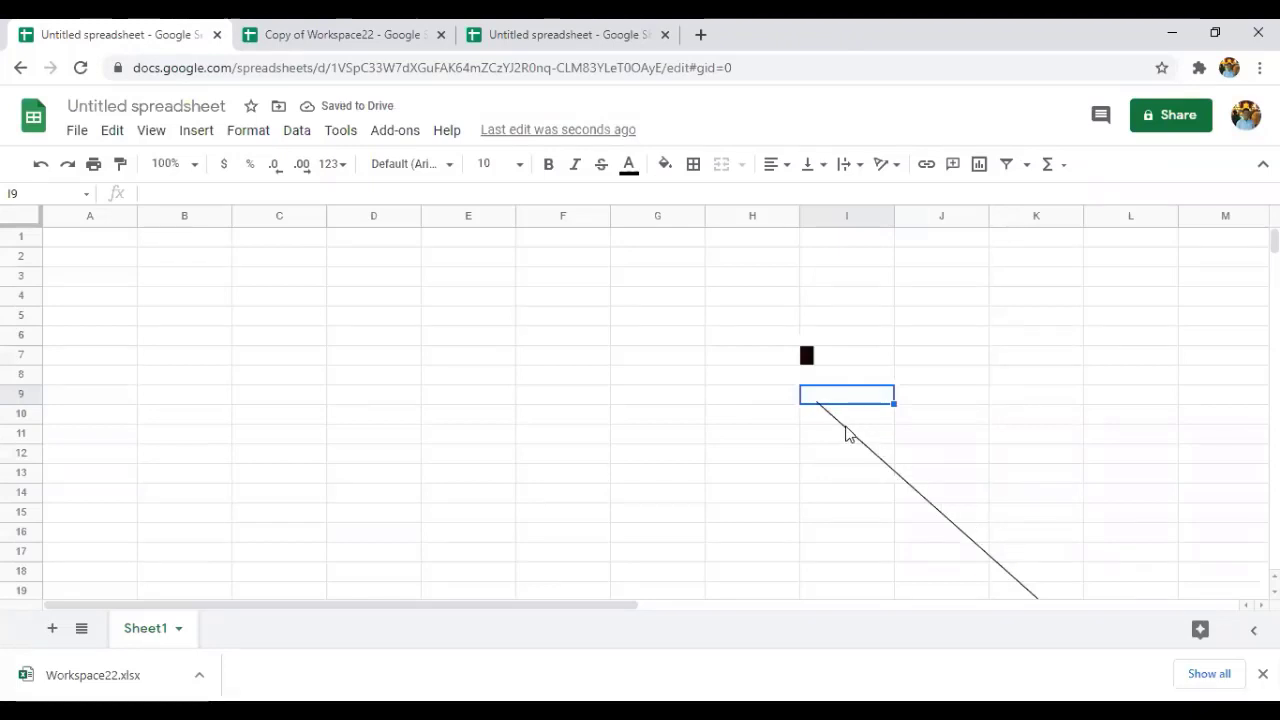
double_click(842, 423)
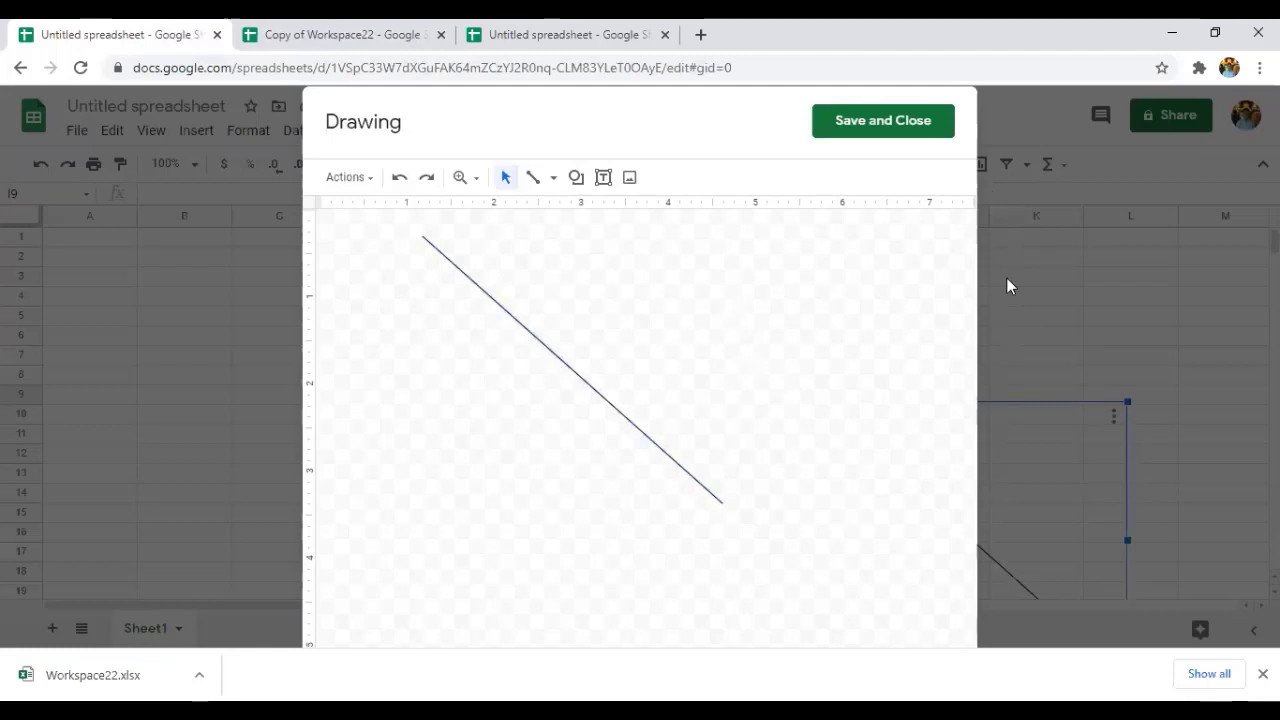
left_click(901, 135)
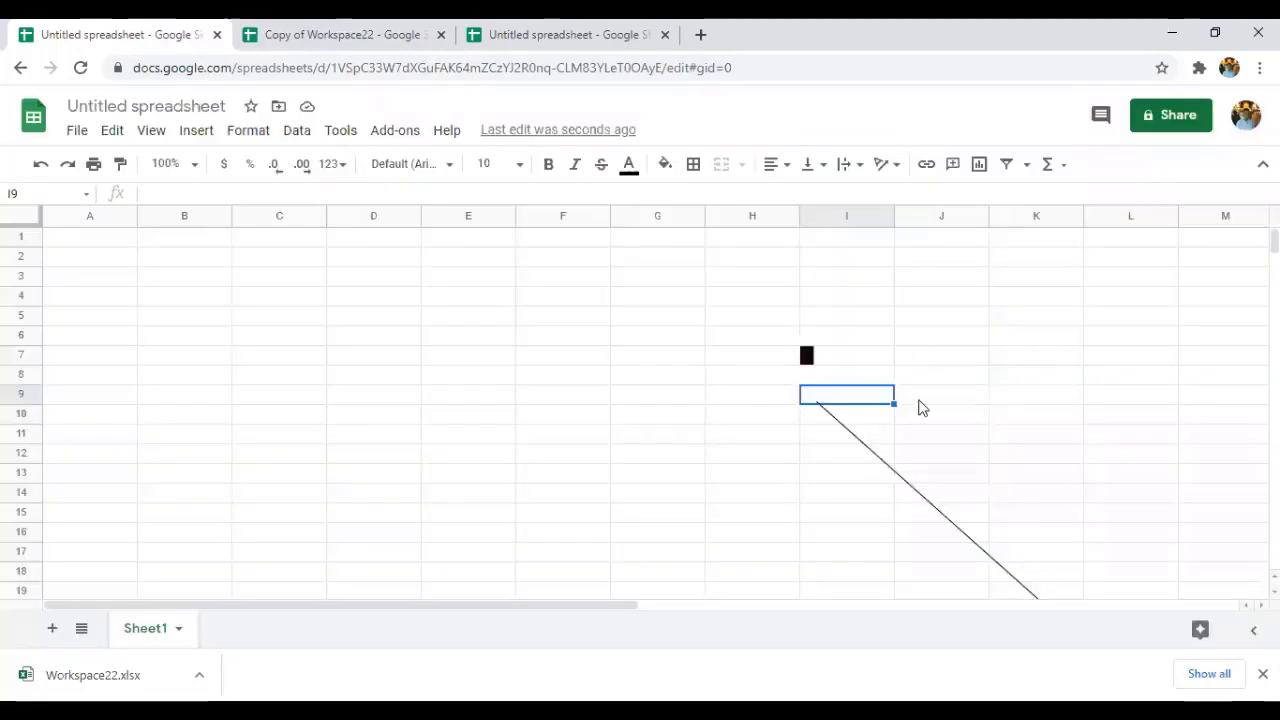
left_click_drag(812, 396, 1096, 489)
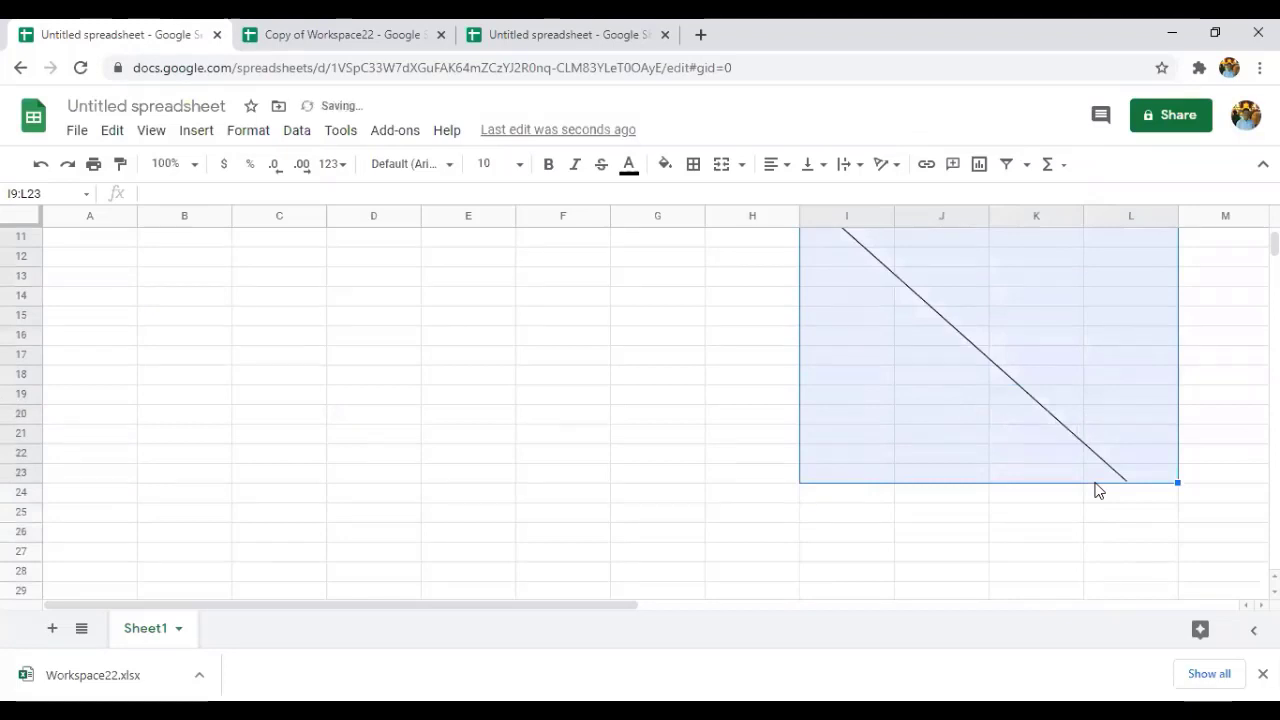
left_click(867, 450)
scroll(867, 450, "up", 2)
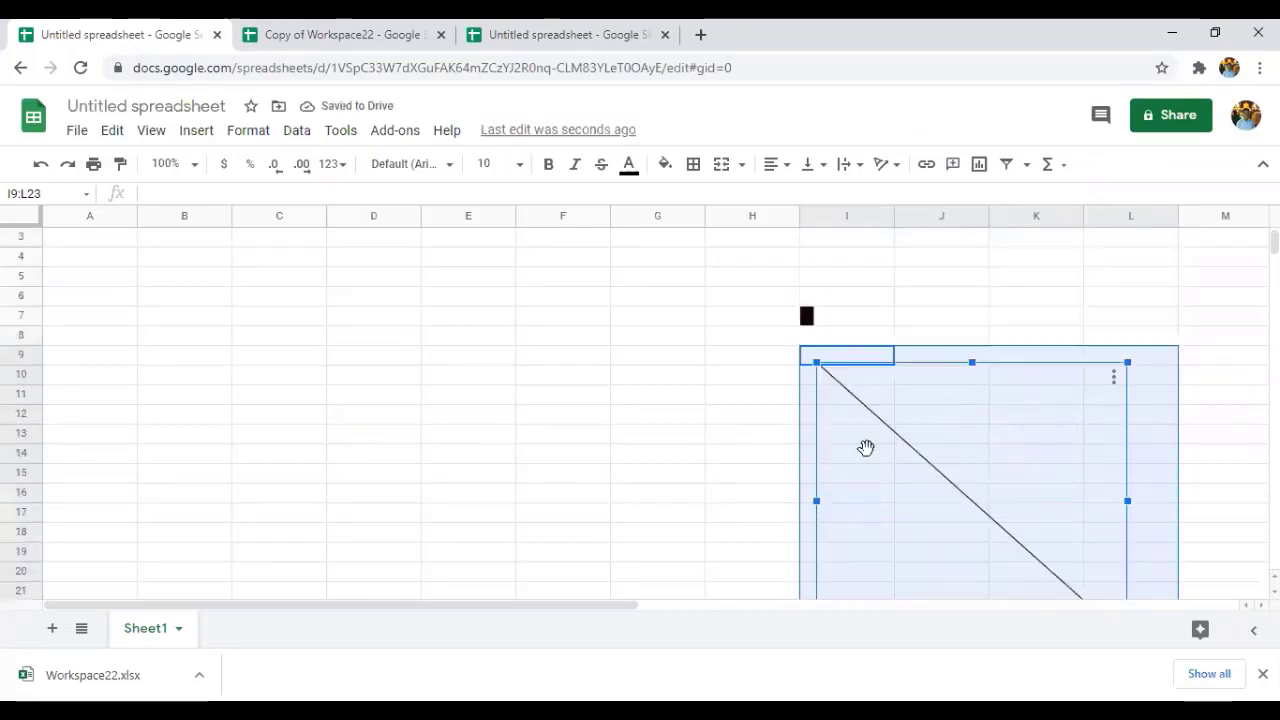
key("Delete")
left_click(614, 360)
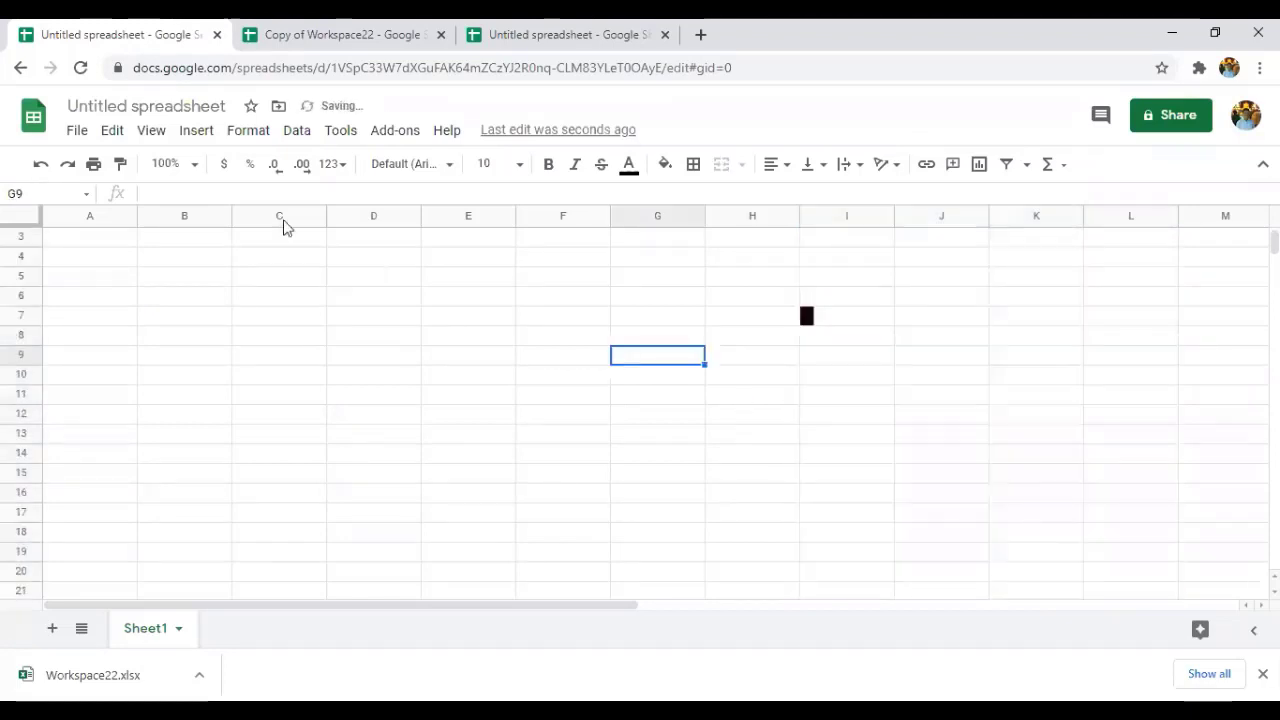
left_click(203, 133)
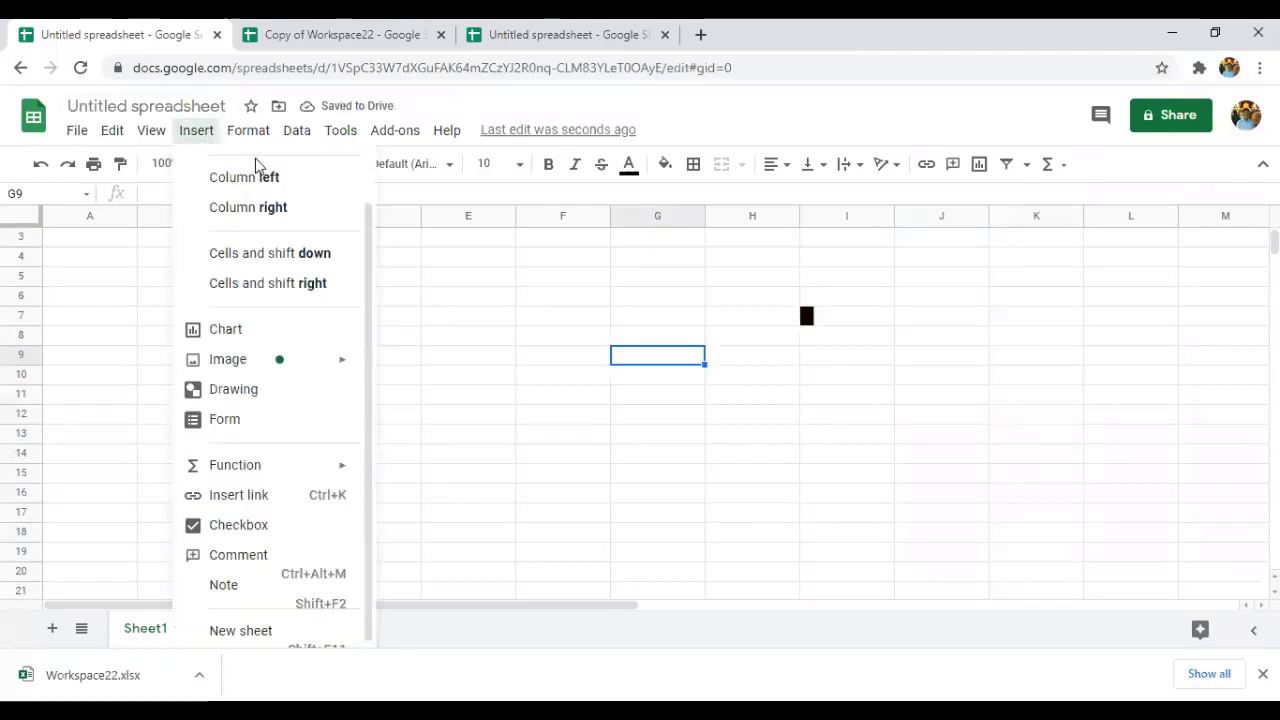
left_click(248, 130)
mouse_move(200, 128)
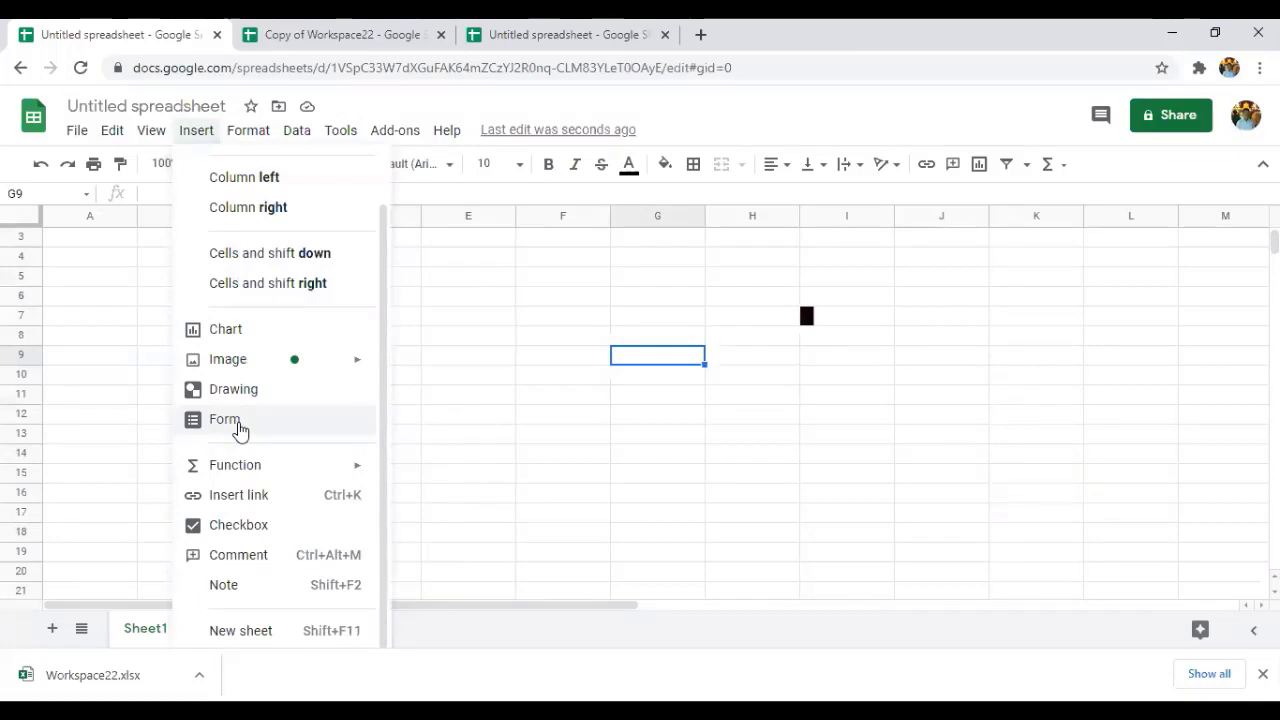
mouse_move(232, 478)
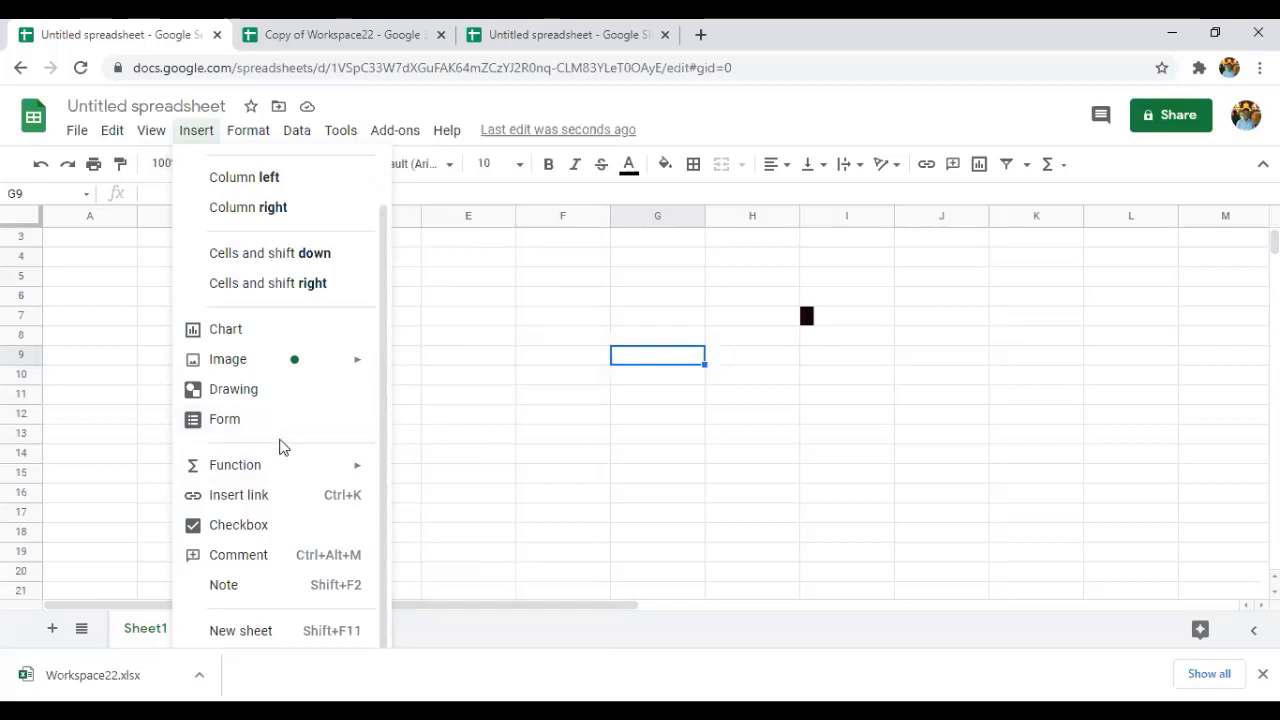
mouse_move(265, 472)
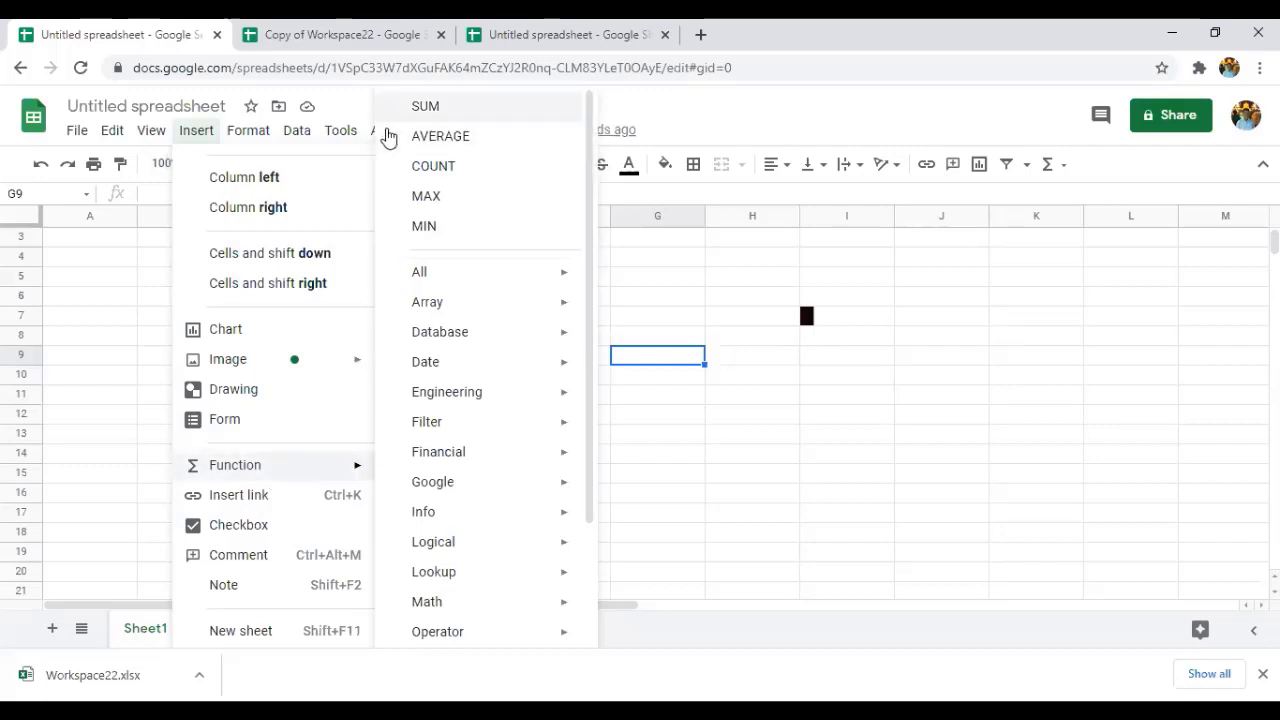
left_click(156, 298)
Enter headers 'emp id' and 'sal' in A1:B1 and IDs 101, 102, 103 in A2:A4.
left_click(89, 244)
scroll(89, 247, "up", 1)
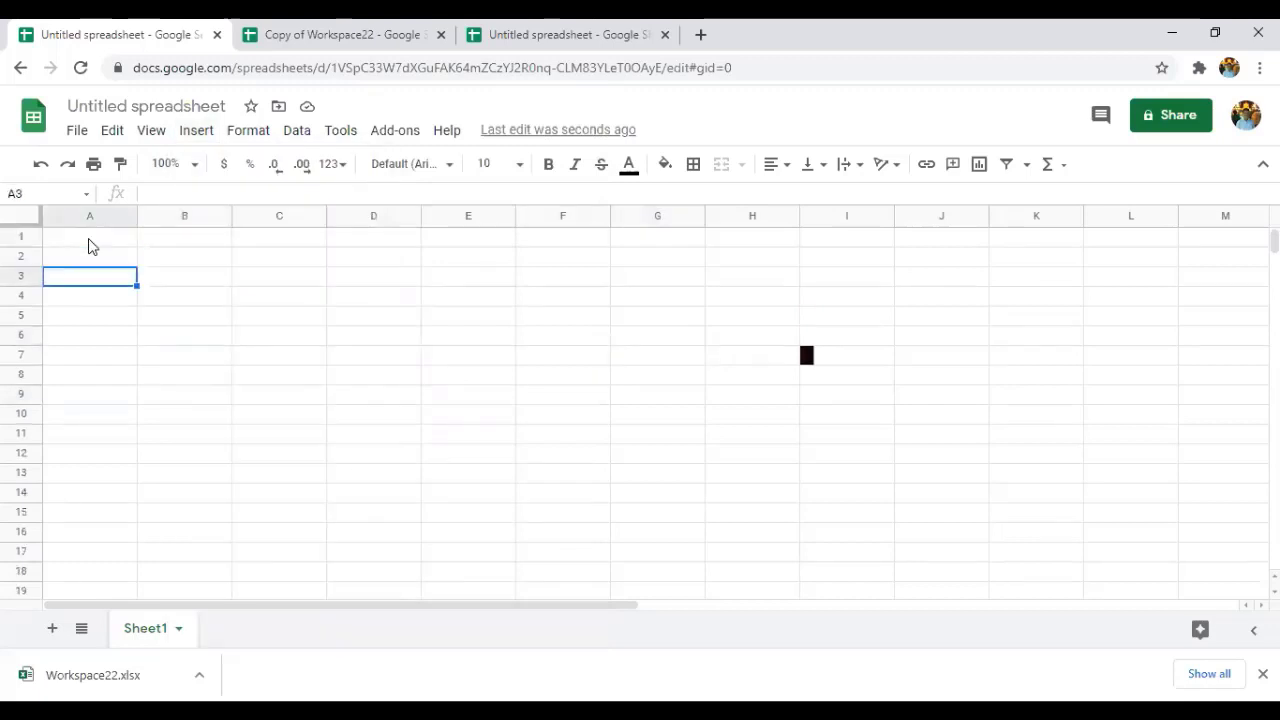
left_click(89, 242)
double_click(89, 242)
type("e")
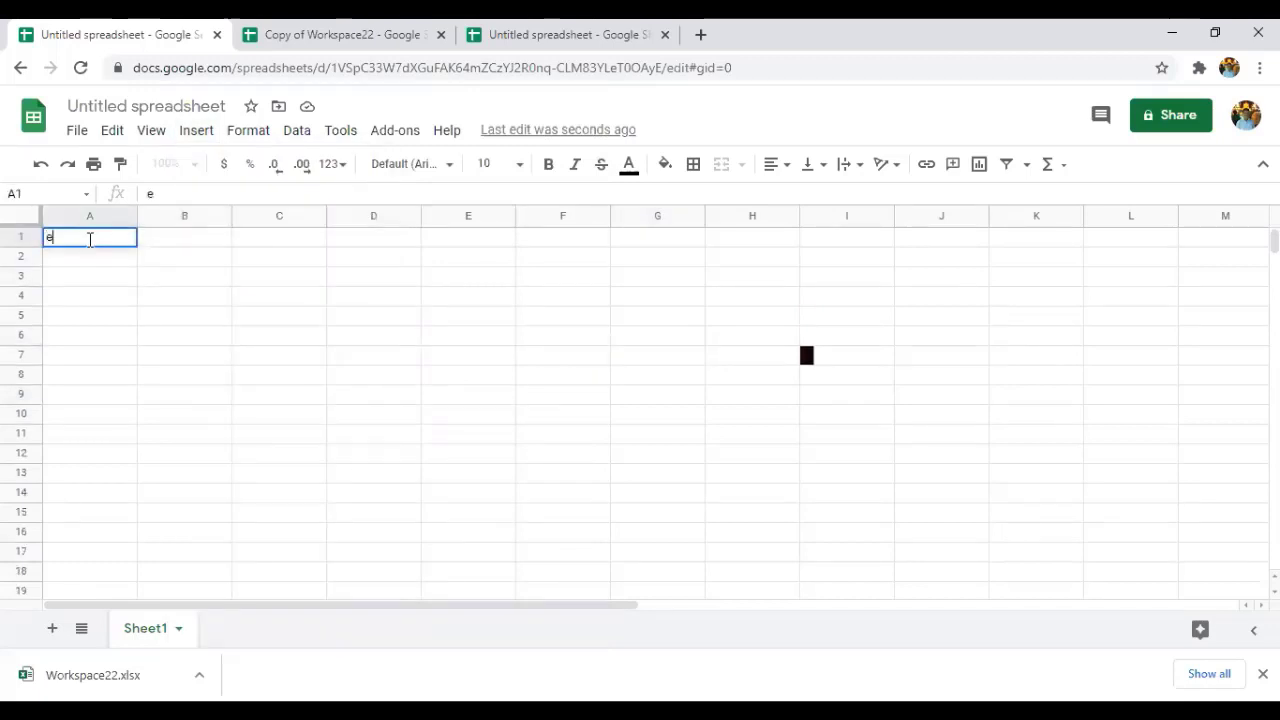
type("mp id")
left_click(178, 238)
type("s")
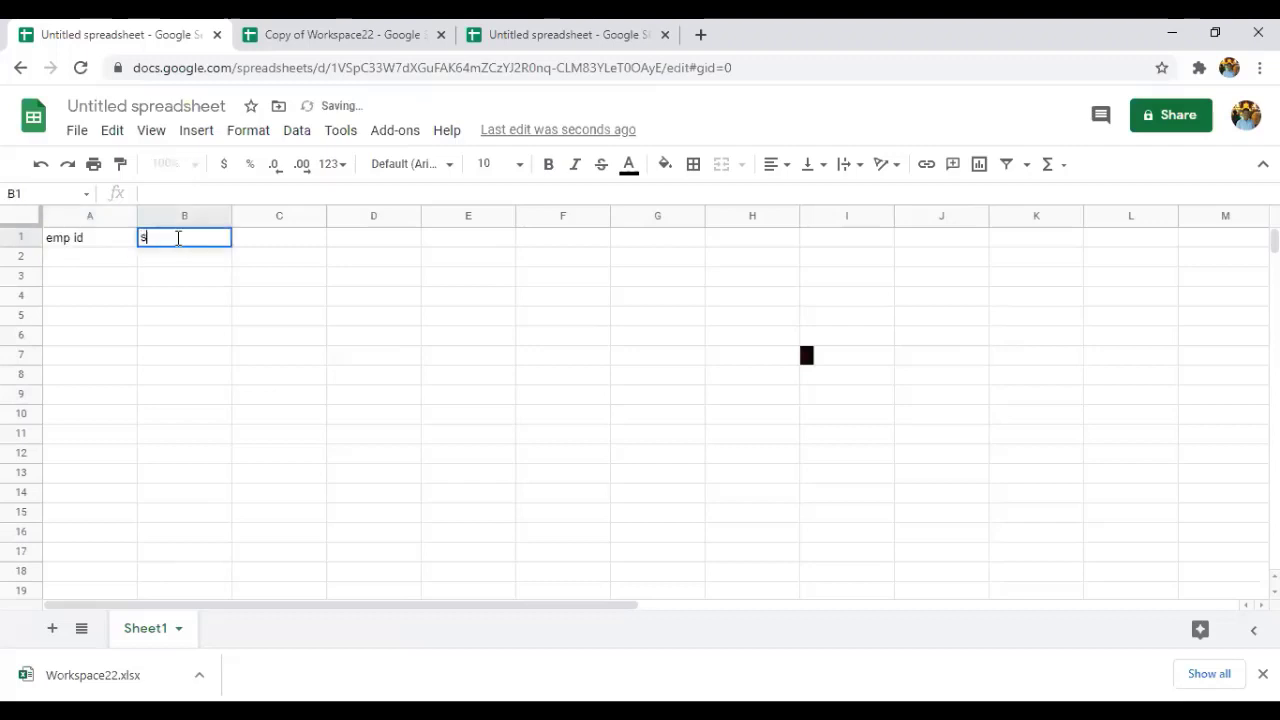
type("al")
left_click(64, 261)
type("101")
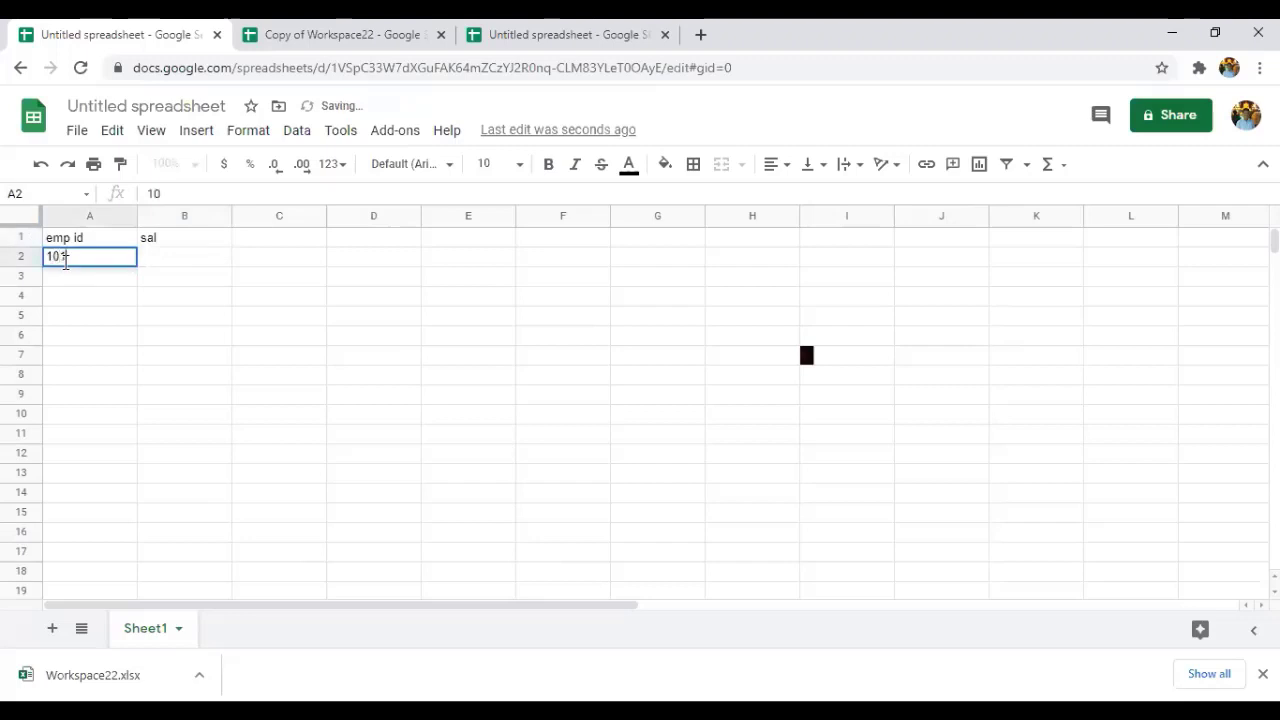
left_click(90, 271)
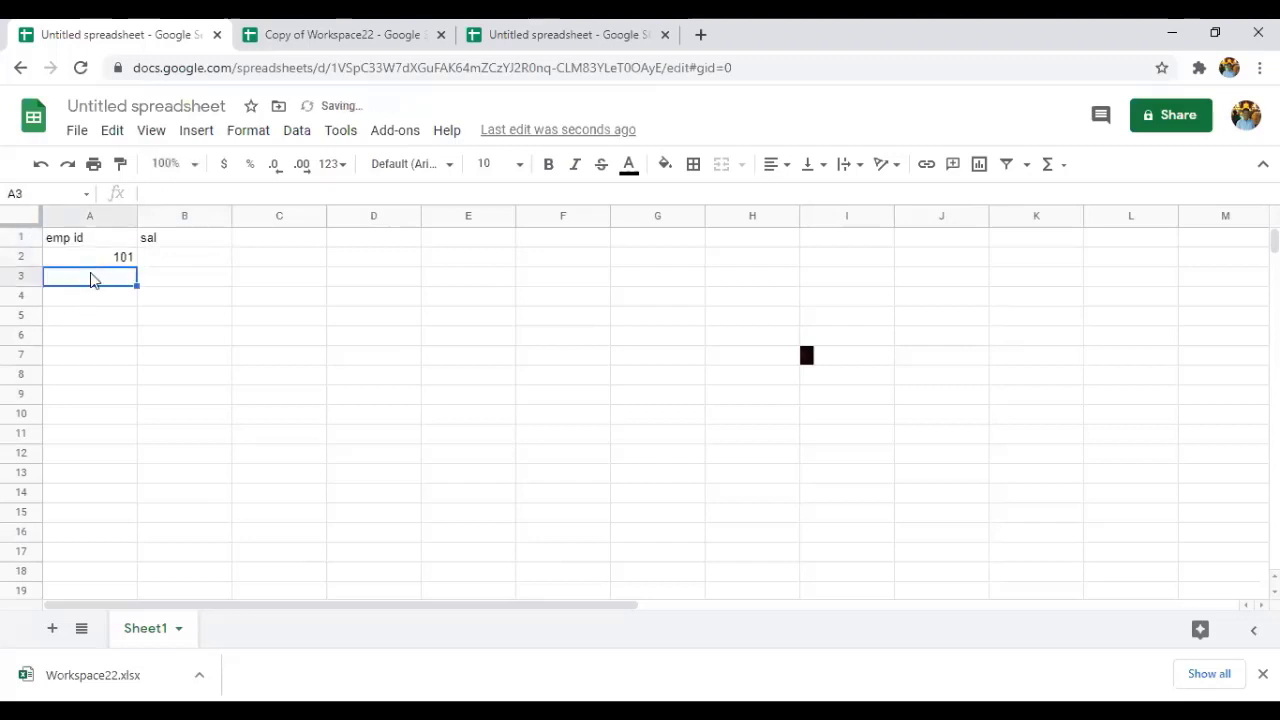
type("102")
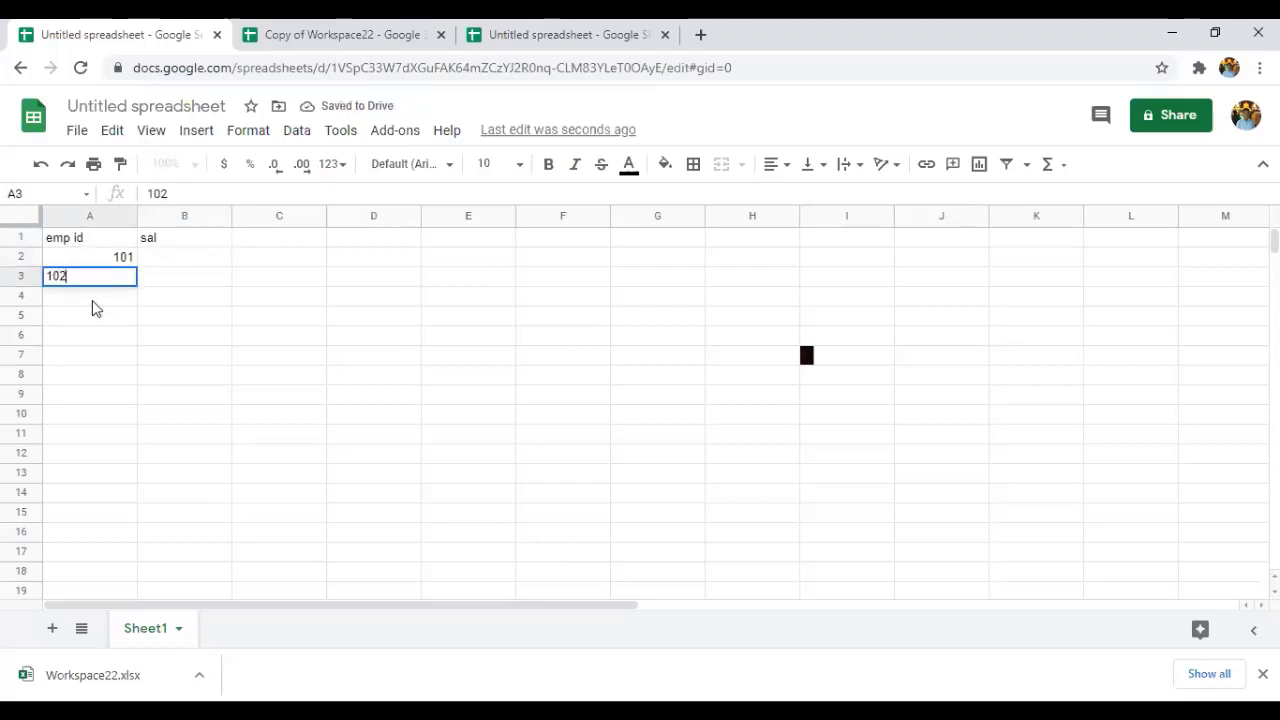
left_click(96, 299)
type("103")
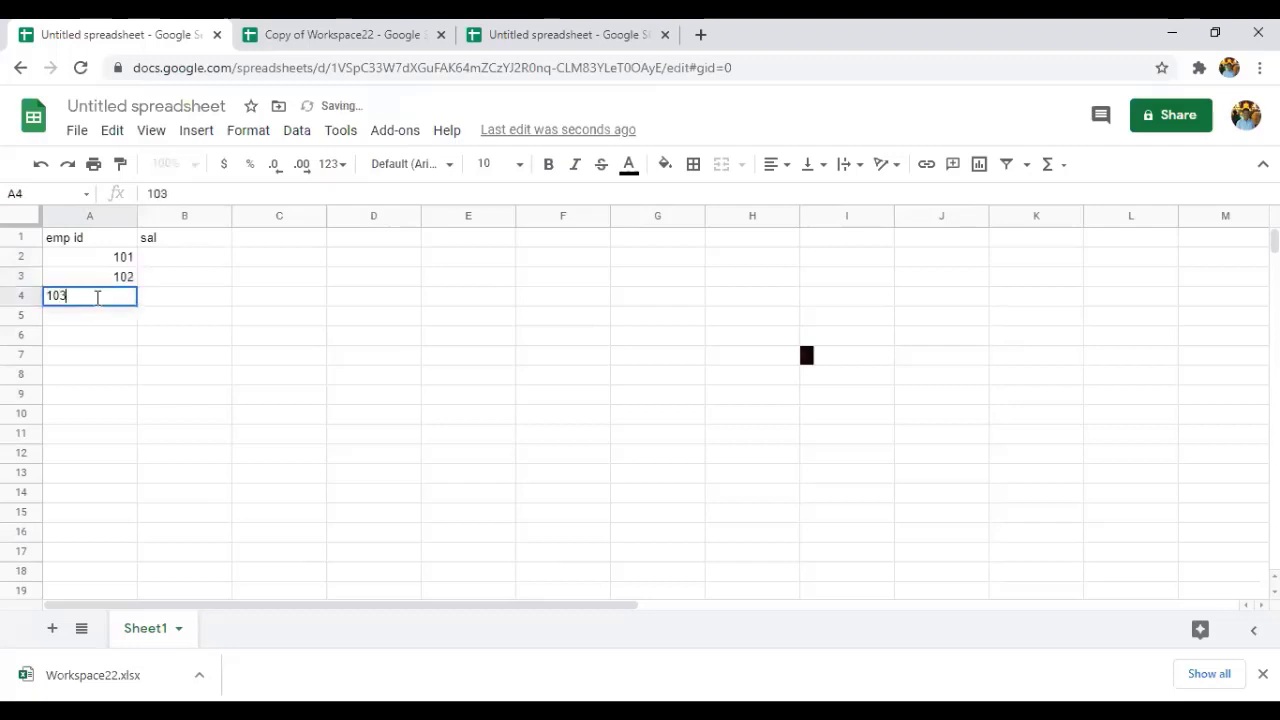
Enter salaries 450, 650 and 750 in B2:B4.
left_click(186, 262)
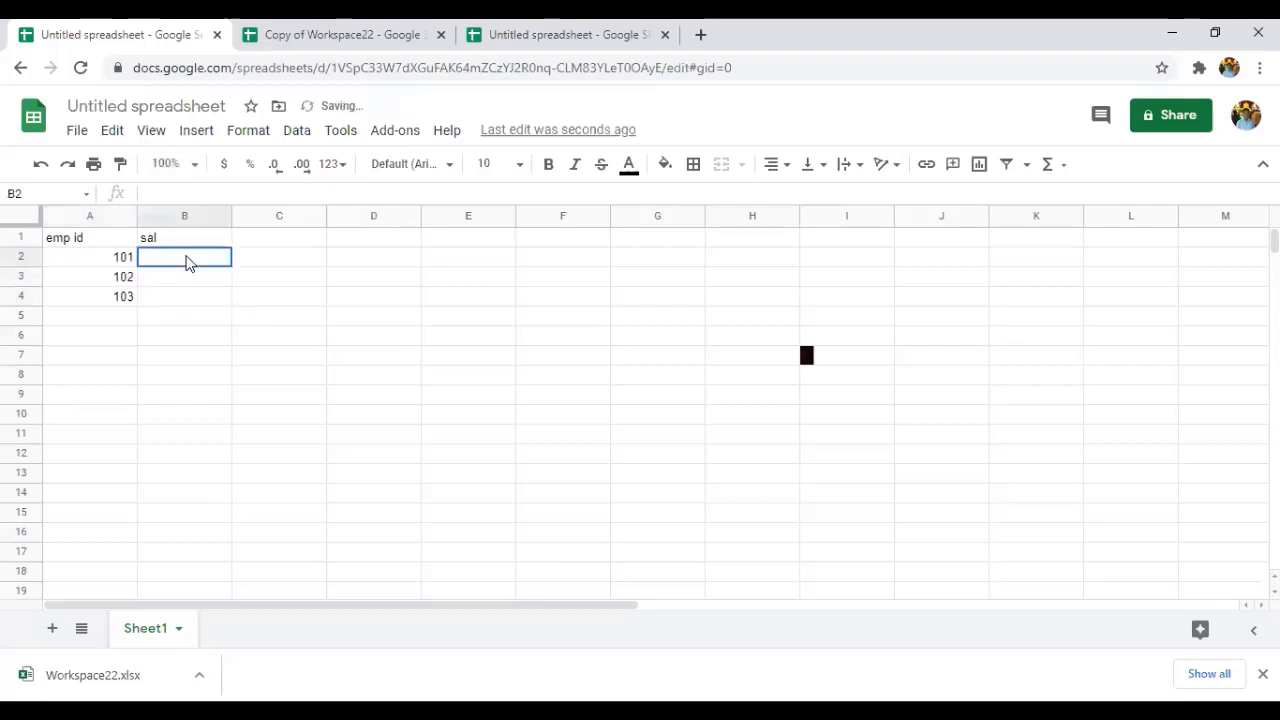
type("450")
left_click(186, 285)
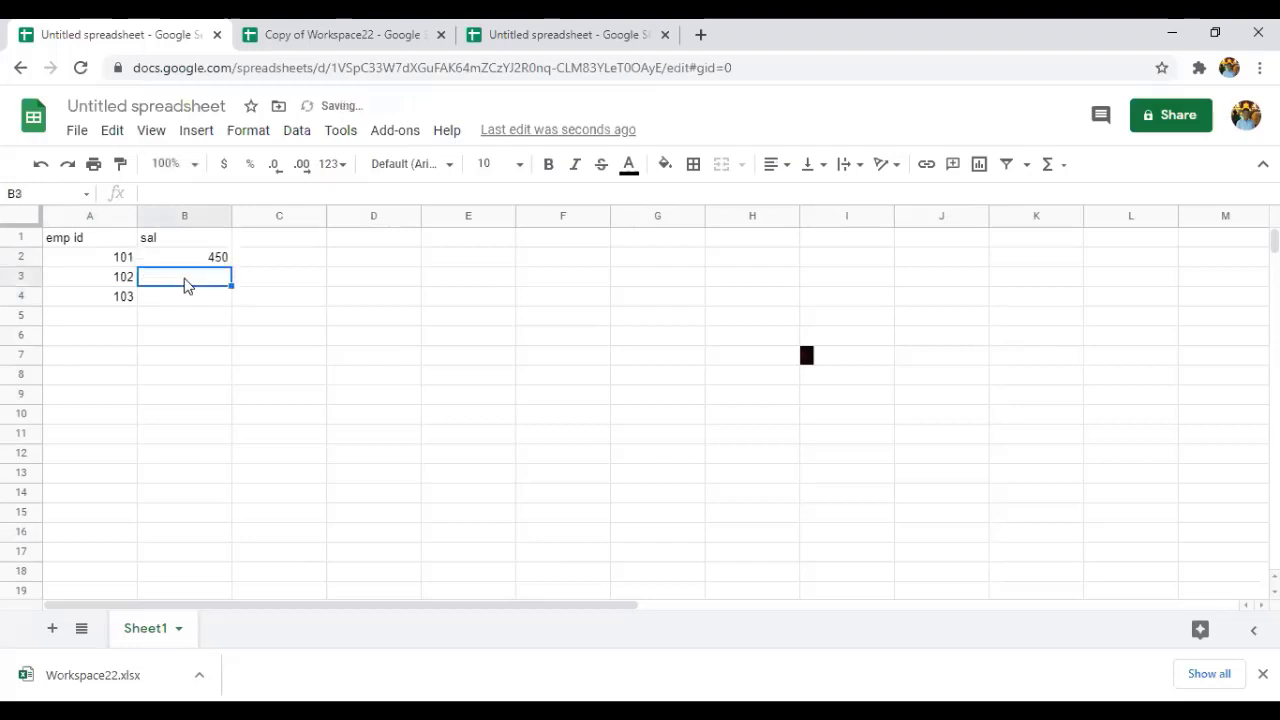
type("650")
left_click(175, 297)
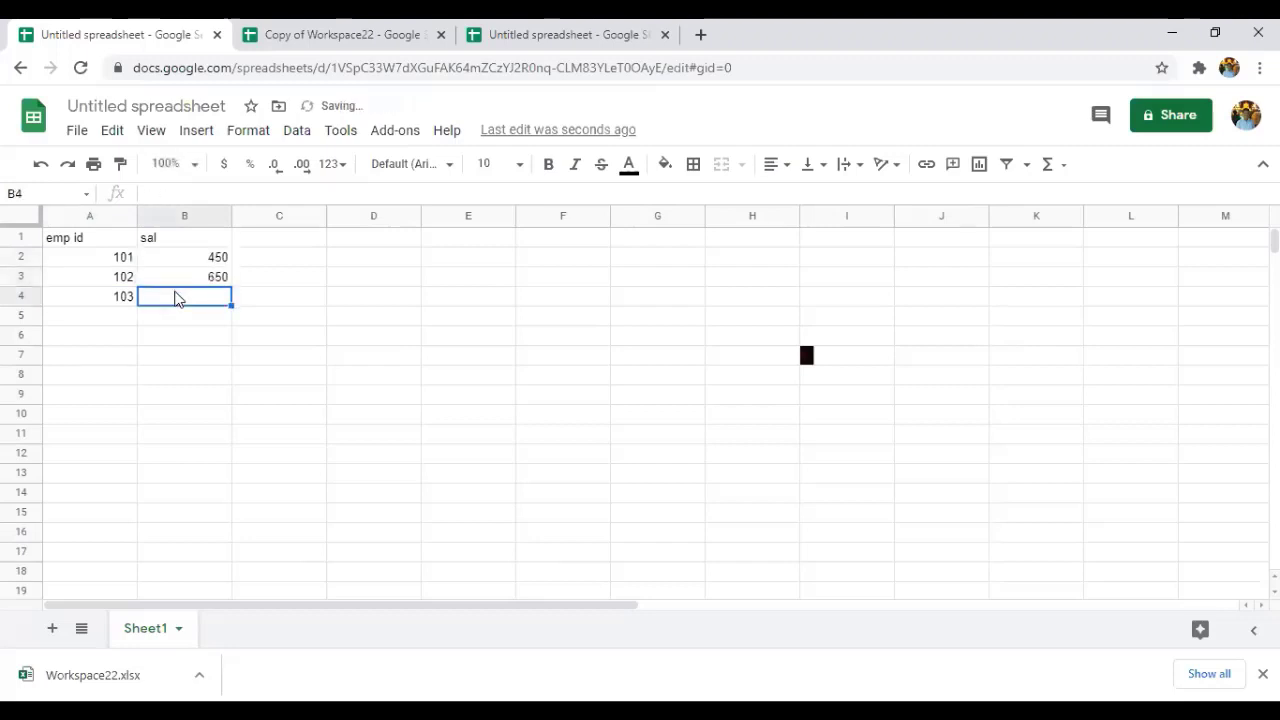
type("750")
left_click(346, 288)
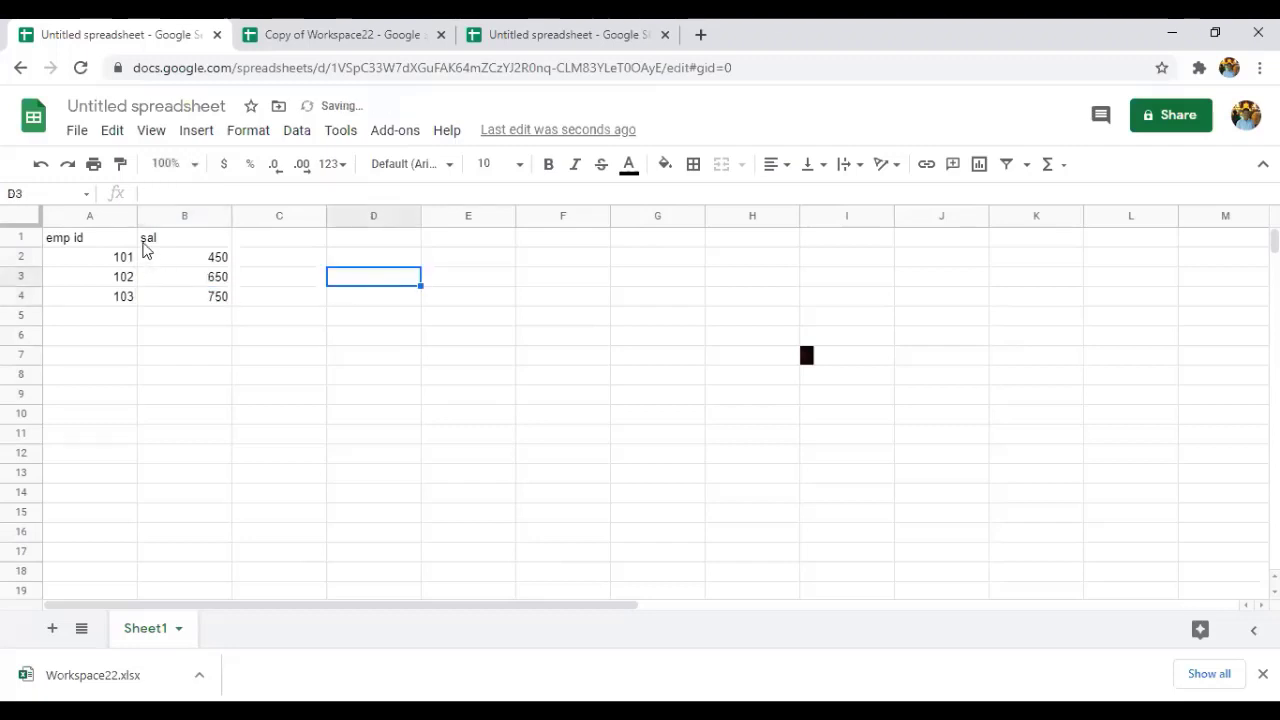
Total the salaries with =SUM(B1:B4) in B5, giving 1850.
left_click_drag(152, 240, 229, 306)
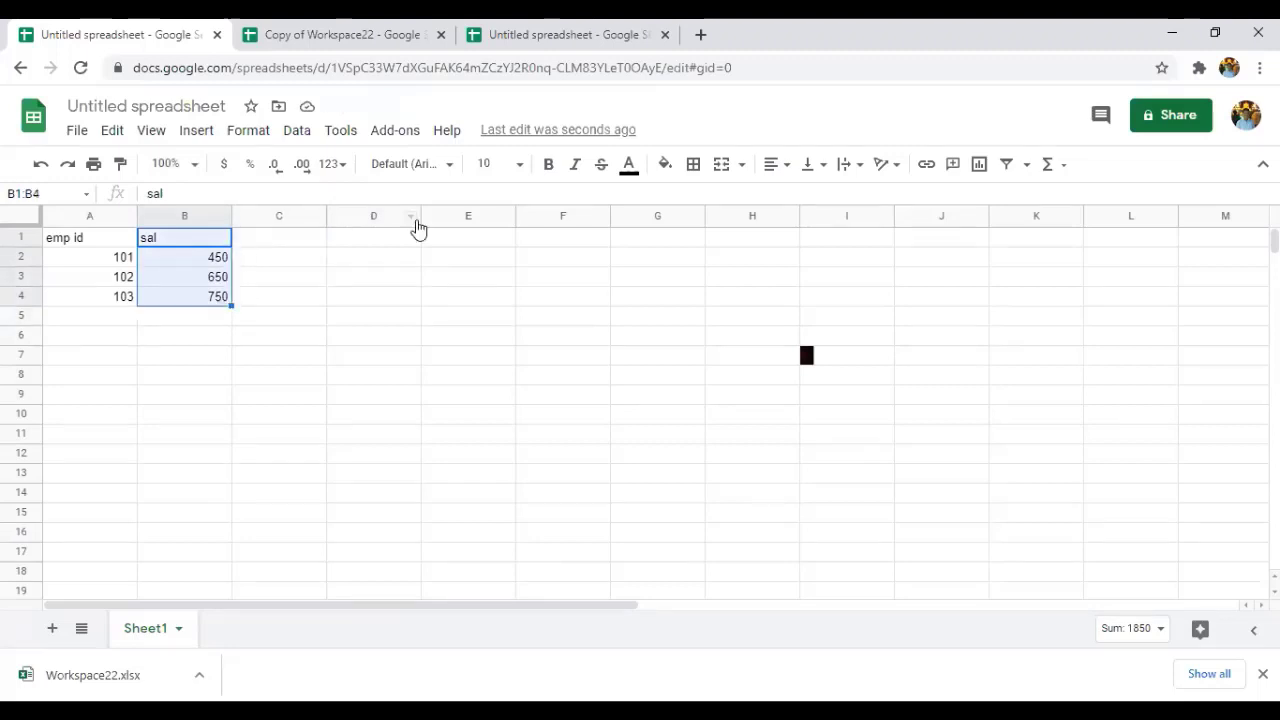
left_click(206, 134)
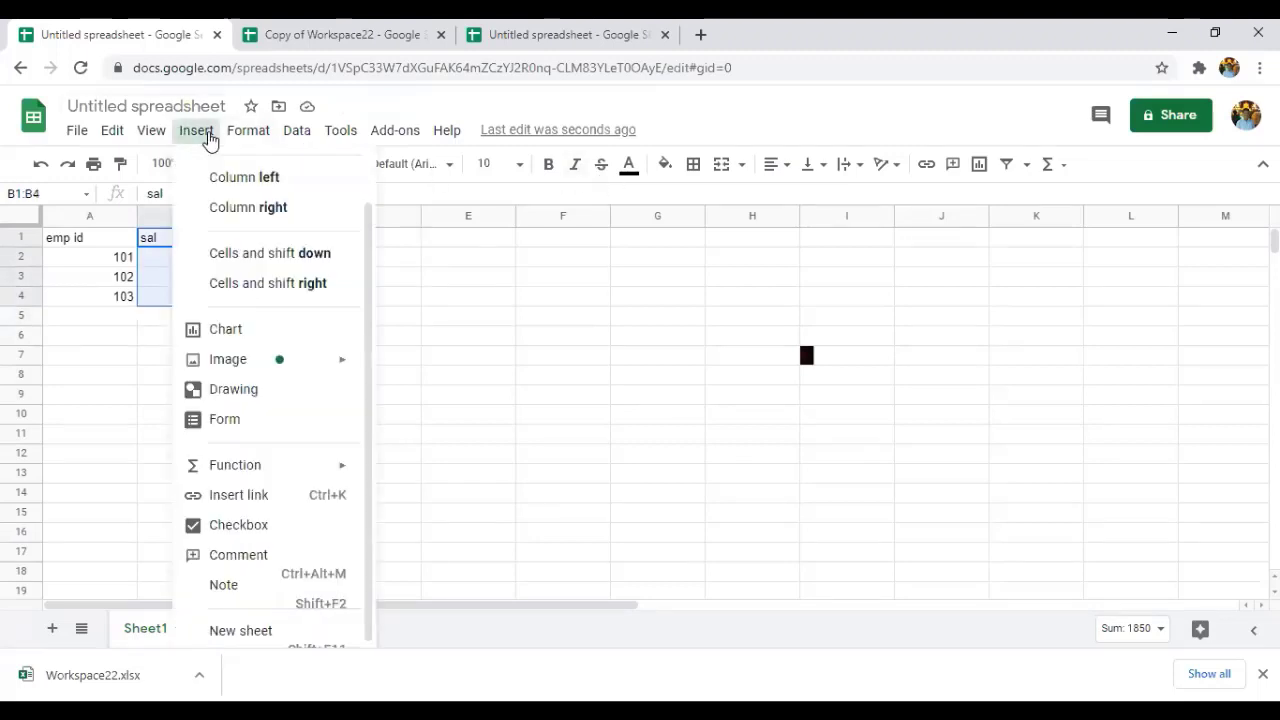
mouse_move(248, 132)
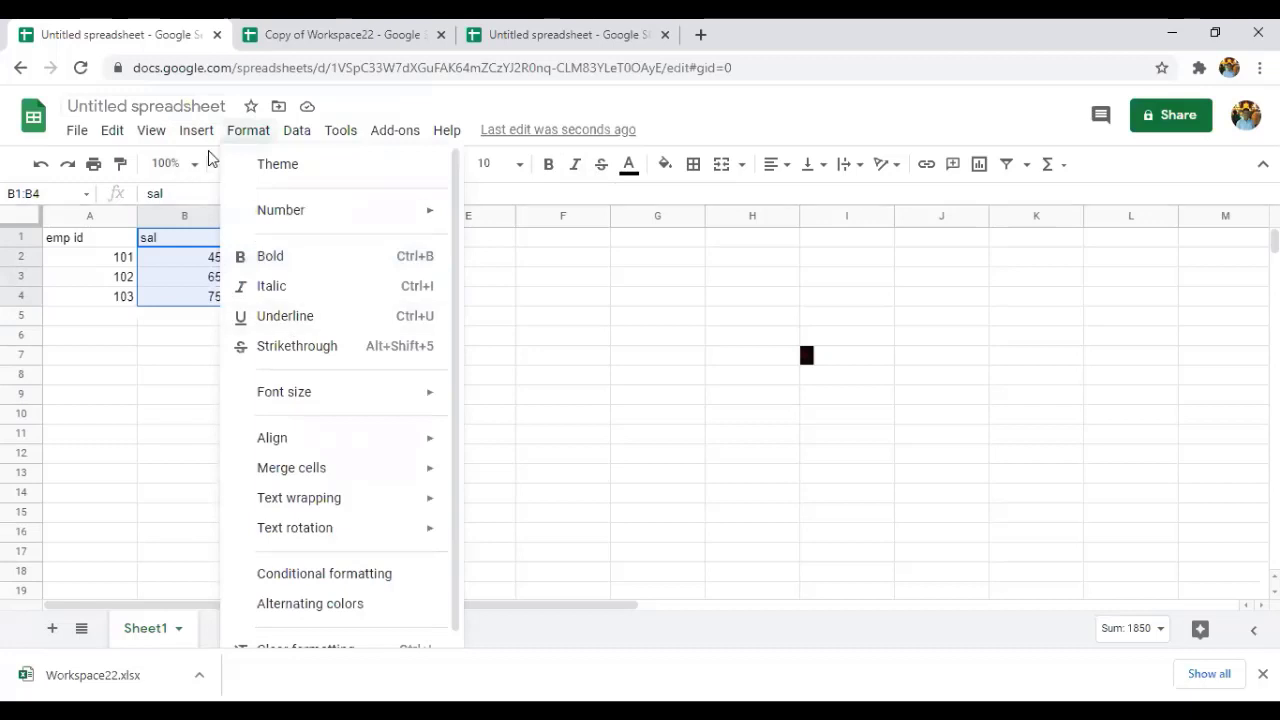
mouse_move(198, 131)
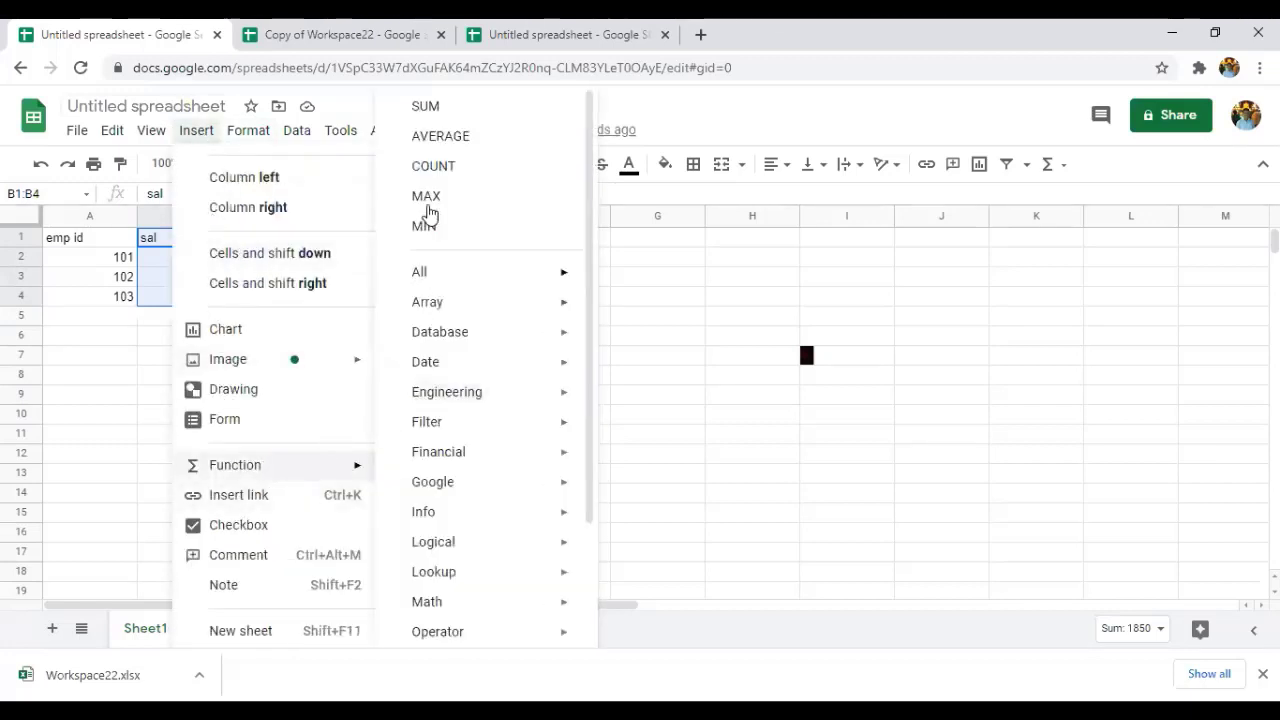
left_click(443, 108)
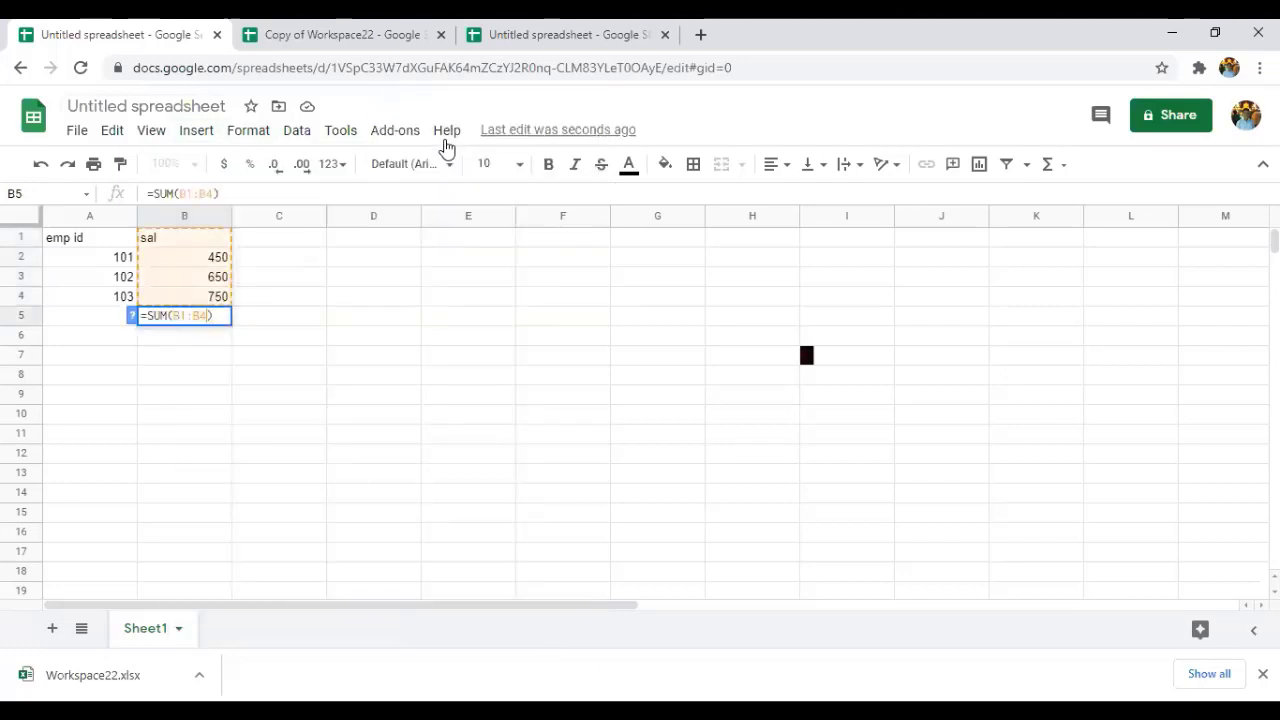
left_click(316, 298)
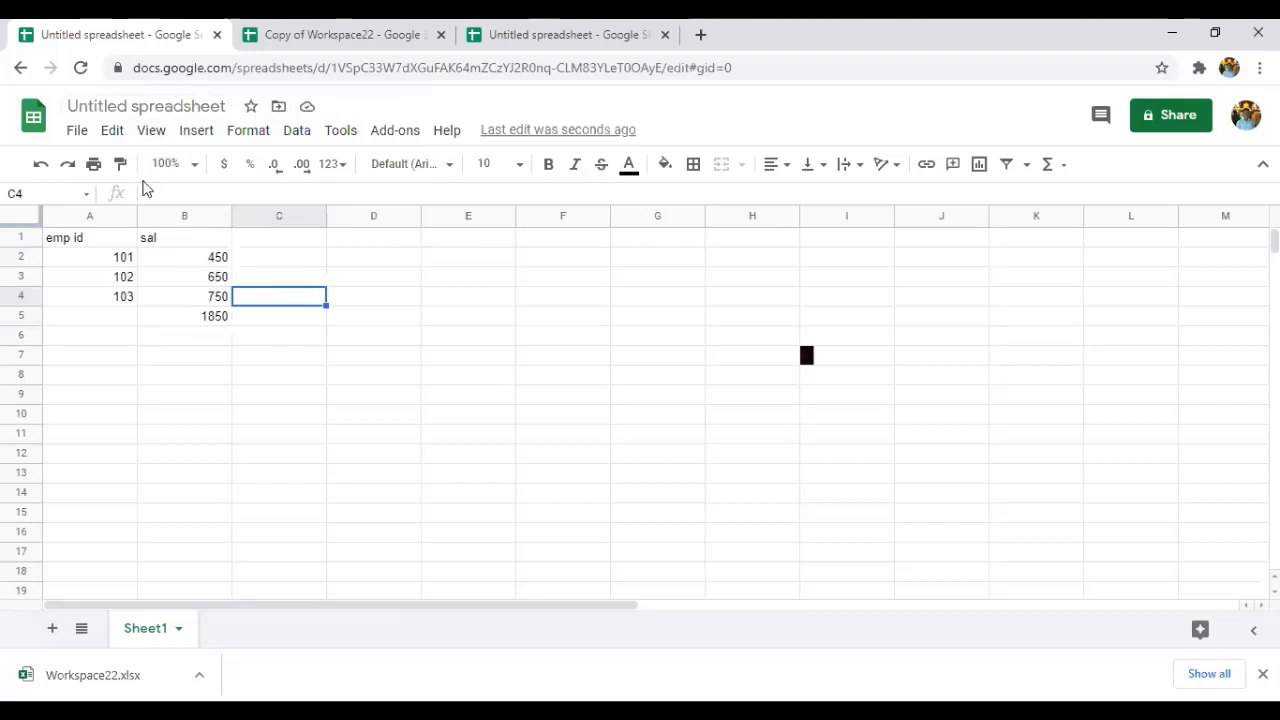
Replace B5's total with an AVERAGE formula over B1:B4, showing 616.6666667.
left_click_drag(148, 238, 203, 300)
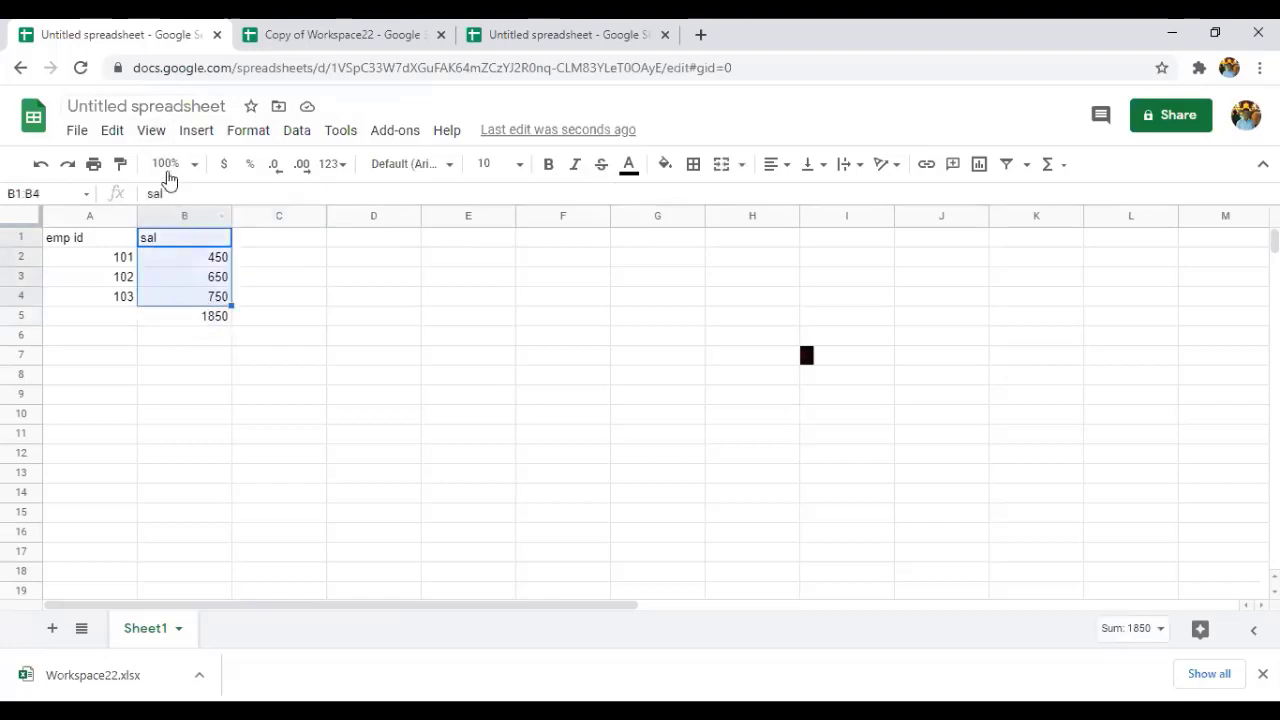
left_click(205, 134)
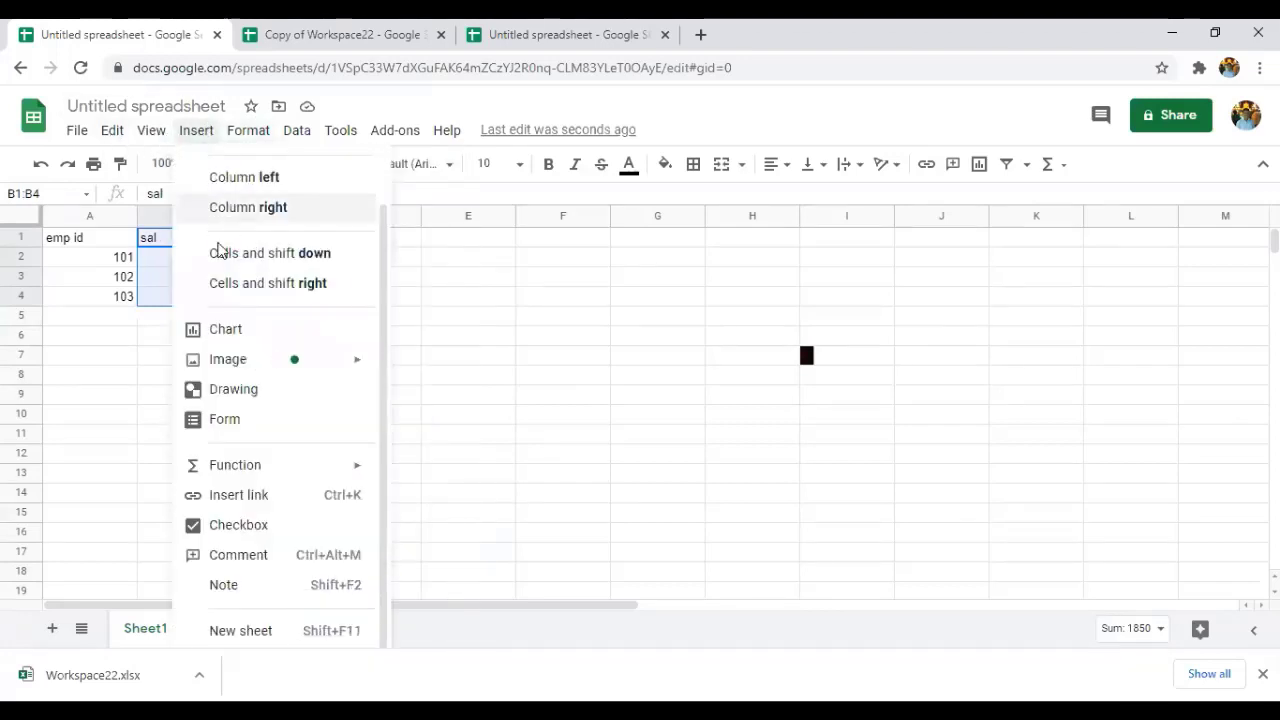
mouse_move(284, 480)
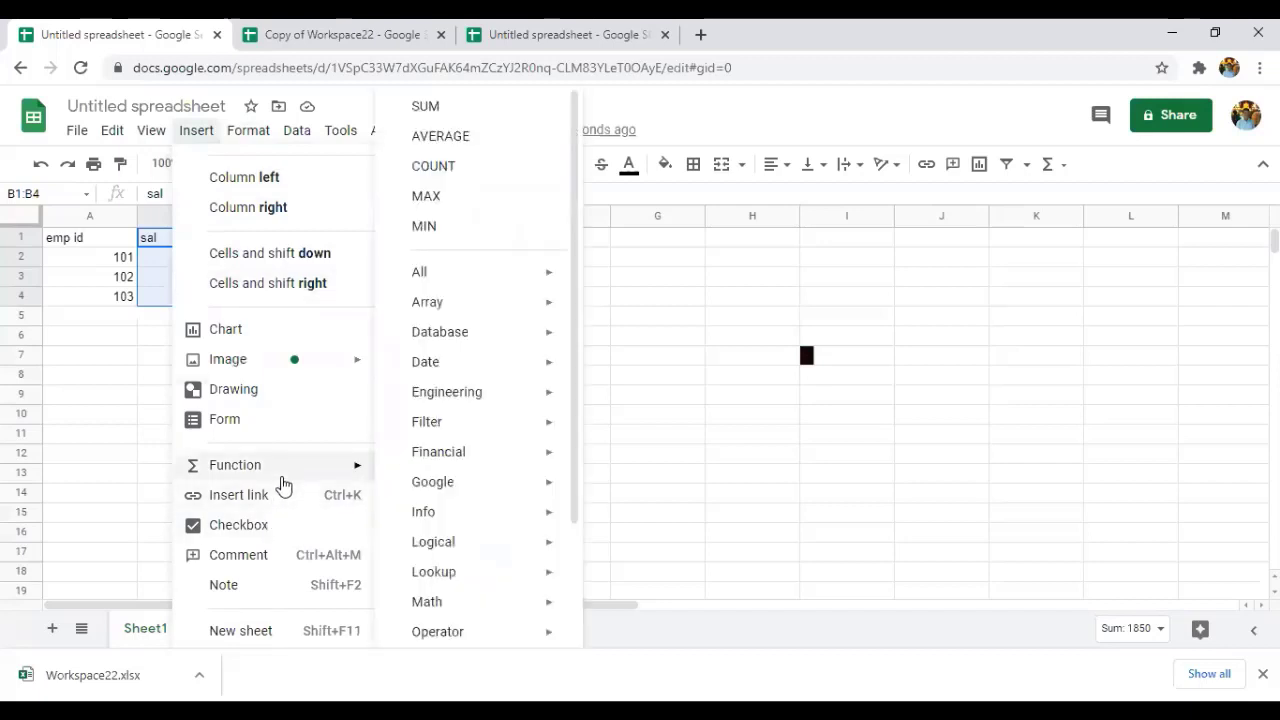
left_click(439, 141)
Commit the average, then start inserting a link in cell C7.
left_click(319, 360)
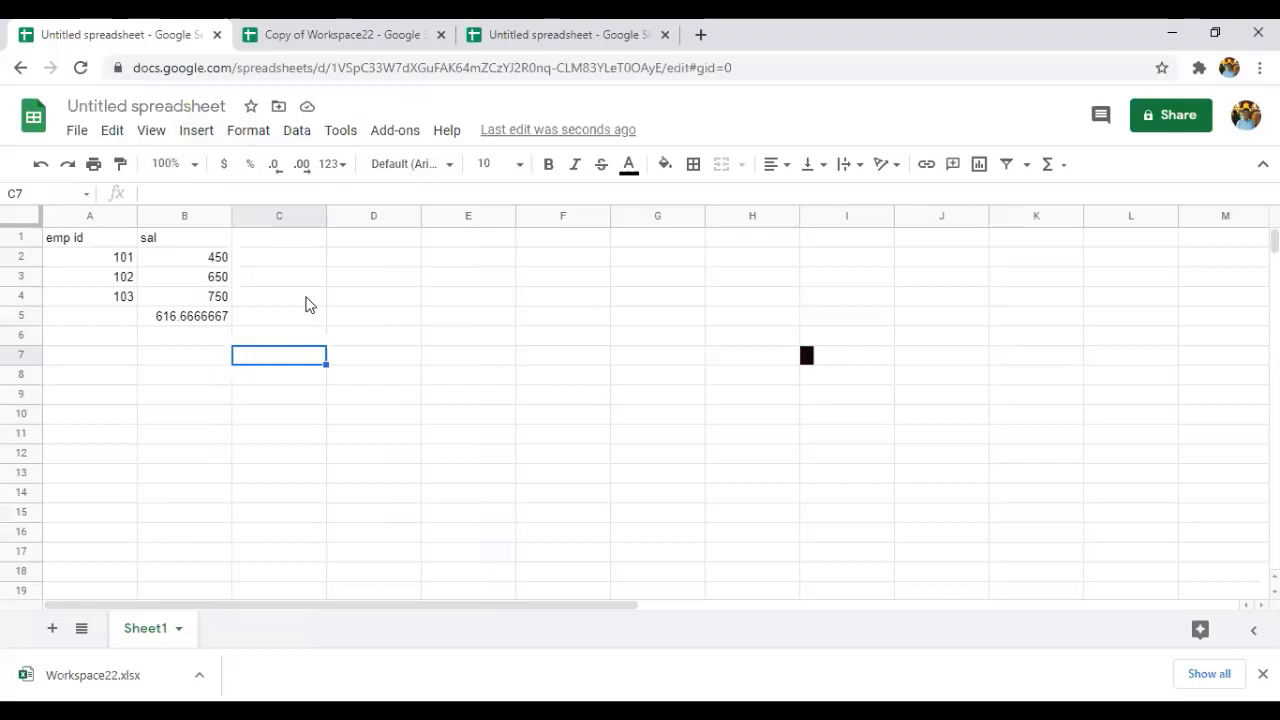
left_click(200, 131)
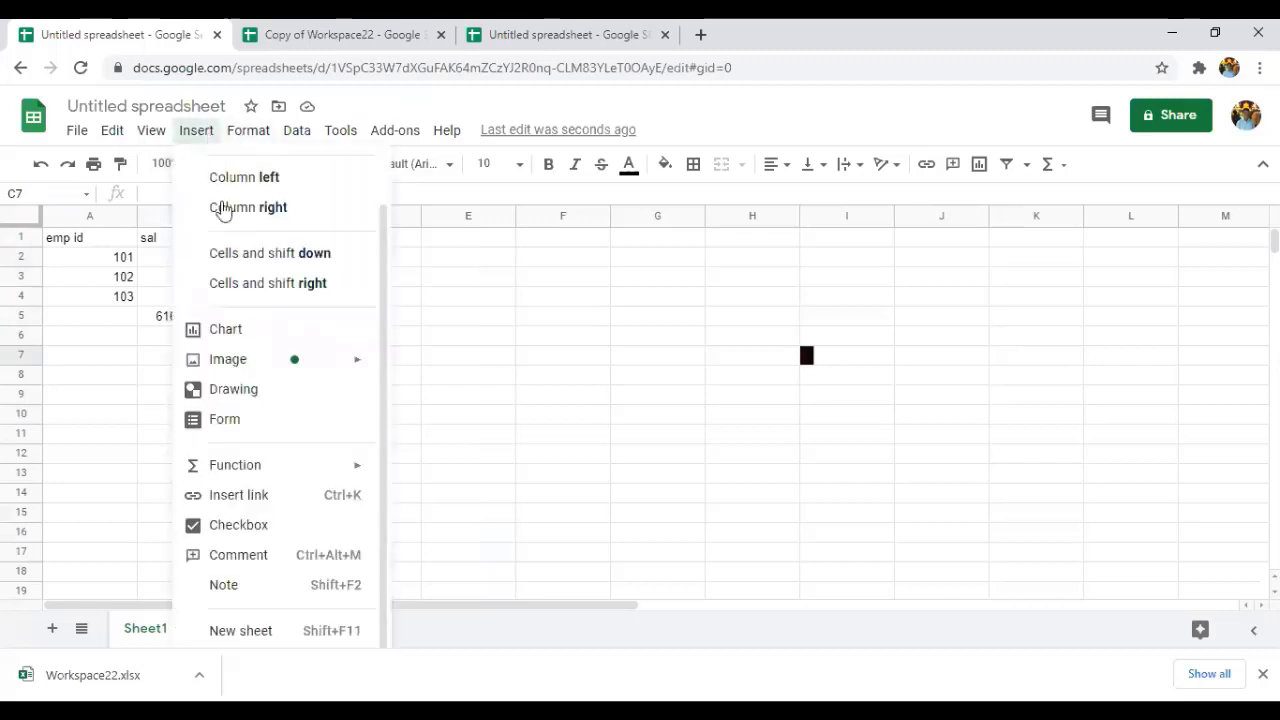
left_click(251, 500)
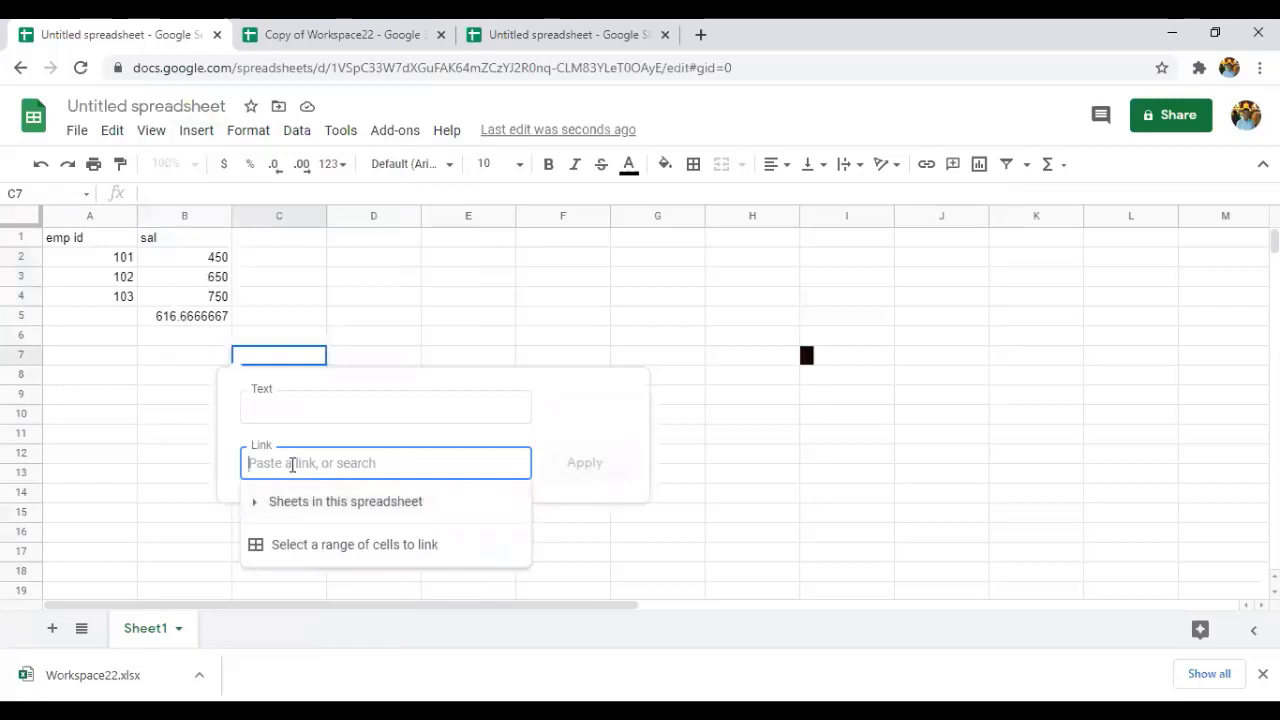
Link C7 to the spreadsheet's own URL with display text 'google sheets'.
double_click(476, 68)
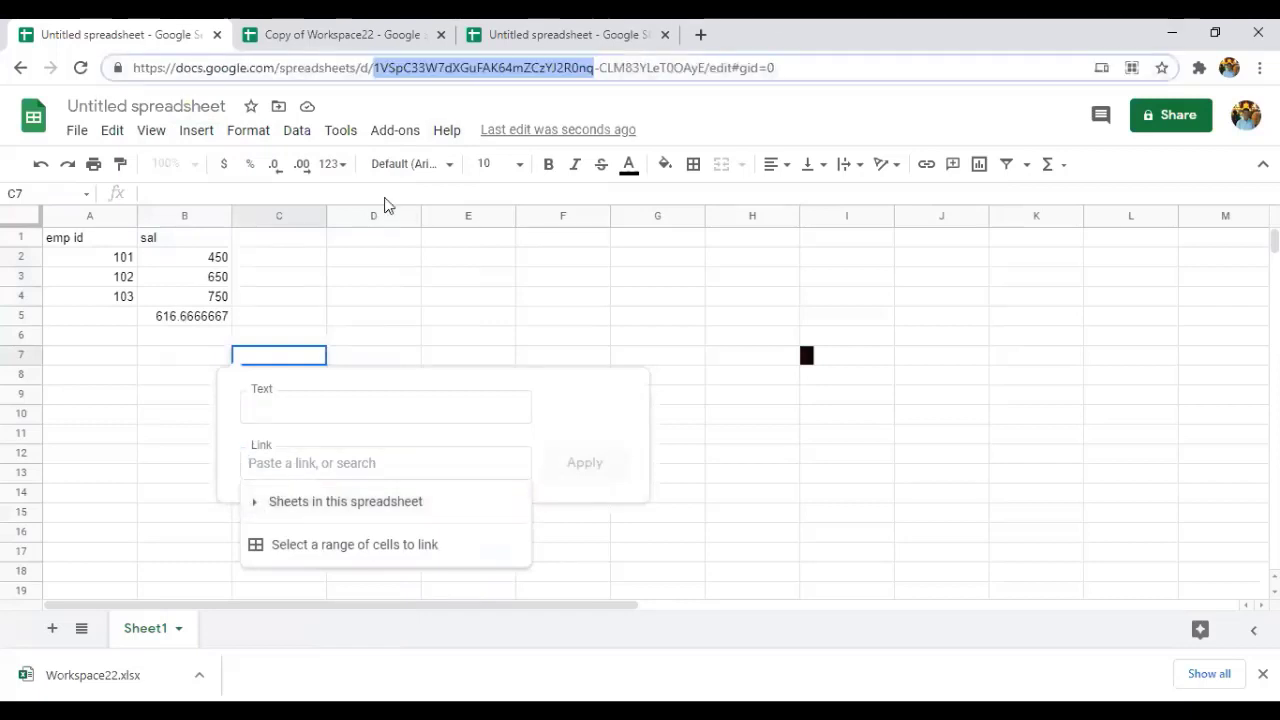
left_click_drag(476, 68, 133, 68)
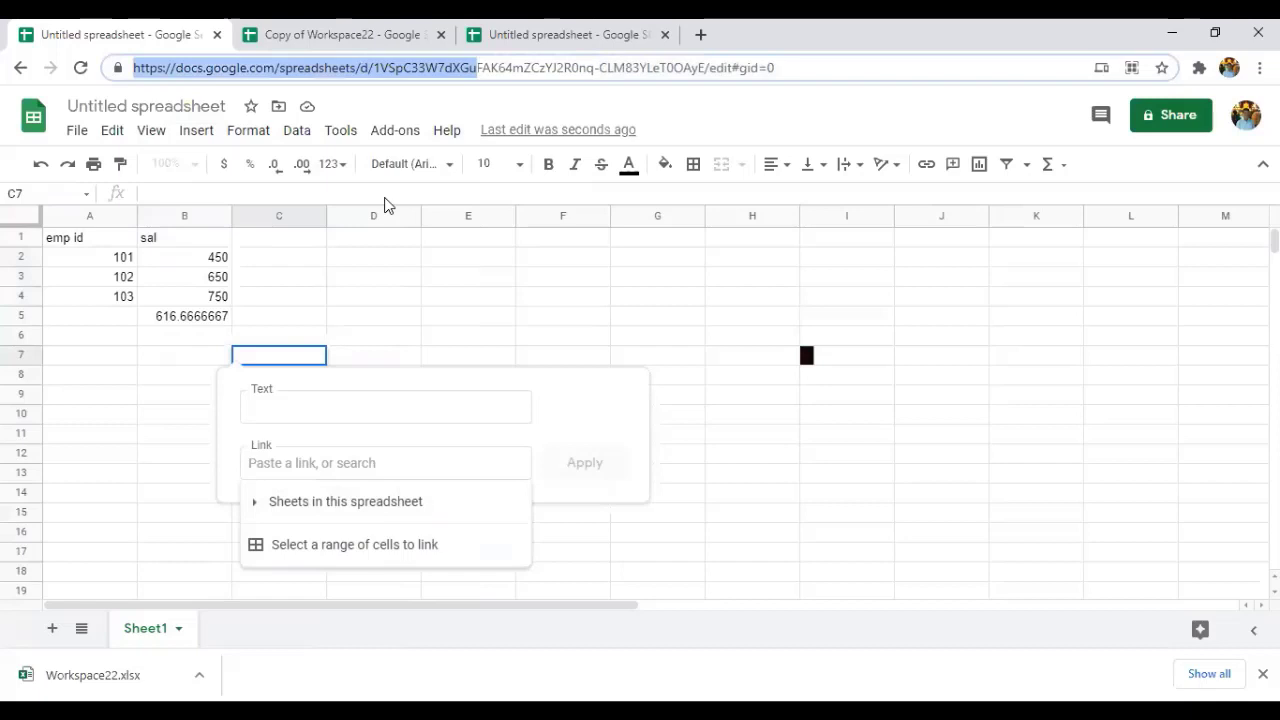
left_click(390, 412)
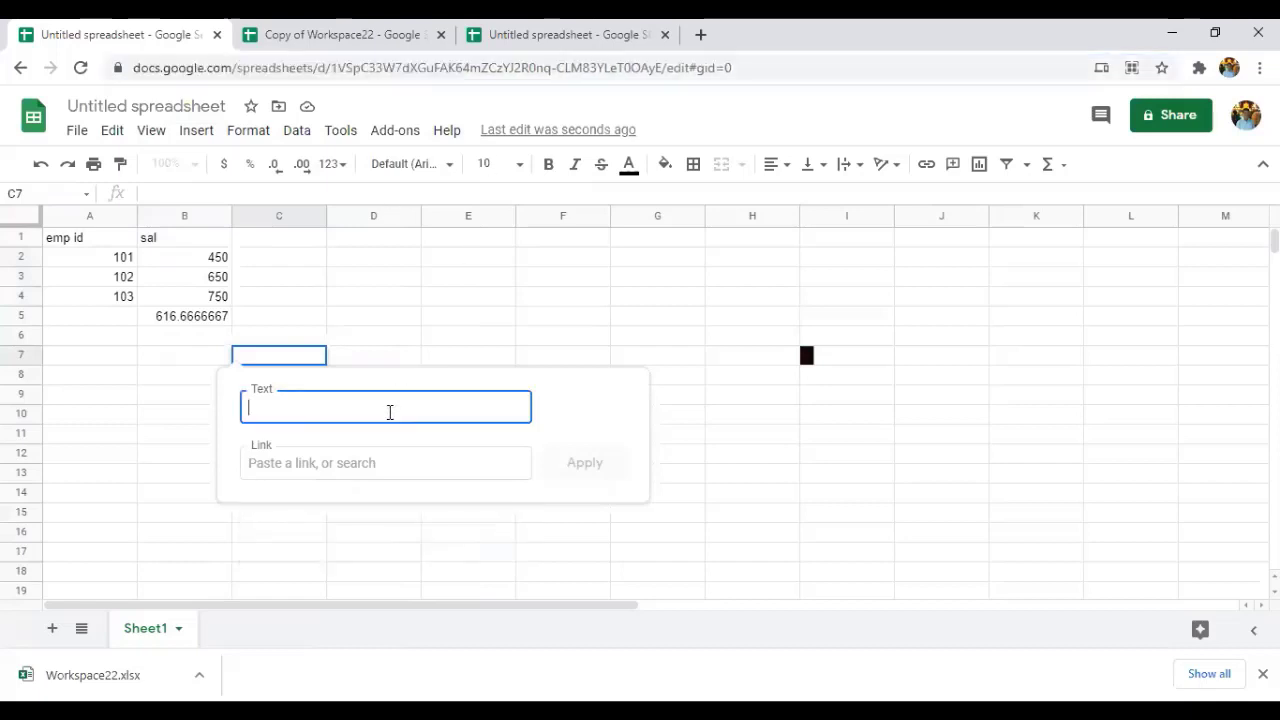
left_click(390, 456)
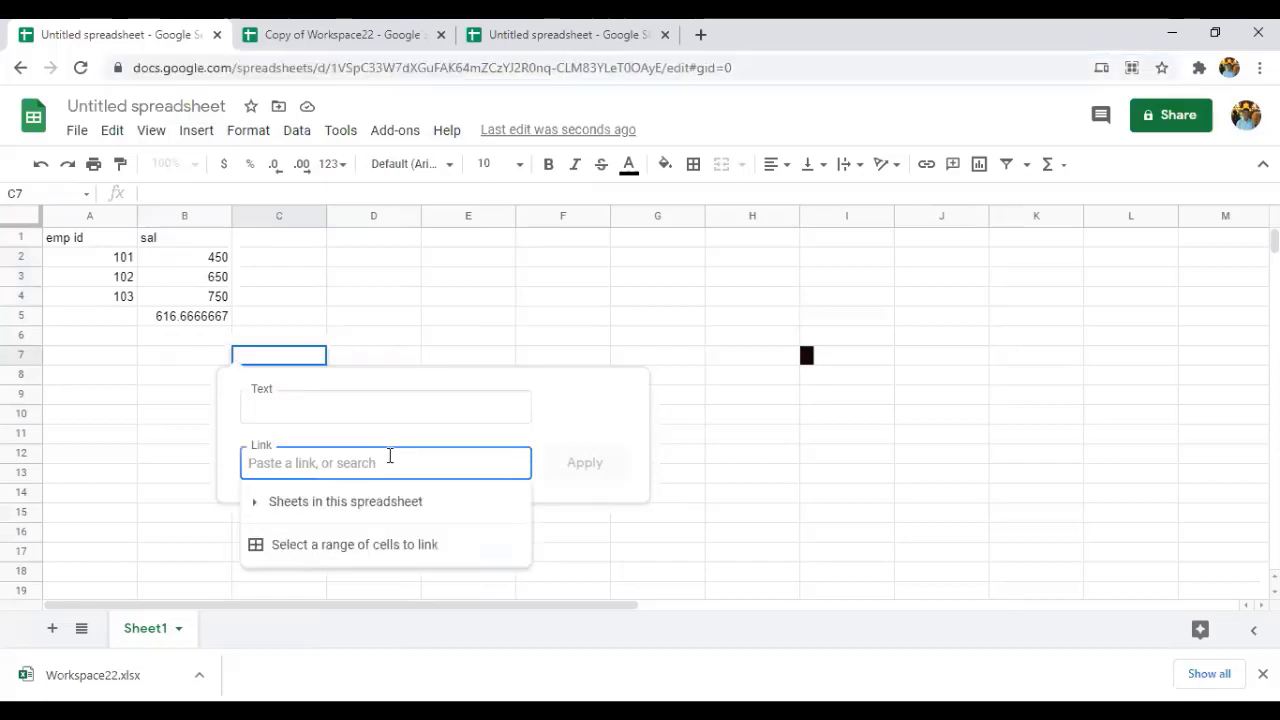
key("ctrl+v")
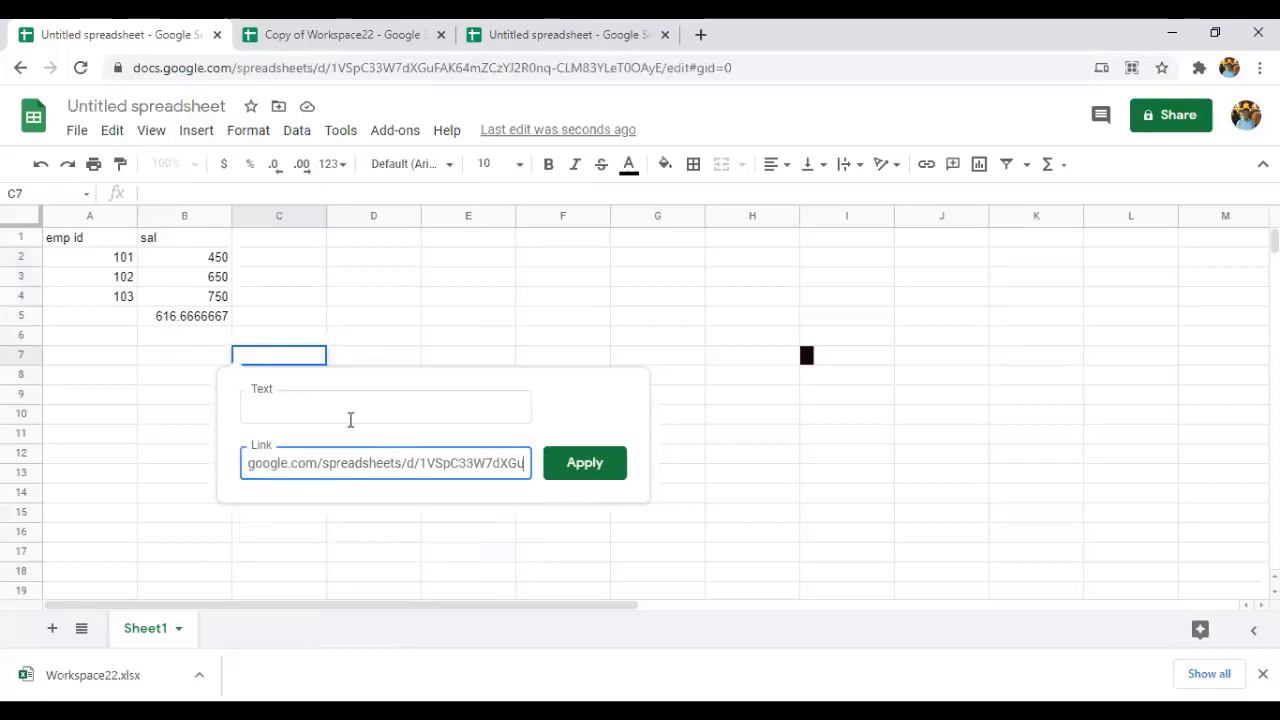
left_click(350, 419)
type("goog")
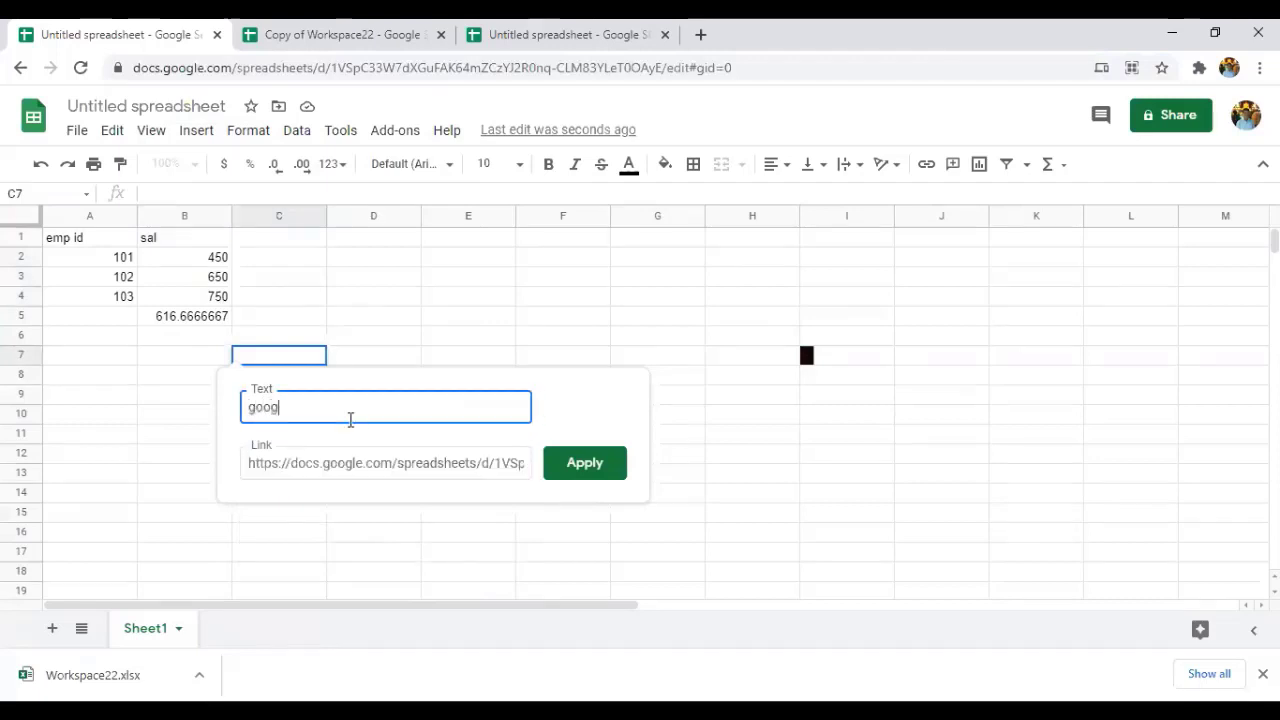
type("le sheets")
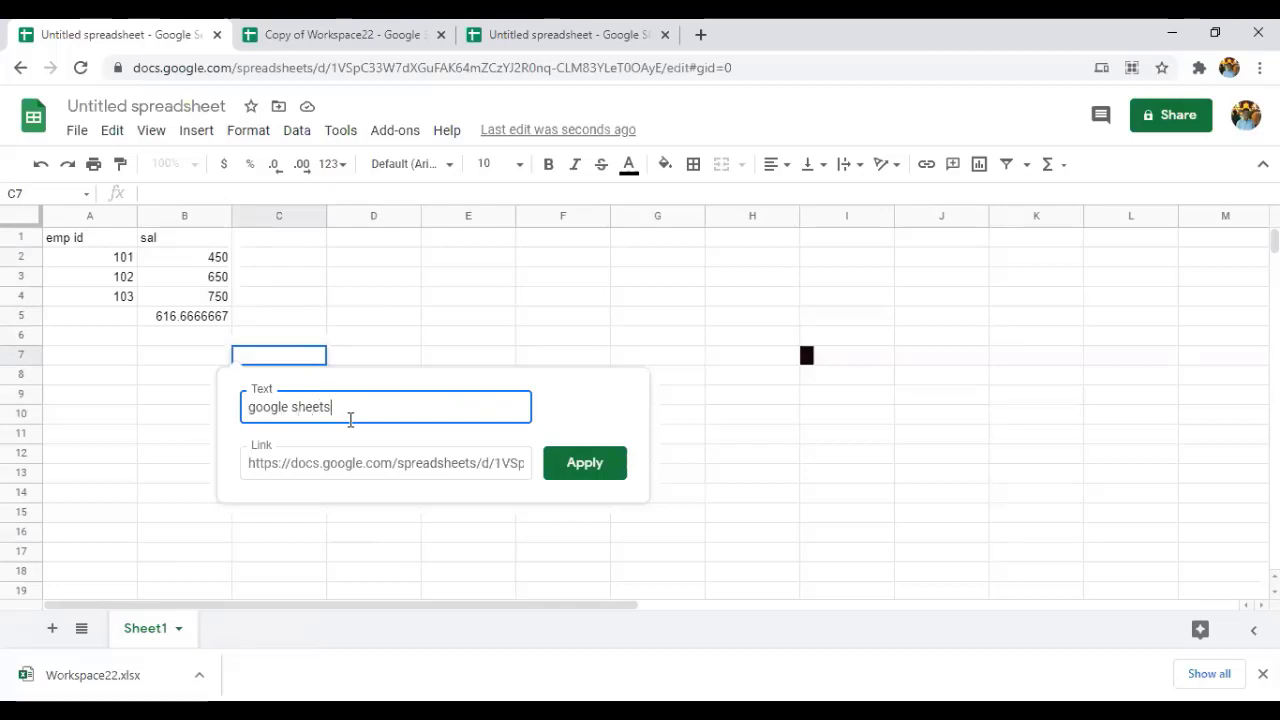
left_click(614, 471)
left_click(673, 273)
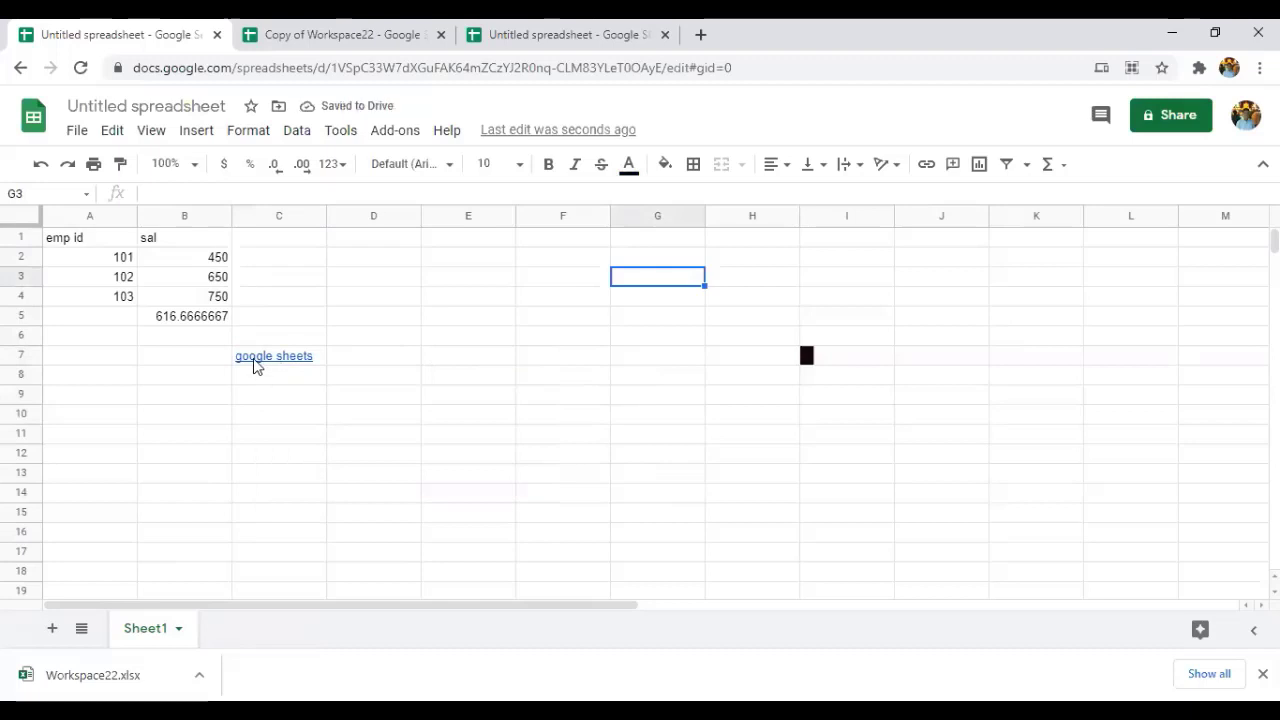
Open the google sheets link in a new tab, then return to the spreadsheet.
mouse_move(247, 362)
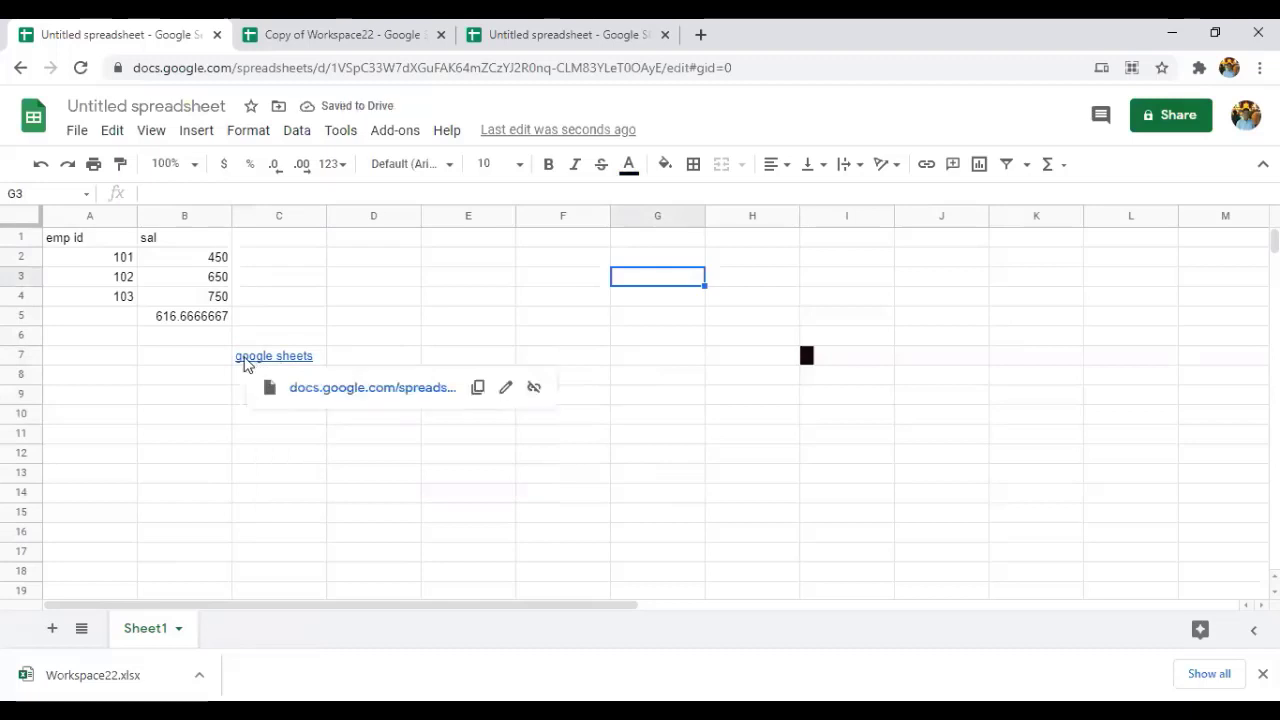
left_click(322, 394)
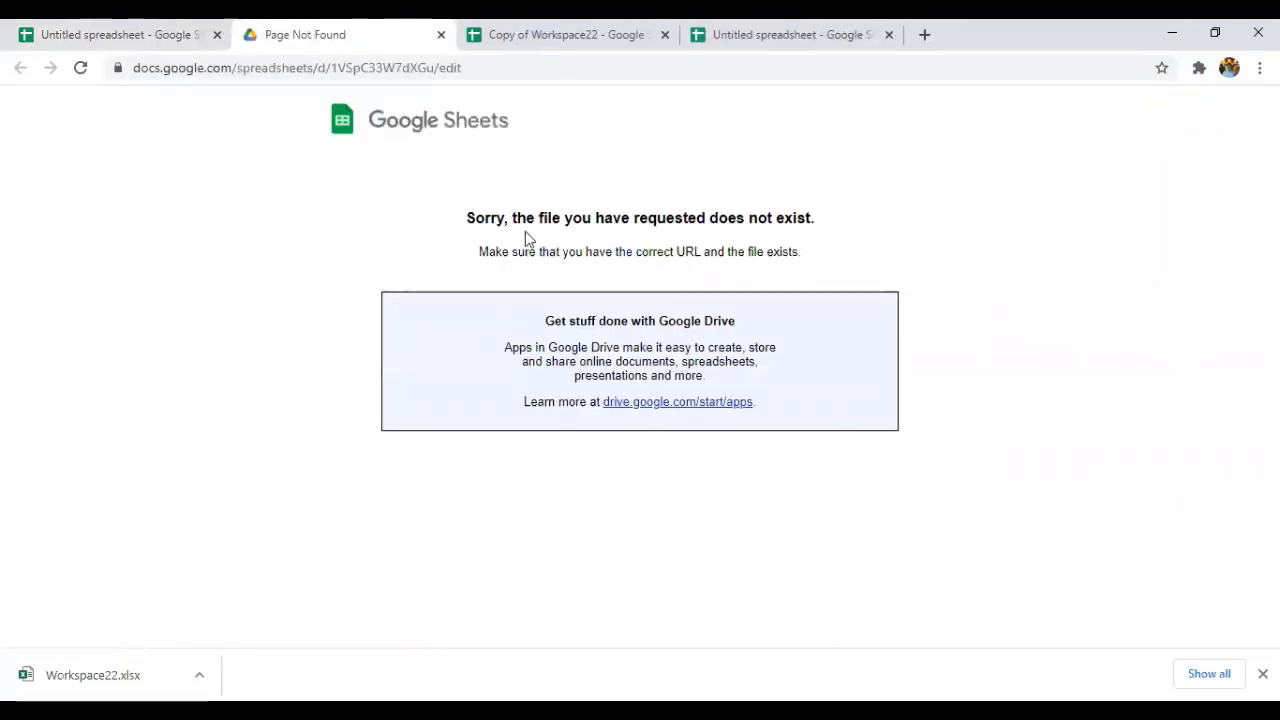
left_click(168, 32)
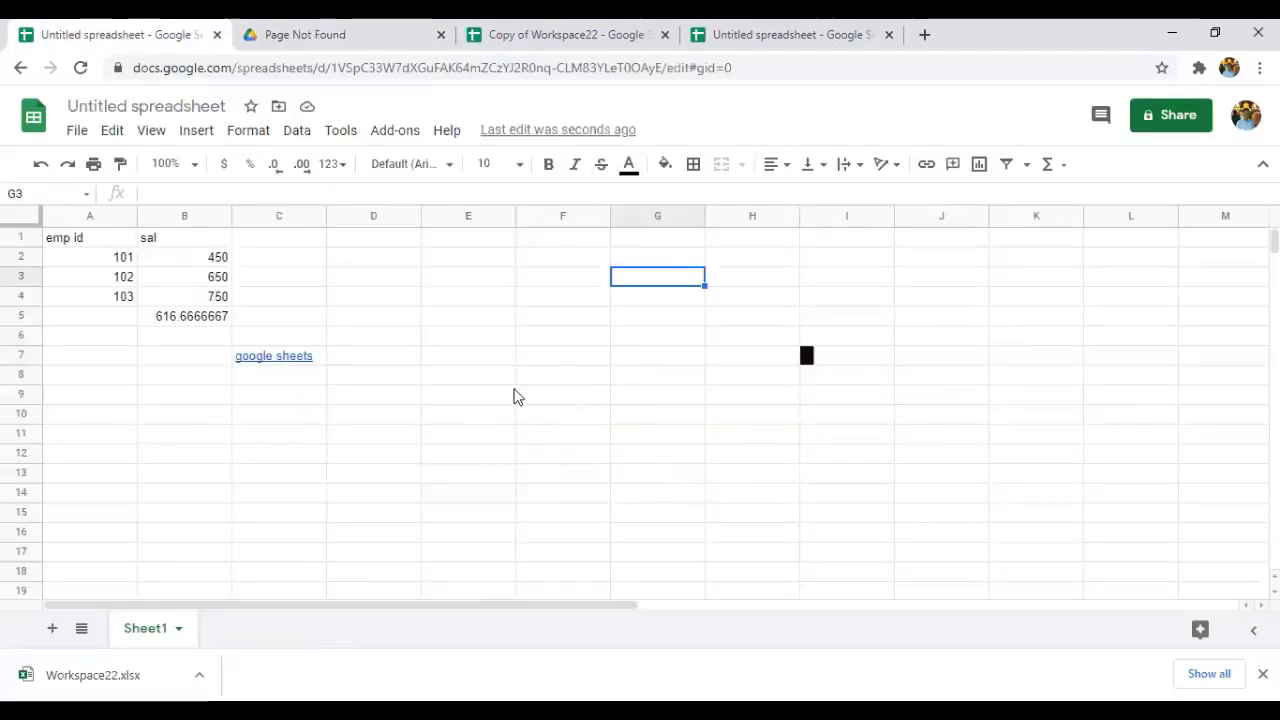
Browse the options in the Insert menu.
left_click(195, 140)
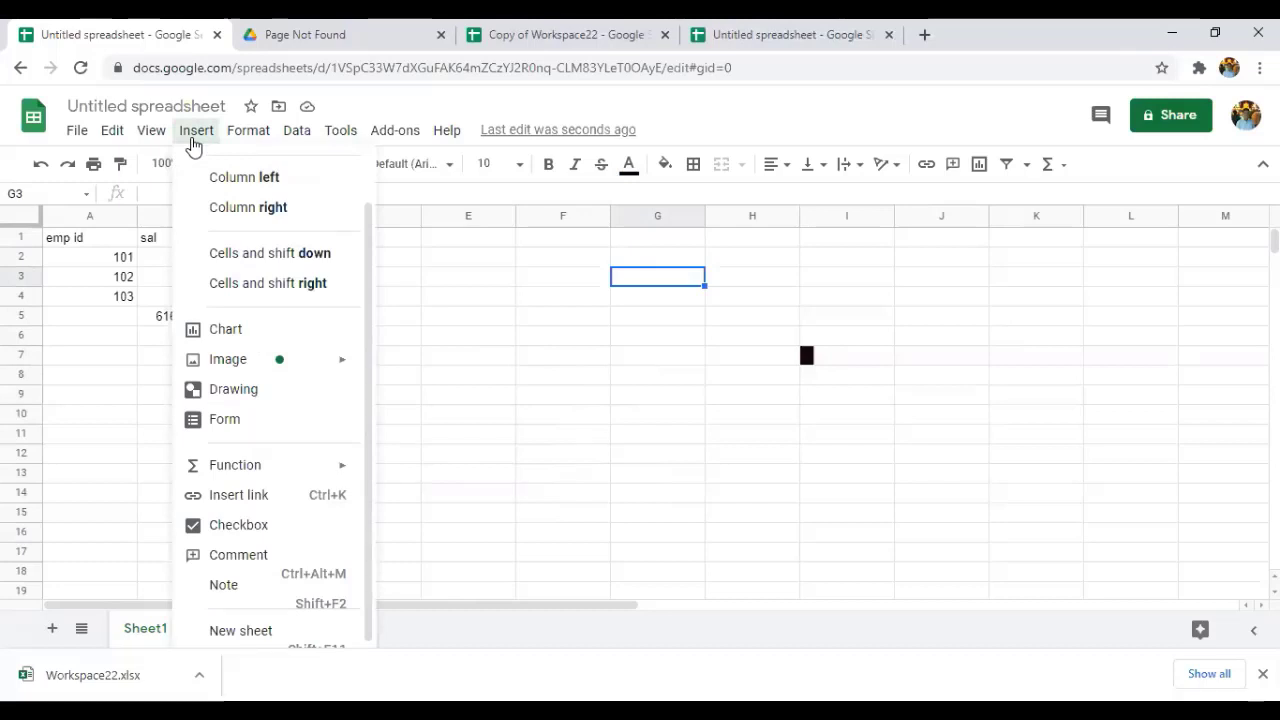
mouse_move(246, 137)
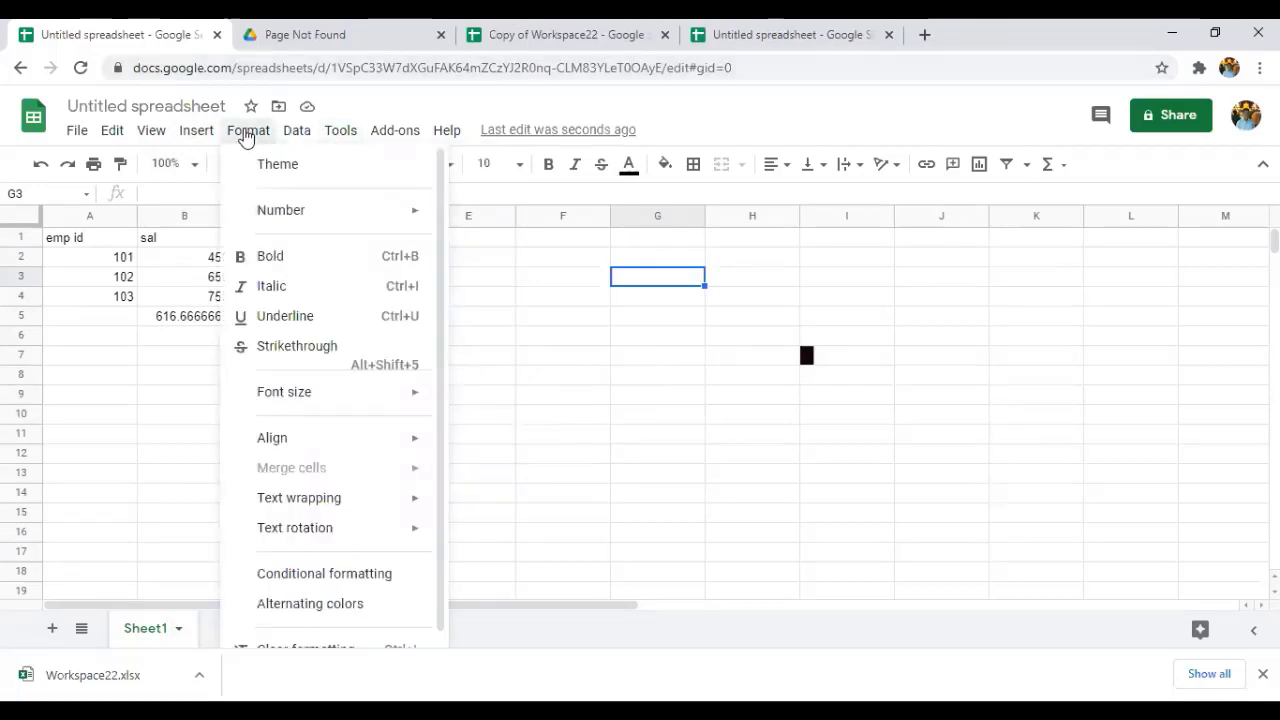
mouse_move(297, 131)
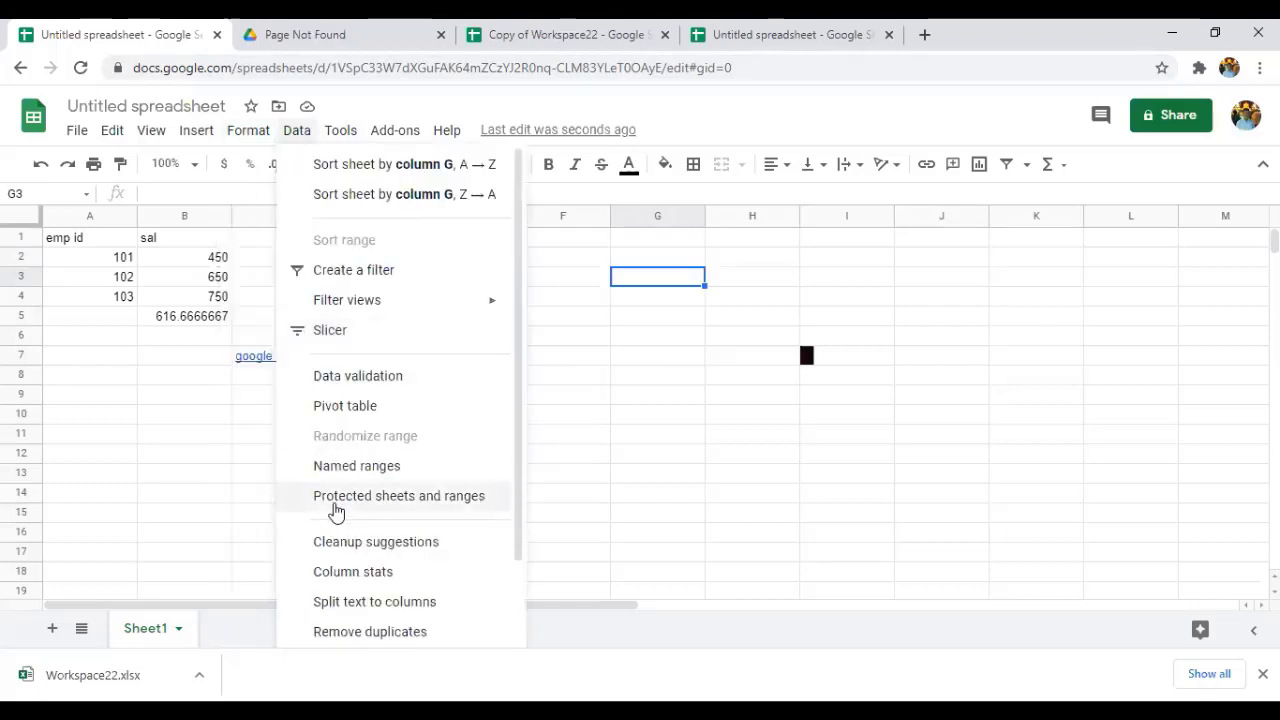
mouse_move(395, 131)
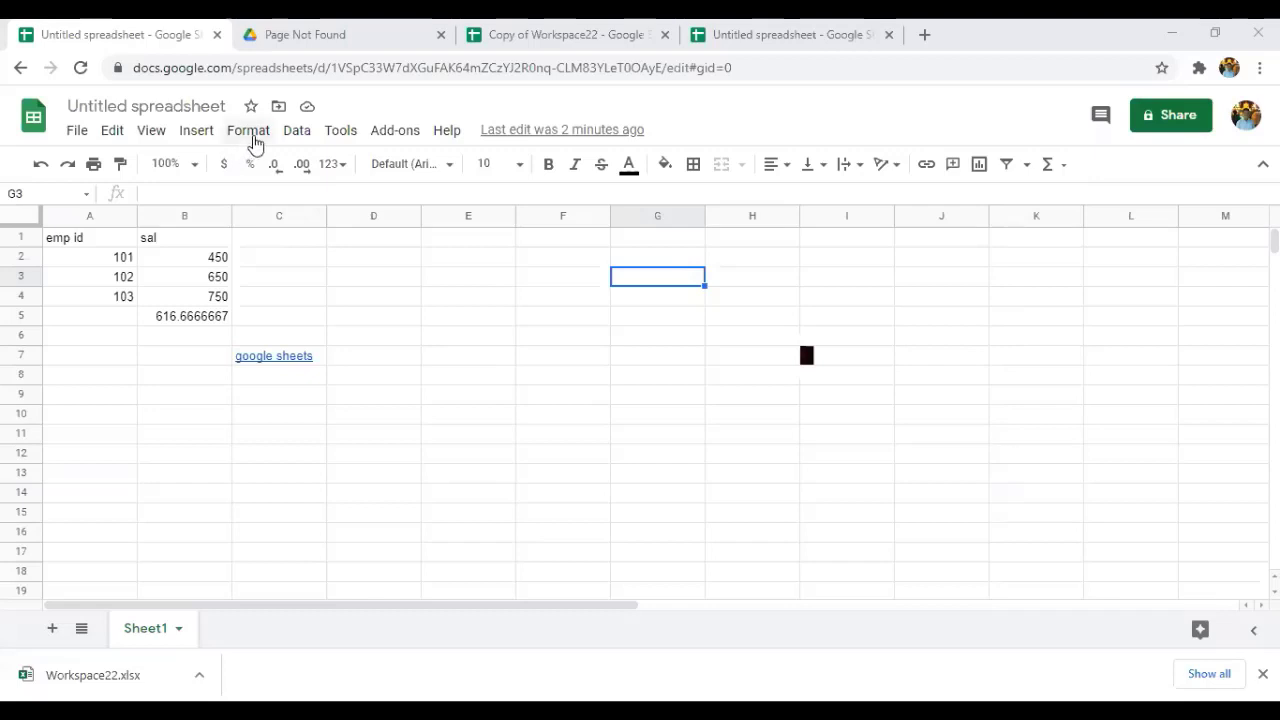
Browse the Format, Data and Tools menus, showing the Tools > Spelling submenu.
left_click(250, 132)
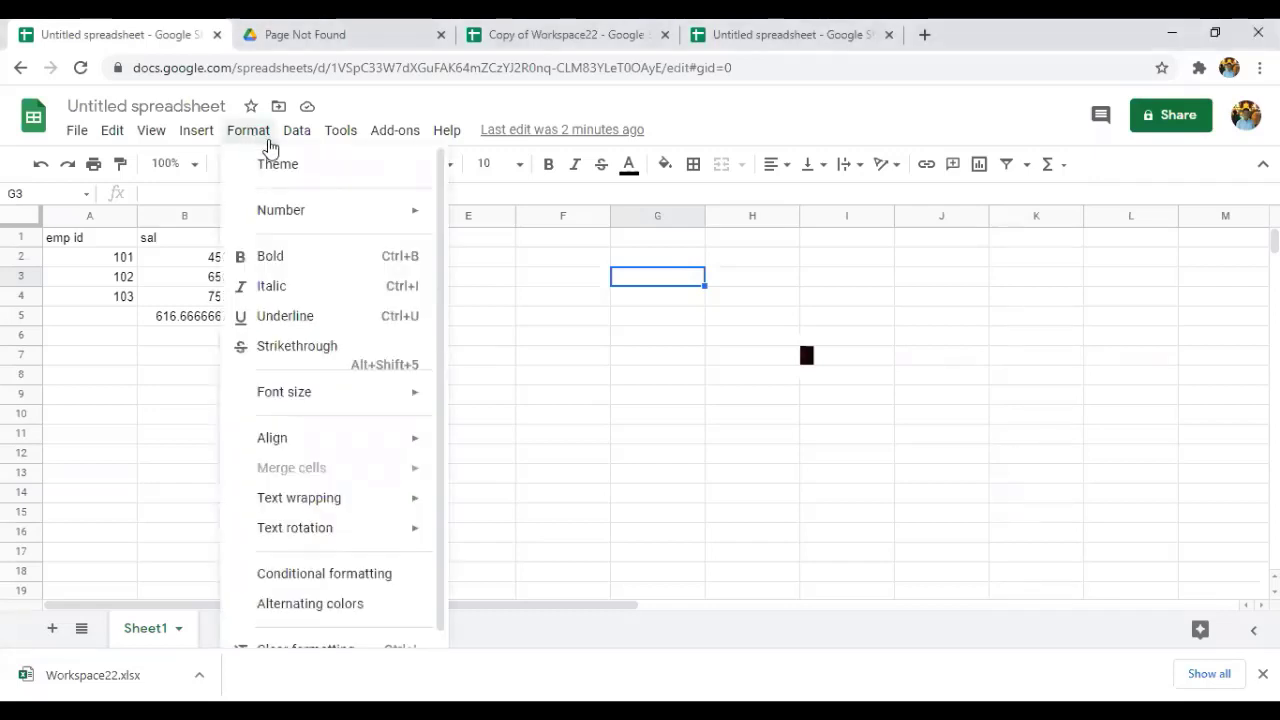
mouse_move(276, 143)
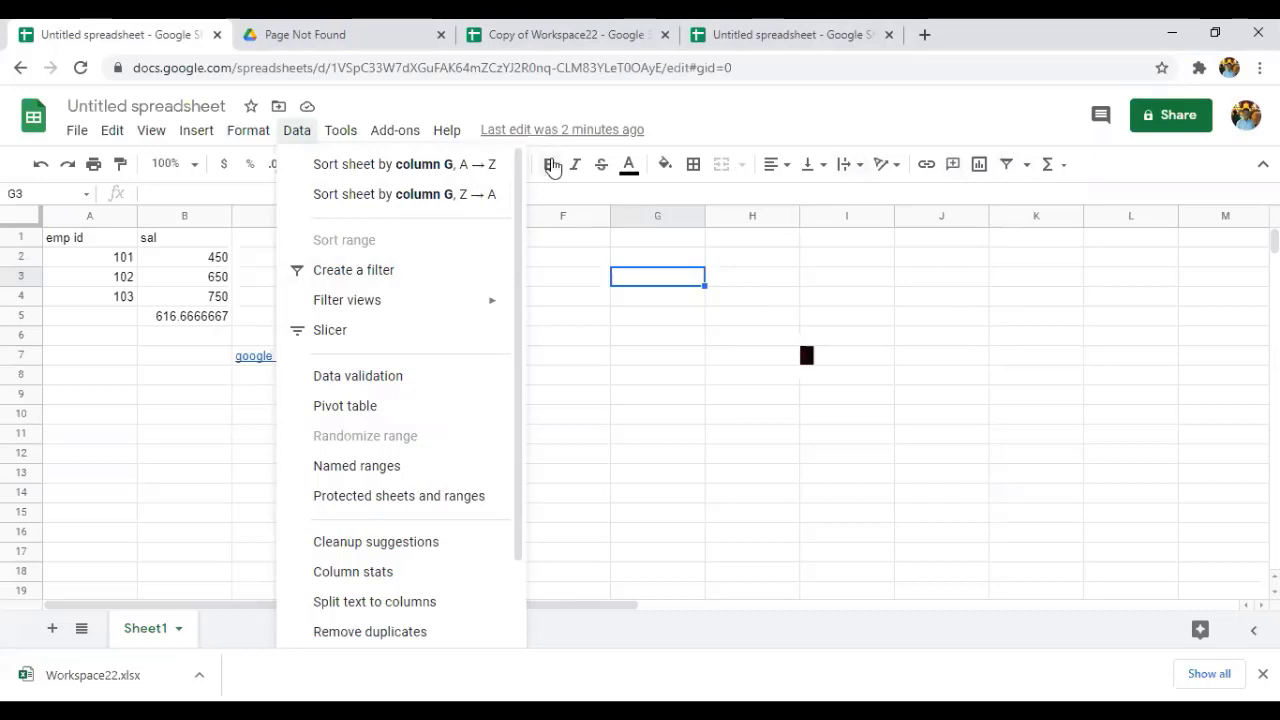
mouse_move(365, 137)
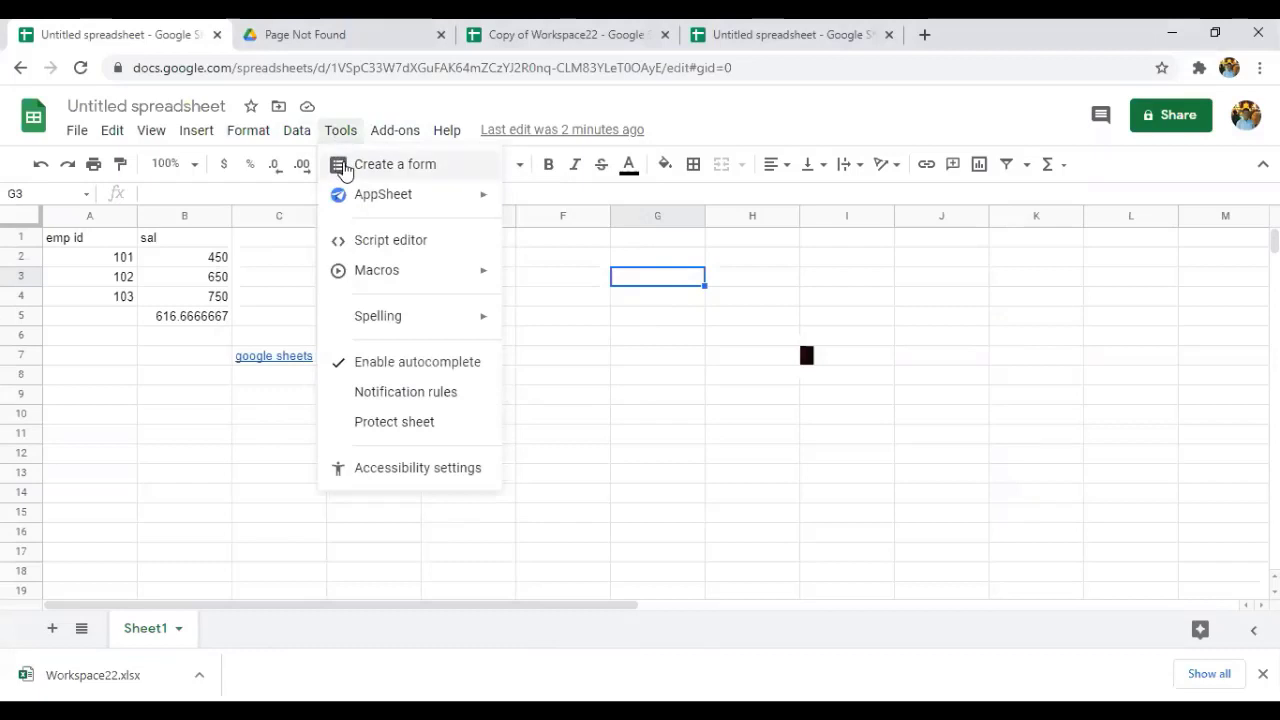
mouse_move(361, 201)
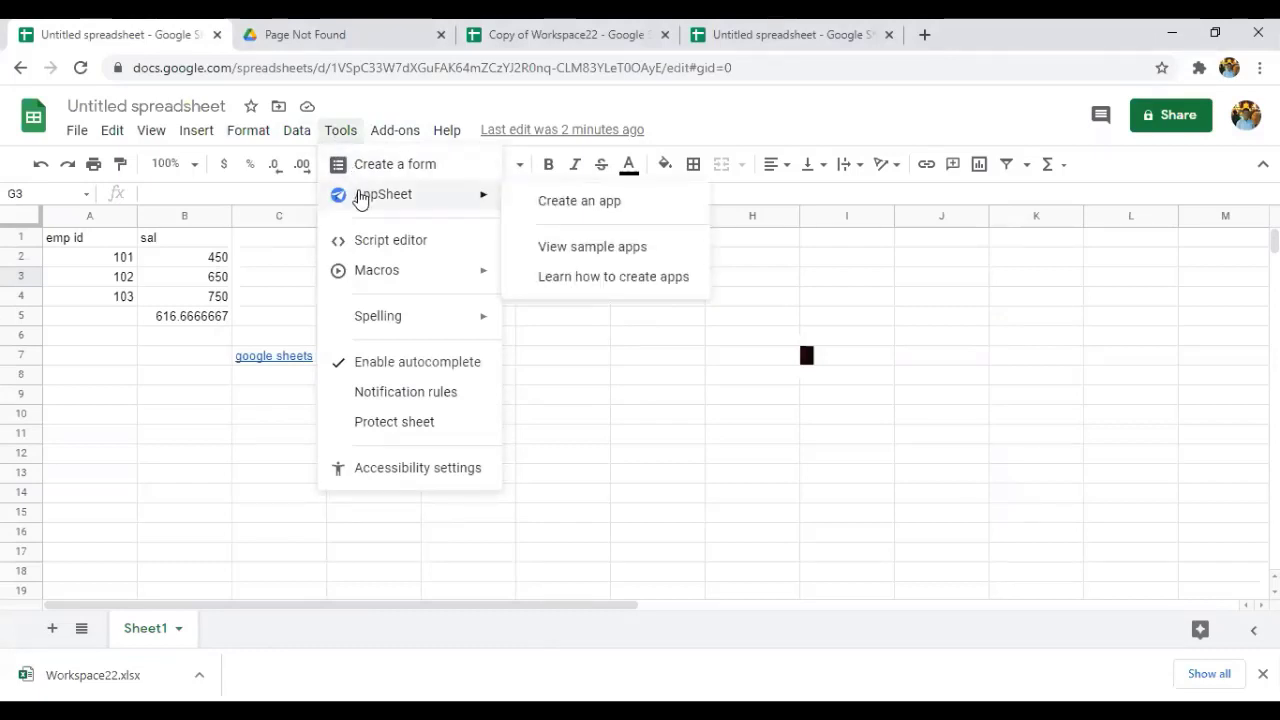
mouse_move(386, 311)
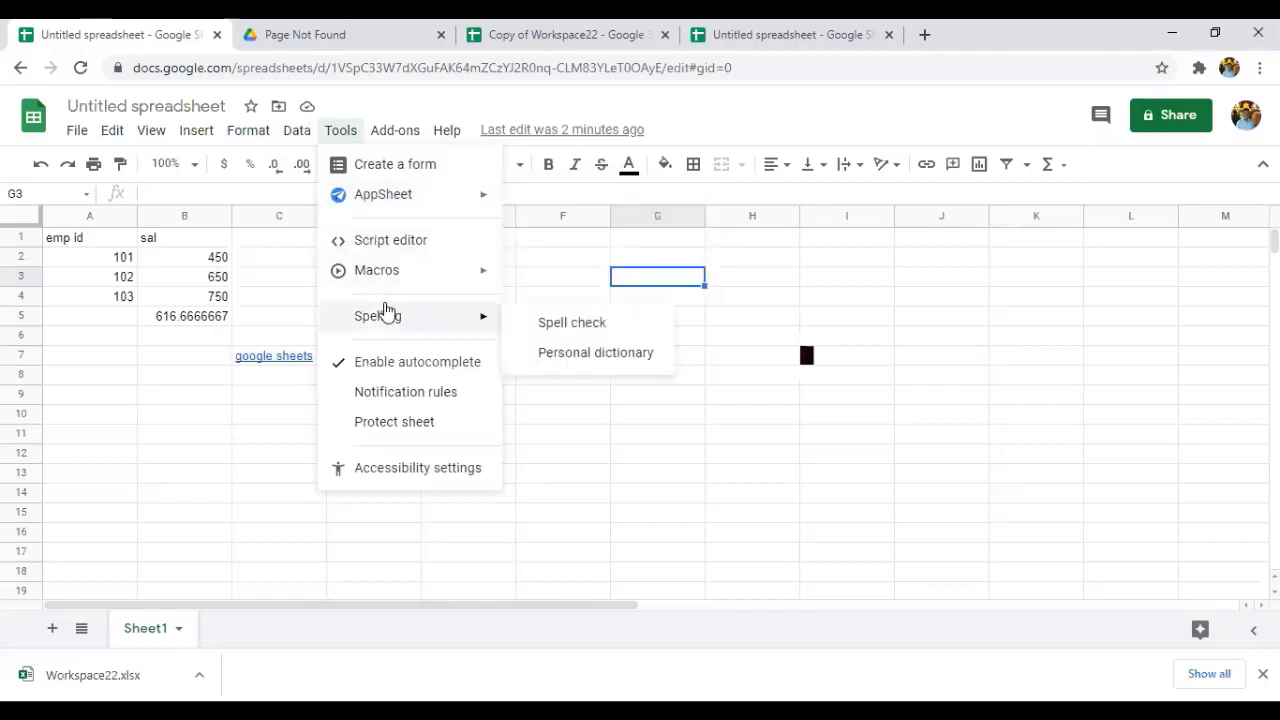
Run Spell check and close the 'No spelling suggestions' panel.
left_click(537, 326)
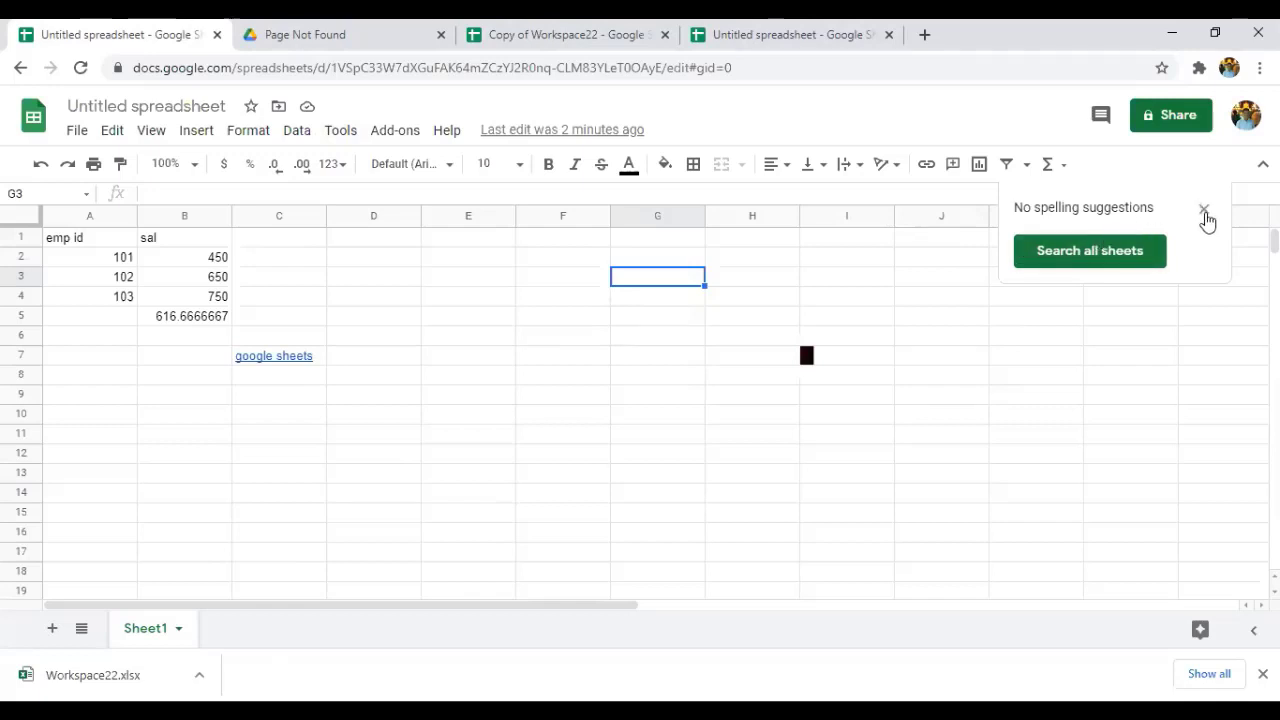
left_click(1205, 212)
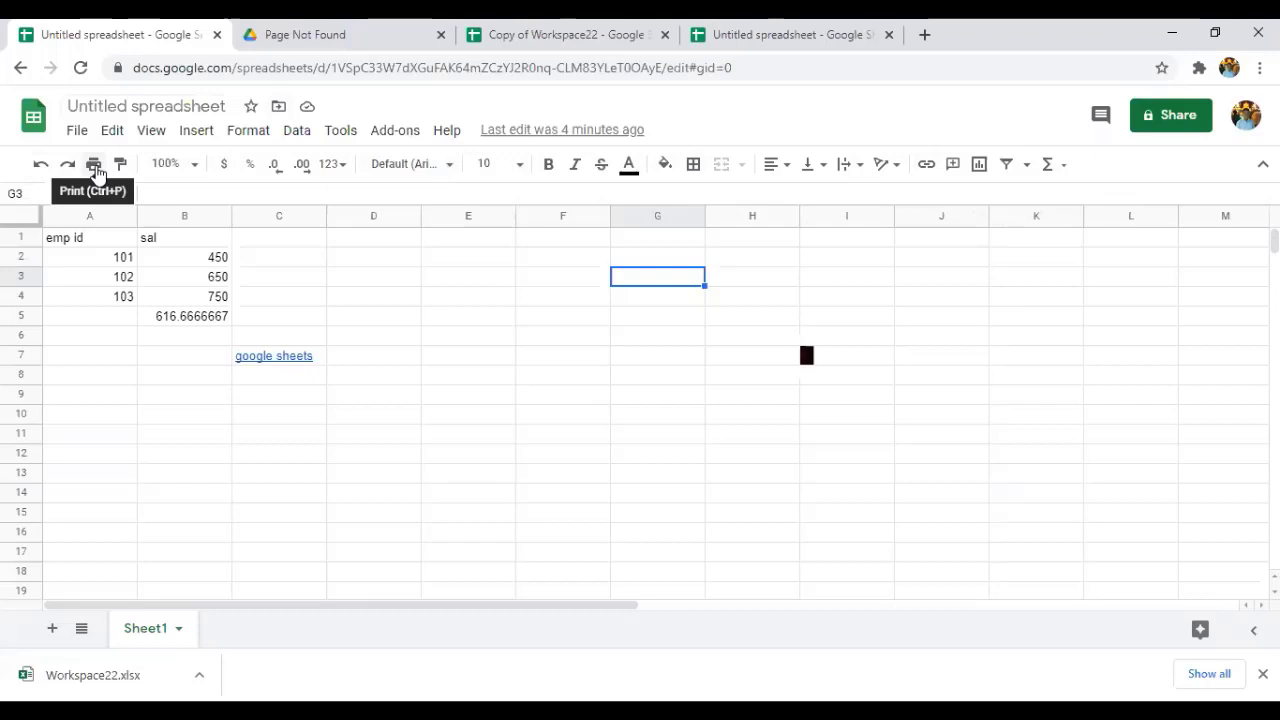
View the print settings, go back to the Sheets home, and create a blank spreadsheet.
left_click(95, 168)
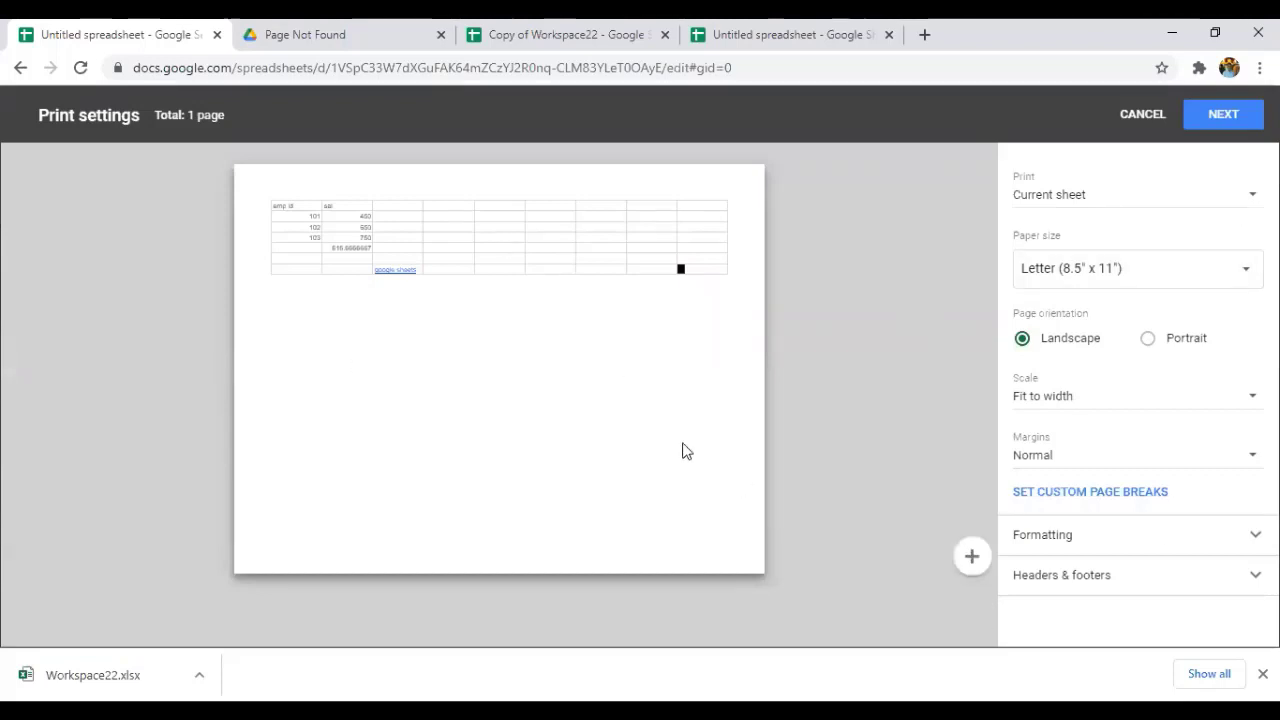
left_click(21, 67)
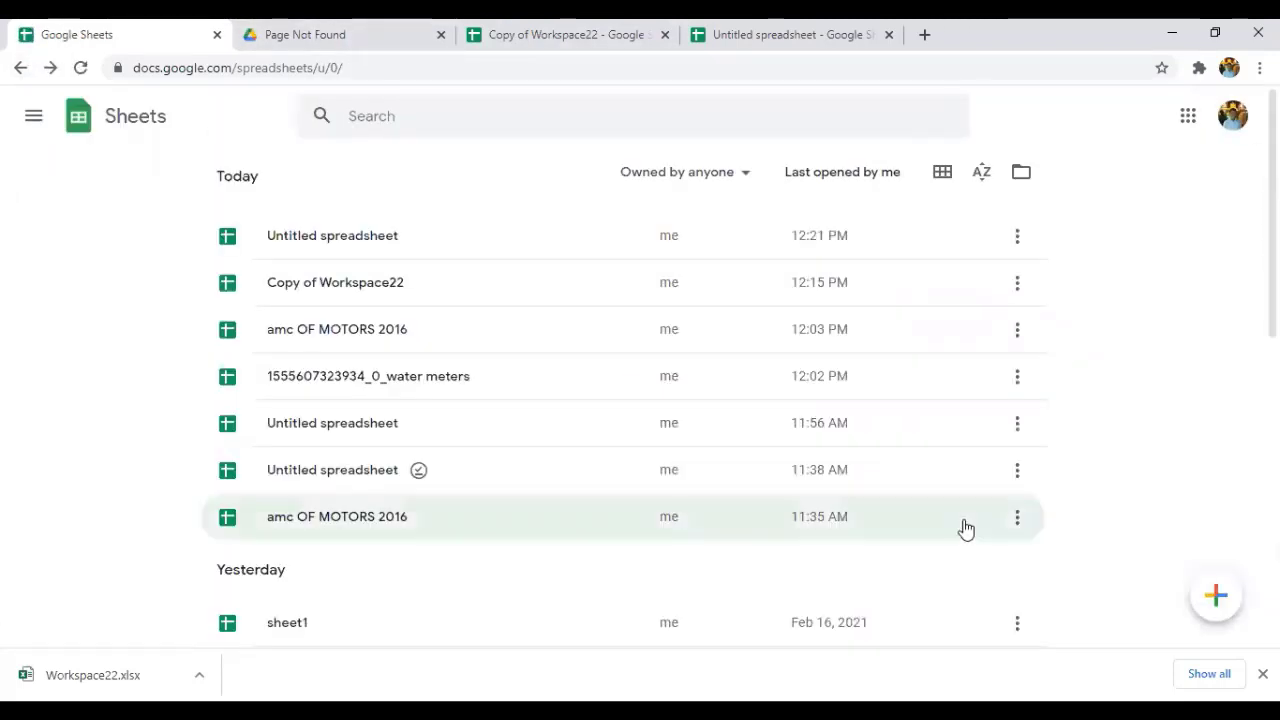
left_click(1208, 605)
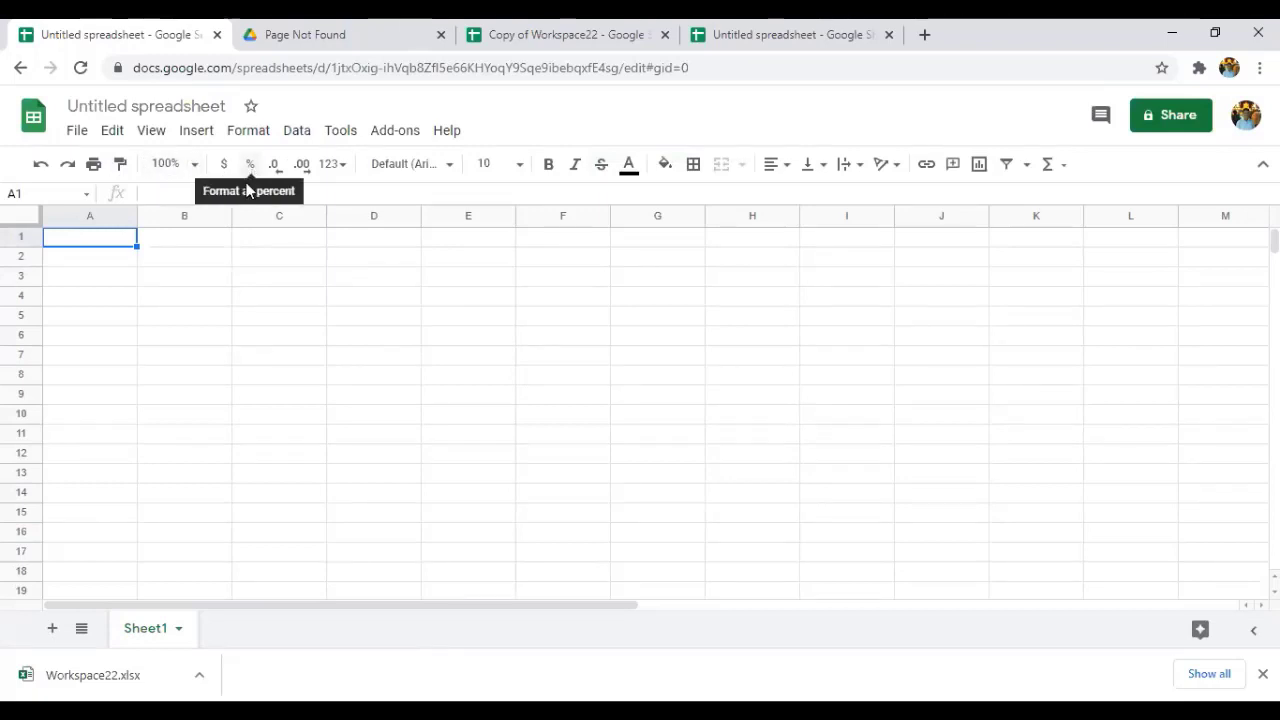
Clear the stray letters and enter 123456 in A1.
type("bvgujh")
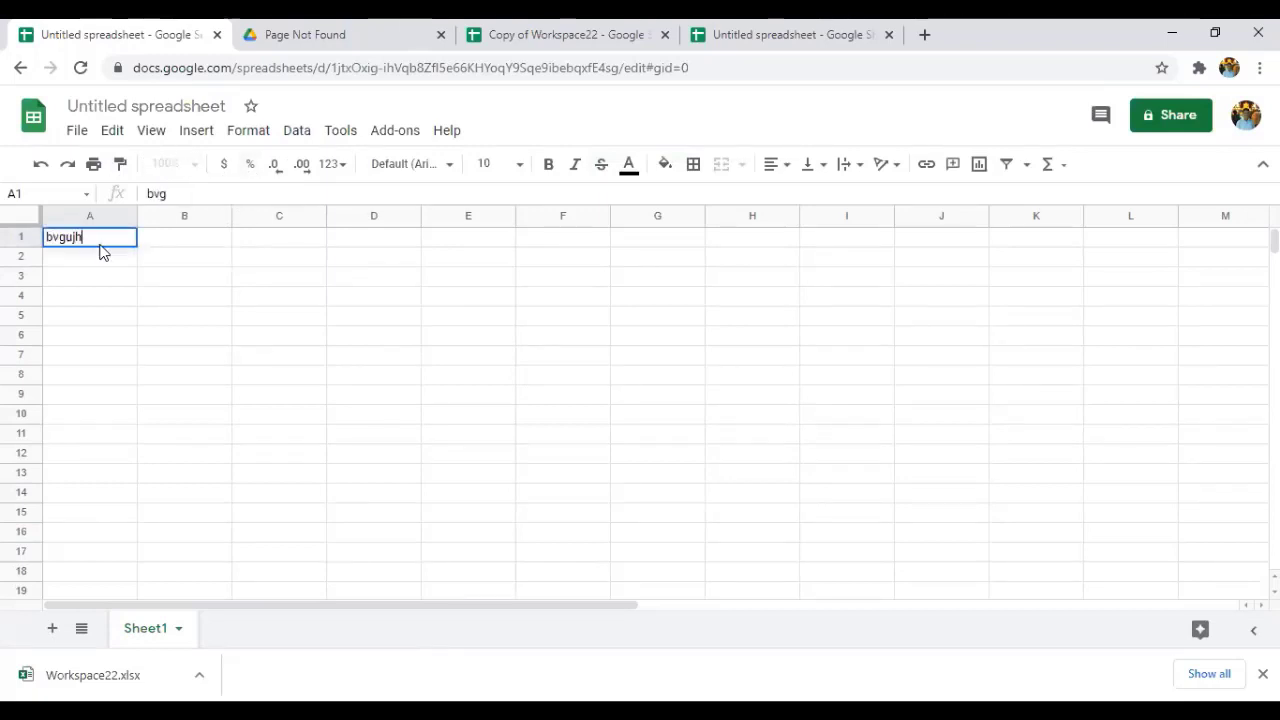
key("BackSpace")
key("BackSpace")
key("BackSpace")
key("BackSpace")
key("BackSpace")
key("BackSpace")
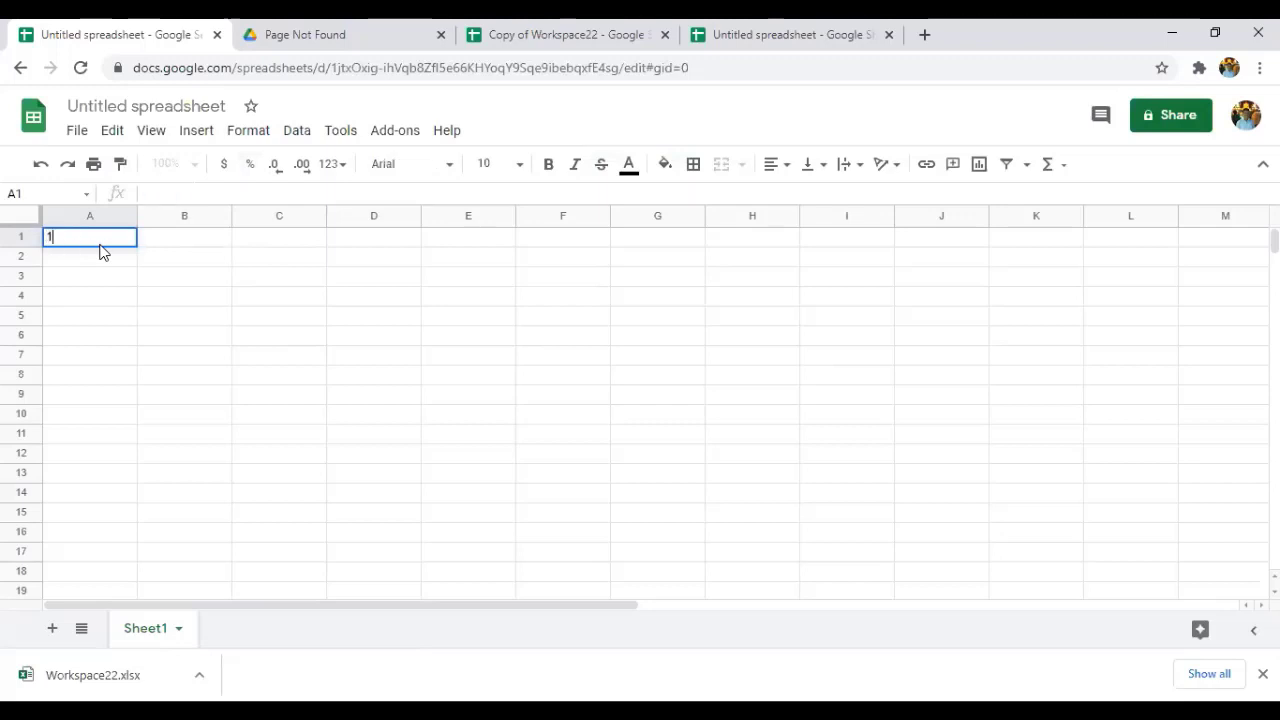
type("123456")
Format A1 as Plain text, then as Percent, so it displays 12345600.00%.
left_click(336, 164)
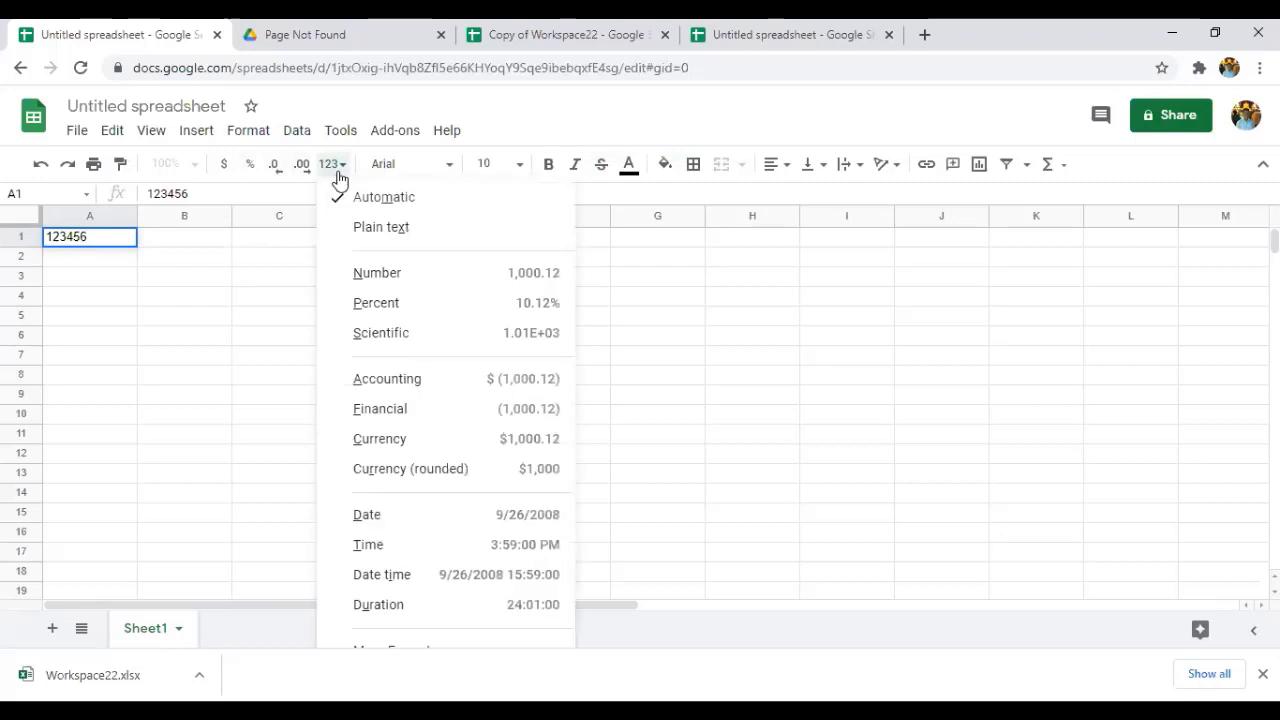
left_click(357, 229)
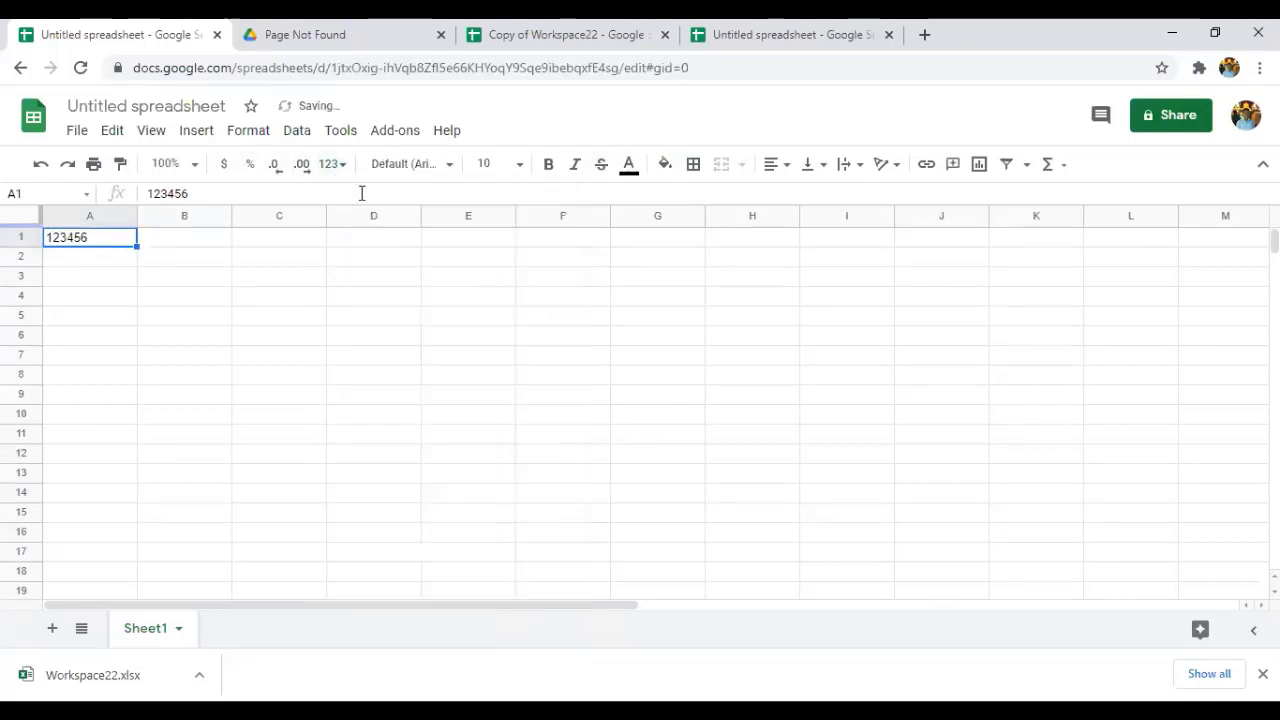
left_click(340, 164)
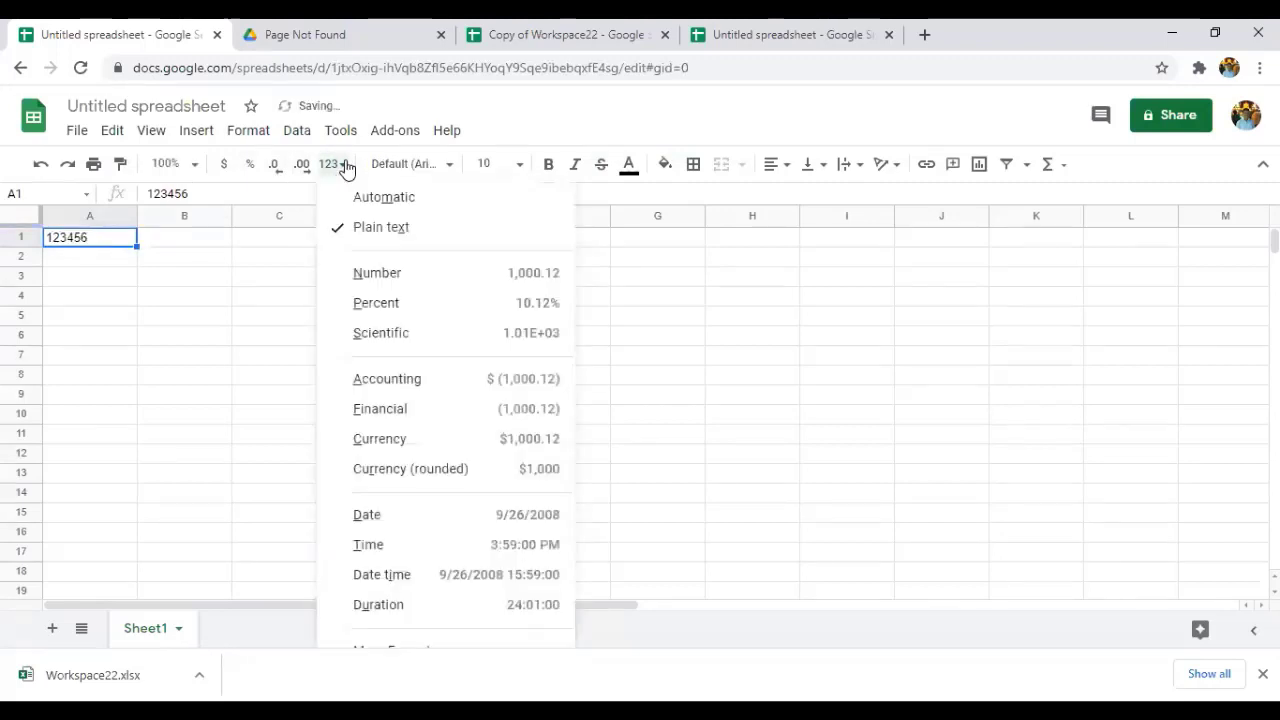
left_click(401, 304)
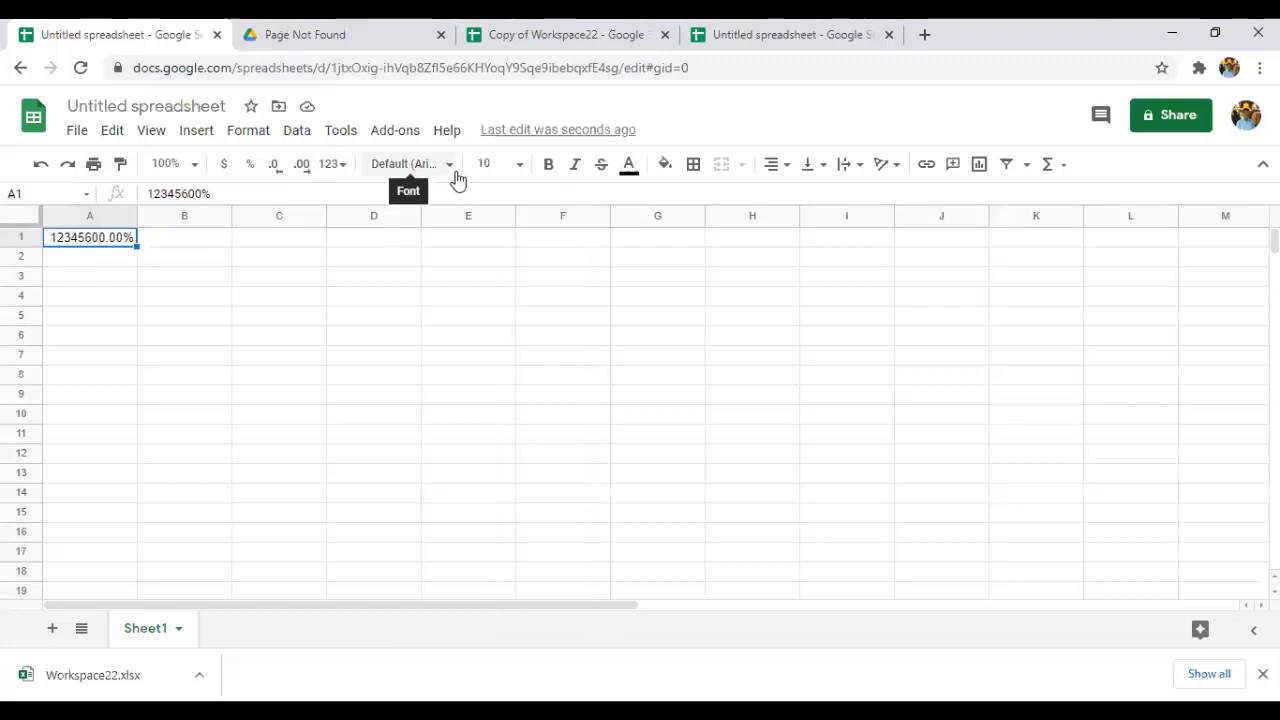
Type 'data' into D2 and set its font to Courier New.
left_click(360, 260)
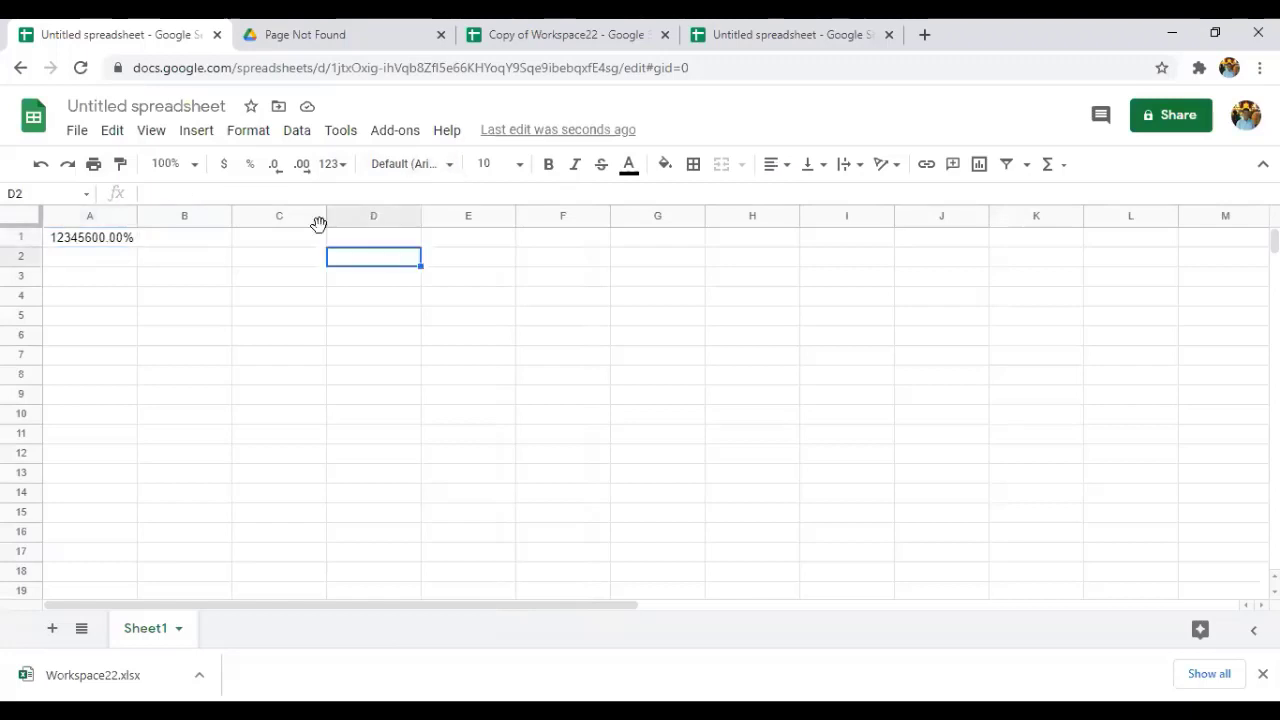
type("data")
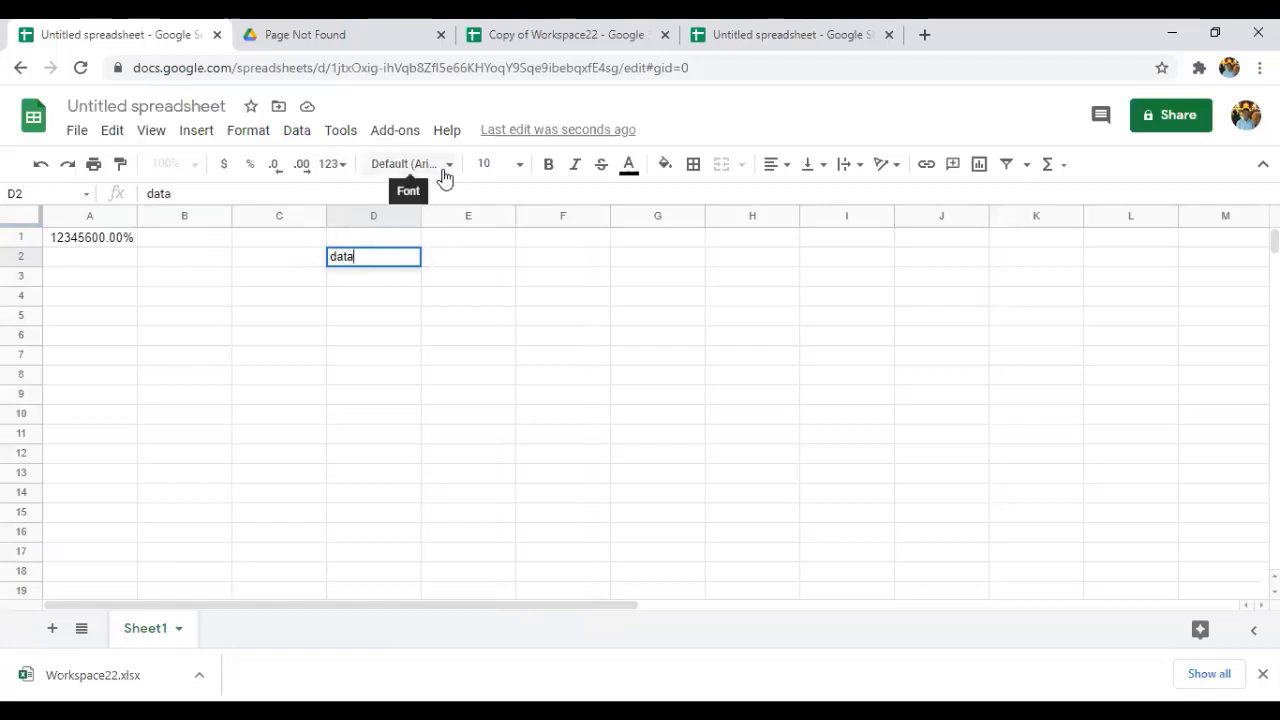
left_click(445, 177)
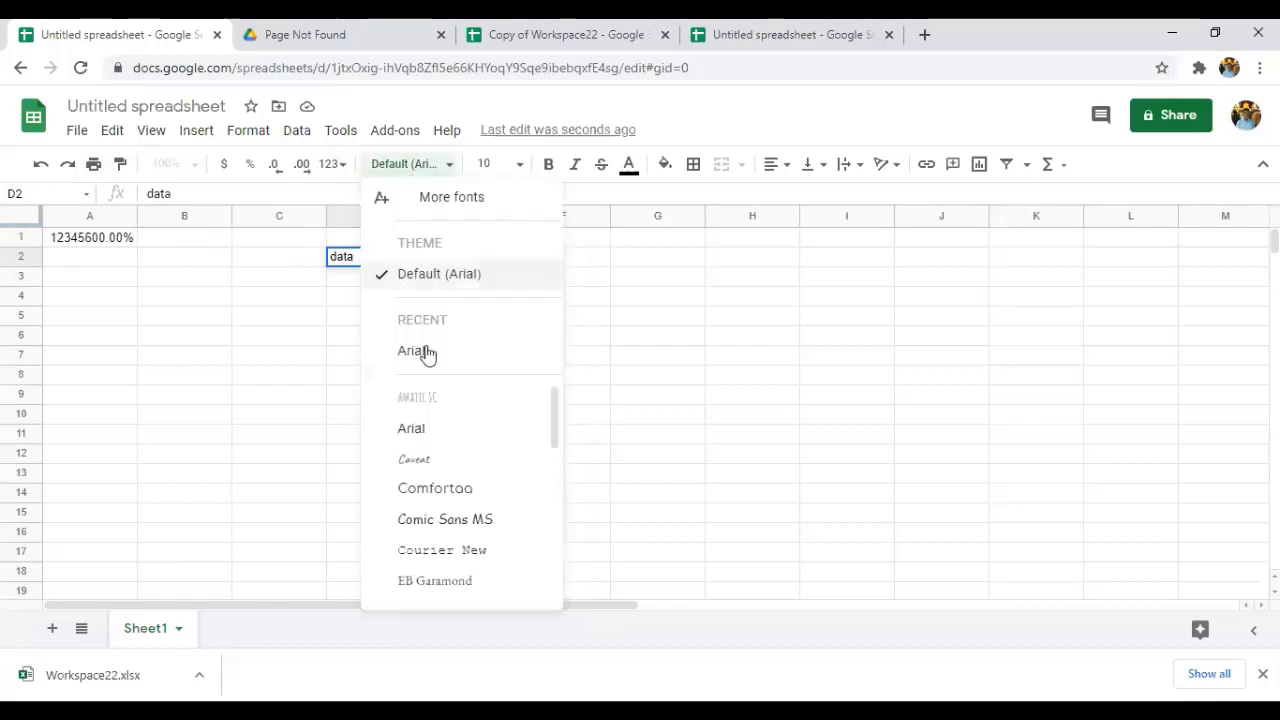
left_click(415, 462)
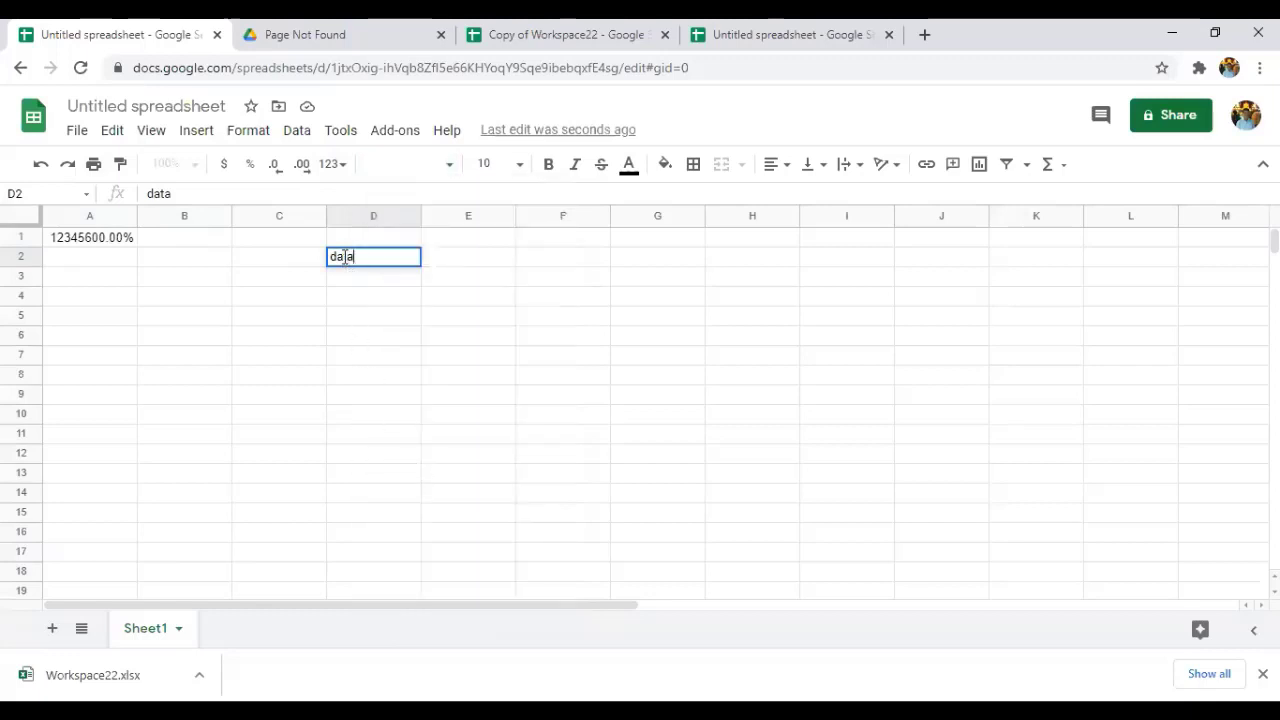
key("ctrl+a")
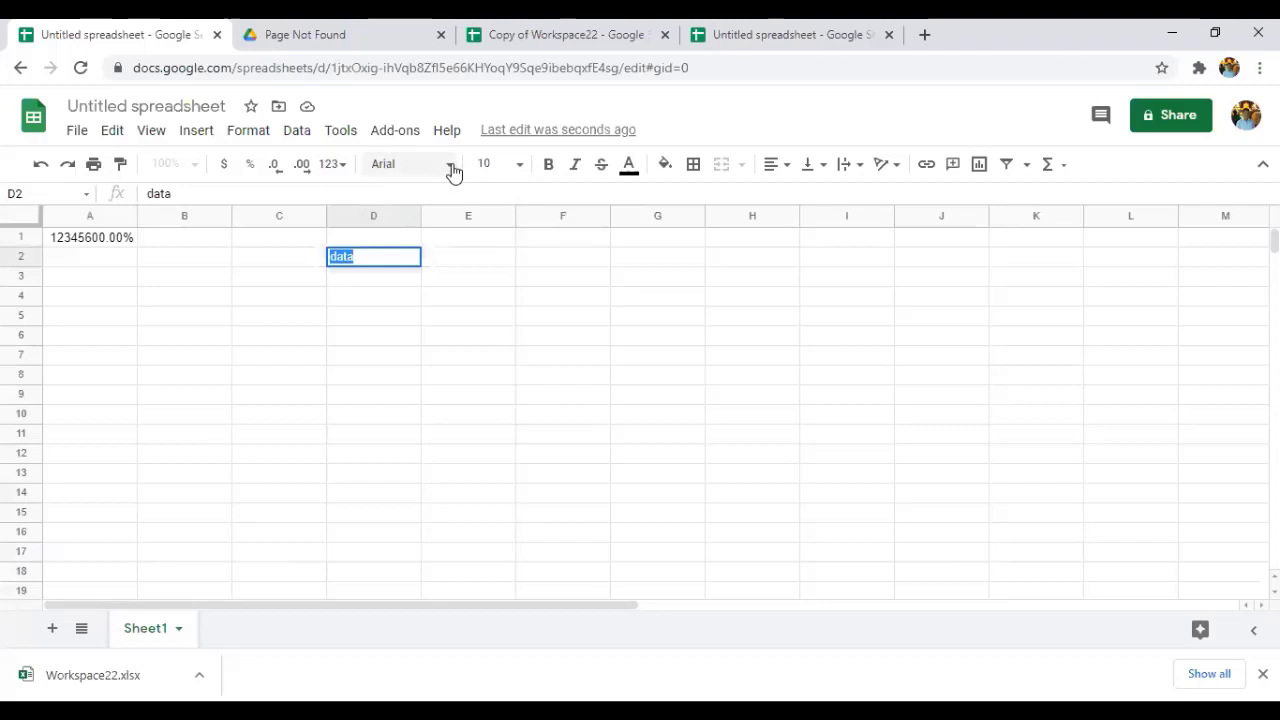
left_click(451, 168)
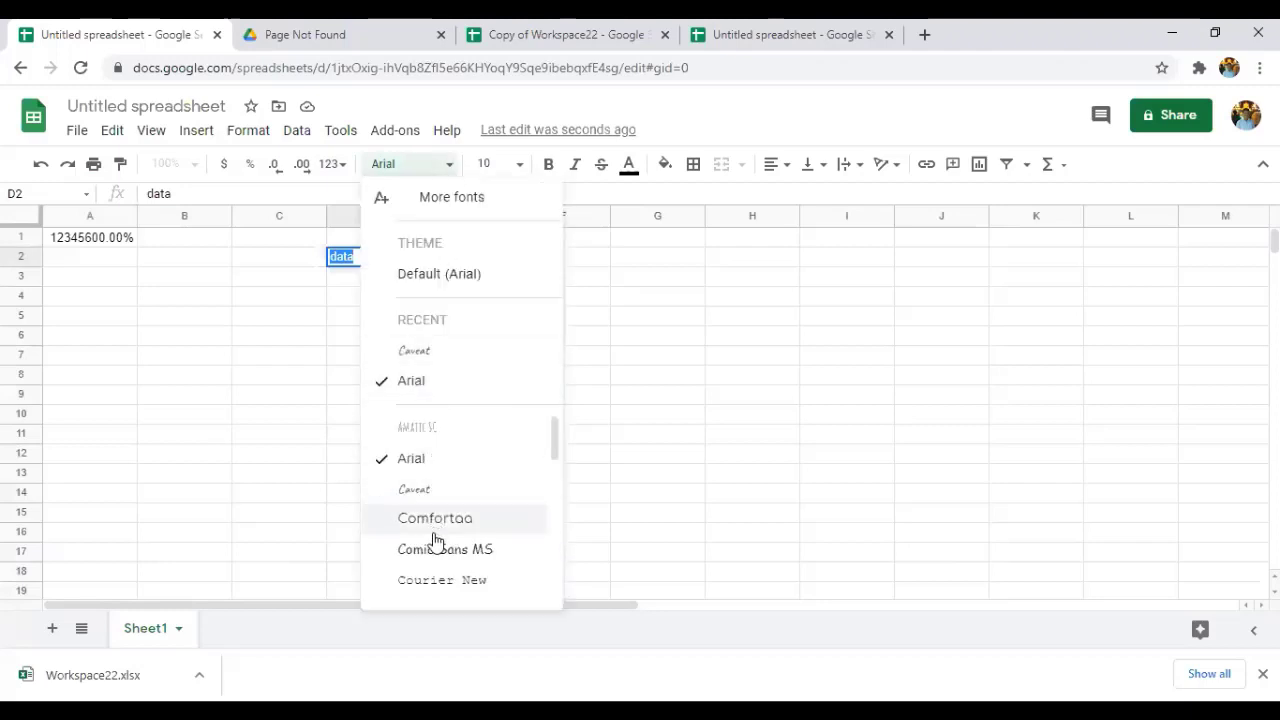
left_click(430, 581)
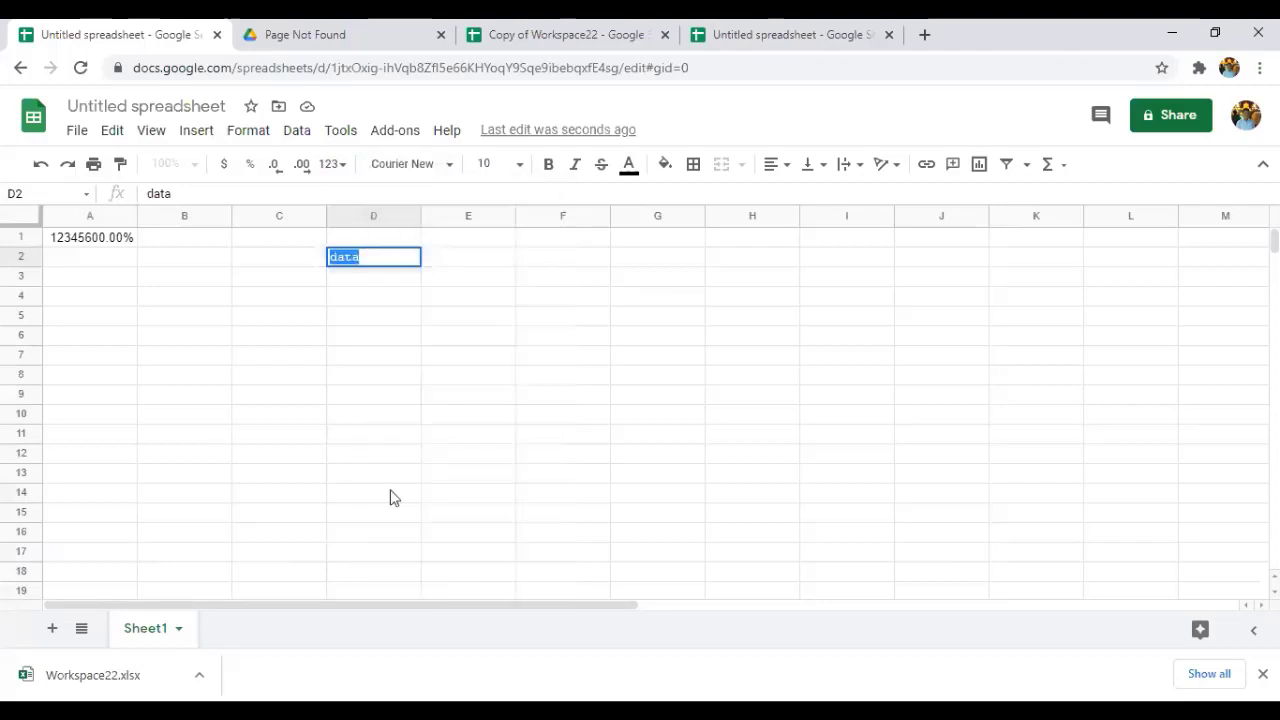
left_click(371, 336)
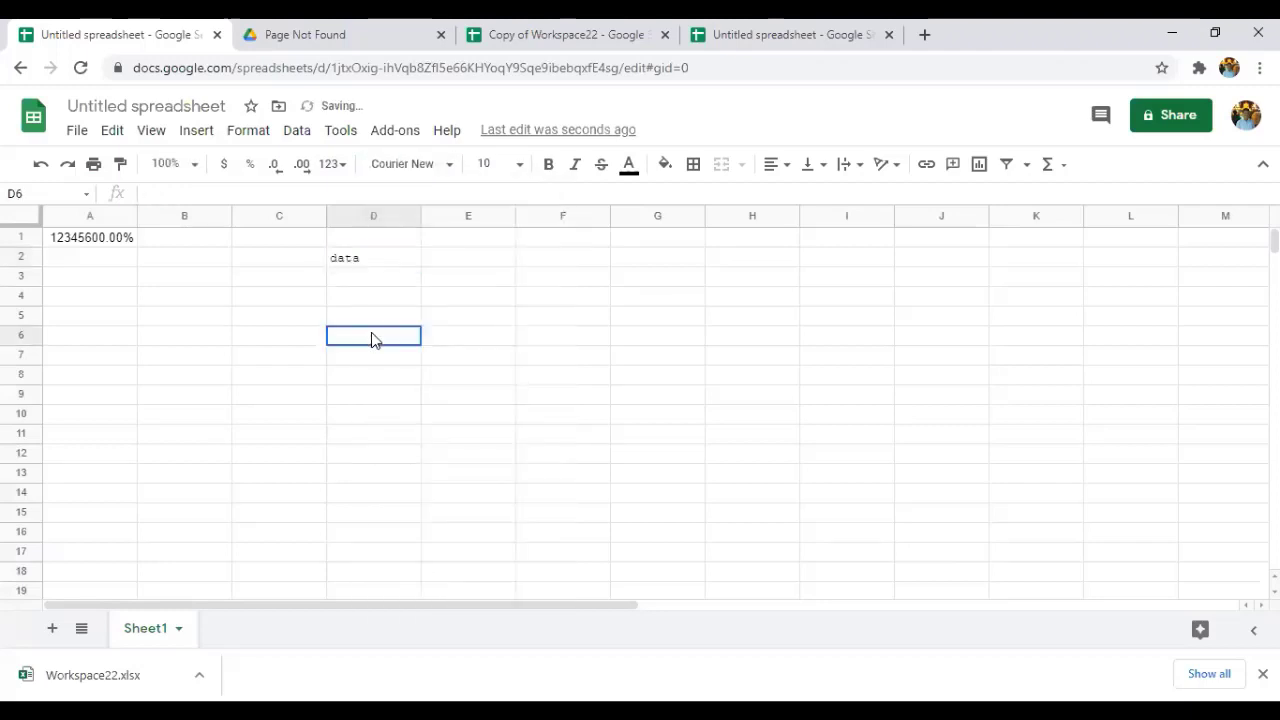
Enlarge the word 'data' in D2 to font size 18.
double_click(362, 258)
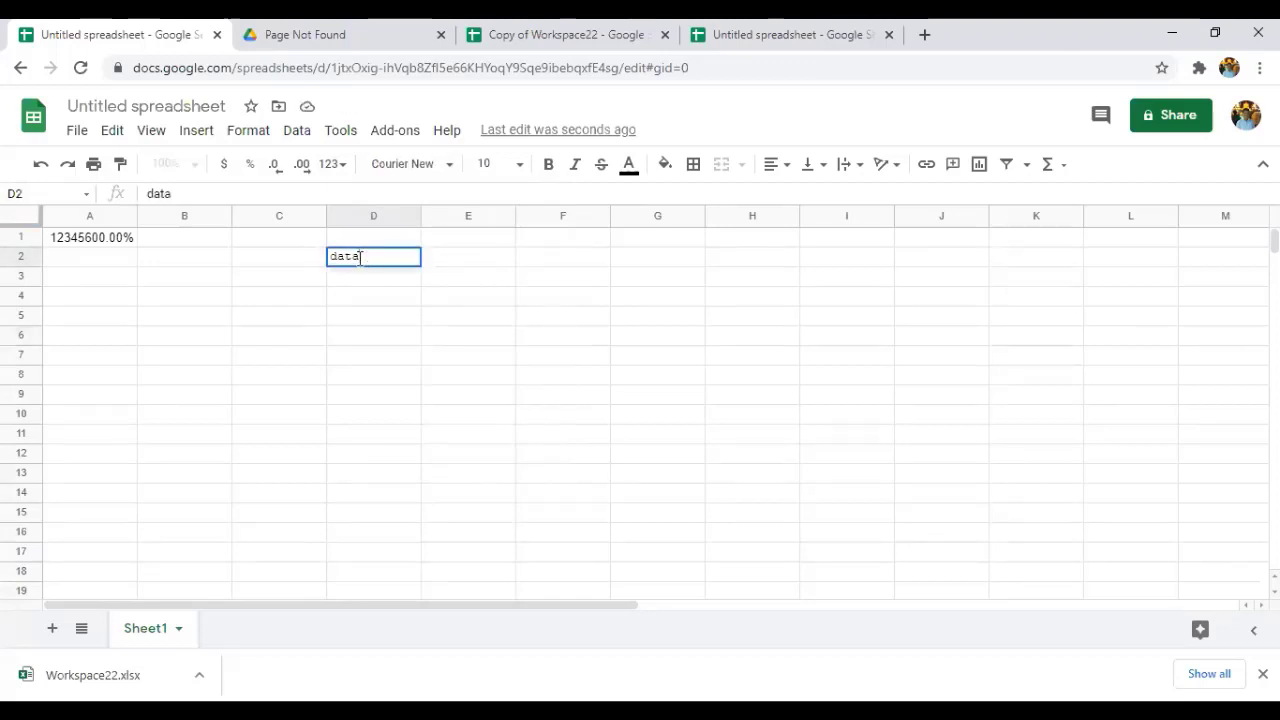
double_click(360, 257)
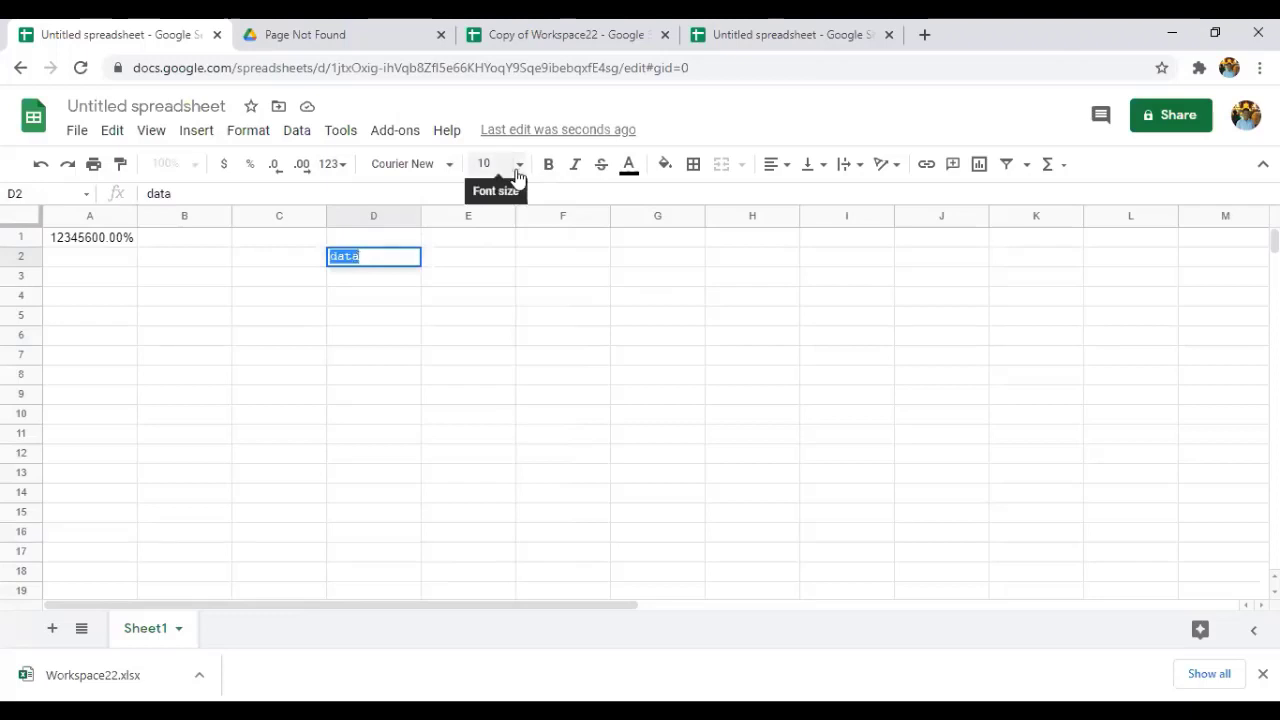
left_click(517, 172)
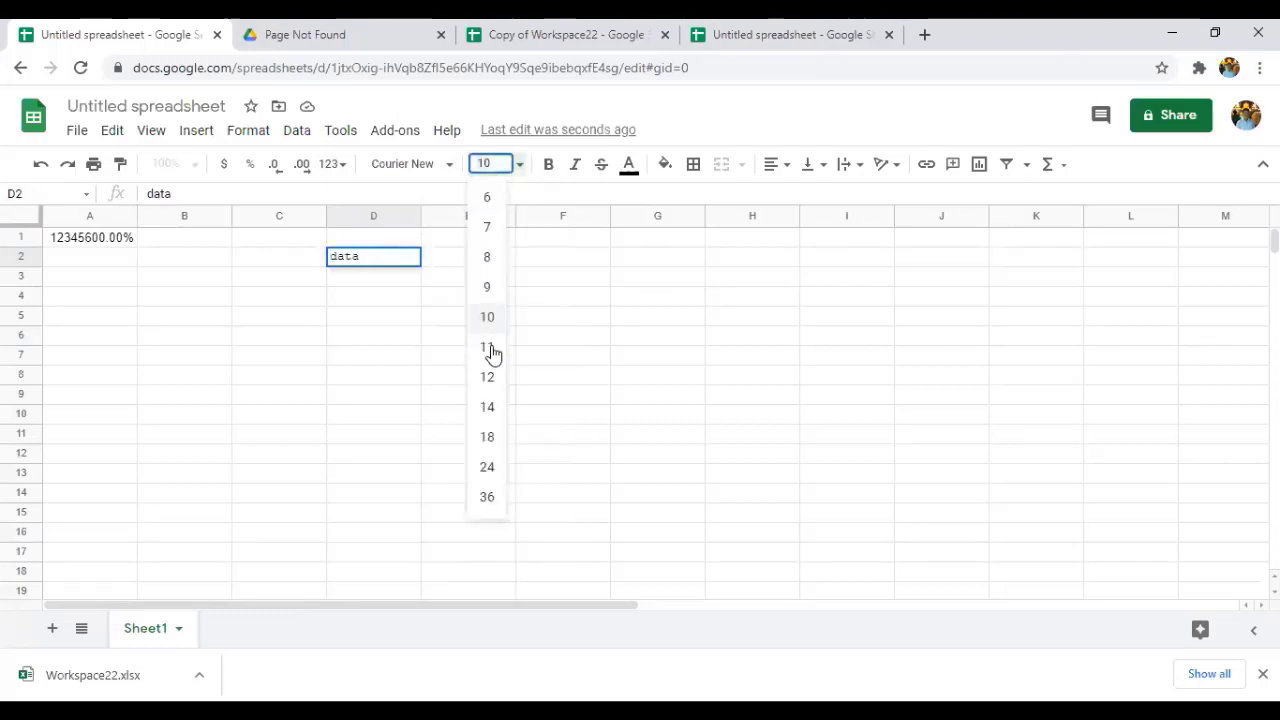
left_click(487, 436)
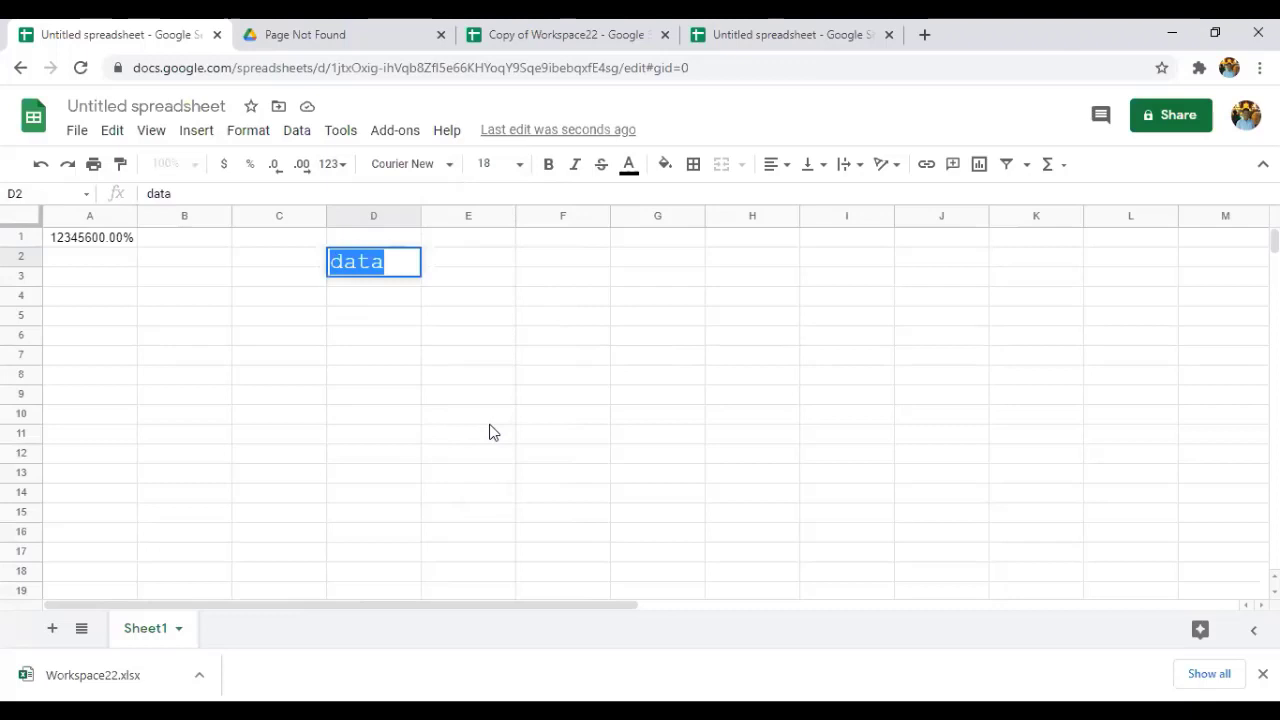
left_click(446, 376)
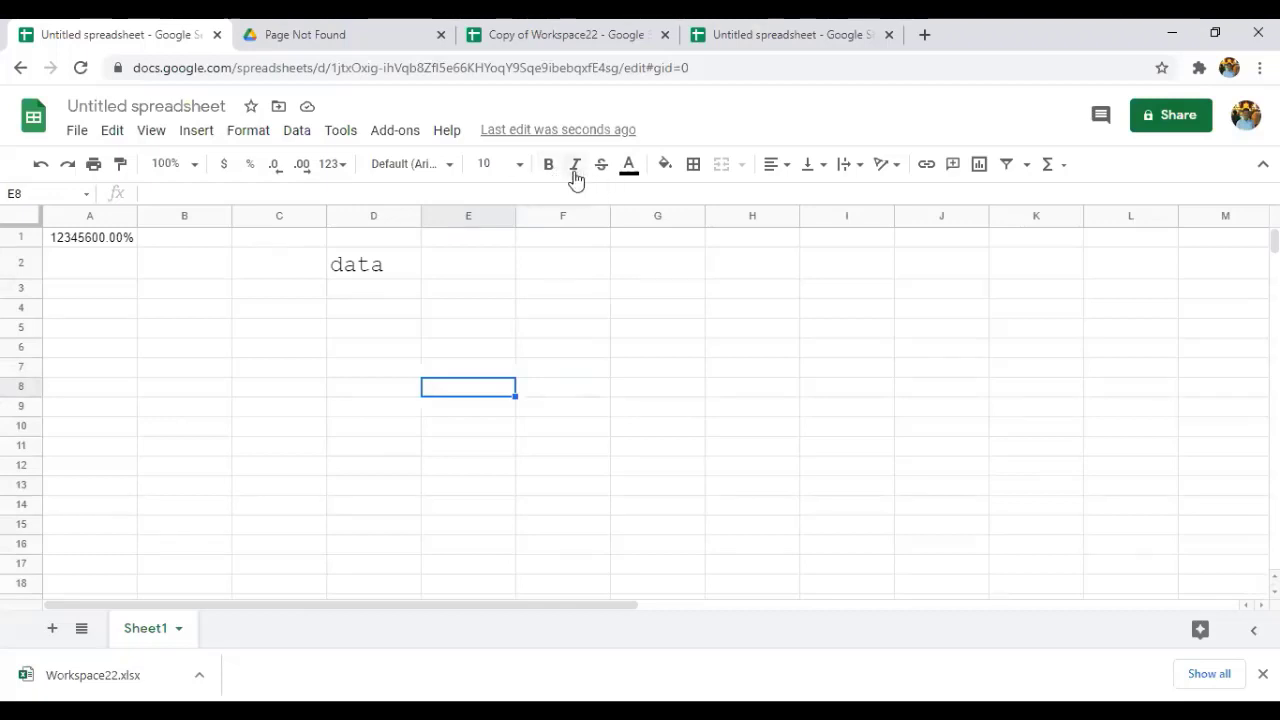
Make the word 'data' in D2 bold.
left_click(360, 267)
double_click(360, 265)
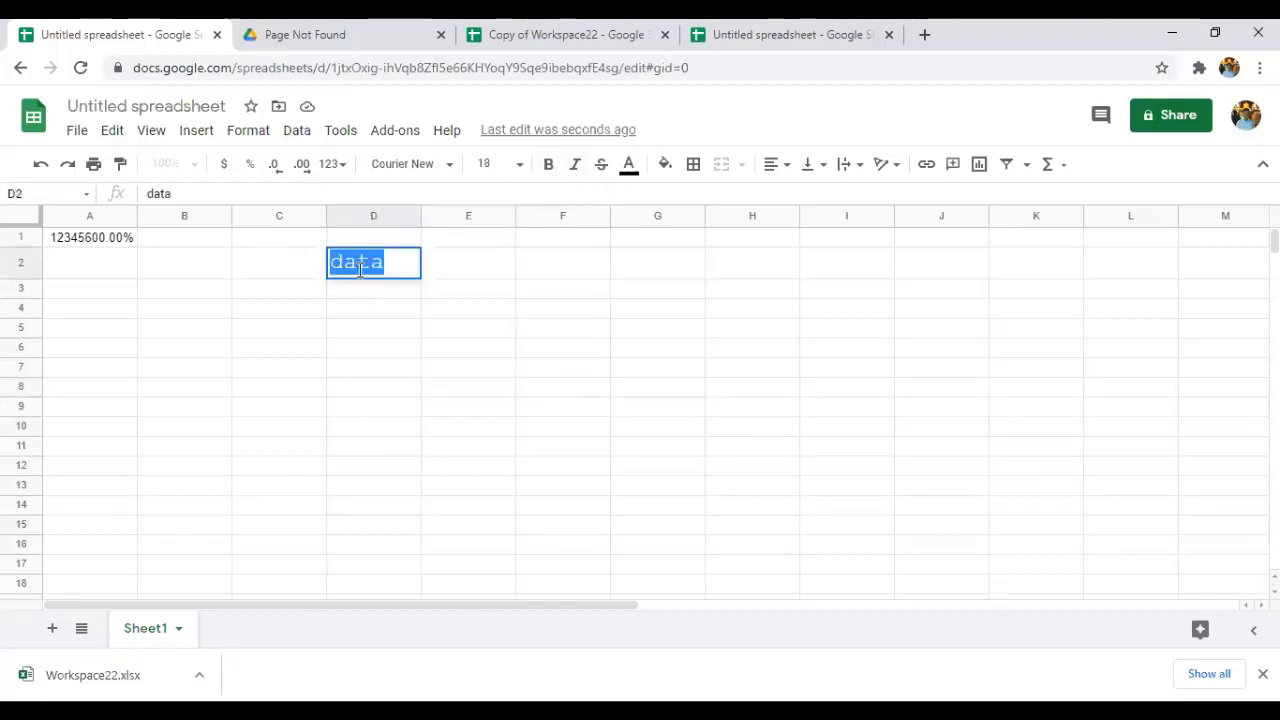
left_click(549, 165)
left_click(482, 302)
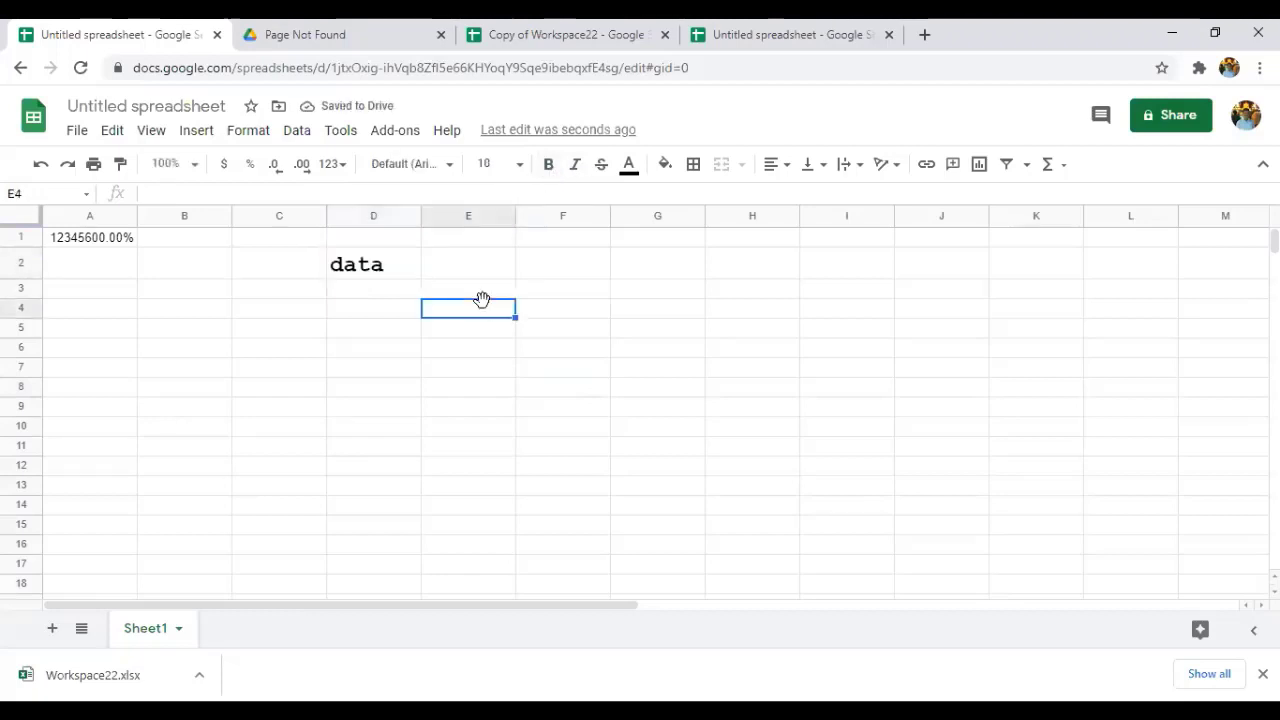
Italicize the word 'data' in D2.
double_click(365, 267)
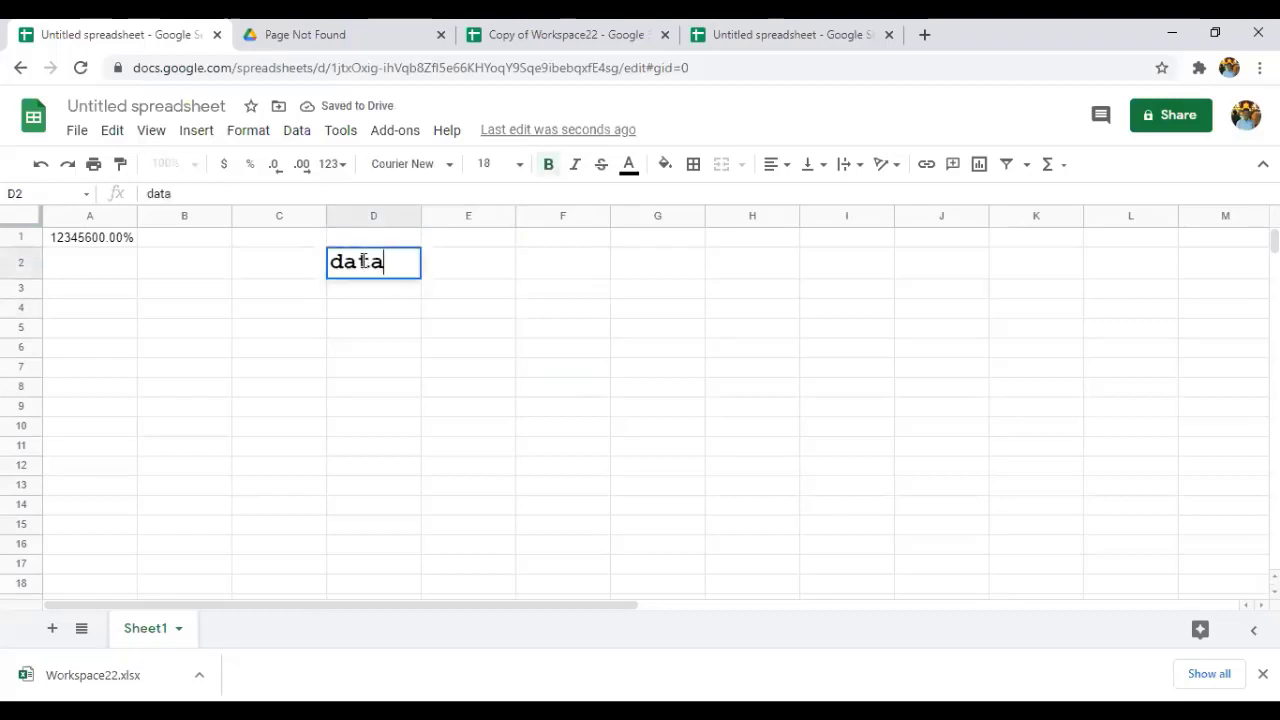
left_click(579, 177)
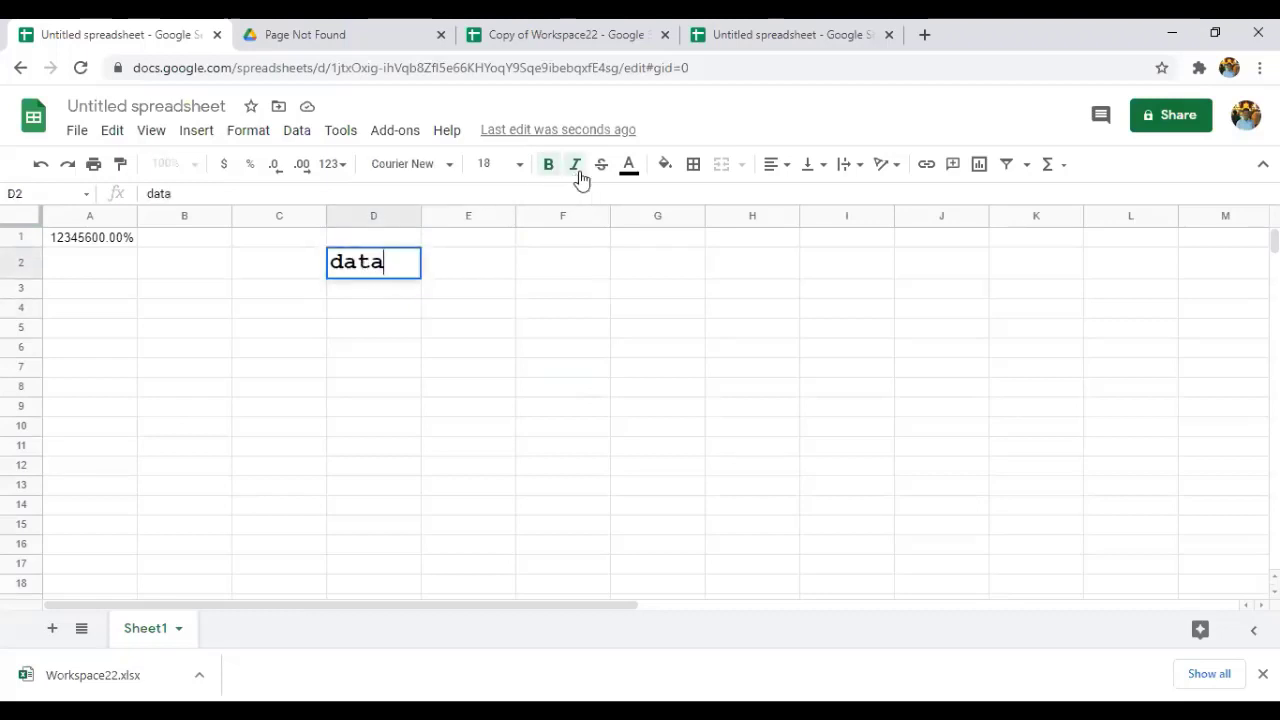
double_click(376, 262)
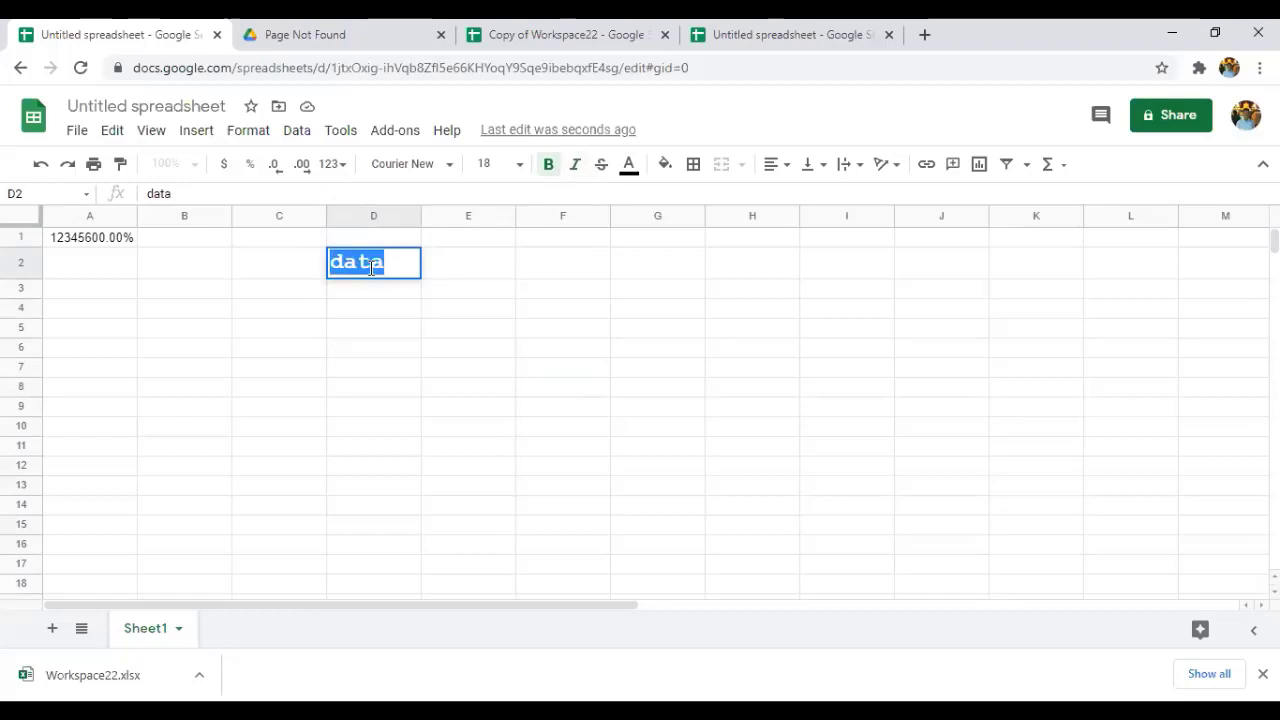
left_click(573, 177)
left_click(480, 268)
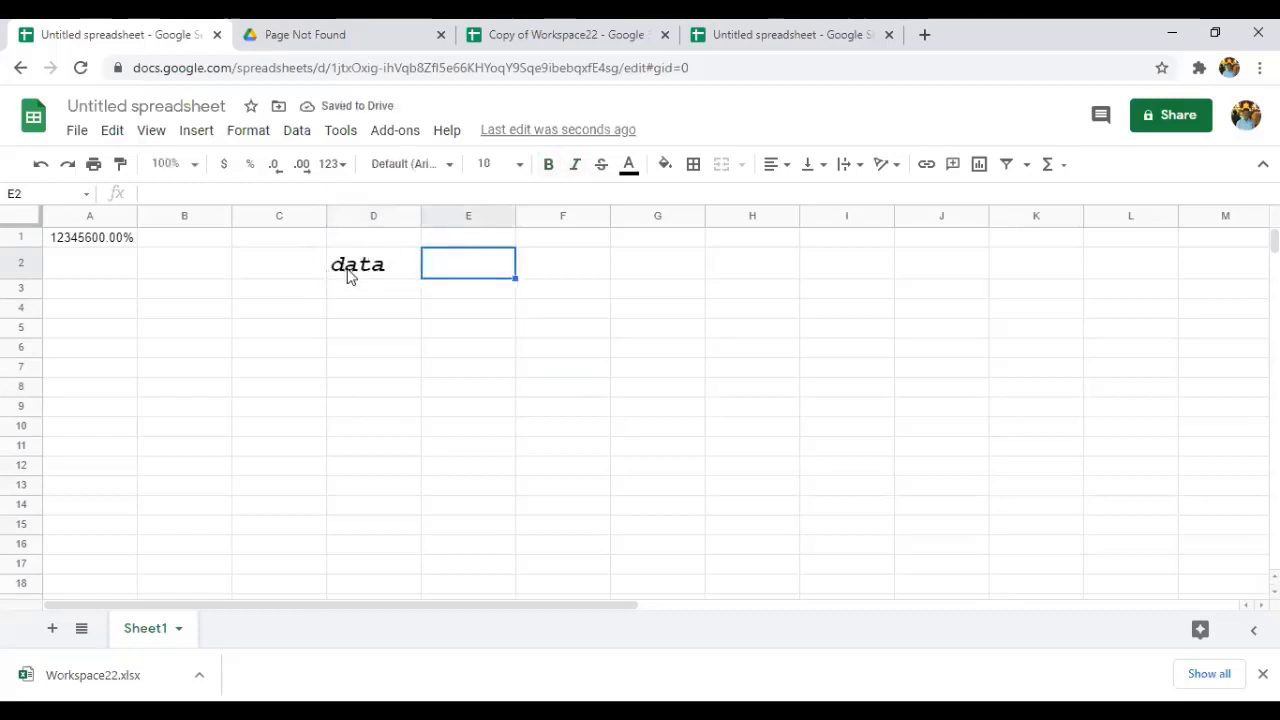
Apply strikethrough to the word 'data' in D2.
double_click(376, 272)
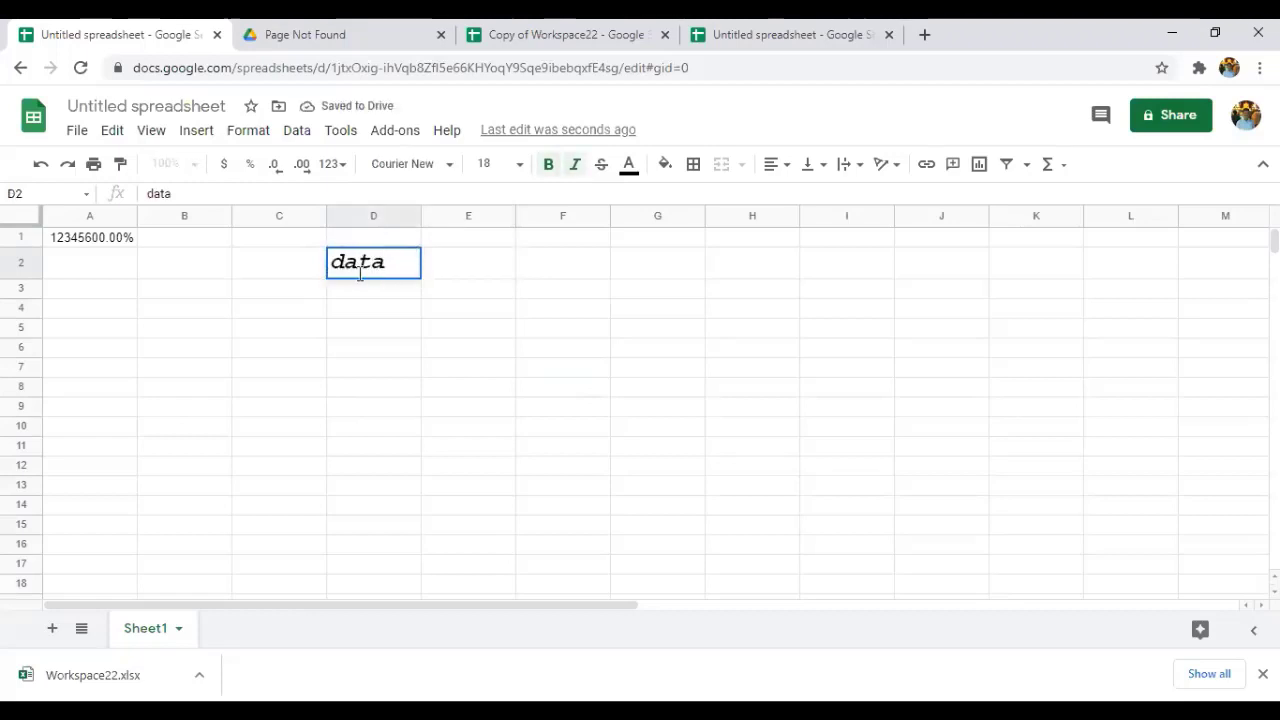
double_click(357, 264)
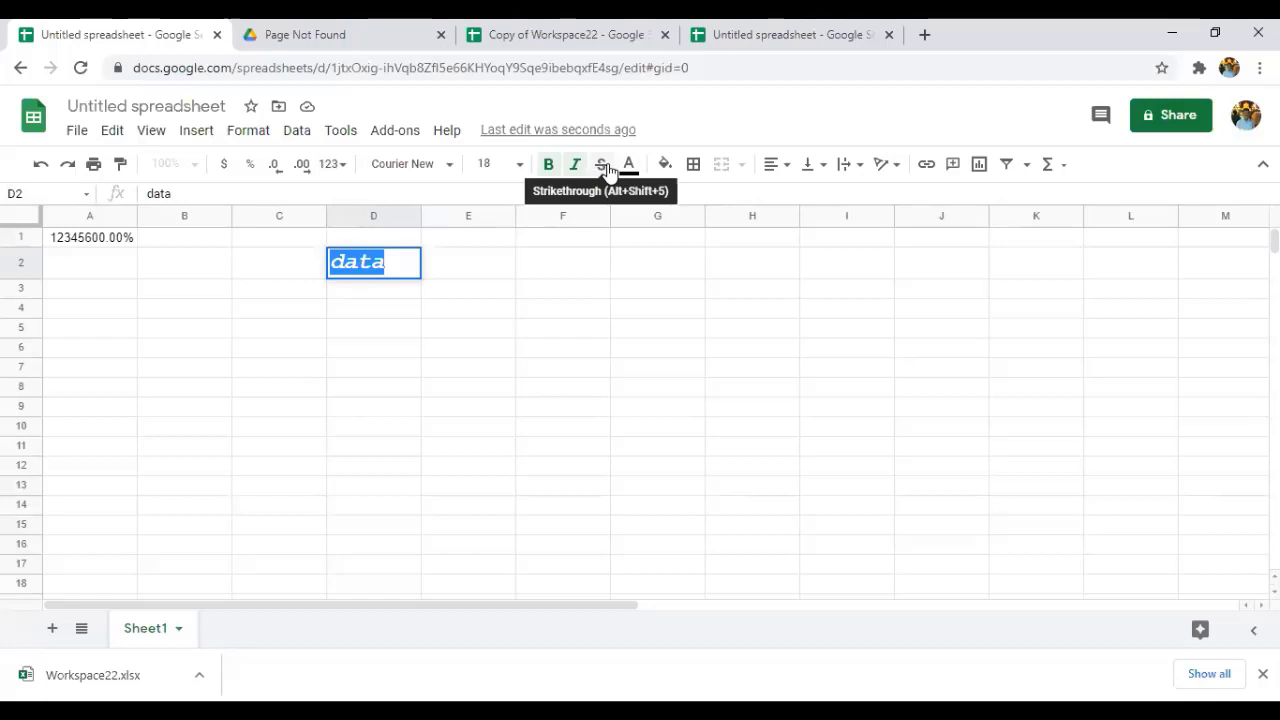
left_click(606, 168)
left_click(468, 274)
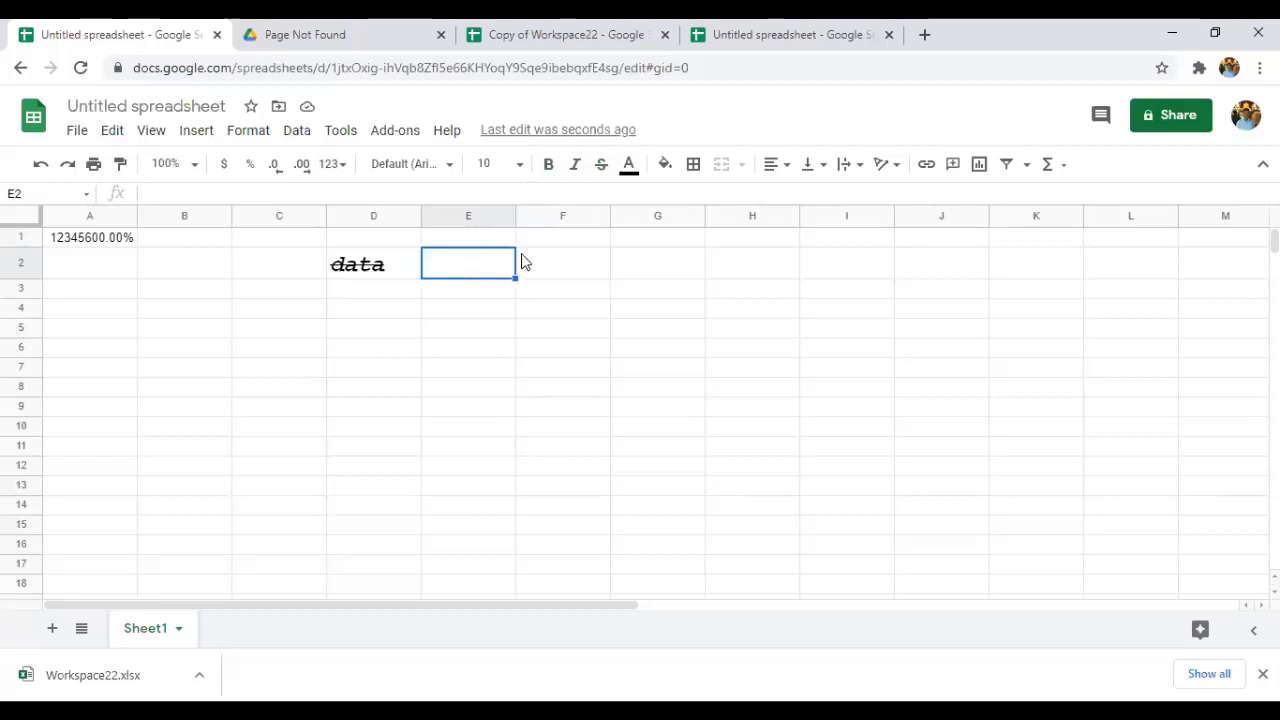
Enter 'nvjhbhhvhv' in E2 in red text on a yellow cell fill.
left_click(628, 166)
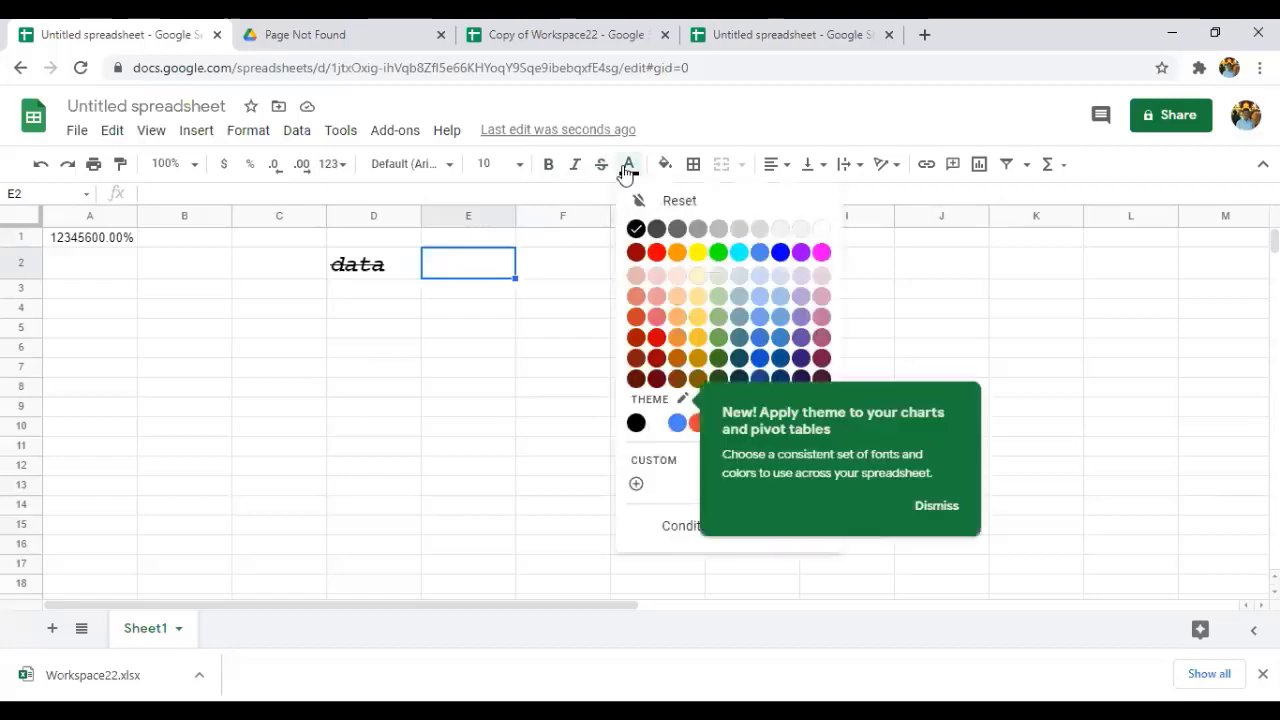
left_click(655, 259)
type("nvjhbh")
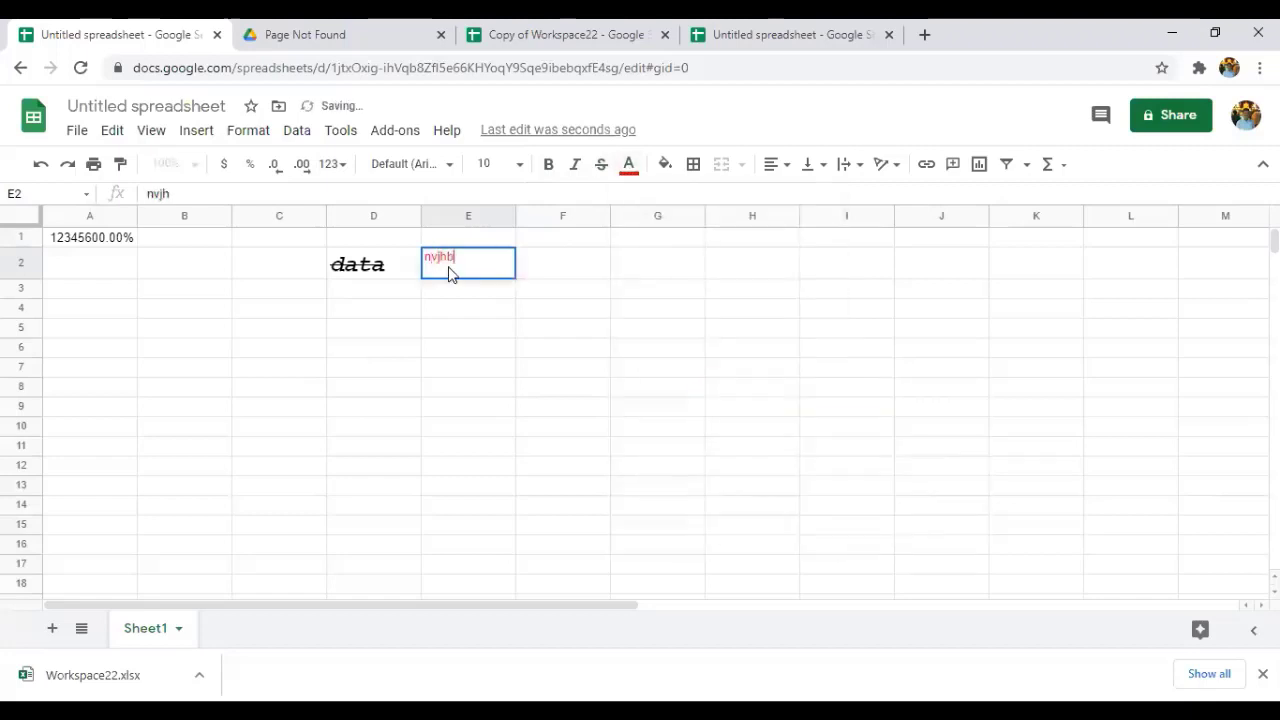
type("hvhv")
left_click(674, 175)
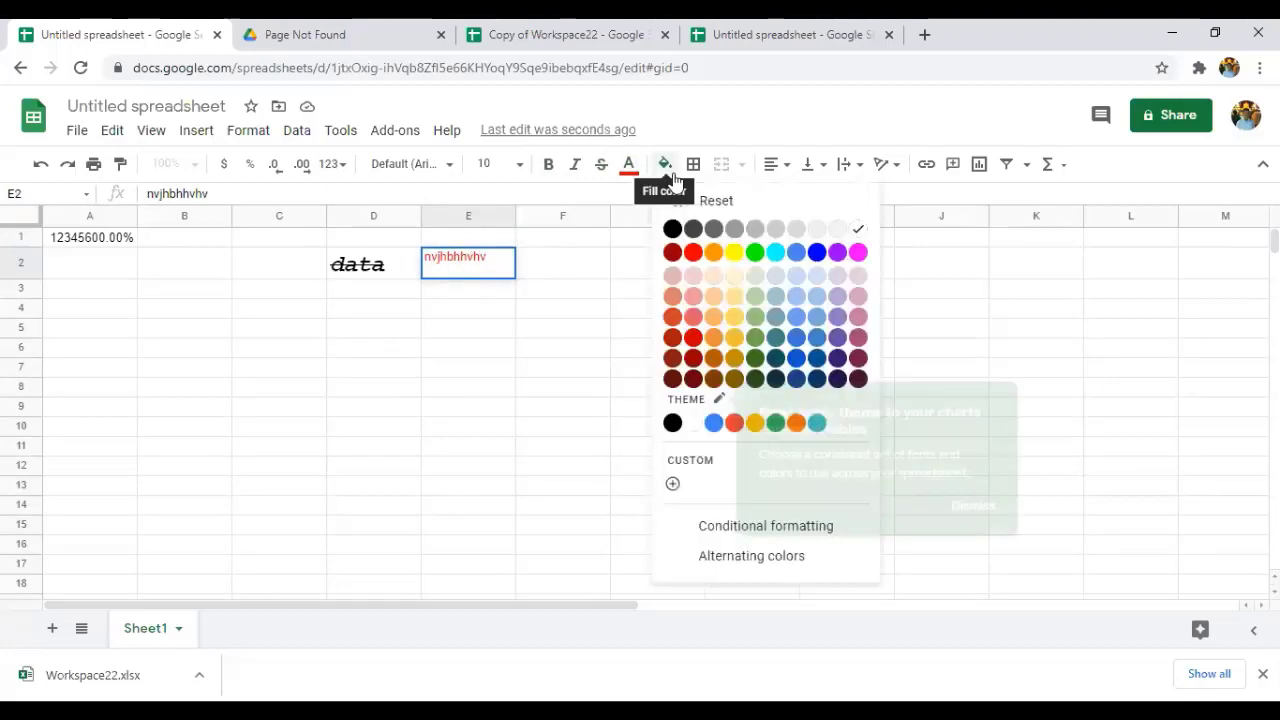
left_click(734, 254)
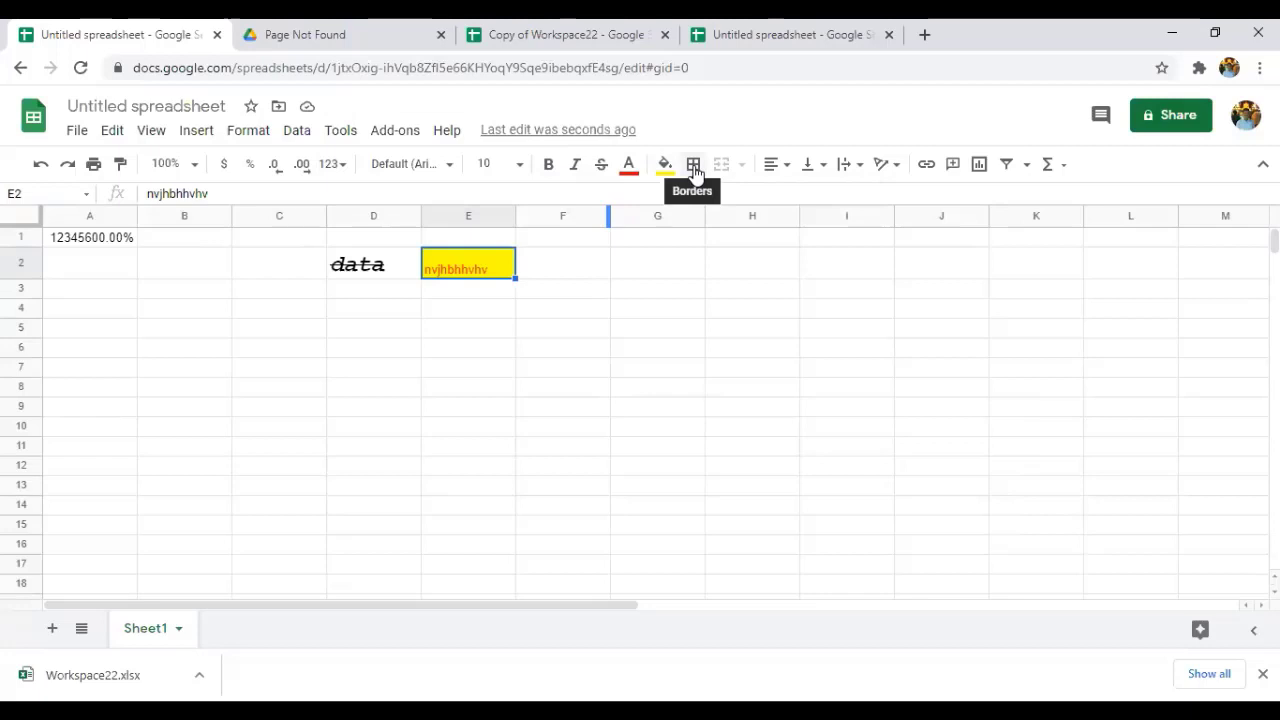
Draw all borders around G4:I11, then clear borders on J3.
left_click_drag(625, 310, 850, 446)
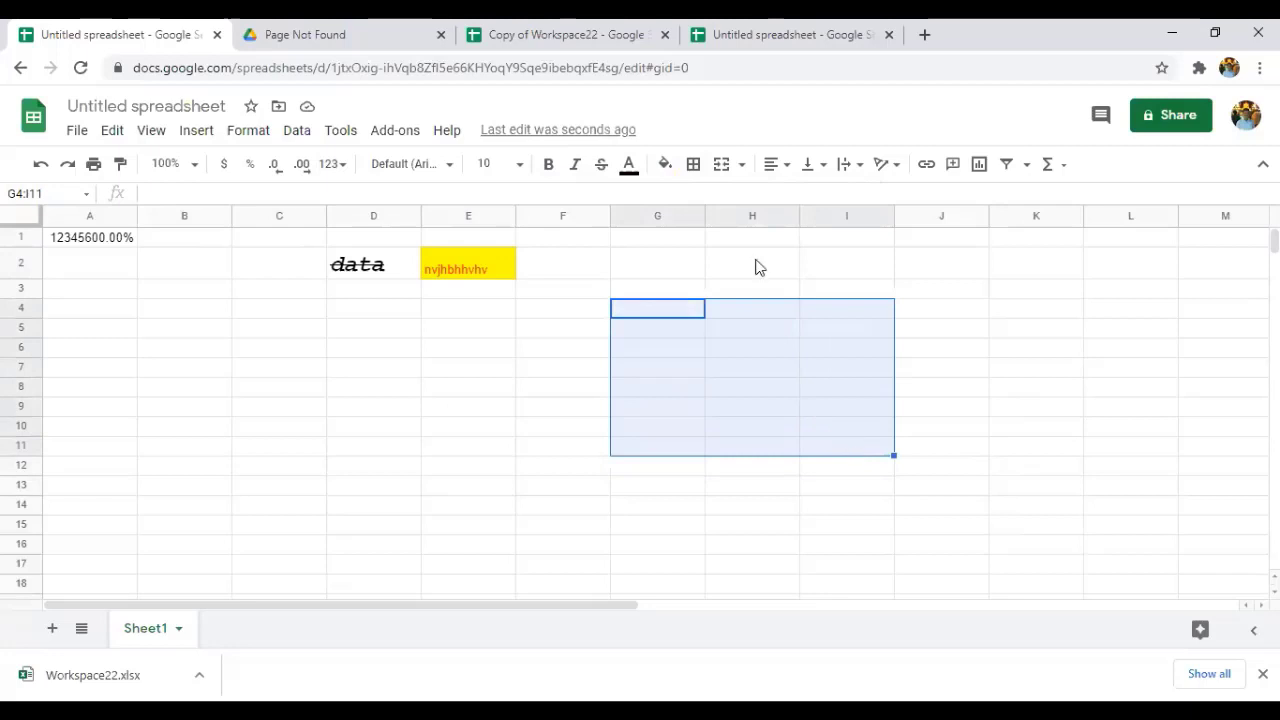
left_click(695, 168)
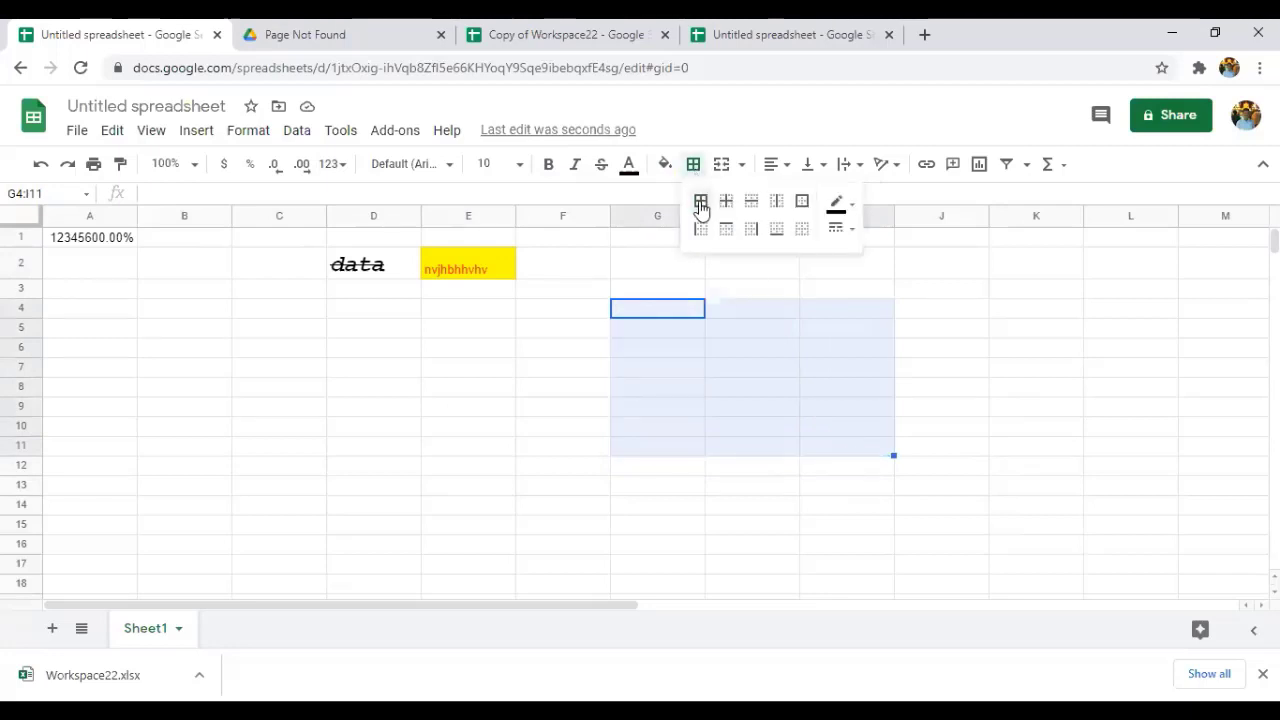
left_click(701, 205)
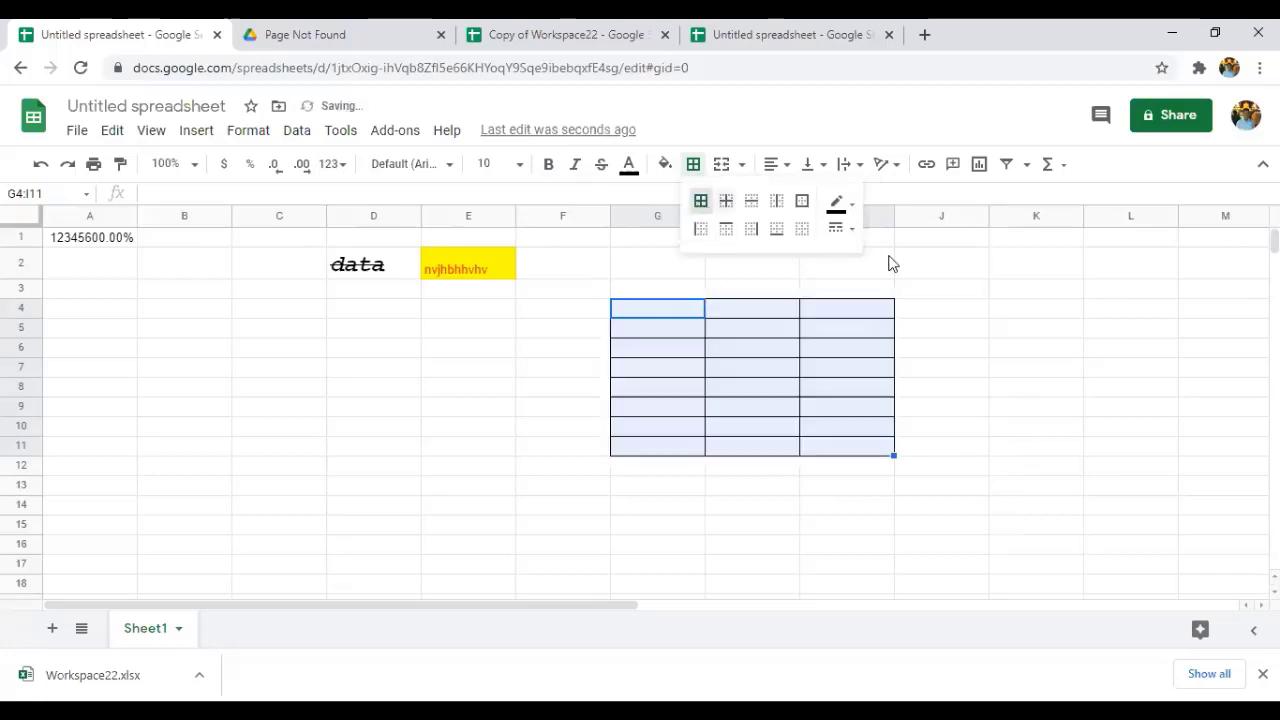
left_click(948, 292)
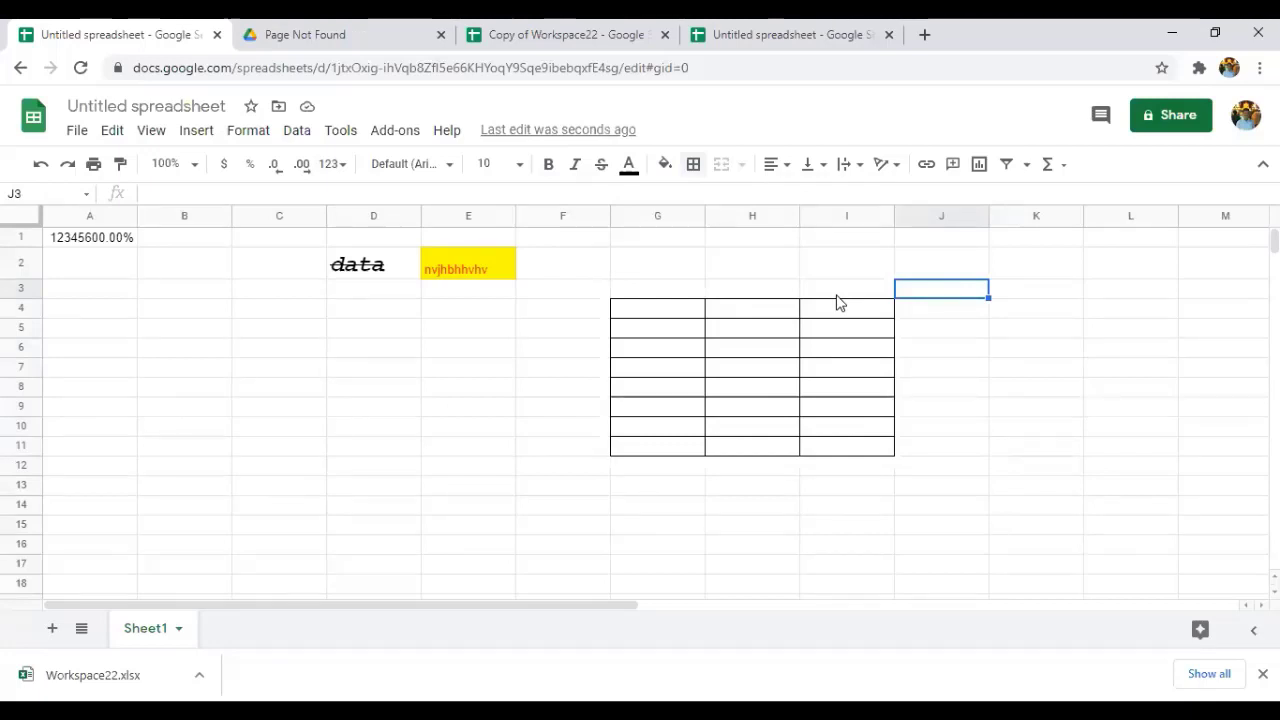
left_click(694, 166)
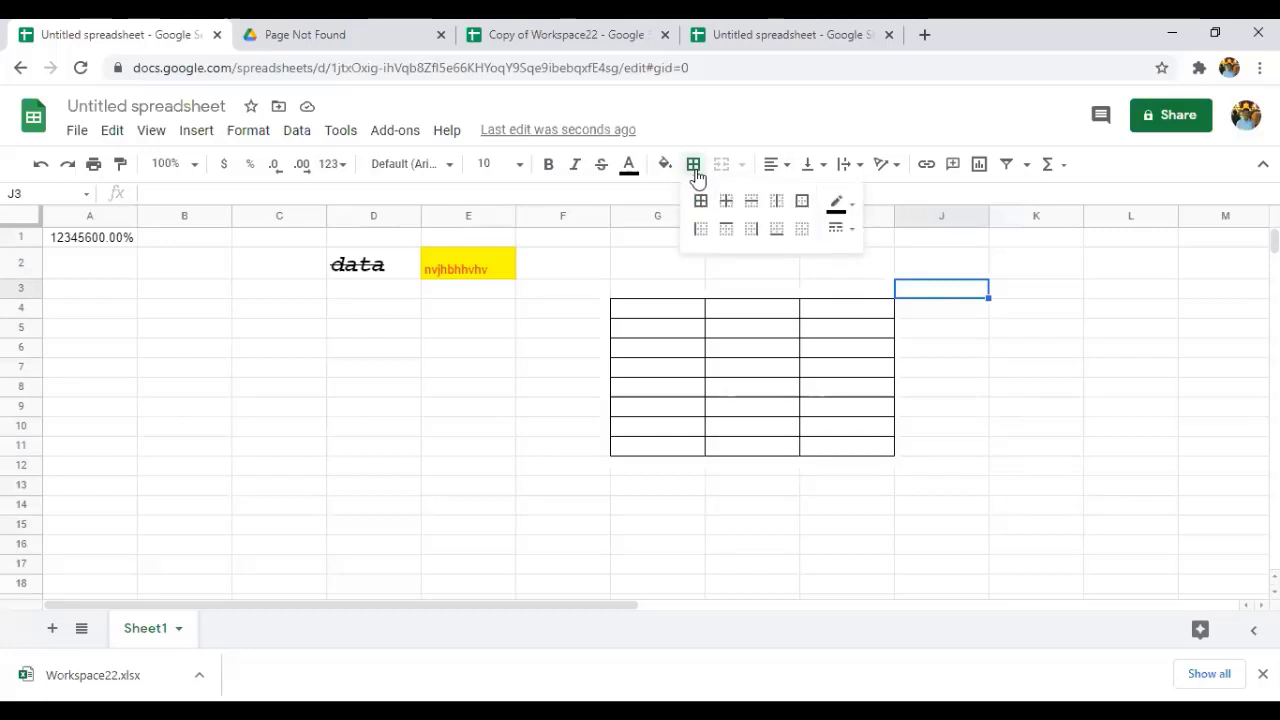
left_click(802, 233)
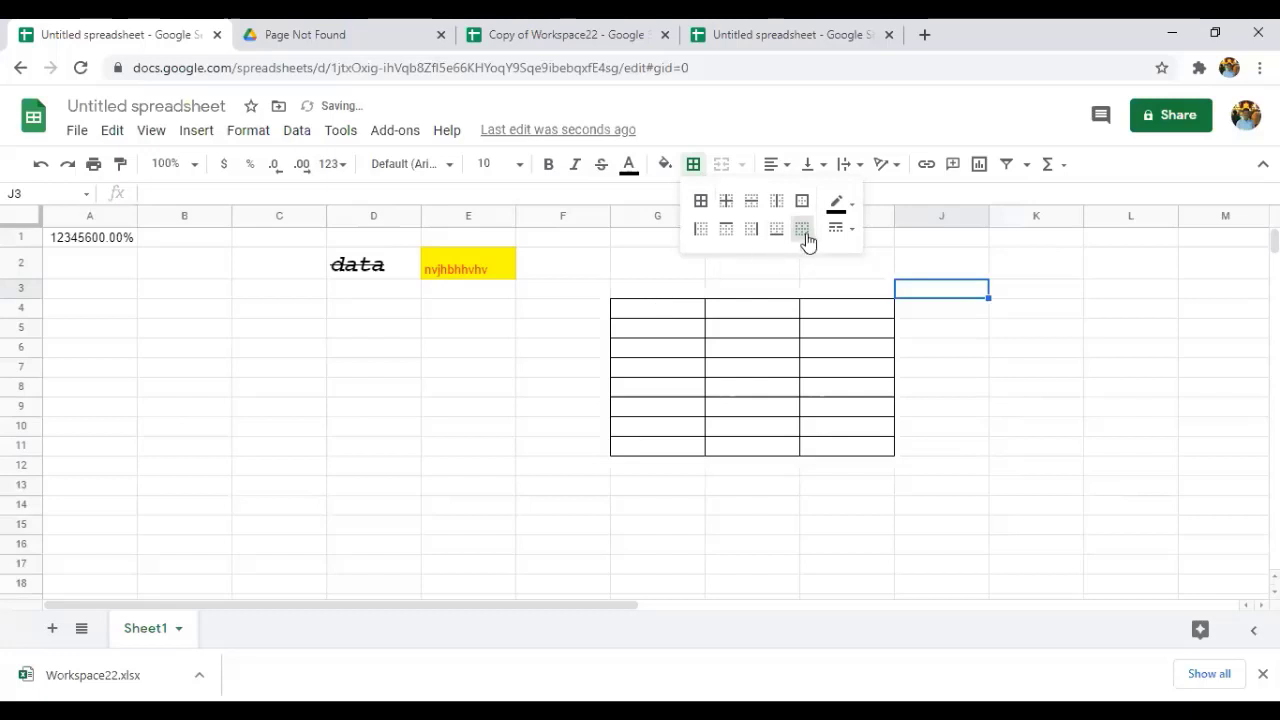
Select G3:I12 and clear every border from that range.
left_click(617, 296)
left_click_drag(928, 458, 835, 470)
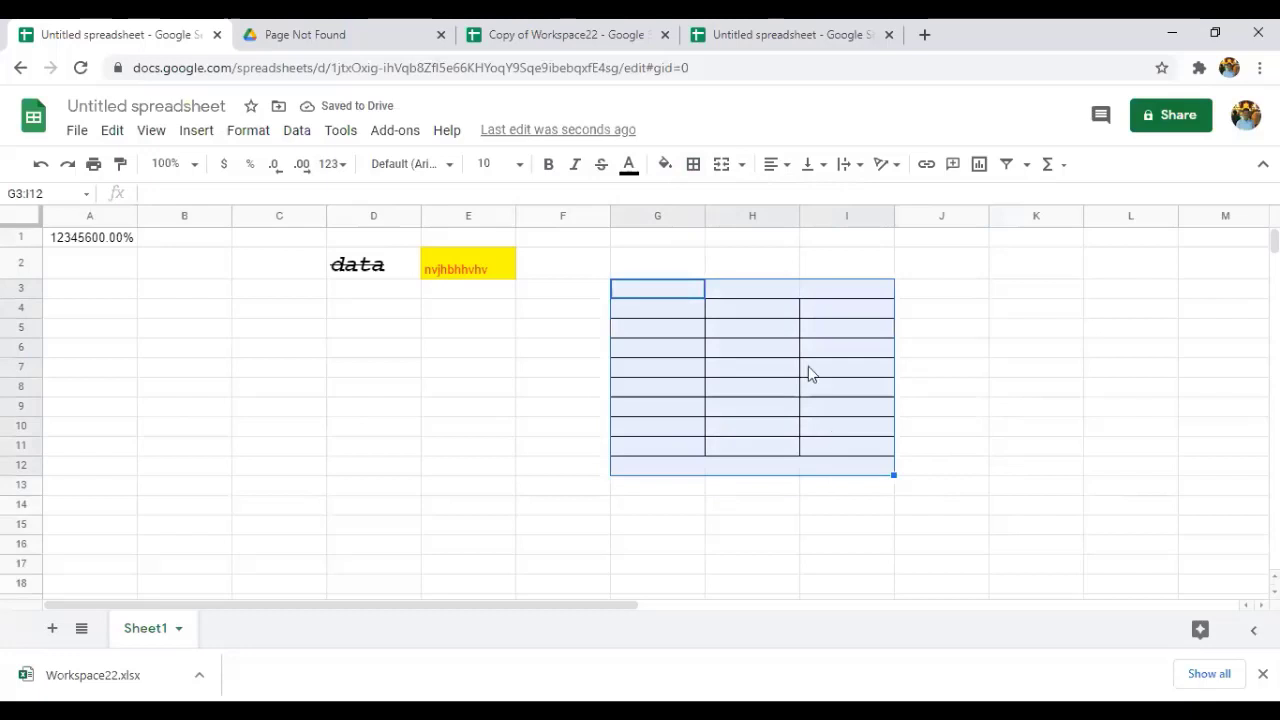
left_click(695, 166)
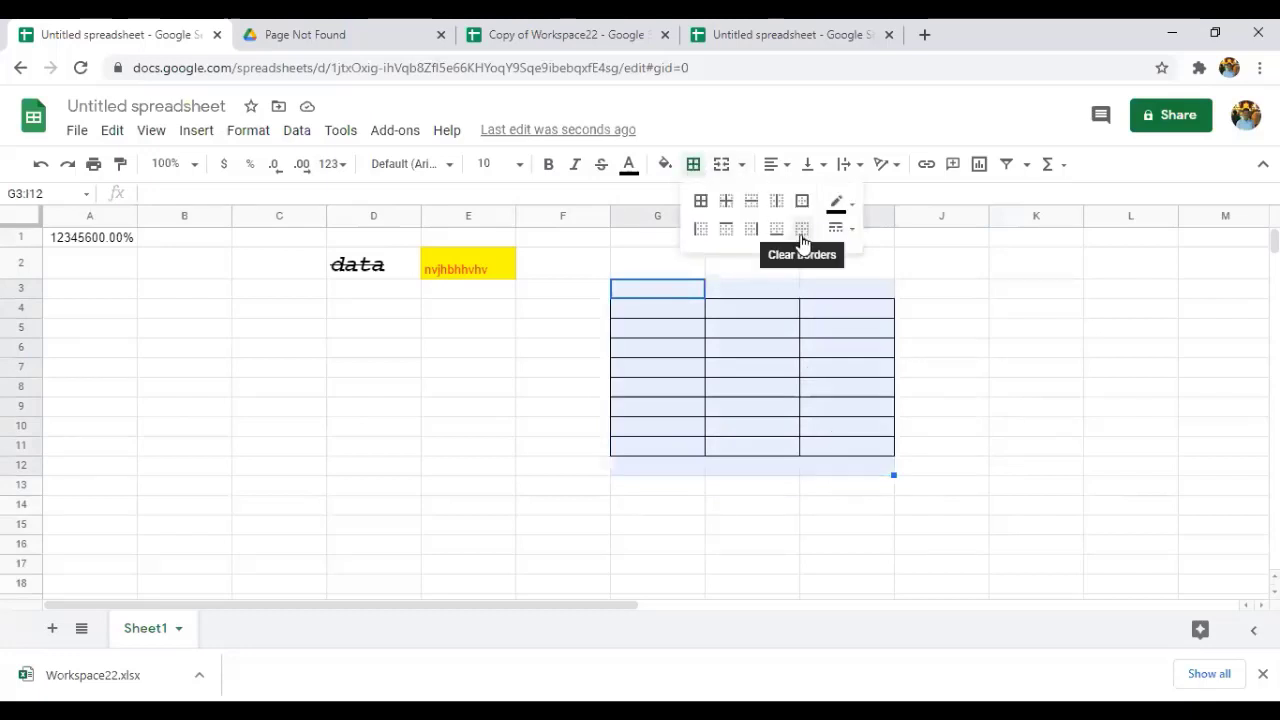
left_click(802, 230)
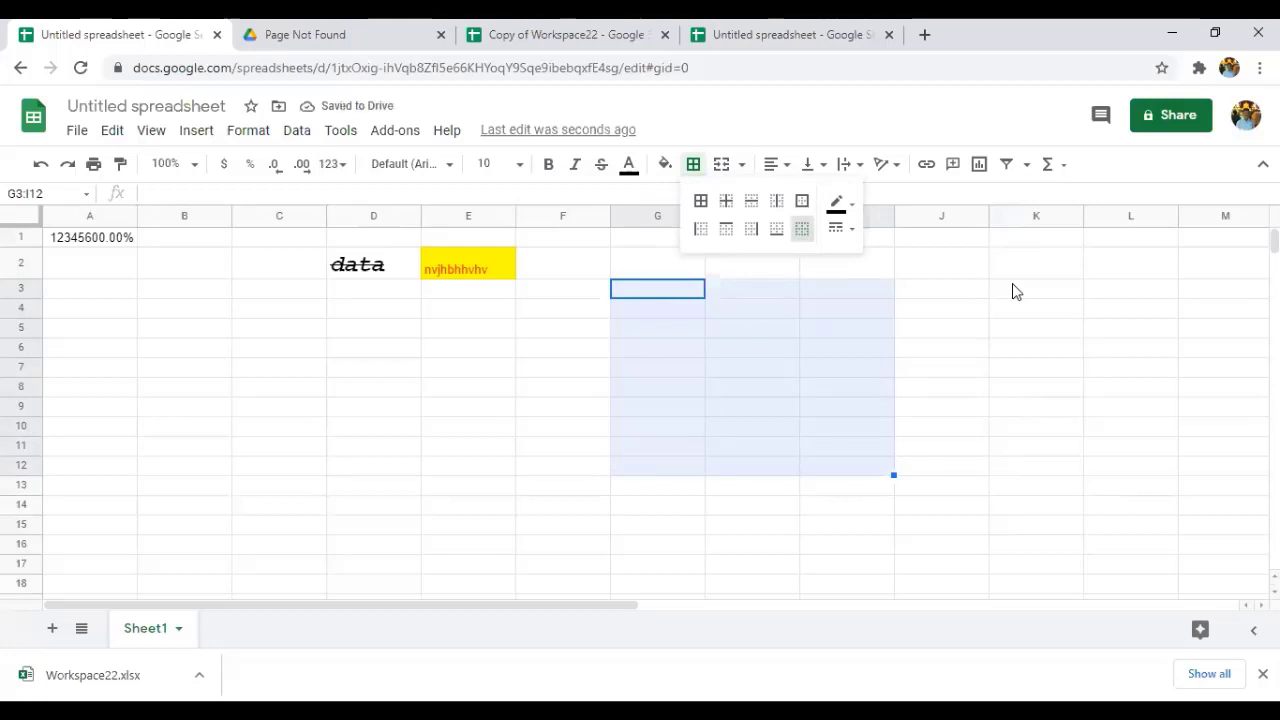
left_click(1013, 290)
left_click(754, 292)
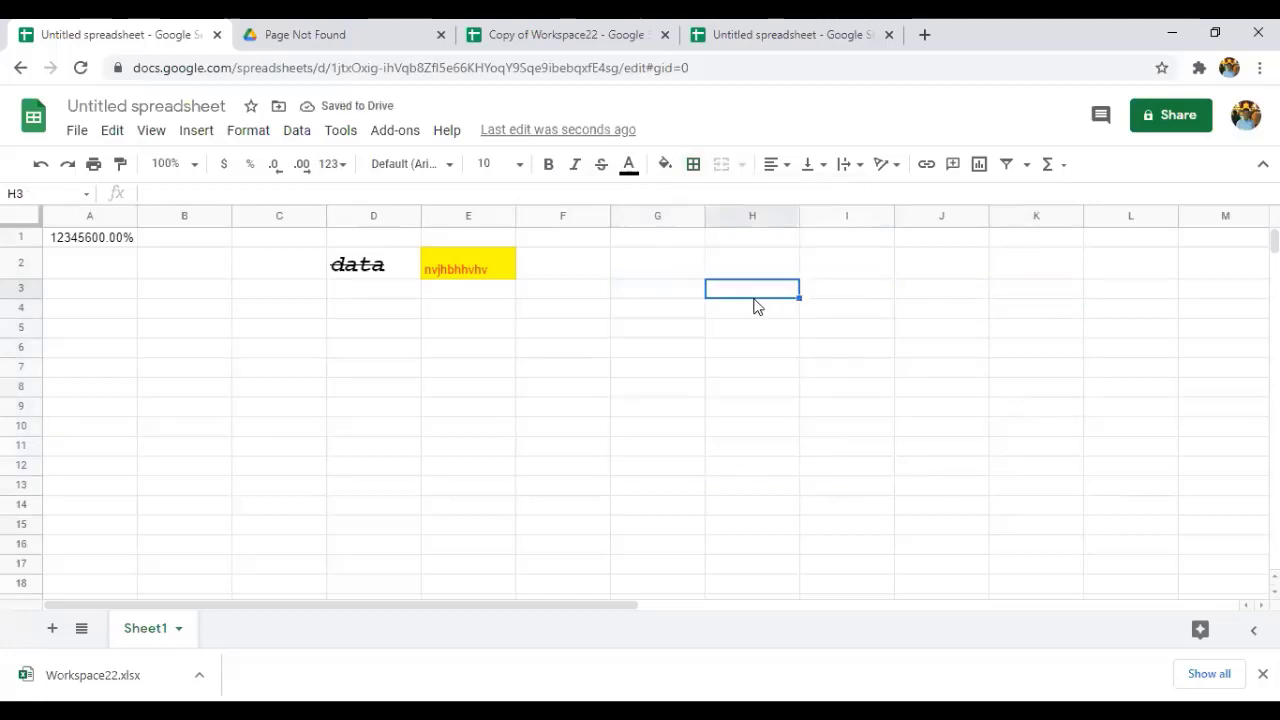
Enter 'vghfytfhmv' in H3 and right-align it, trying center first.
type("vghfytfhmv")
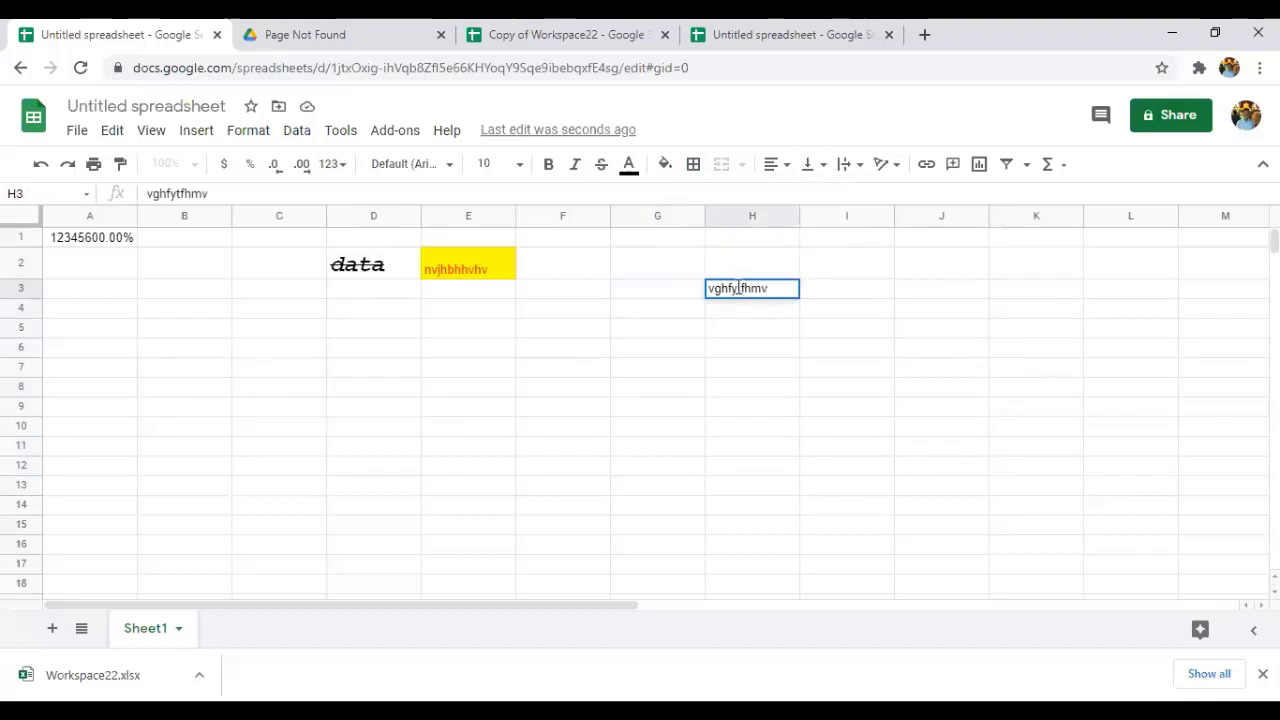
double_click(738, 288)
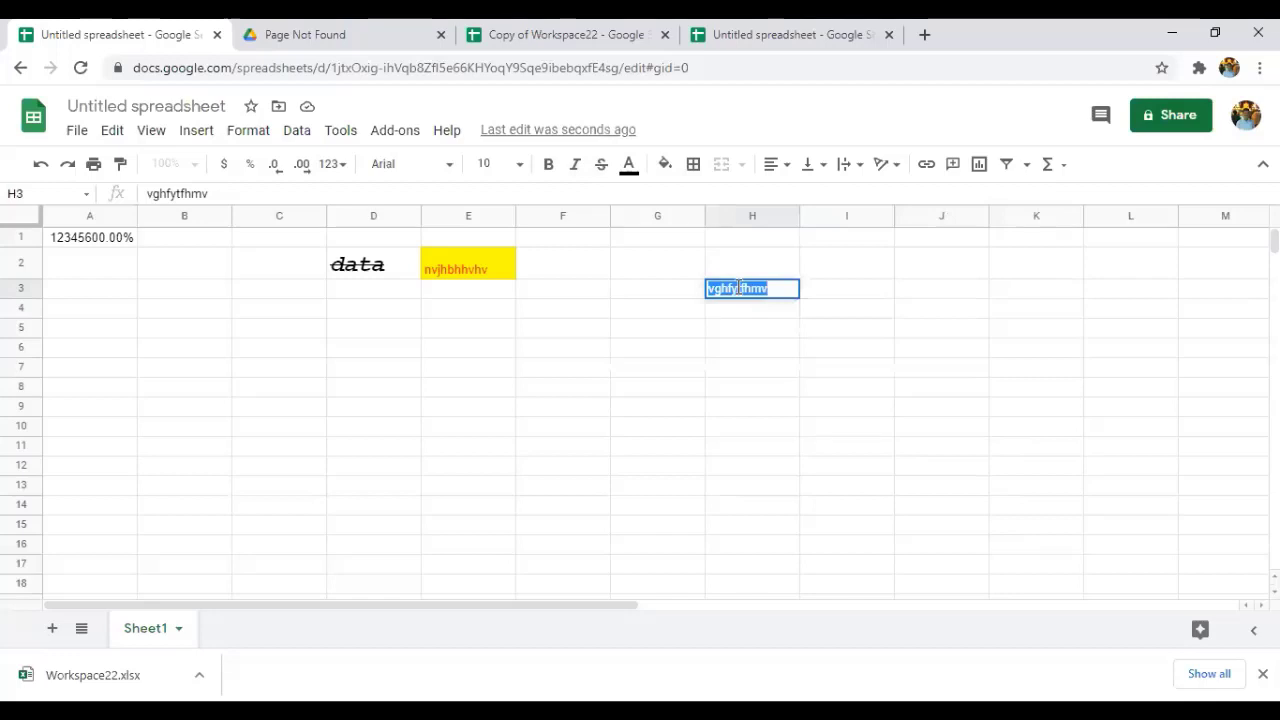
left_click(783, 170)
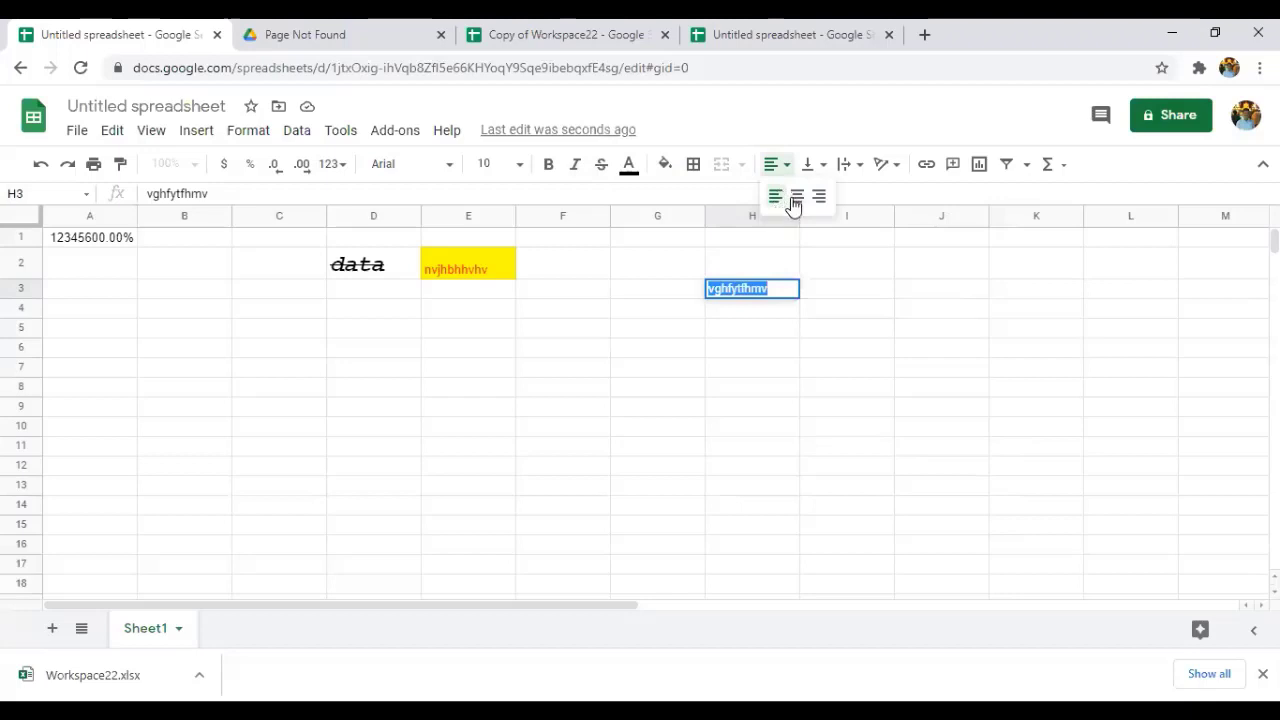
left_click(796, 197)
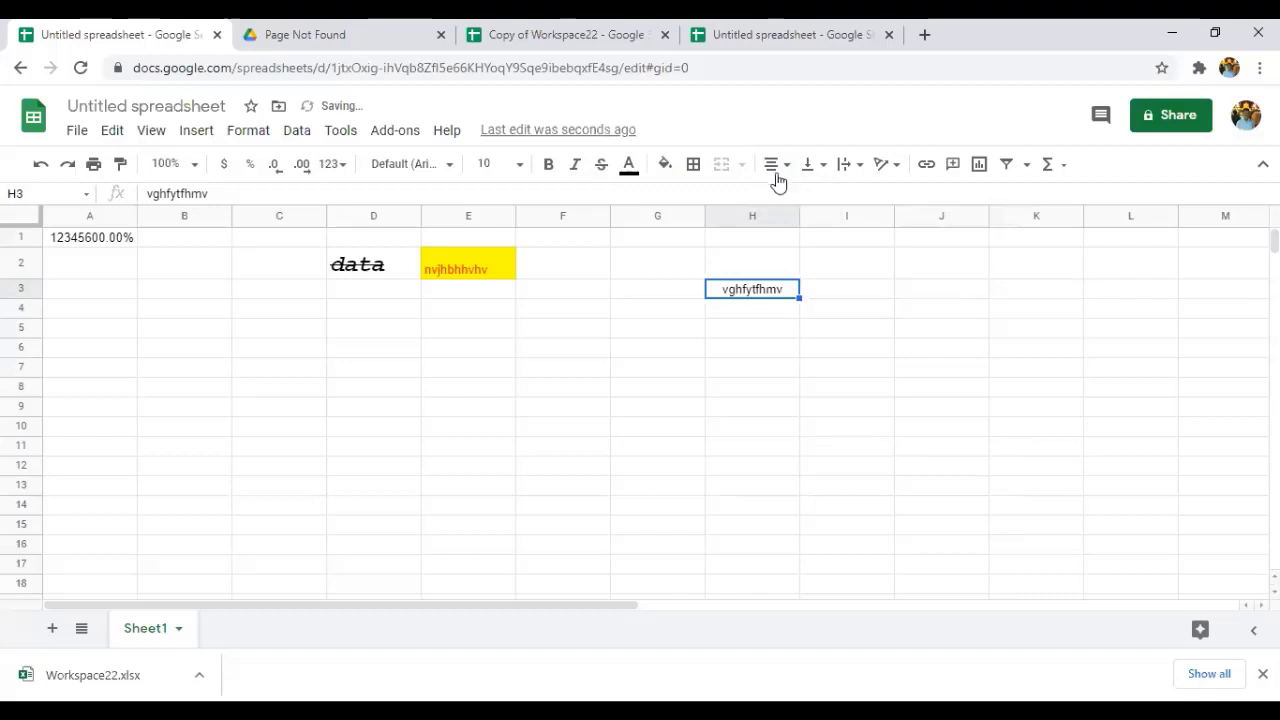
left_click(776, 171)
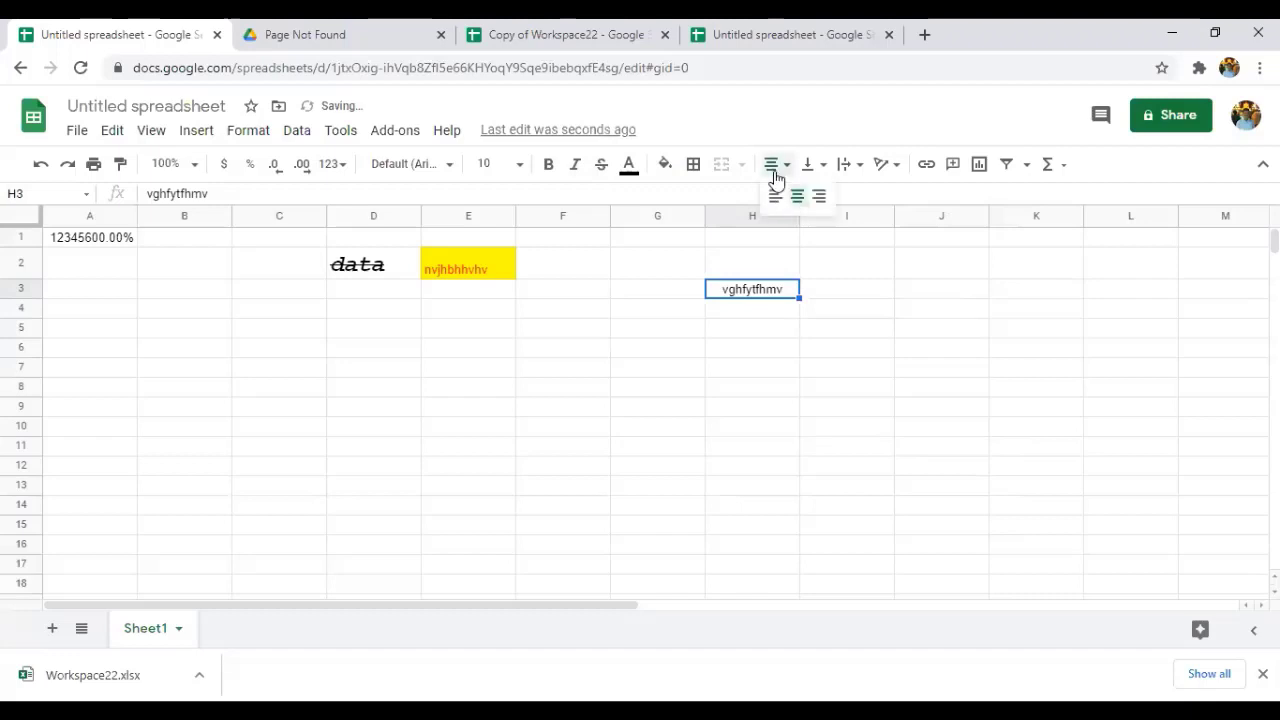
left_click(818, 198)
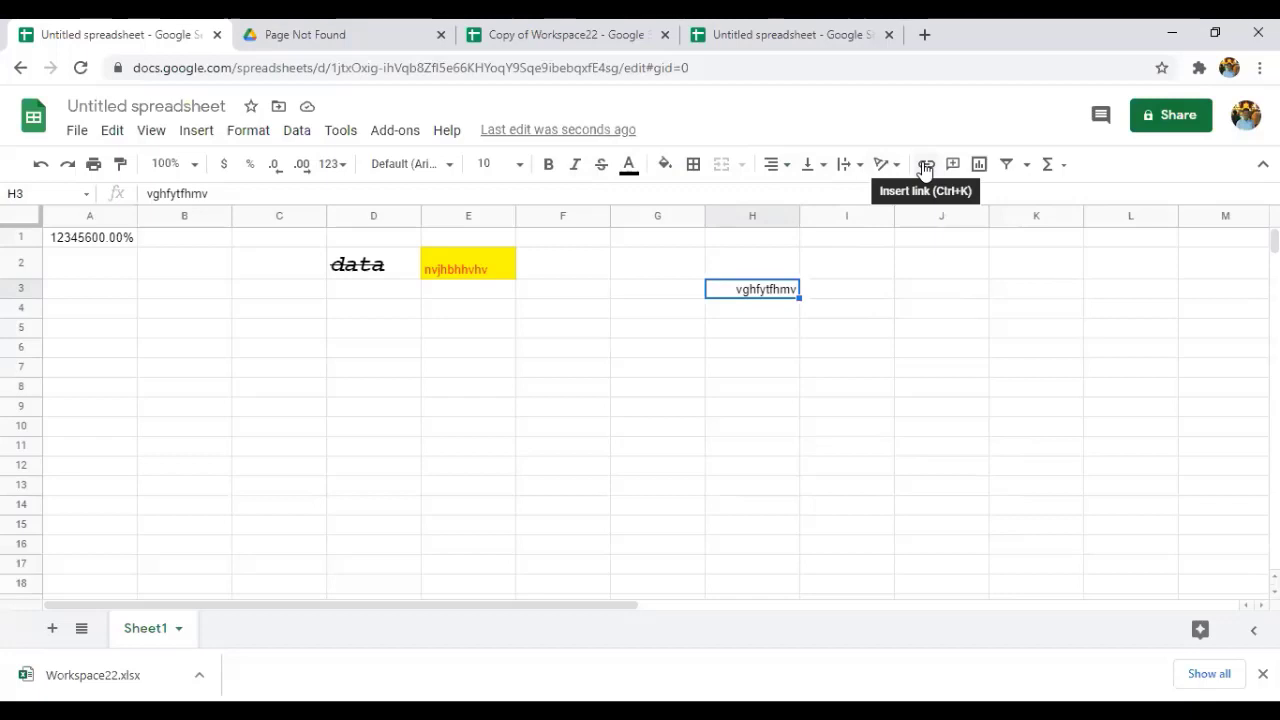
Post a comment reading 'wrong' on cell J1.
left_click(926, 166)
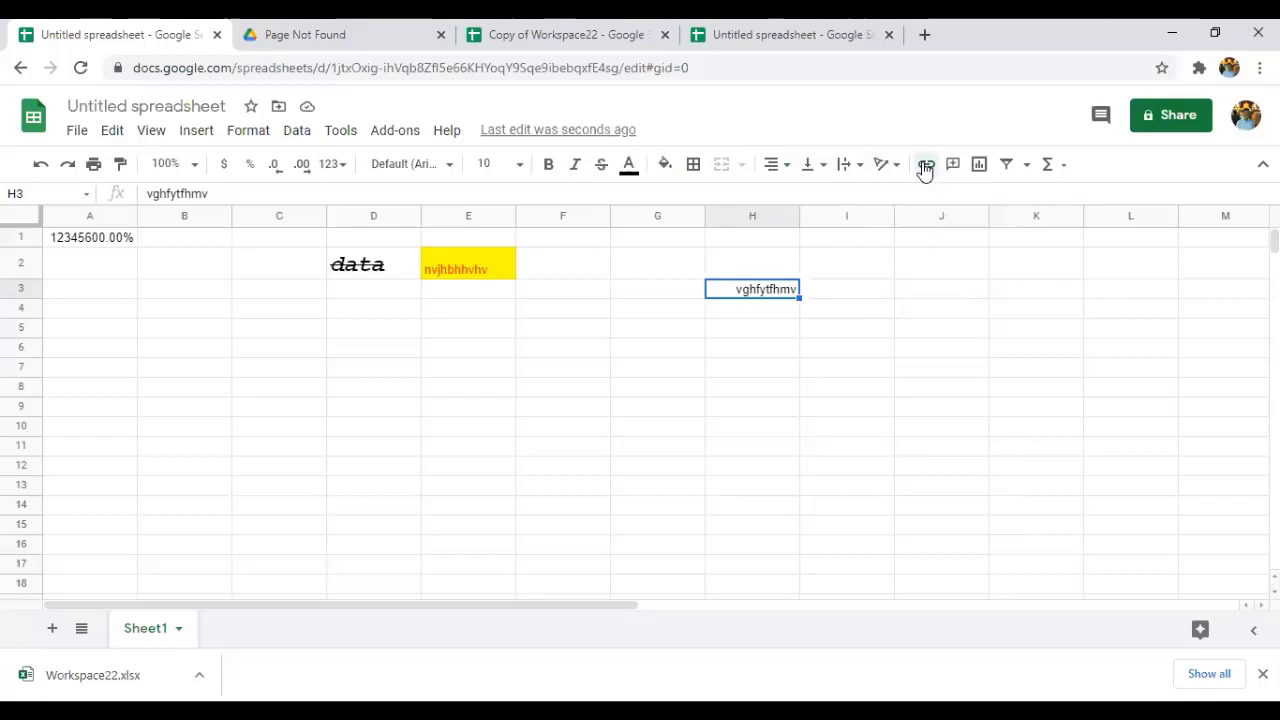
left_click(924, 245)
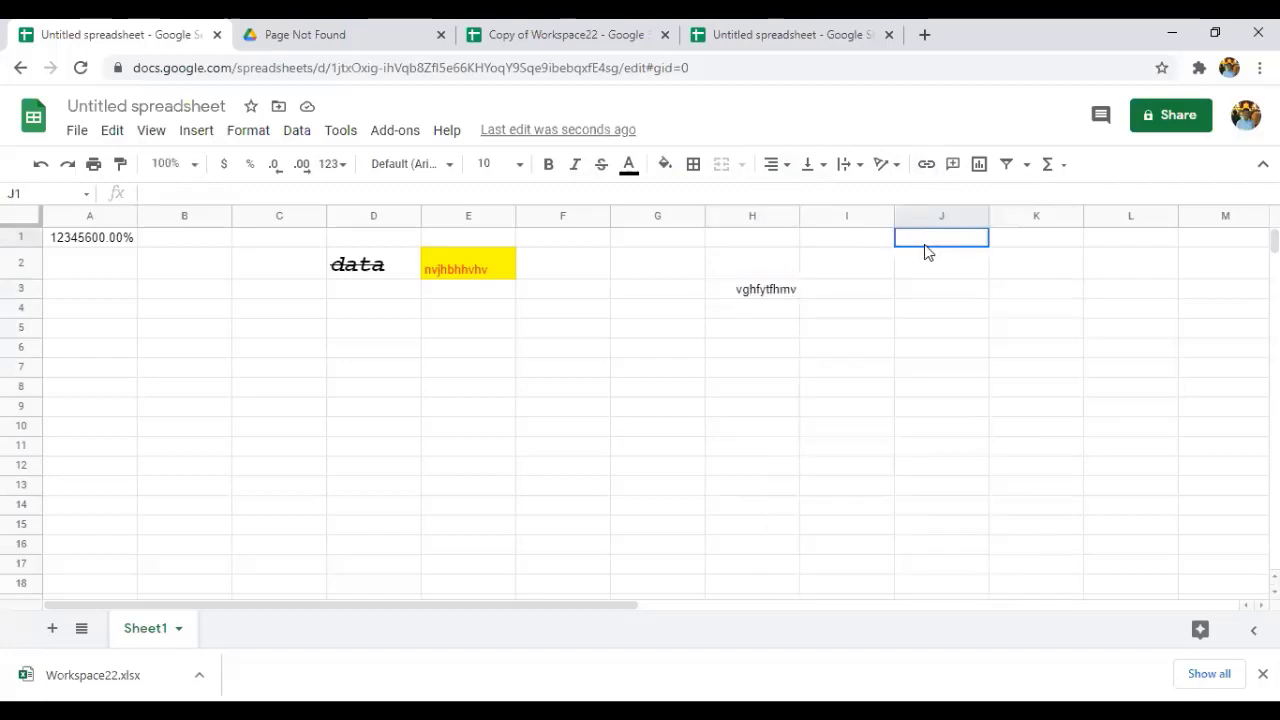
left_click(955, 174)
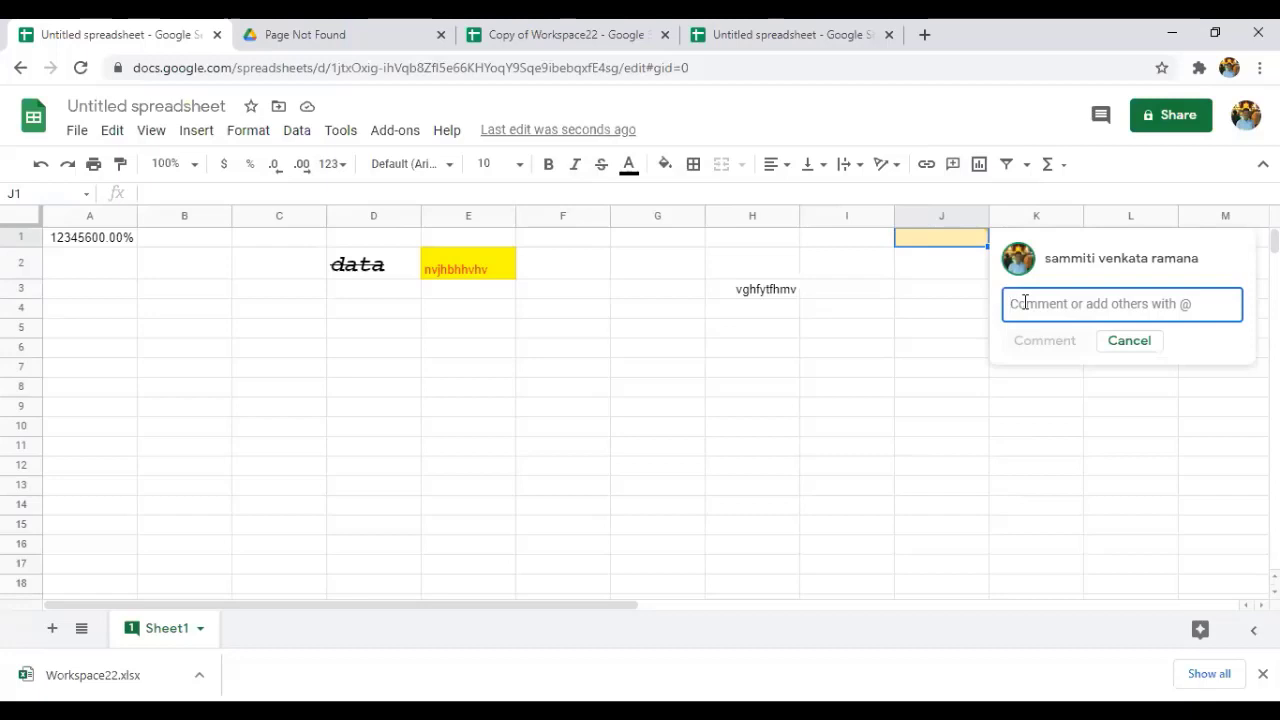
type("h")
key("BackSpace")
type("wong")
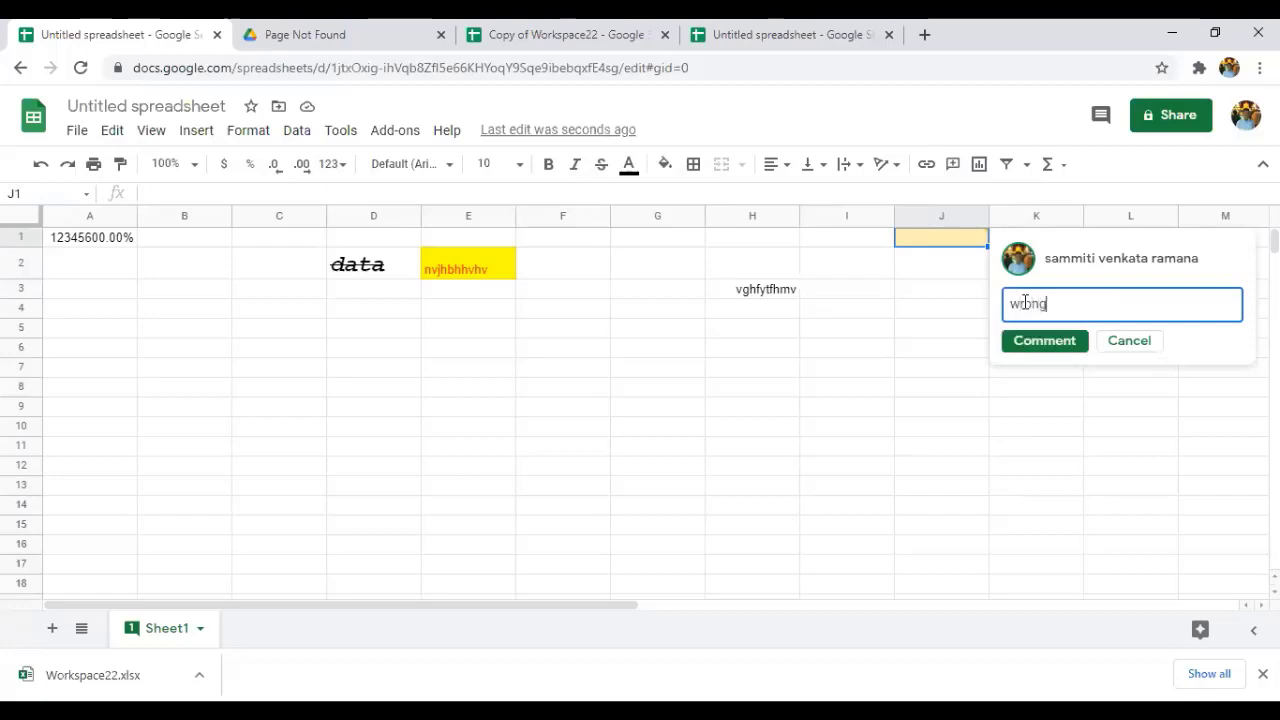
left_click(1045, 341)
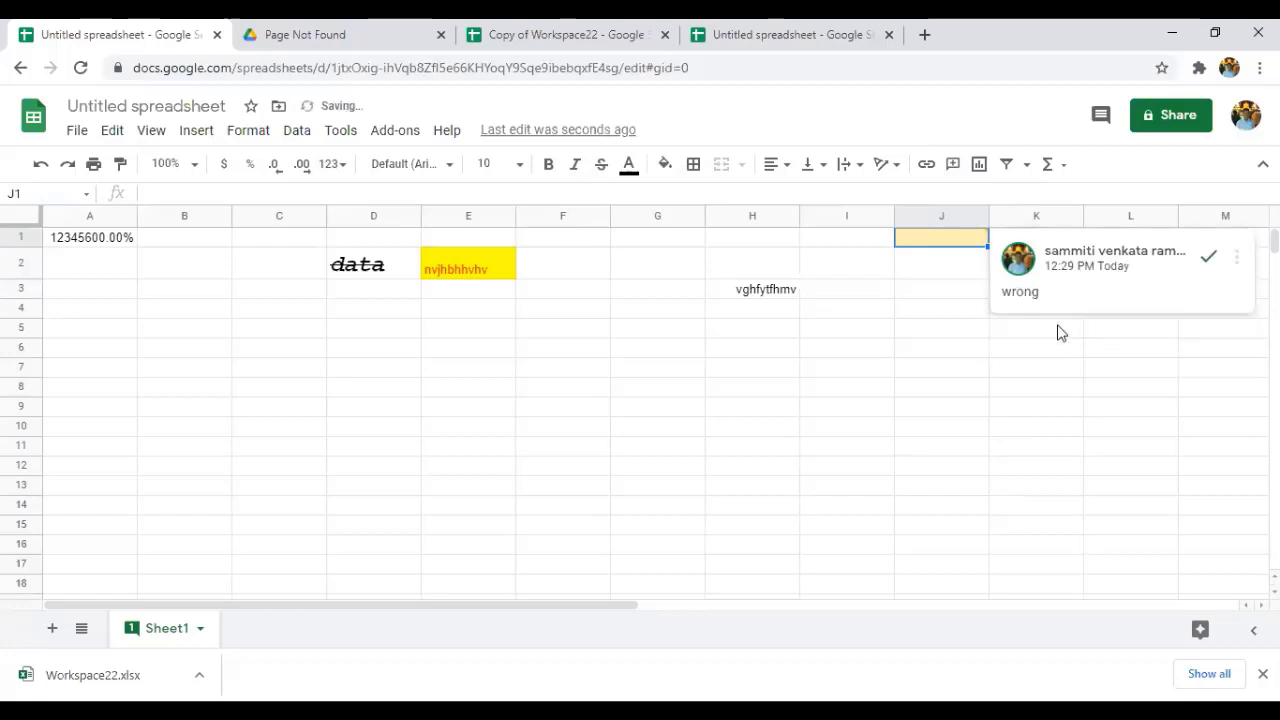
Reselect J1 to view its comment, then return to J3.
left_click(984, 292)
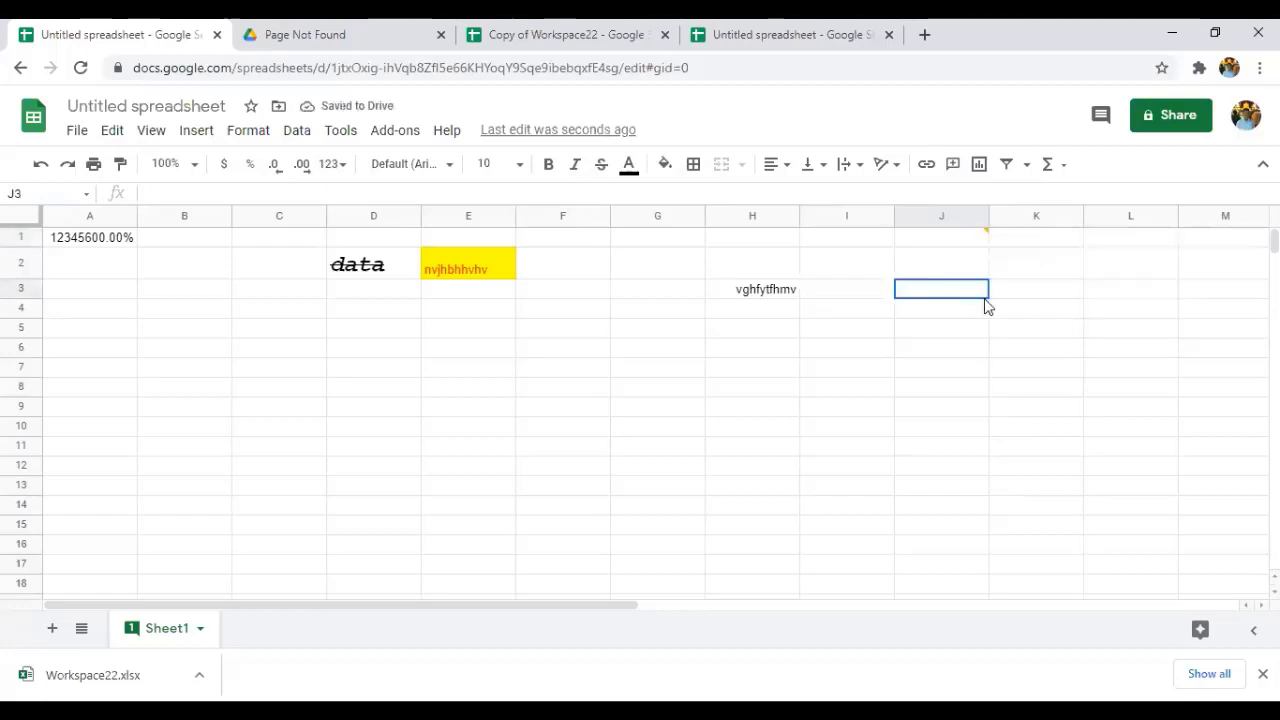
left_click(965, 240)
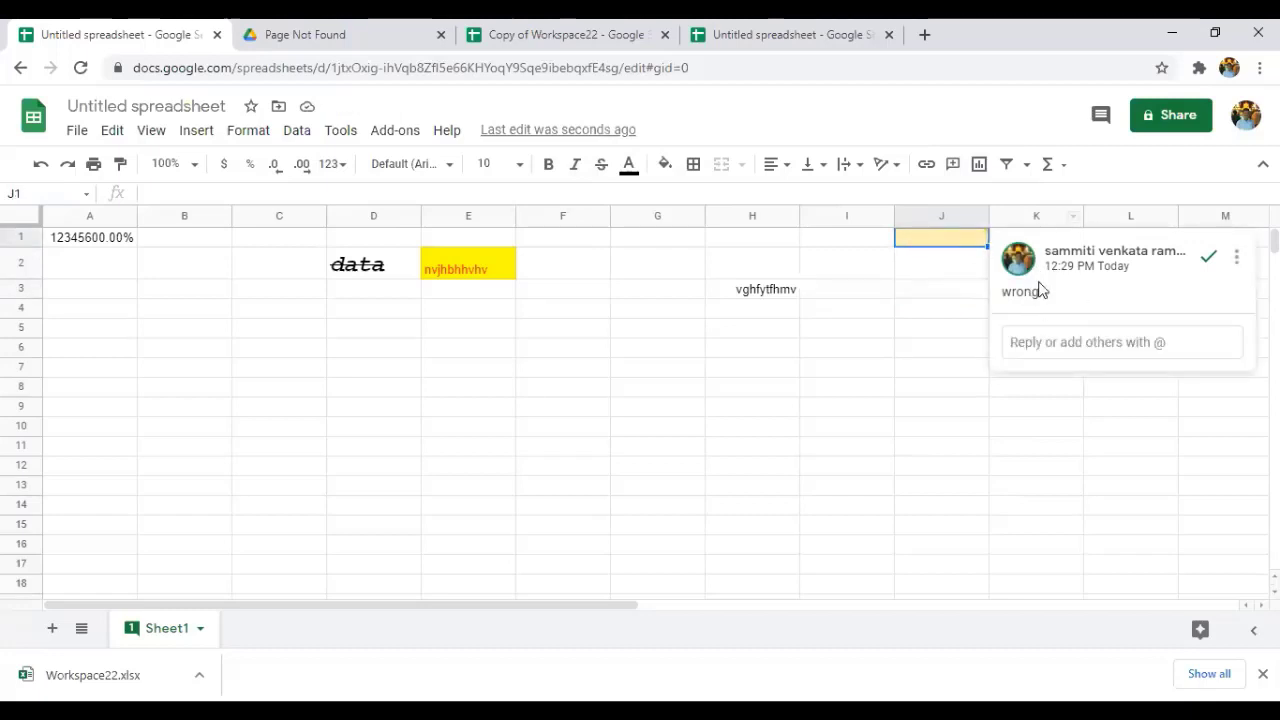
left_click(935, 302)
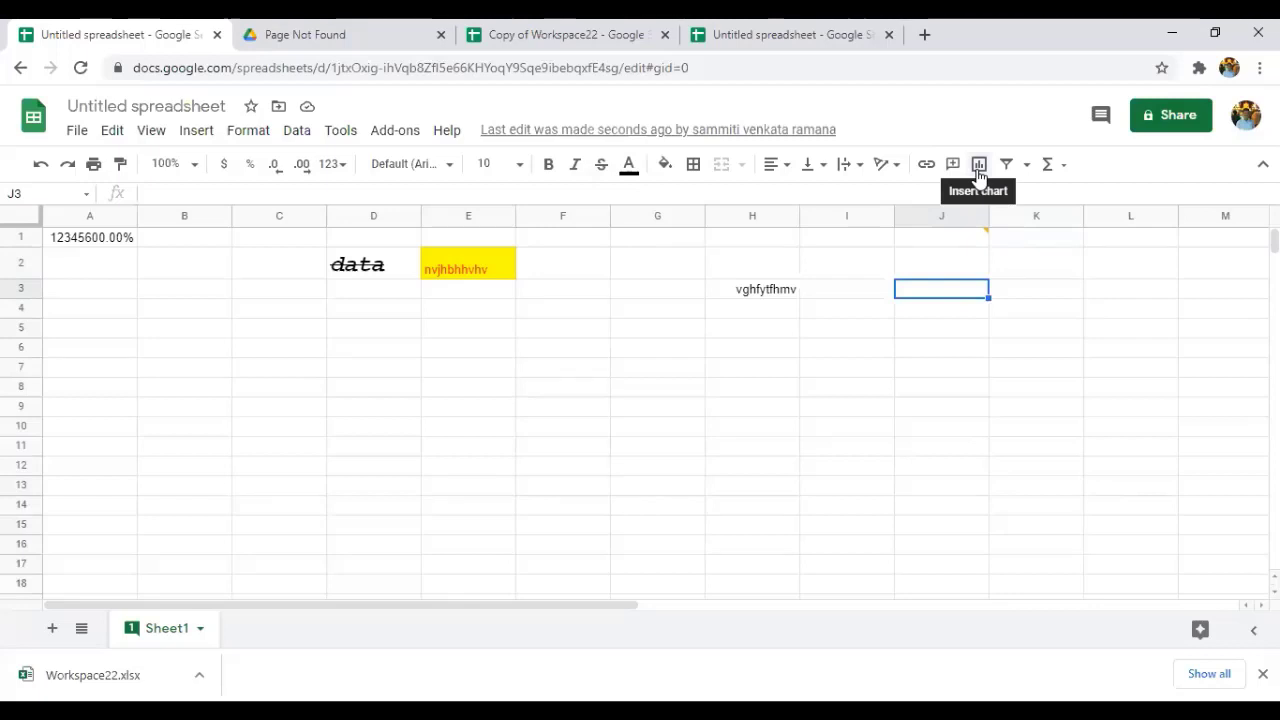
key("alt+i")
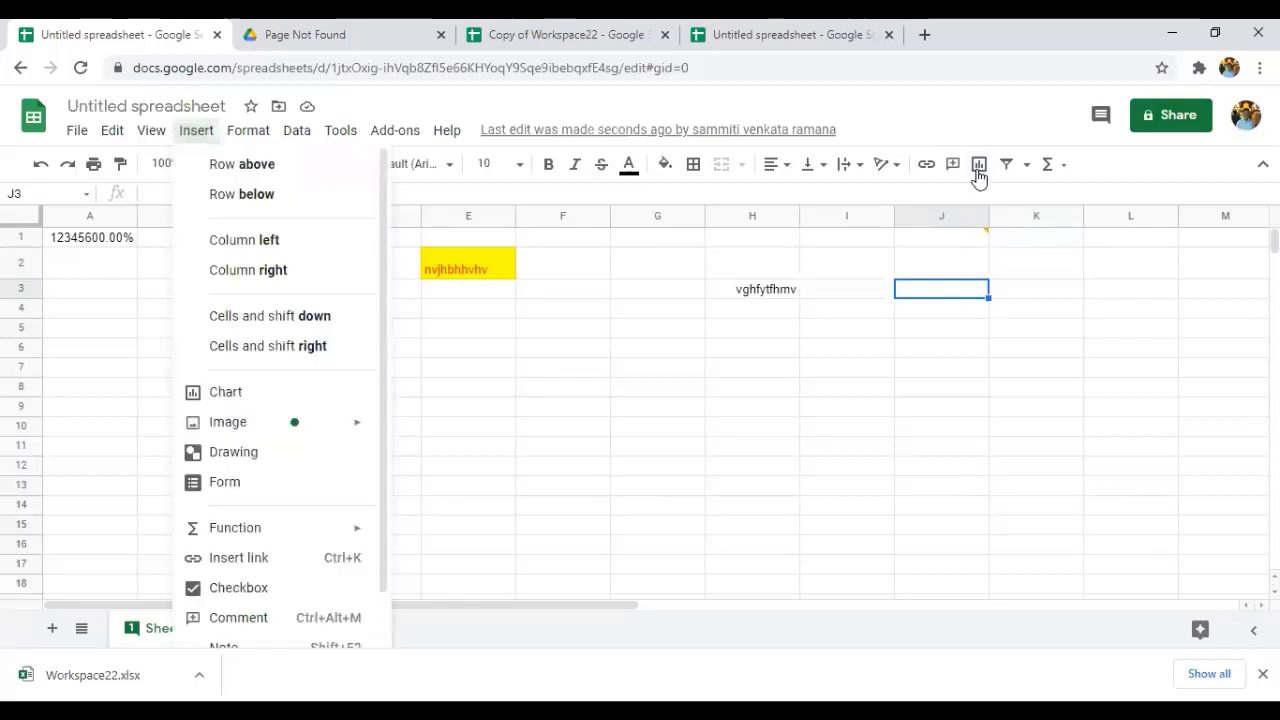
left_click(979, 176)
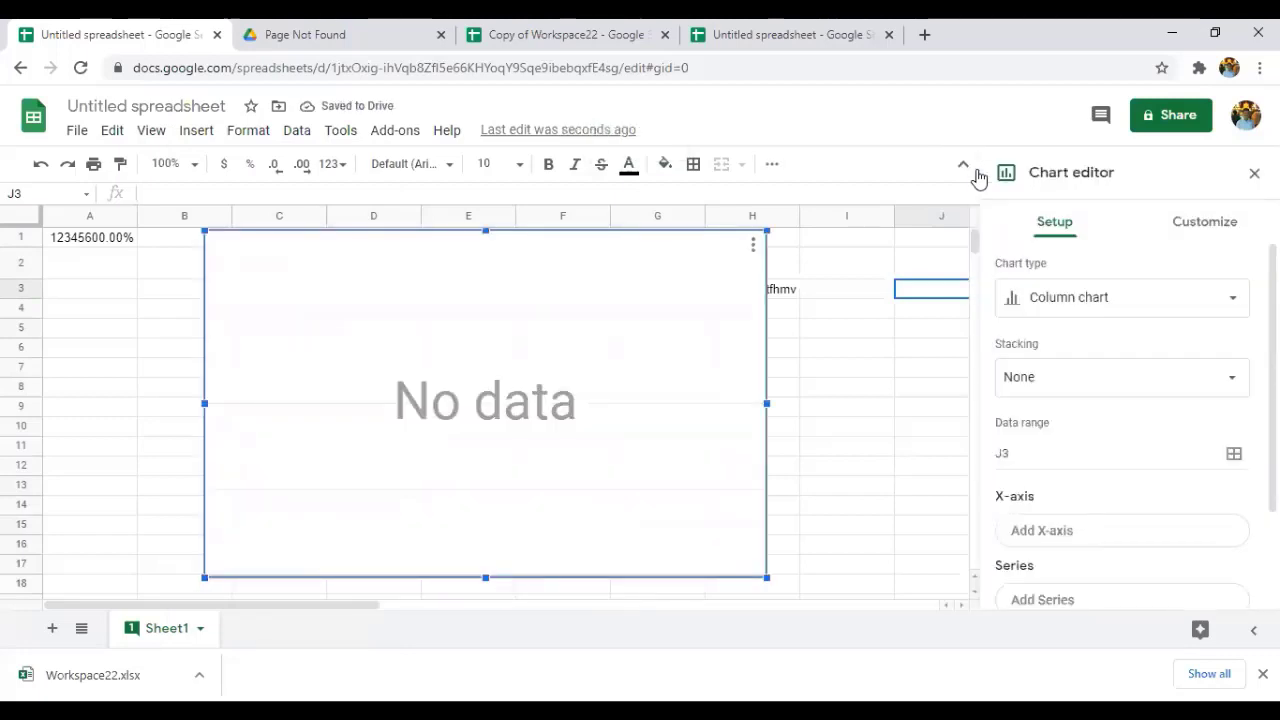
key("ctrl+z")
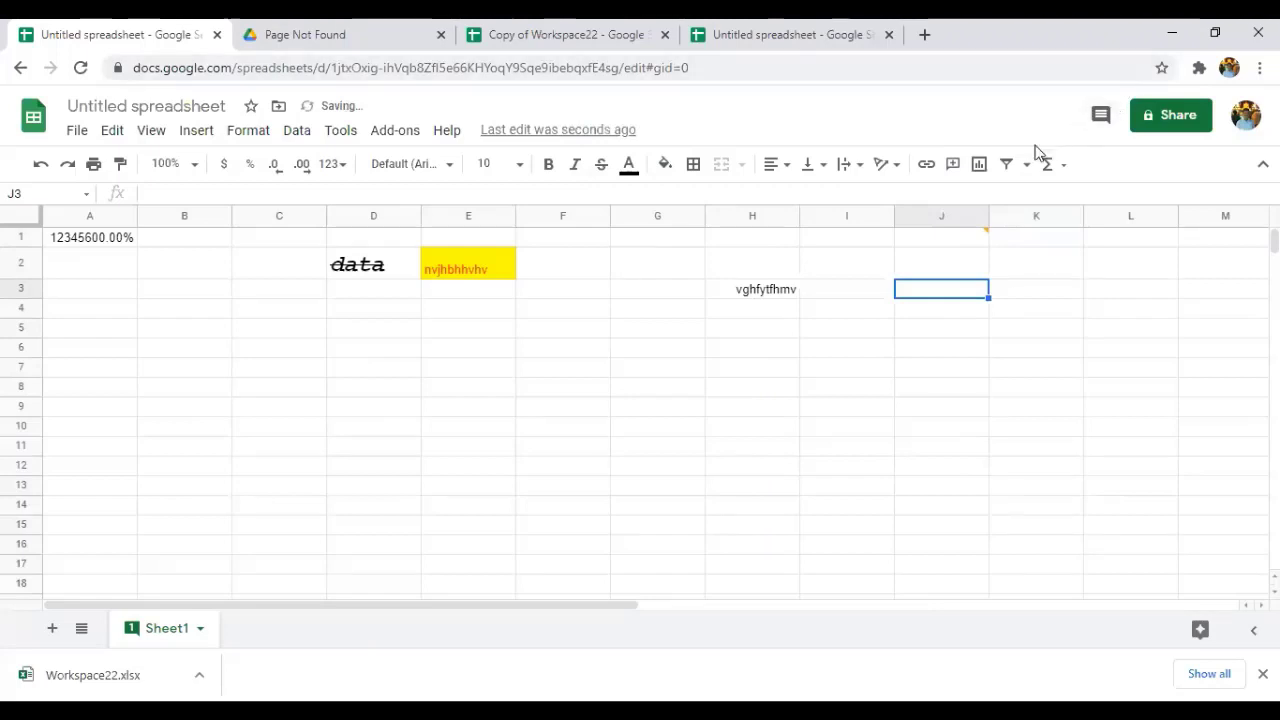
left_click(1024, 165)
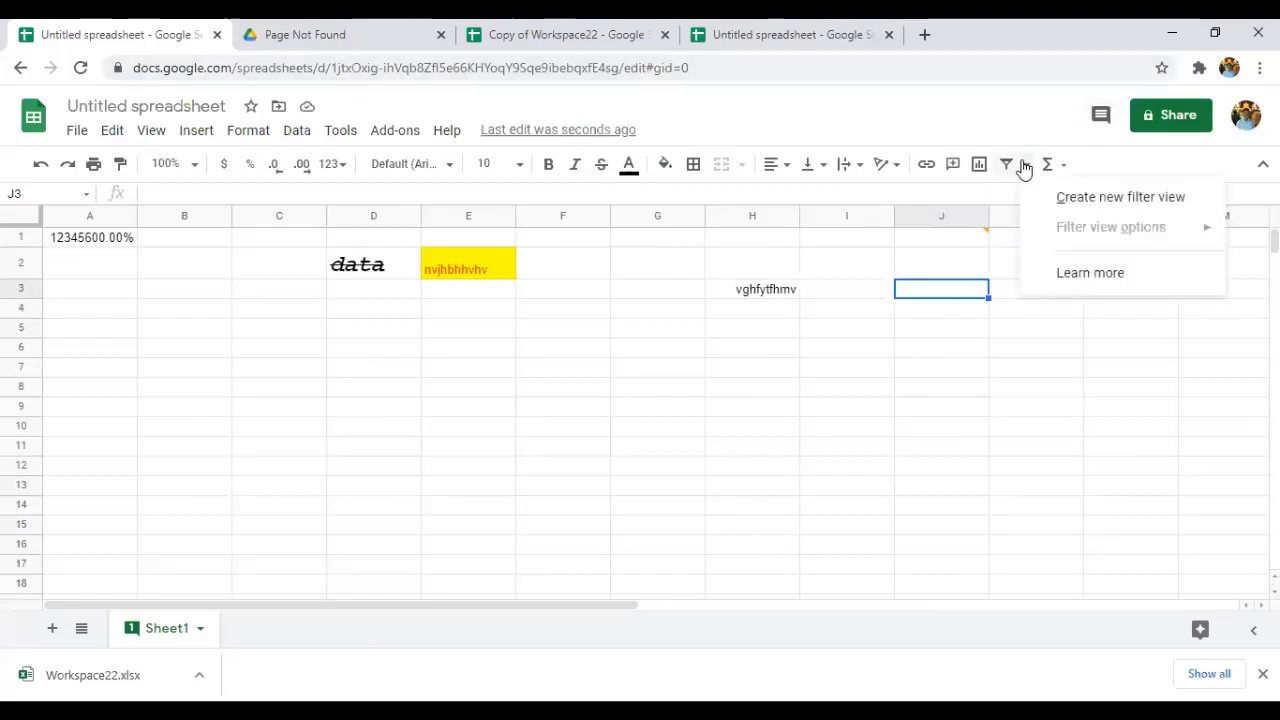
left_click(1049, 164)
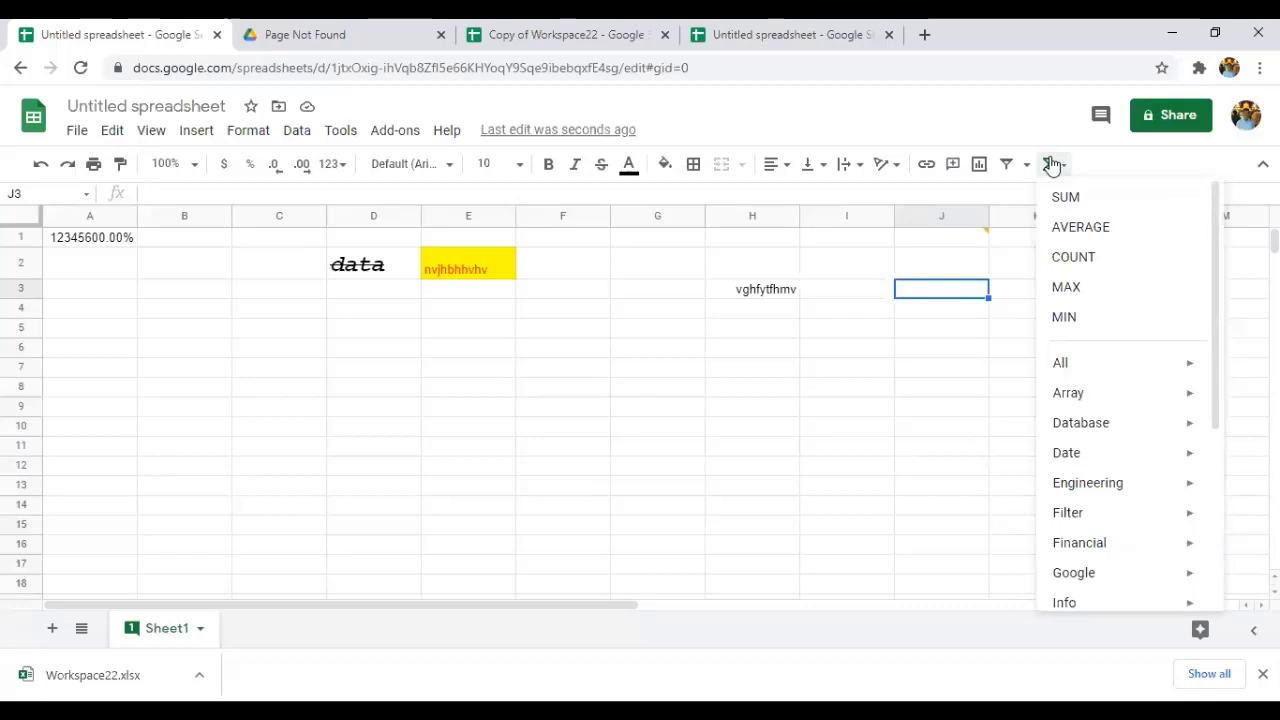
left_click(1045, 145)
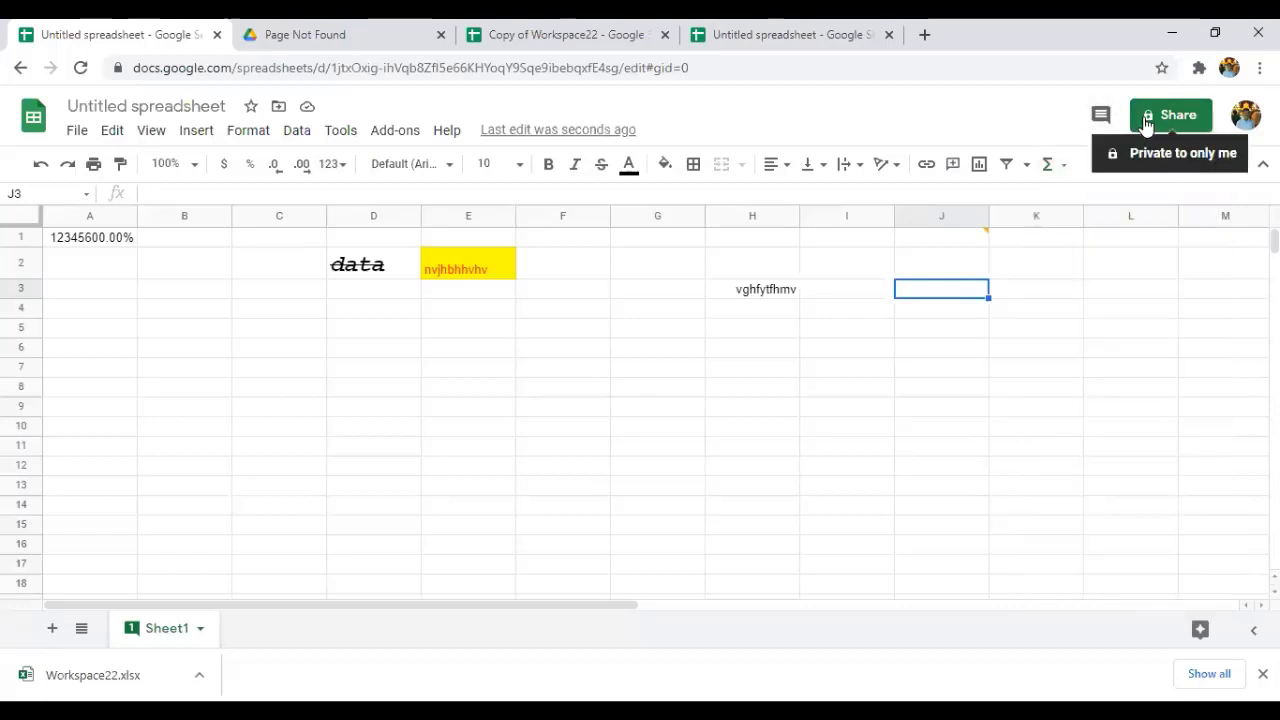
left_click(1197, 128)
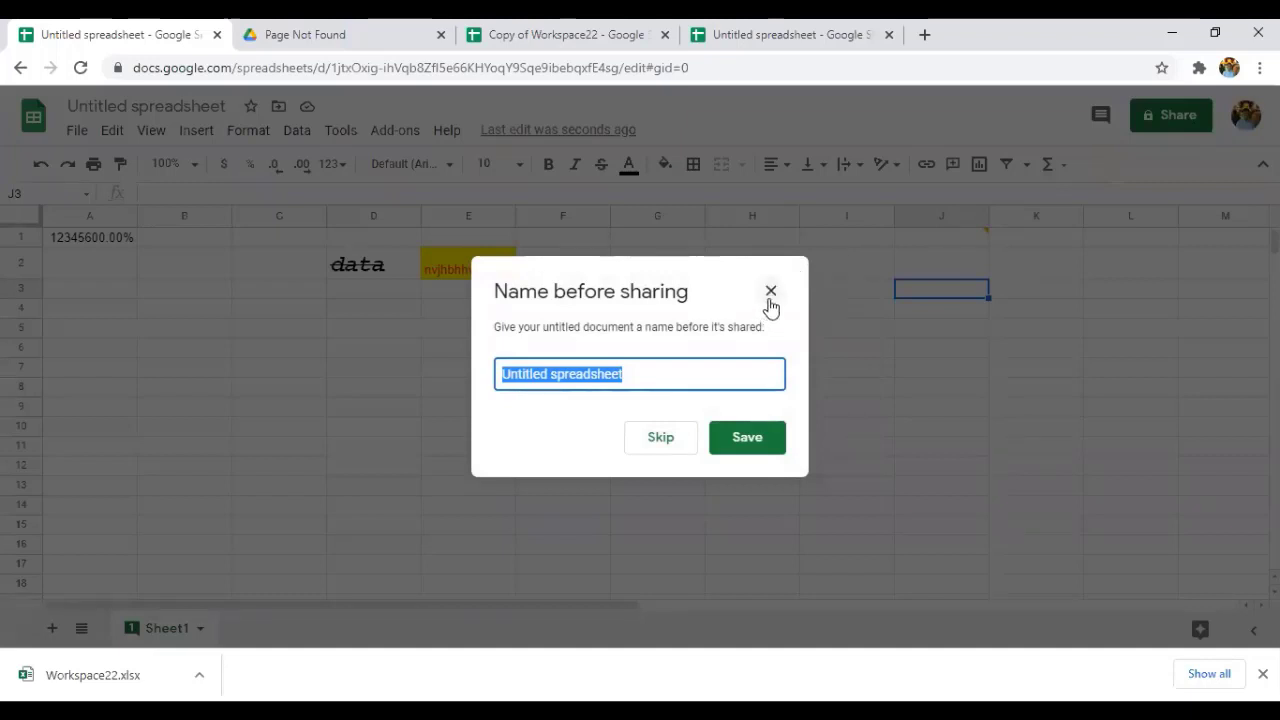
left_click(770, 292)
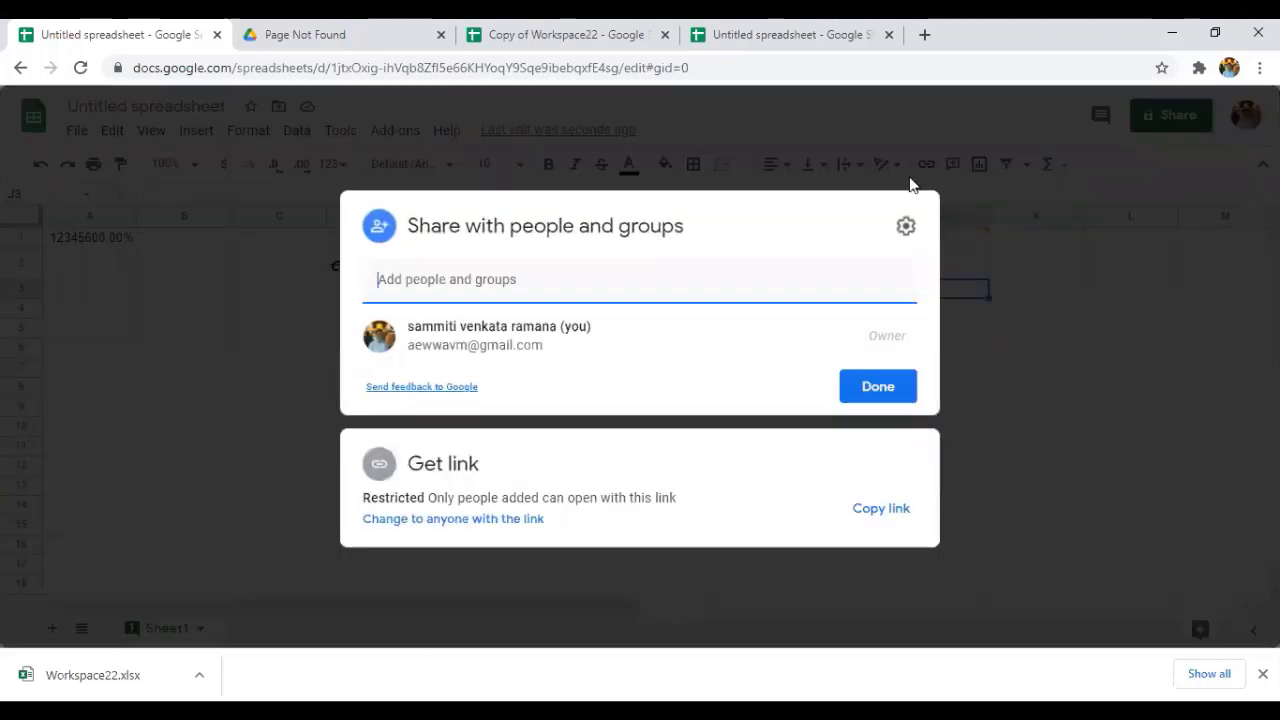
left_click(877, 397)
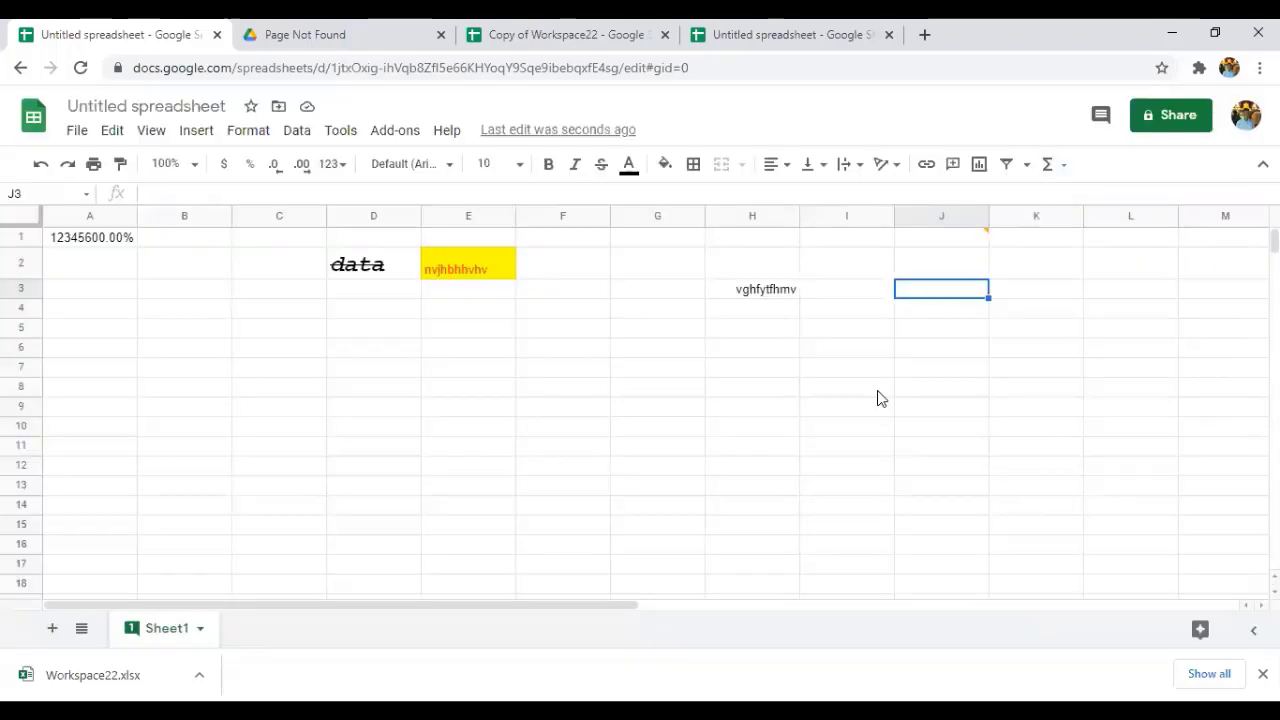